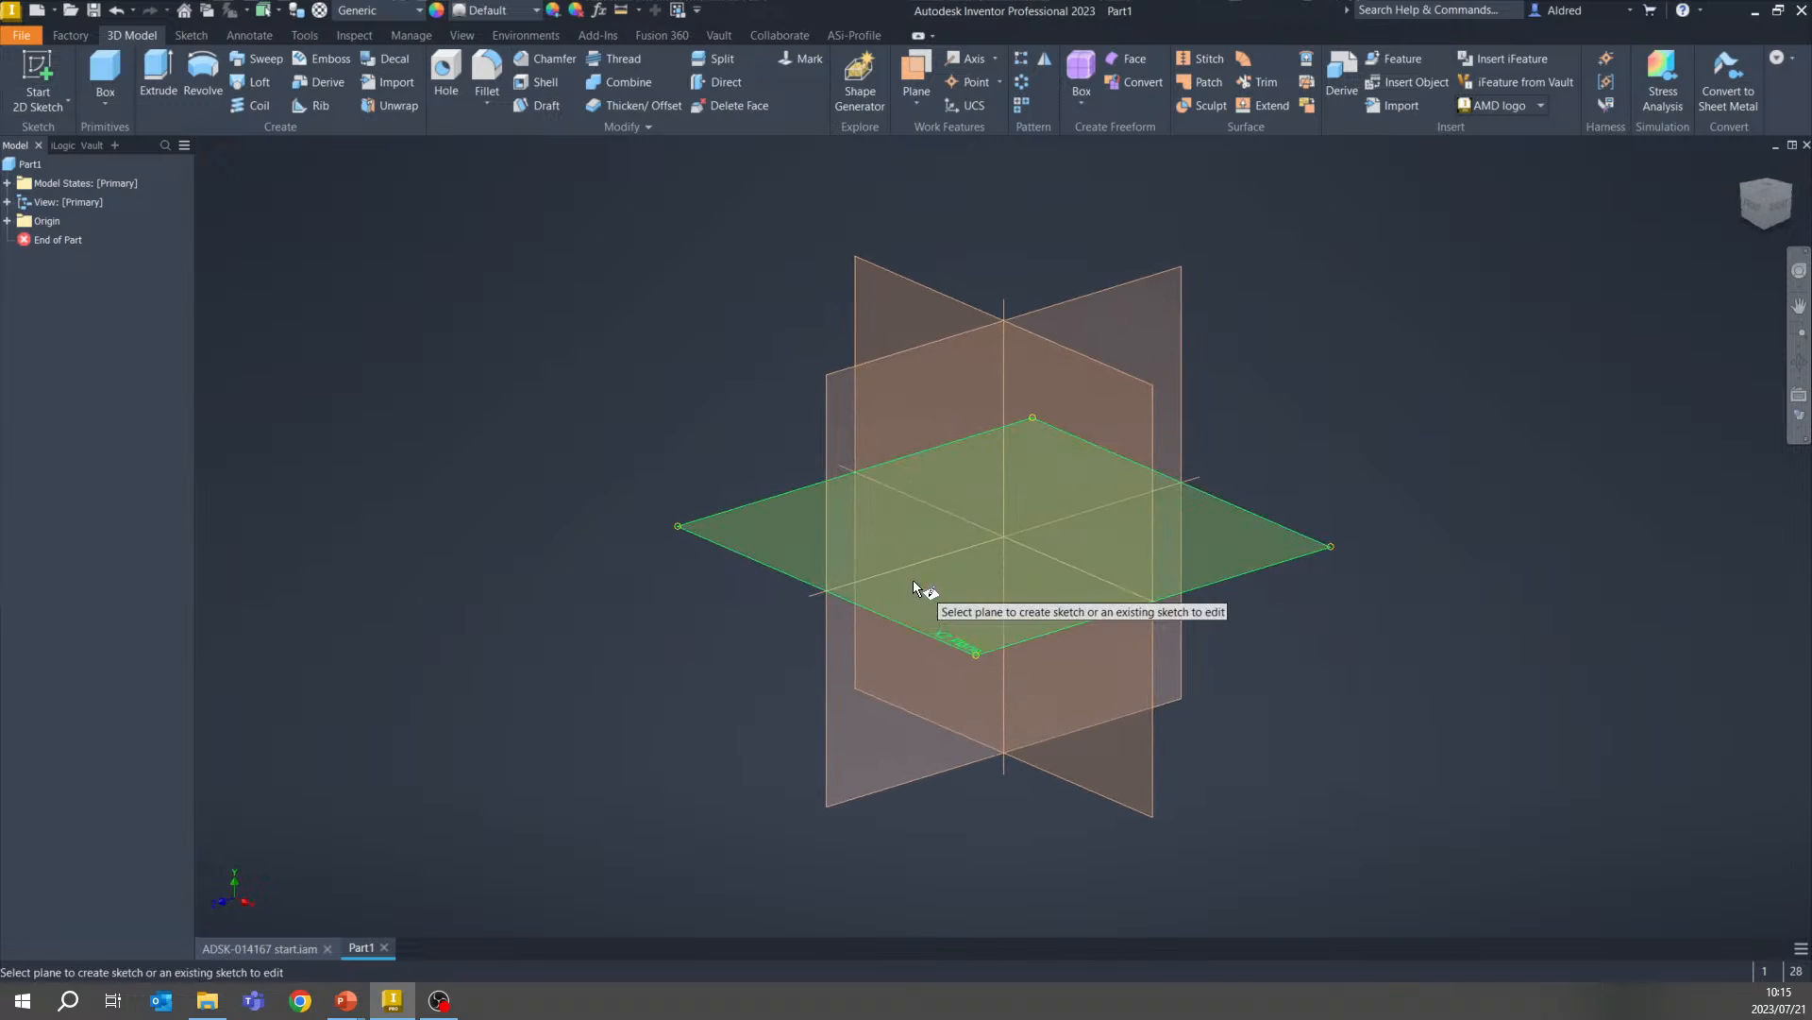
# Start a sketch on the horizontal origin plane and draw a rectangle about 453 mm wide from the origin
pyautogui.click(922, 594)
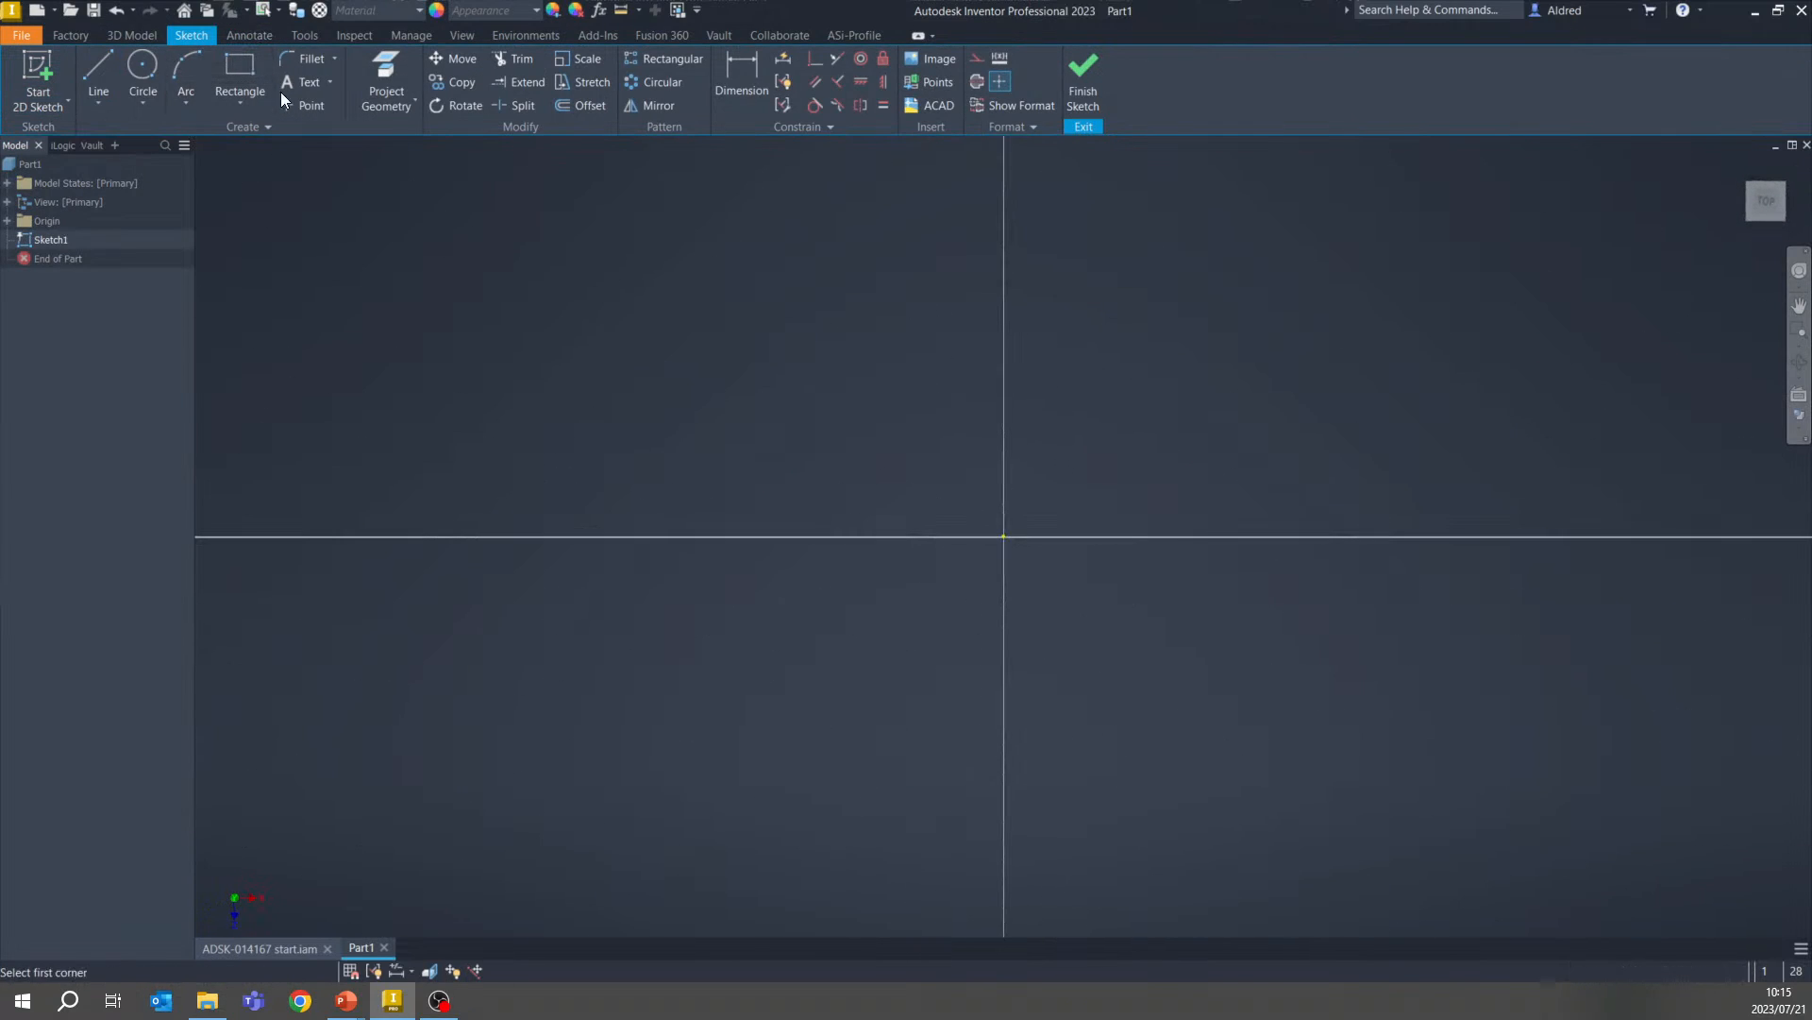
pyautogui.click(240, 76)
pyautogui.click(512, 644)
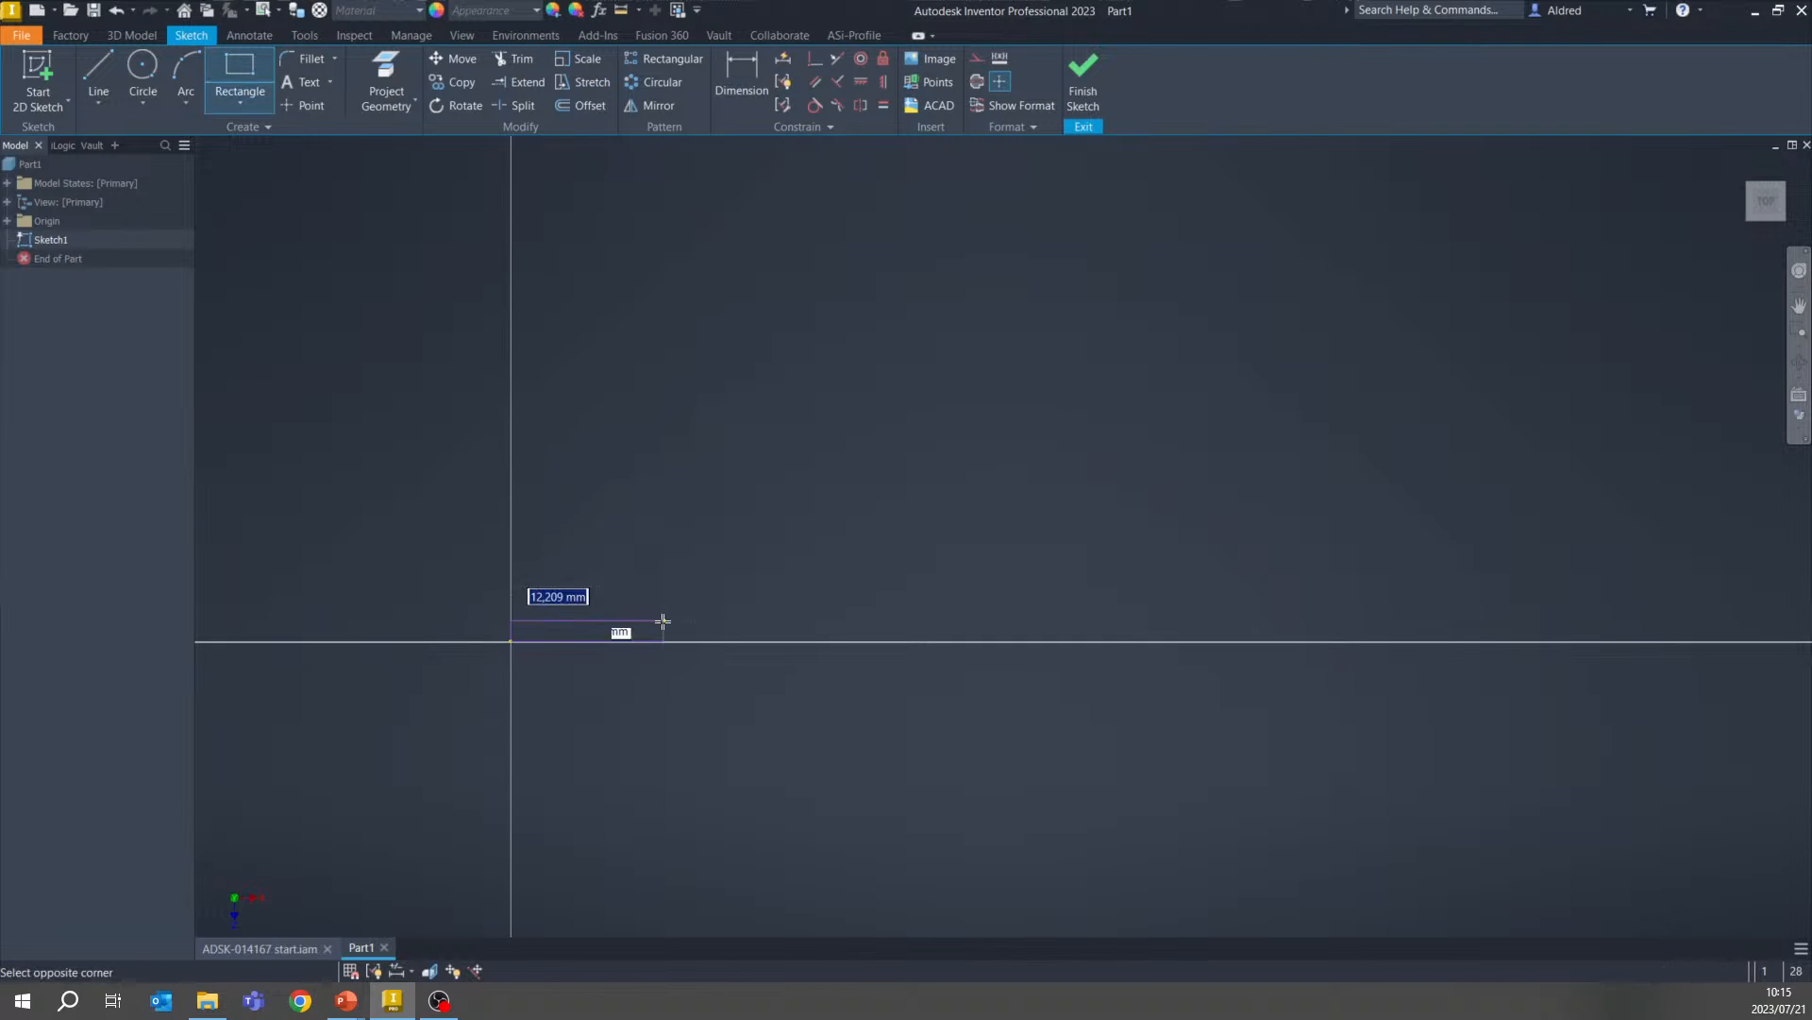
pyautogui.click(1530, 325)
pyautogui.press('Escape')
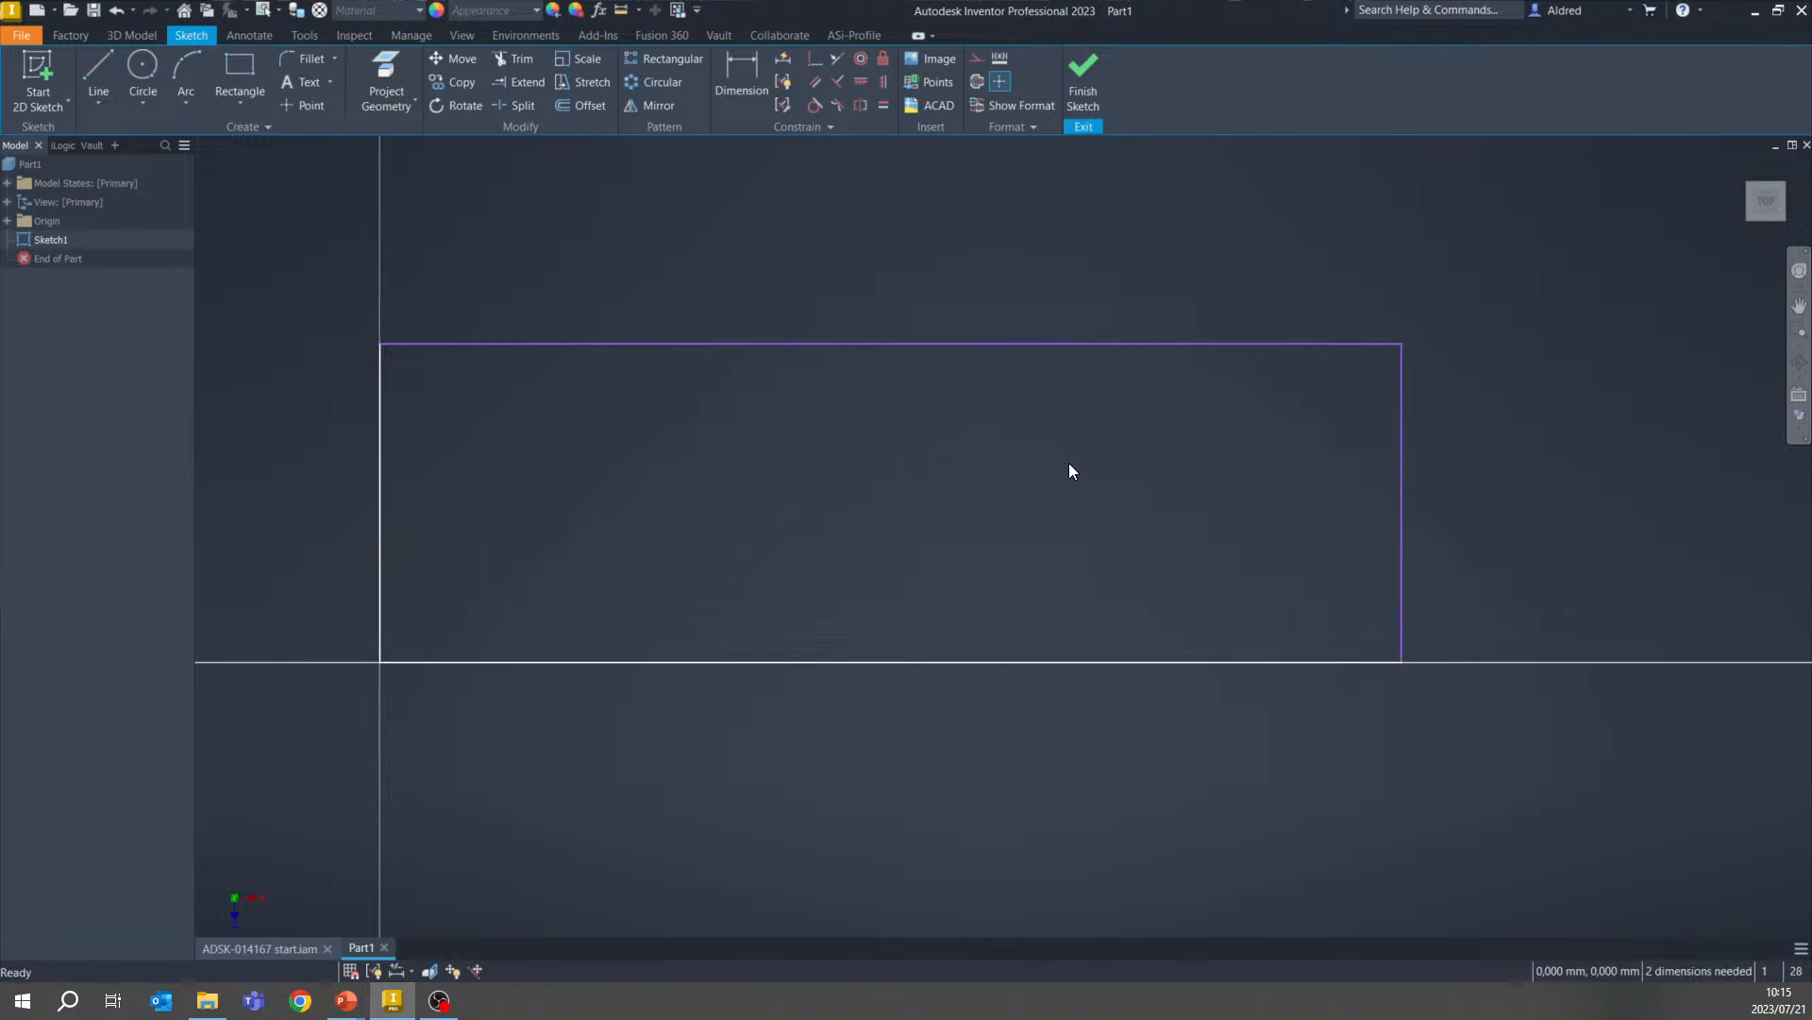
# Dimension the rectangle's upper edge as a parameter named length with a value of 300 mm
pyautogui.press('d')
pyautogui.click(921, 343)
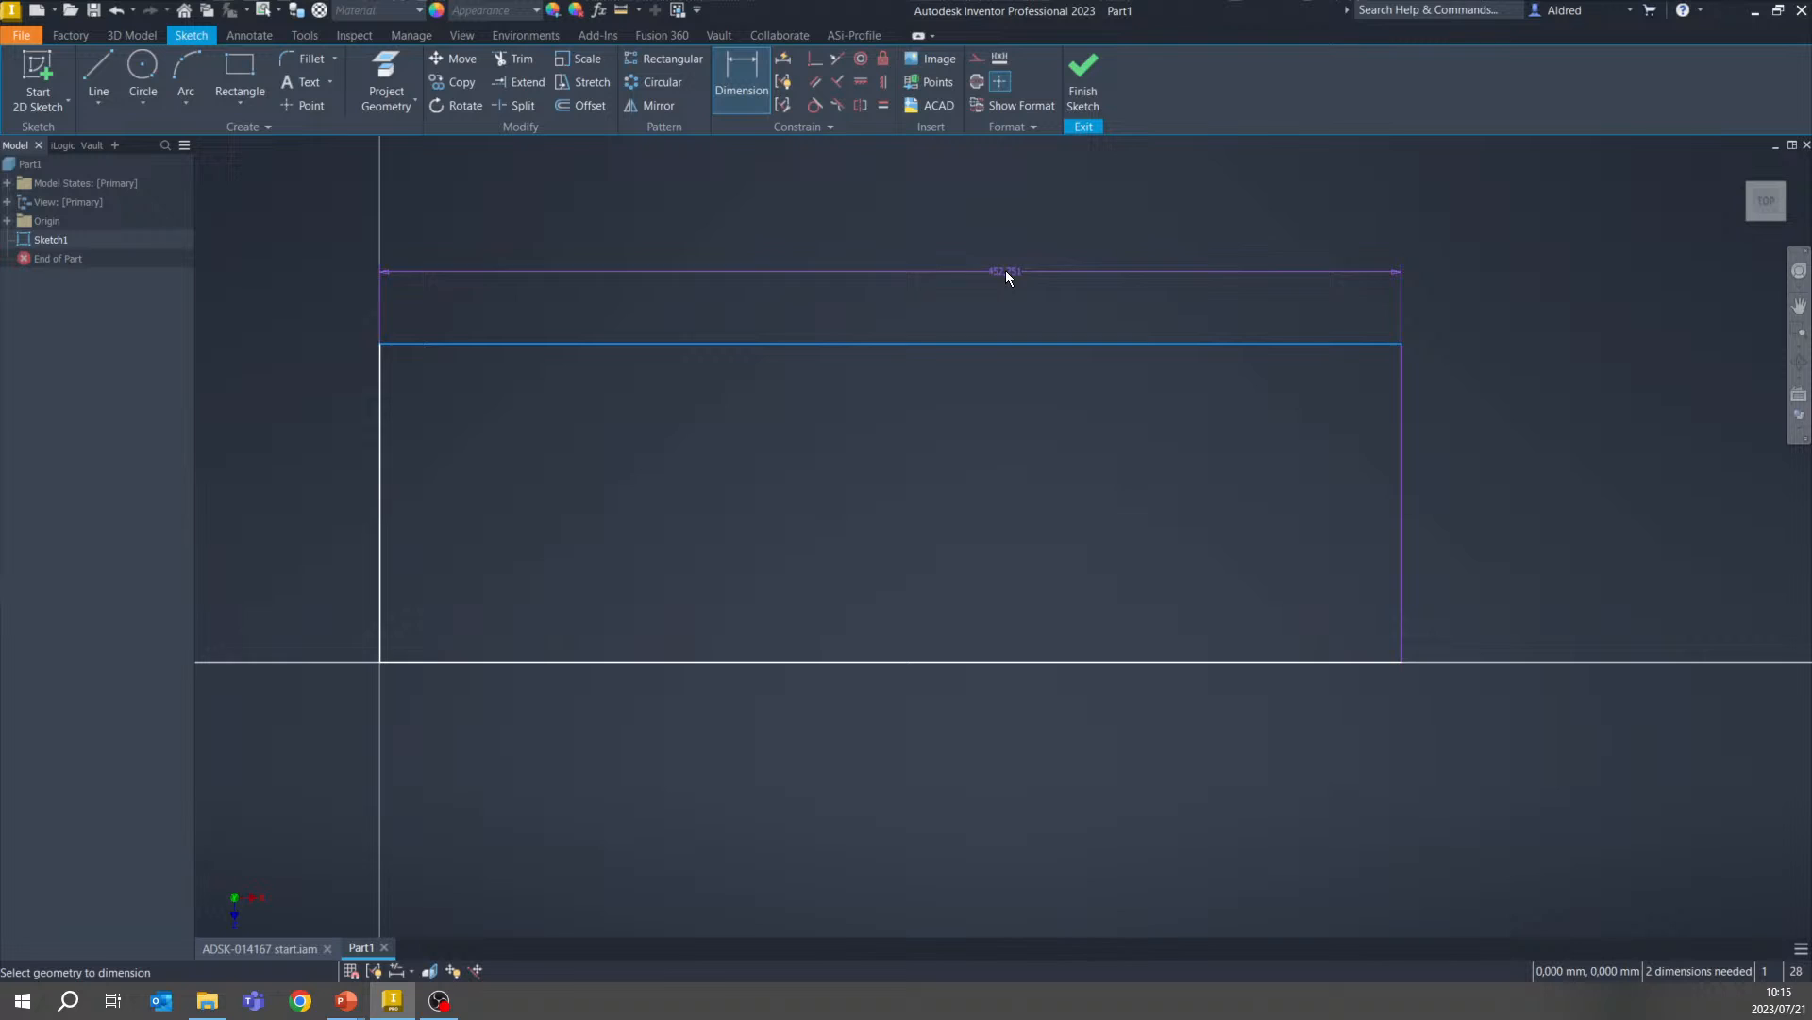
pyautogui.click(893, 274)
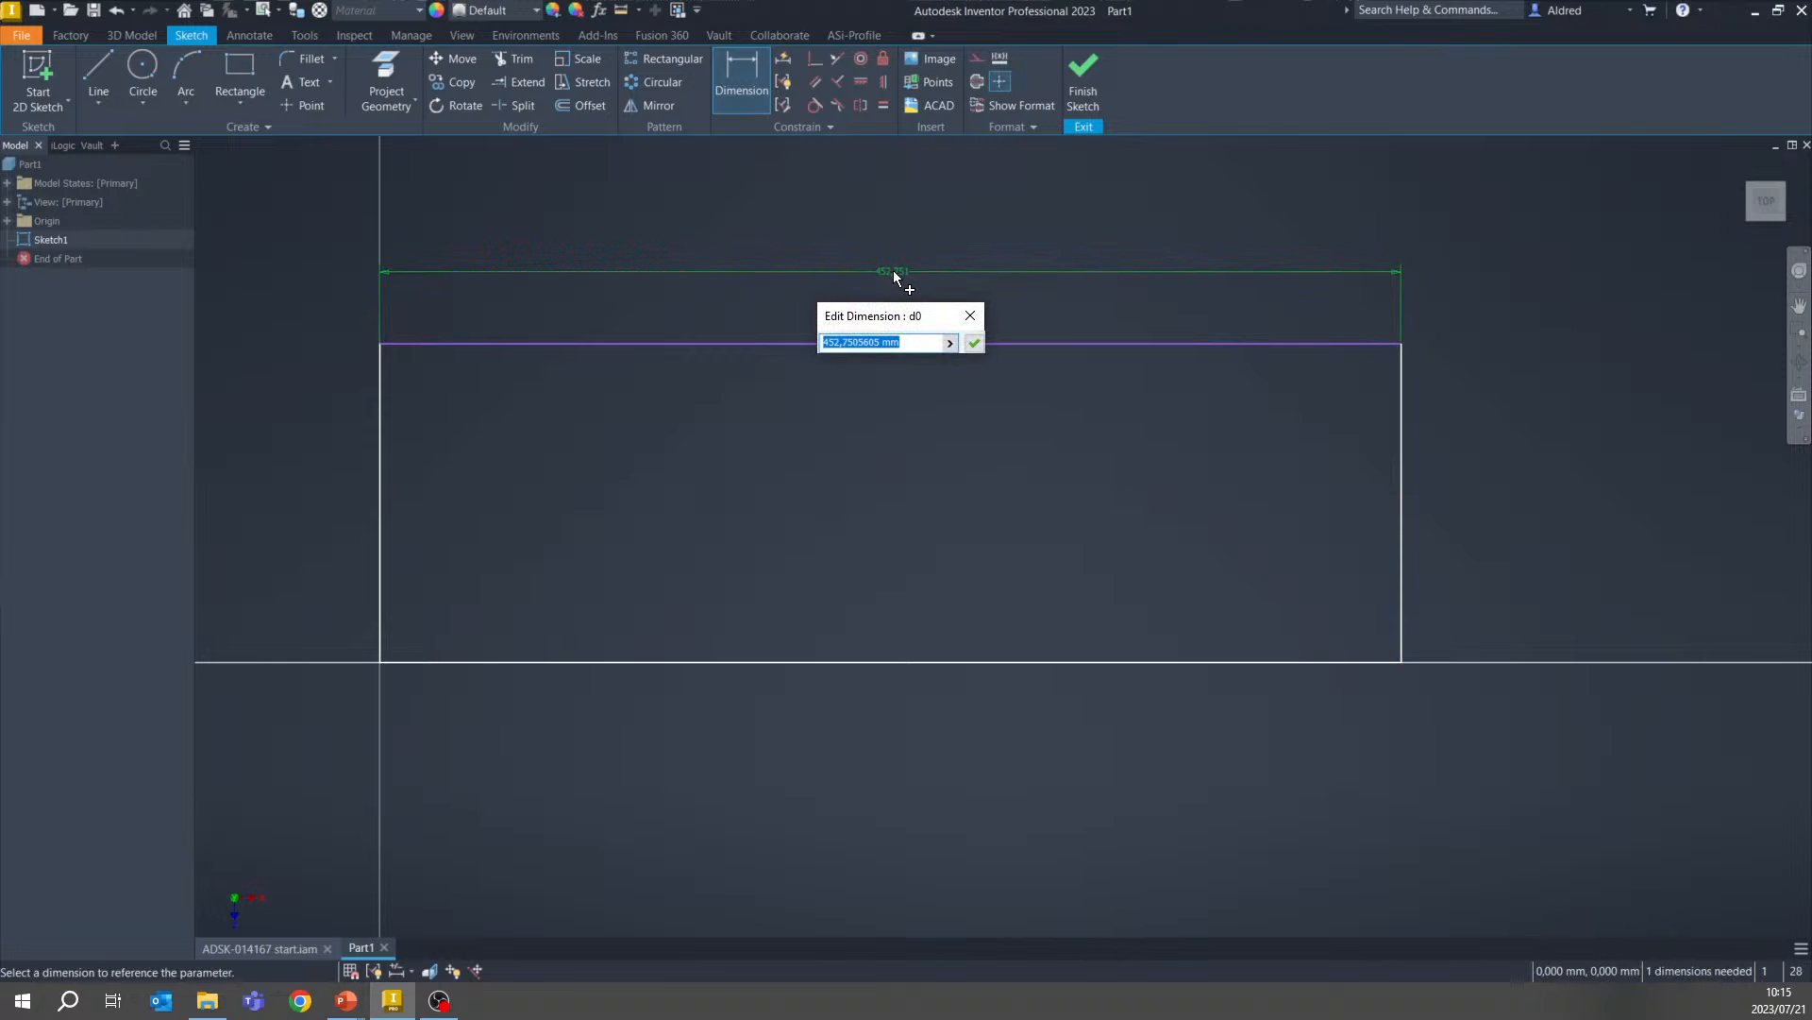
pyautogui.write('length=300')
pyautogui.press('Return')
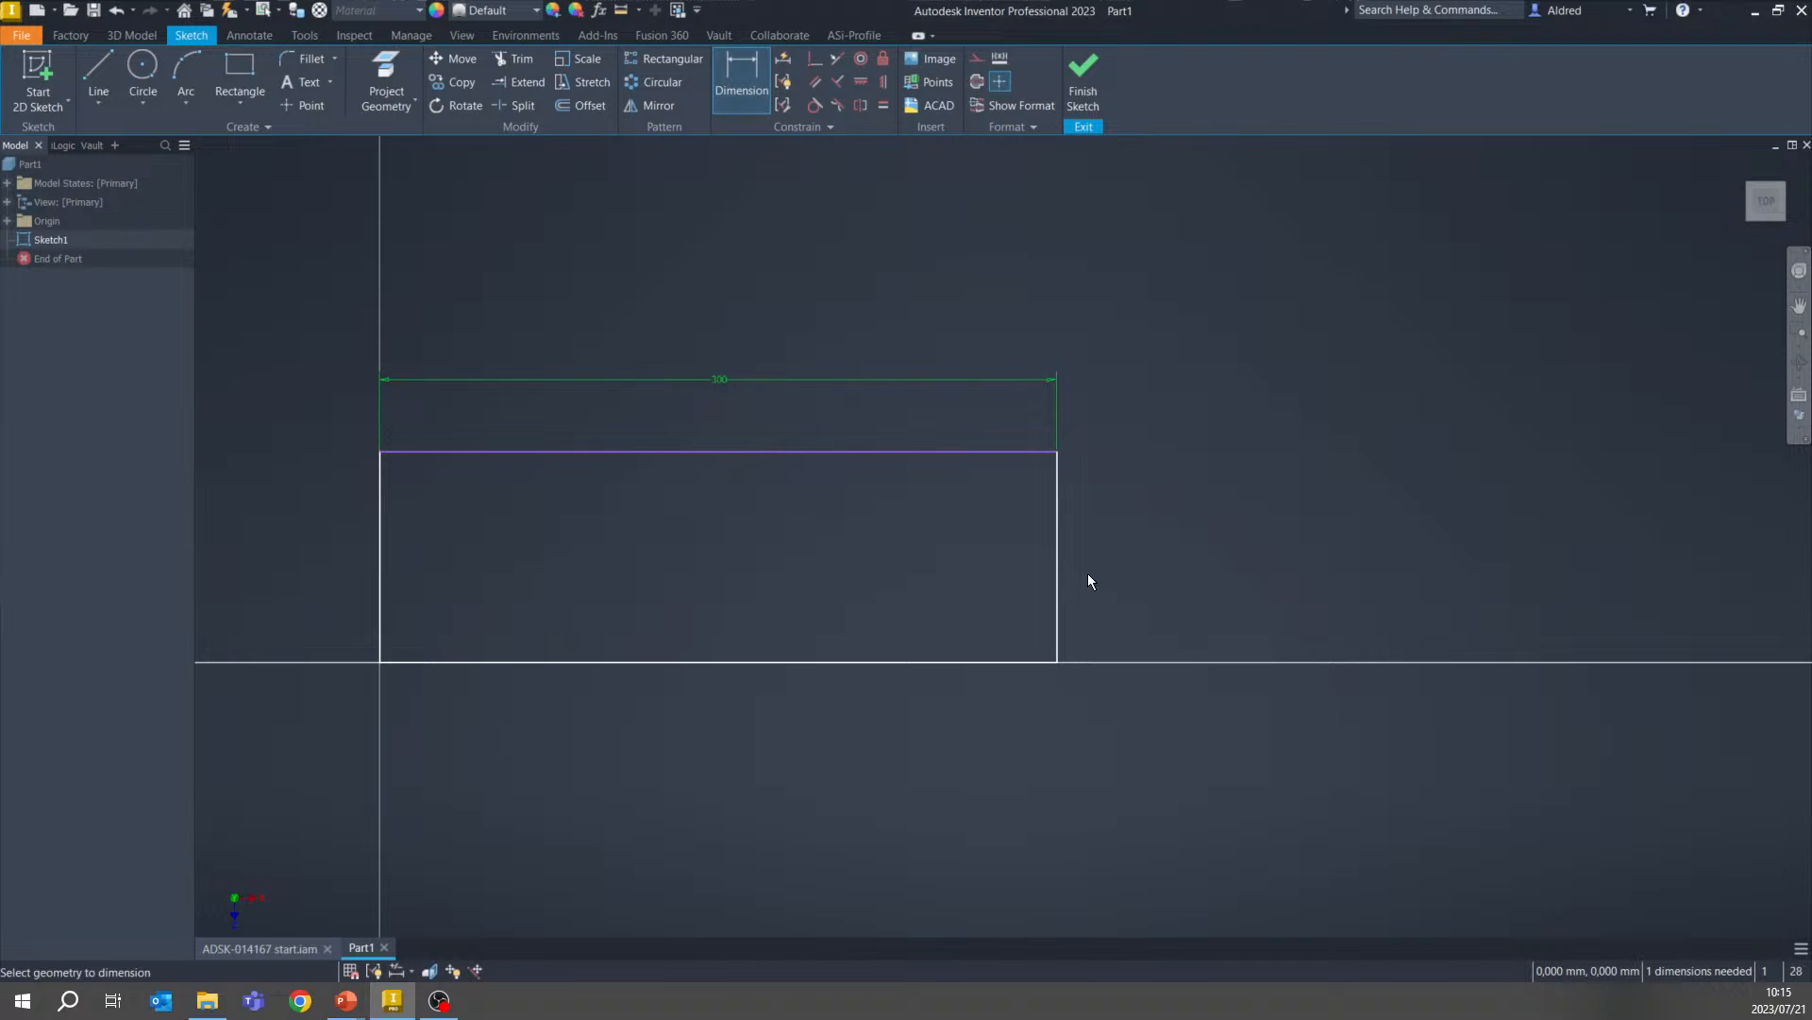
# Dimension the rectangle's short side as a parameter named depth with a value of 50 mm
pyautogui.click(1057, 508)
pyautogui.click(1111, 540)
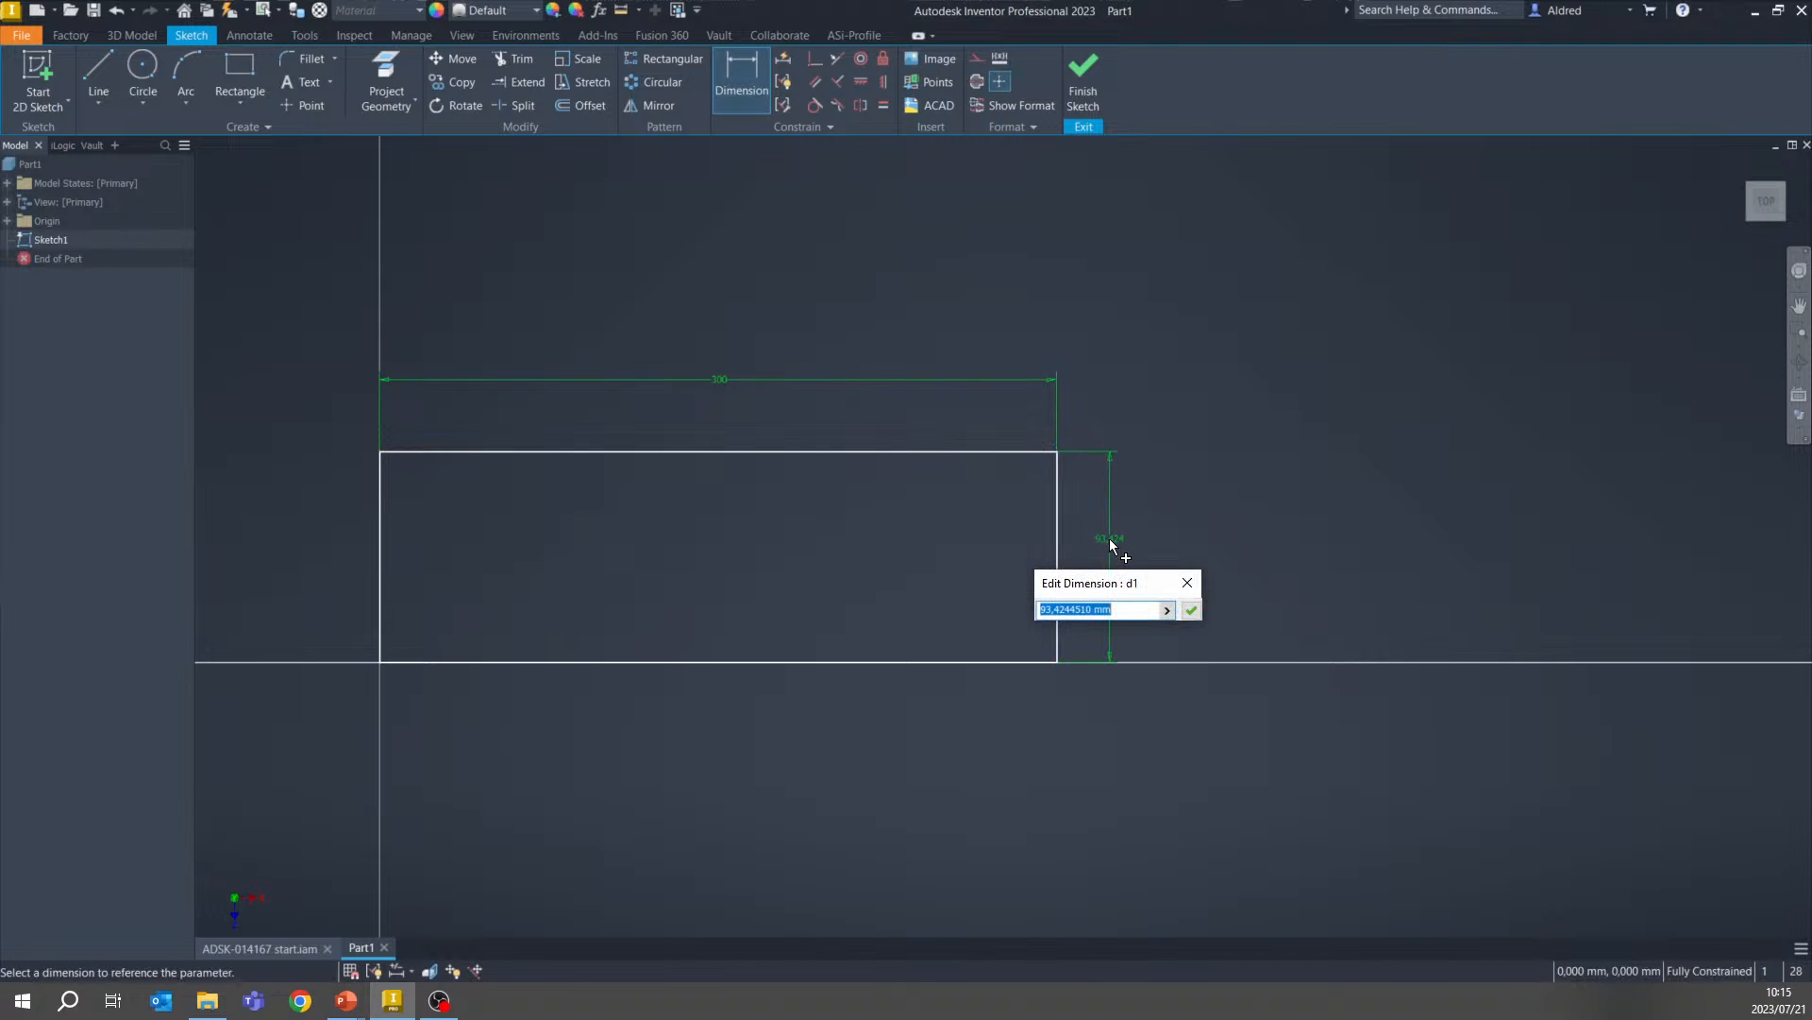
pyautogui.write('depth-')
pyautogui.press('BackSpace')
pyautogui.write('=50')
pyautogui.press('Return')
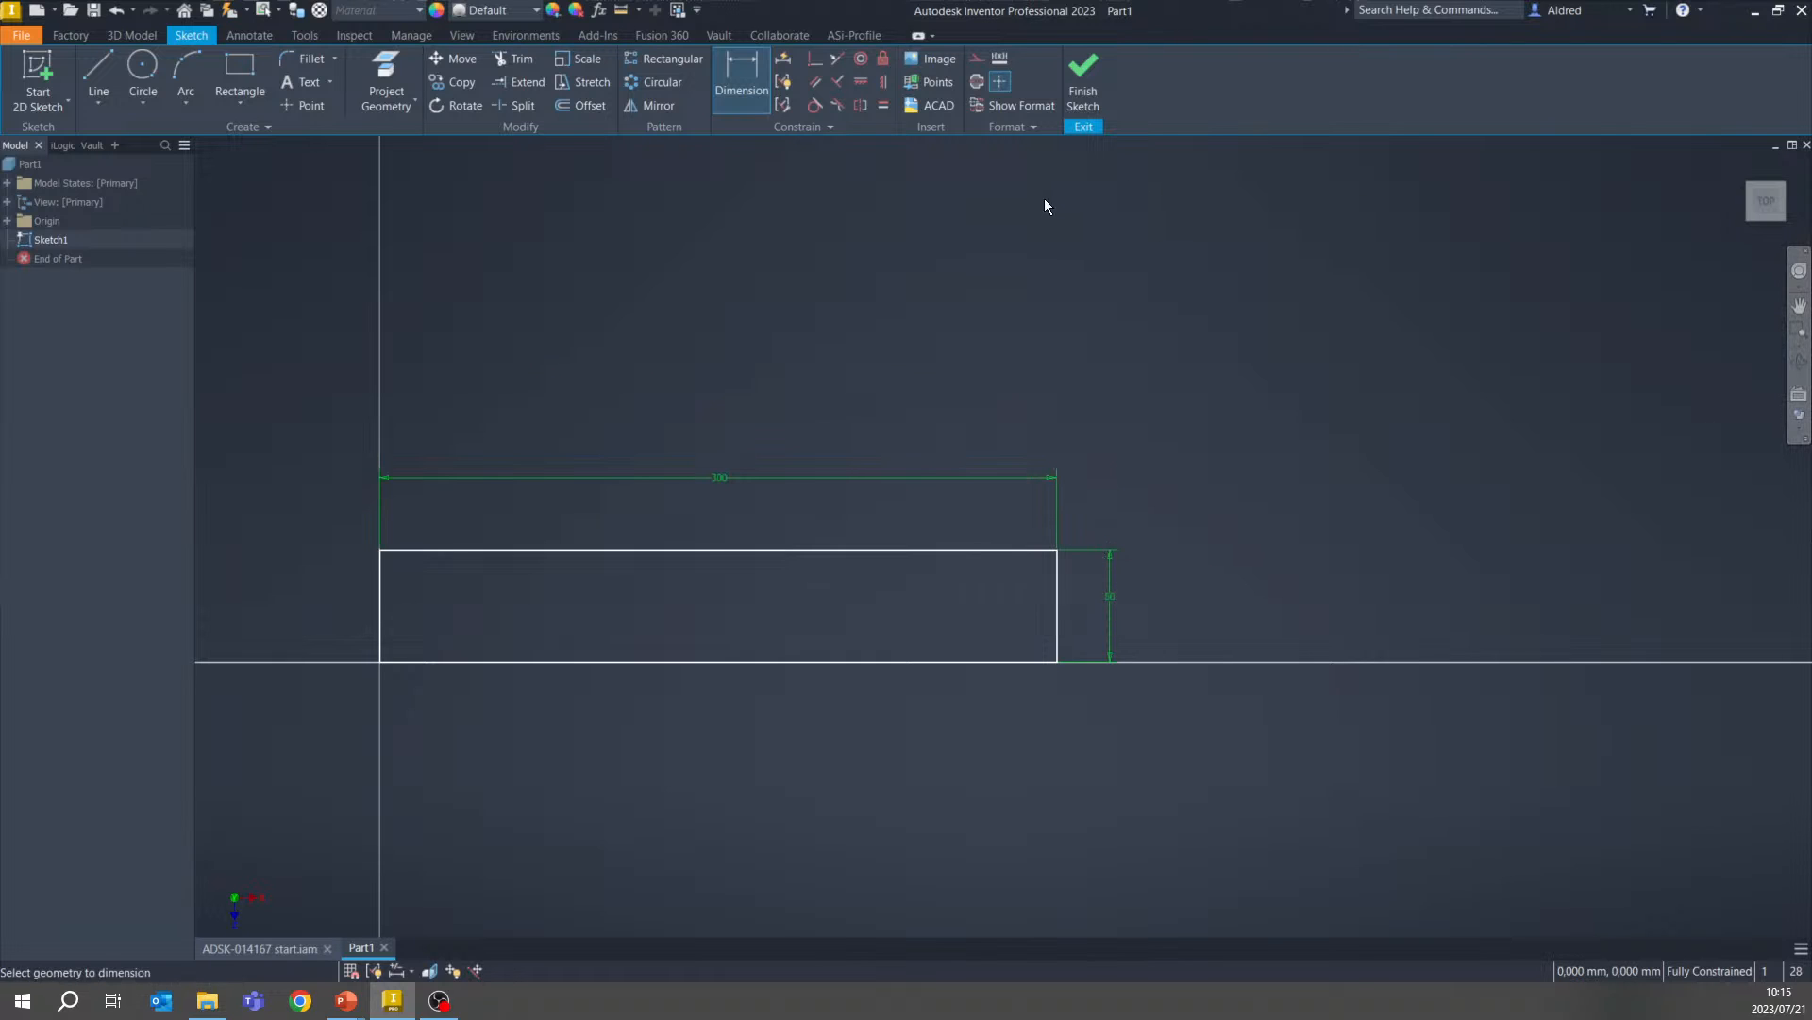
# Extrude the rectangle 10 mm upward, naming the distance parameter height
pyautogui.press('e')
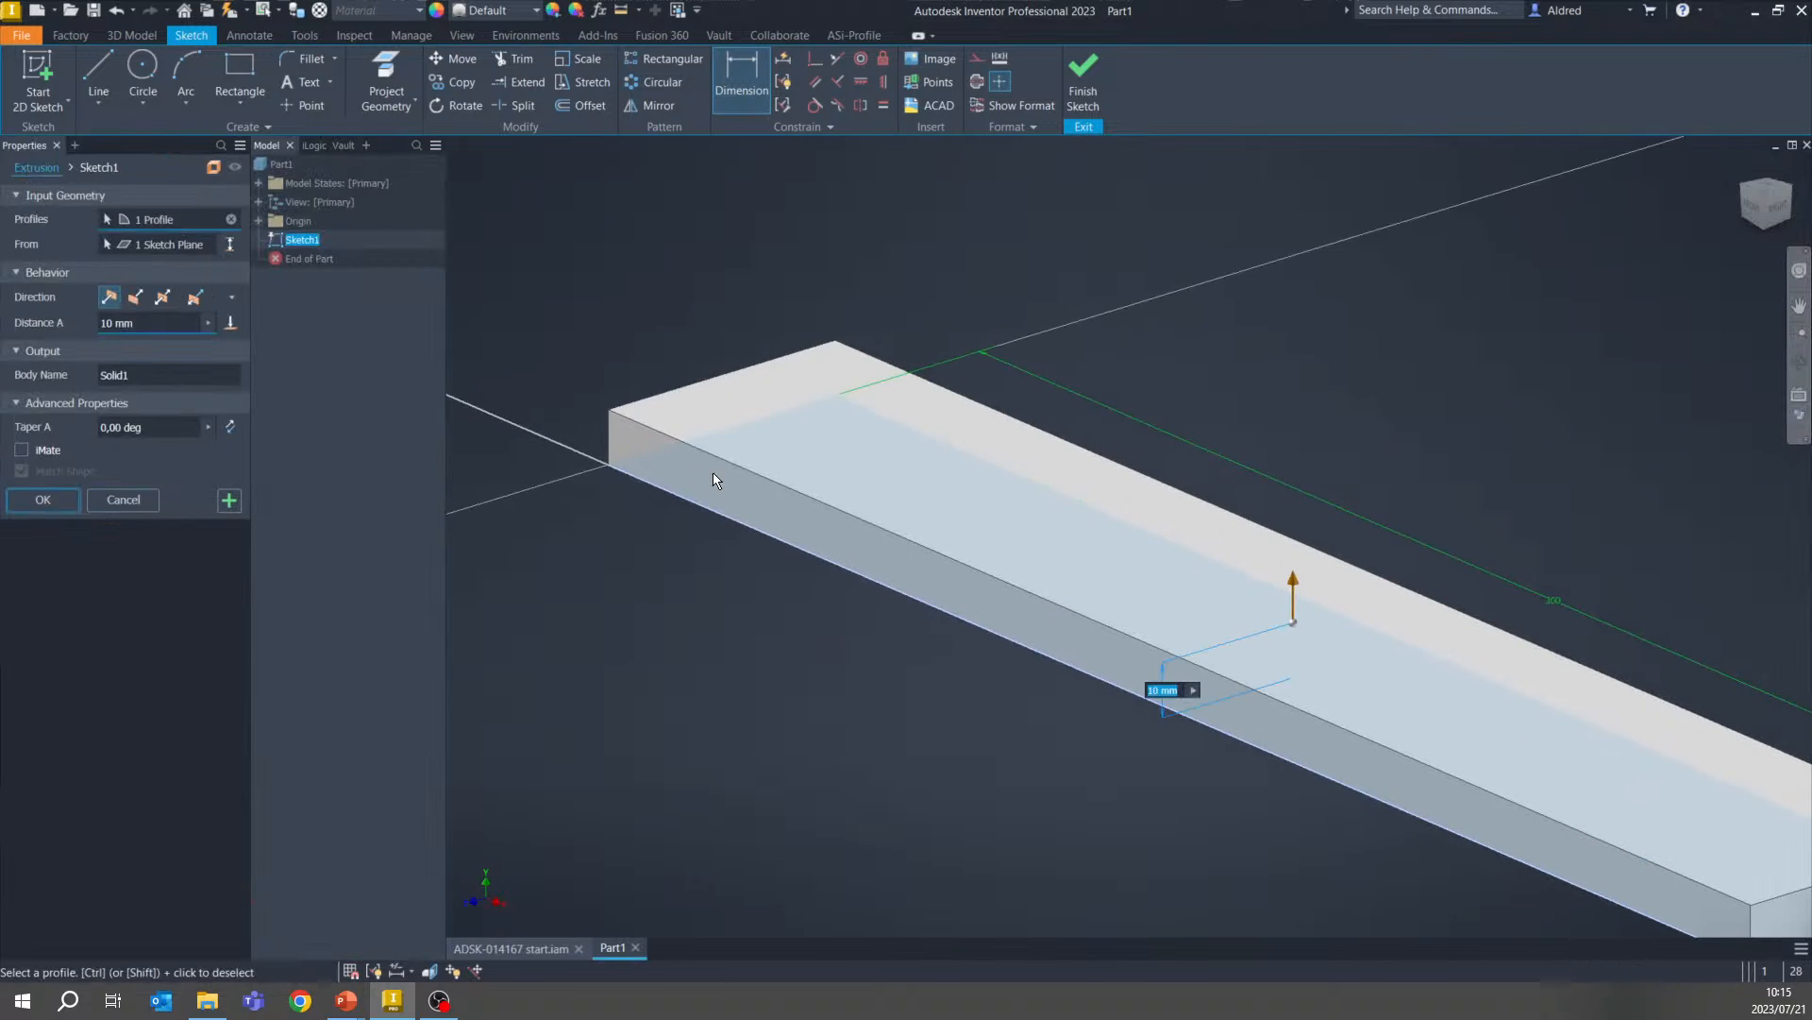
pyautogui.click(154, 324)
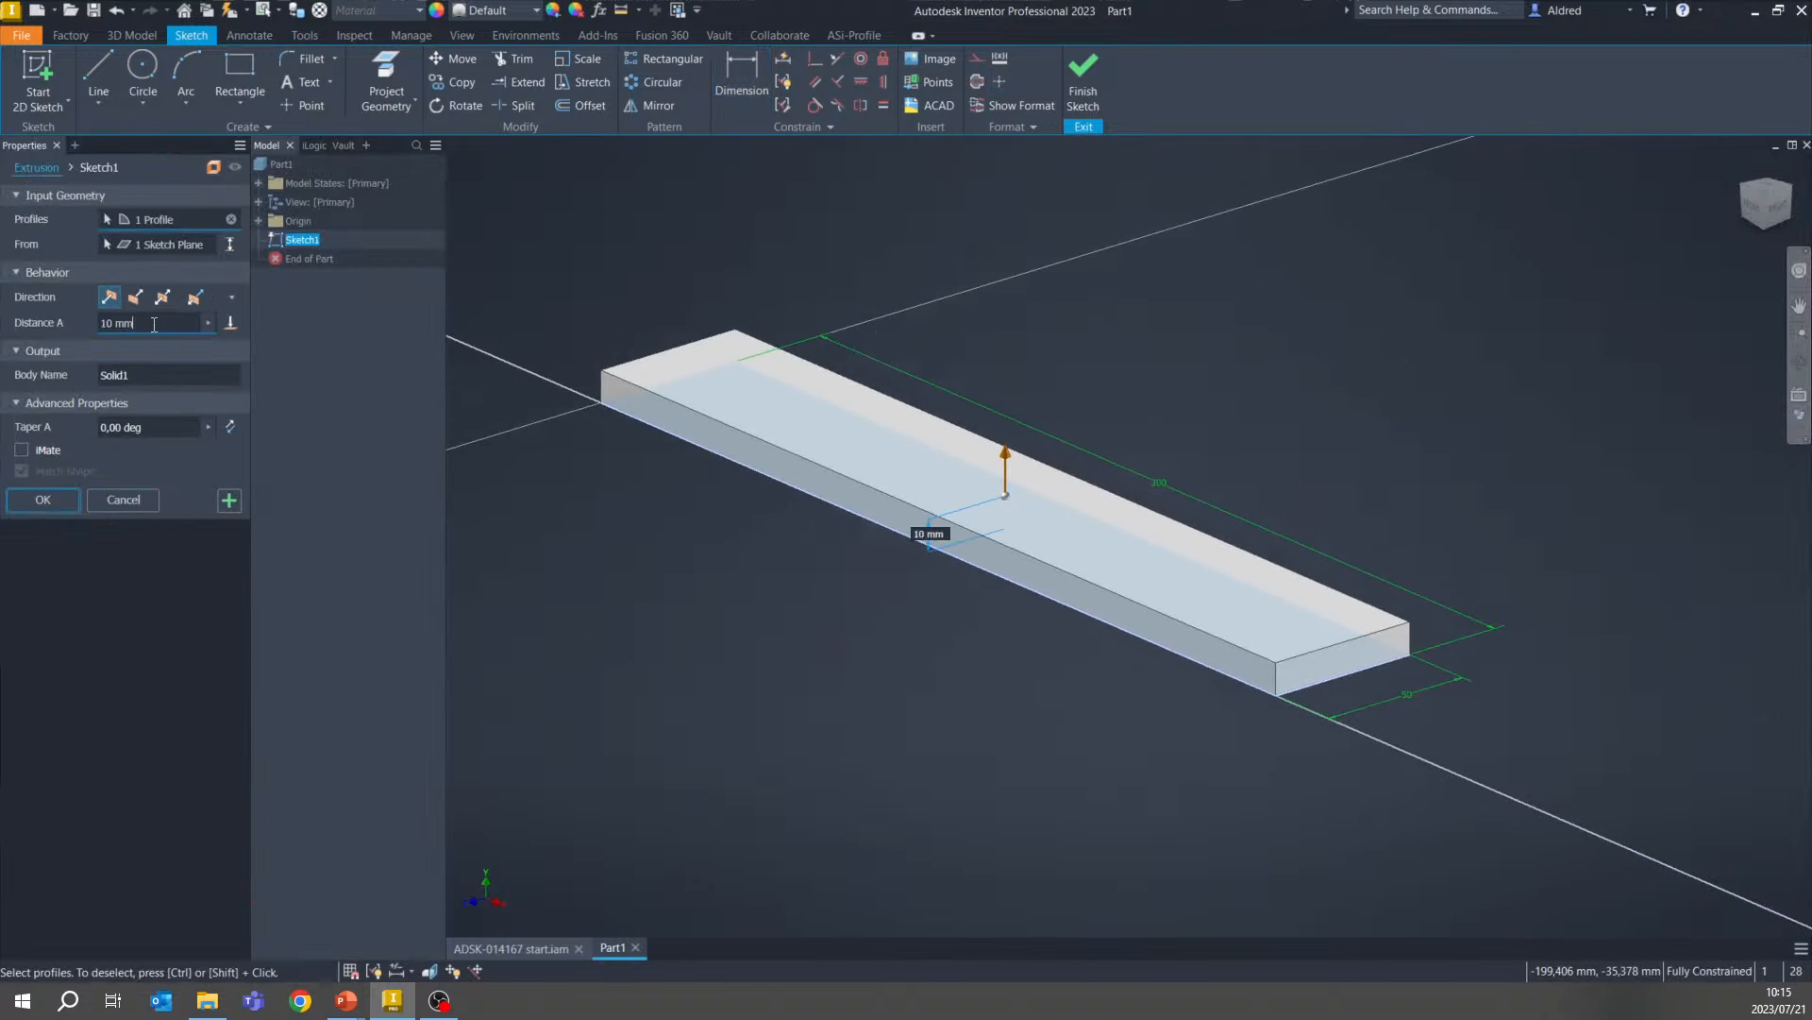
pyautogui.doubleClick(154, 324)
pyautogui.press('Left')
pyautogui.write('height')
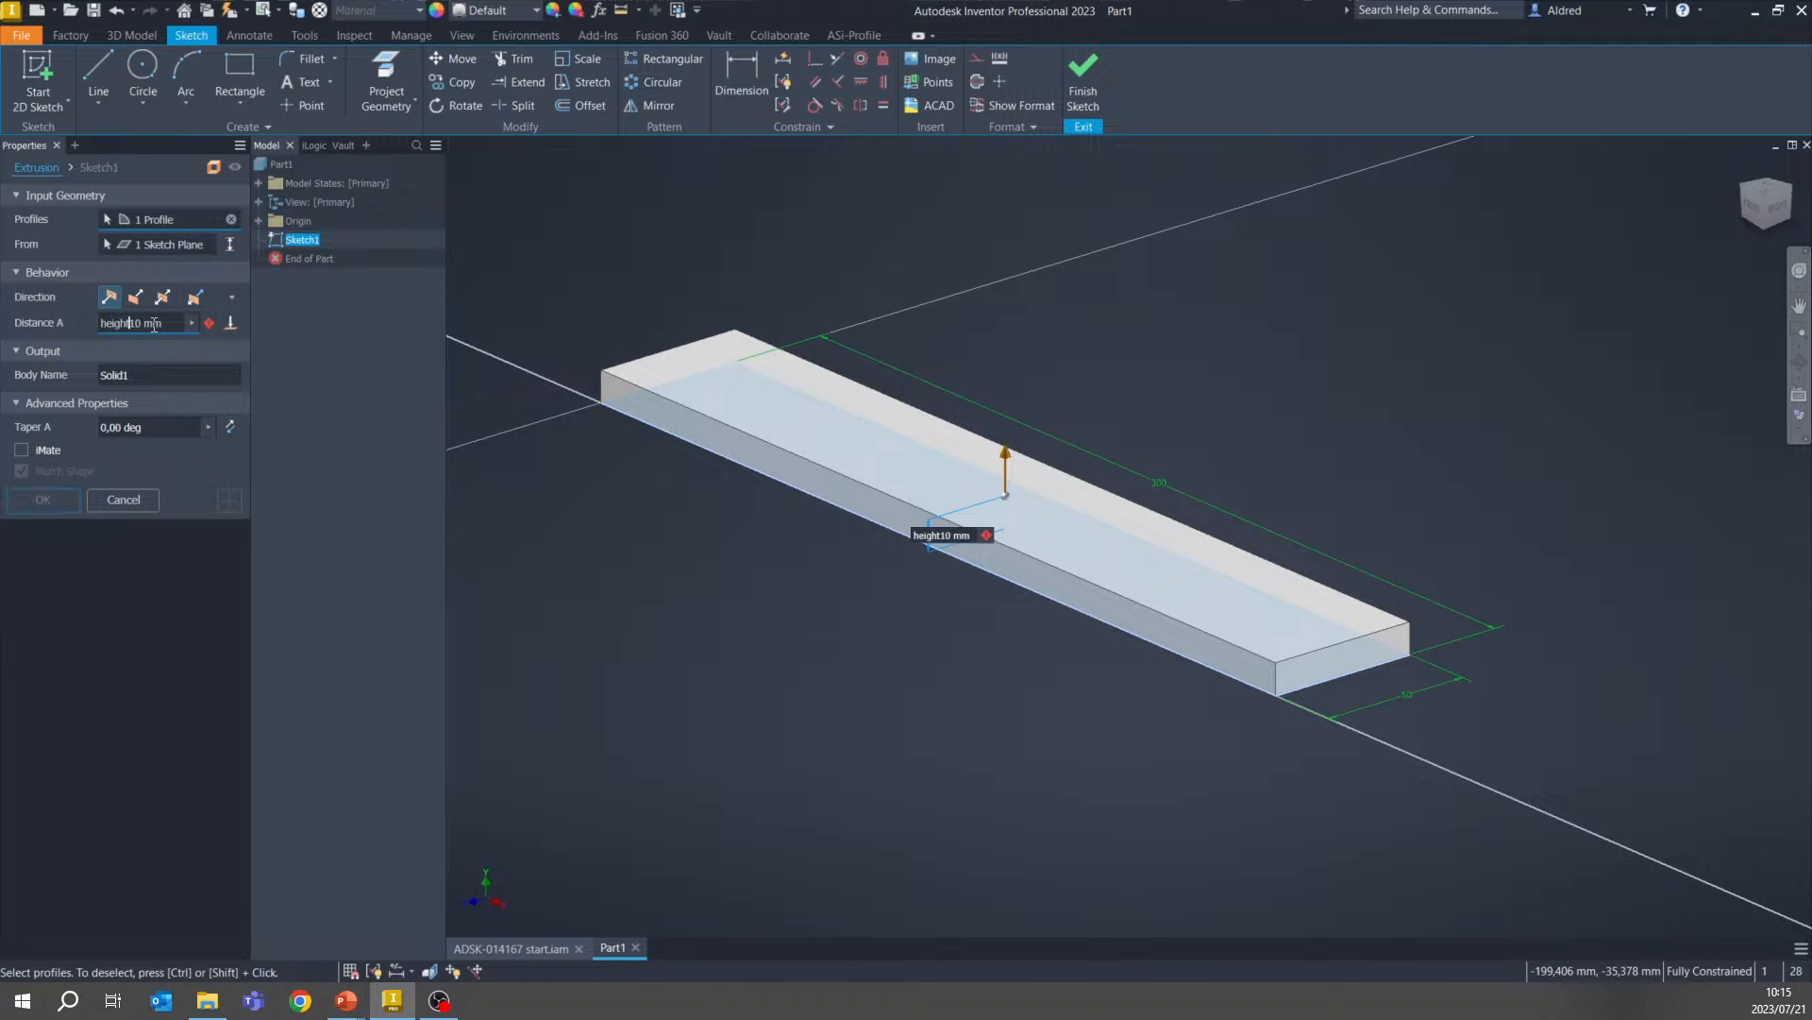
pyautogui.write('=')
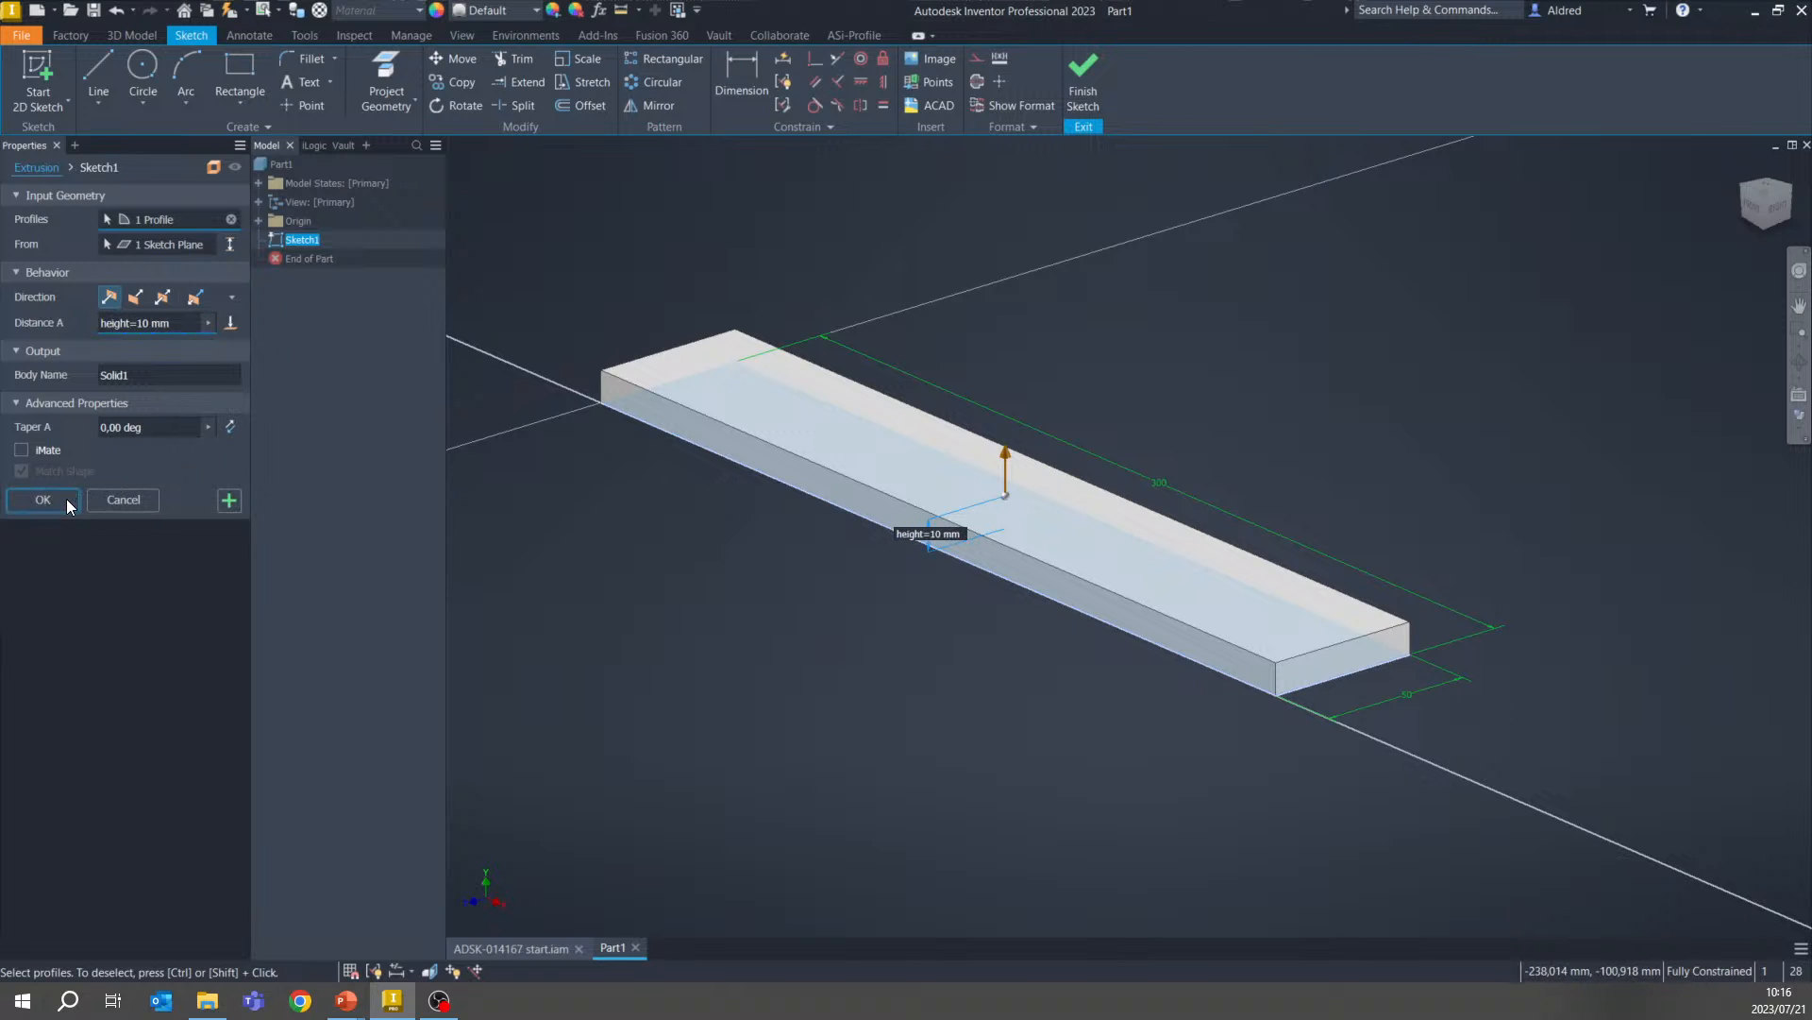
pyautogui.click(68, 504)
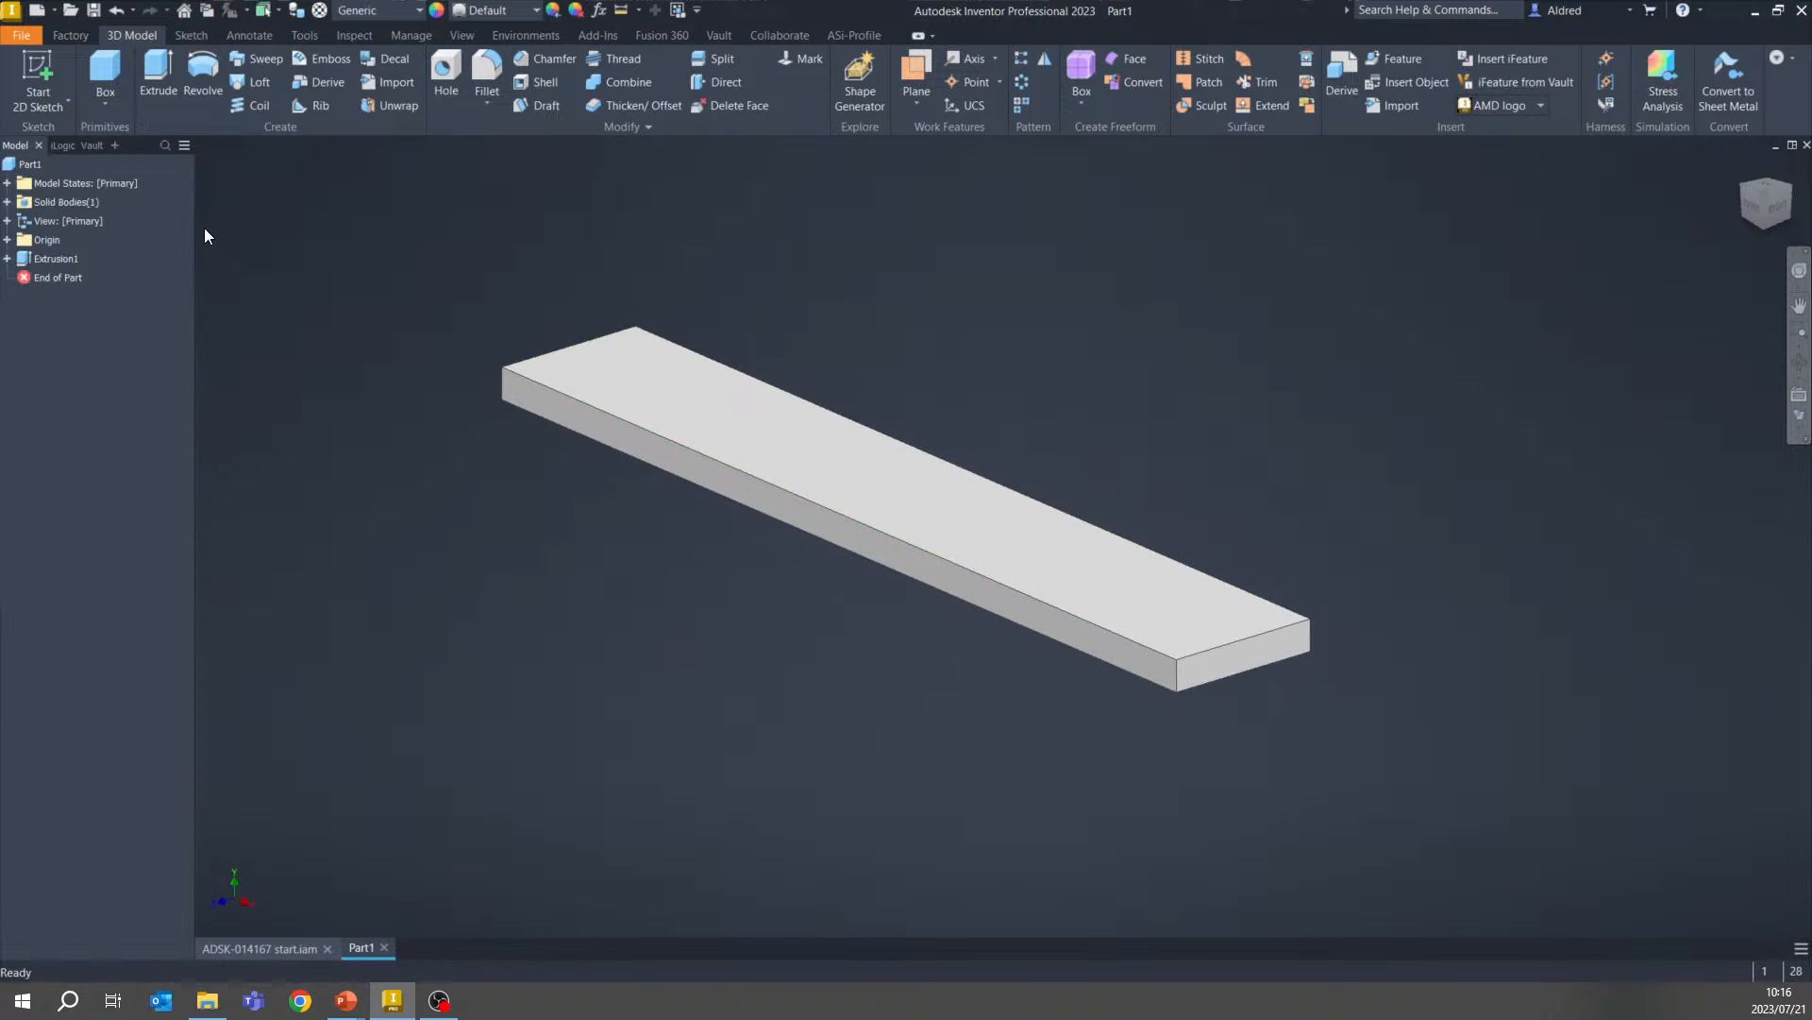
# Fillet all edges of the extruded block with a 2 mm radius, using feature selection priority
pyautogui.click(487, 73)
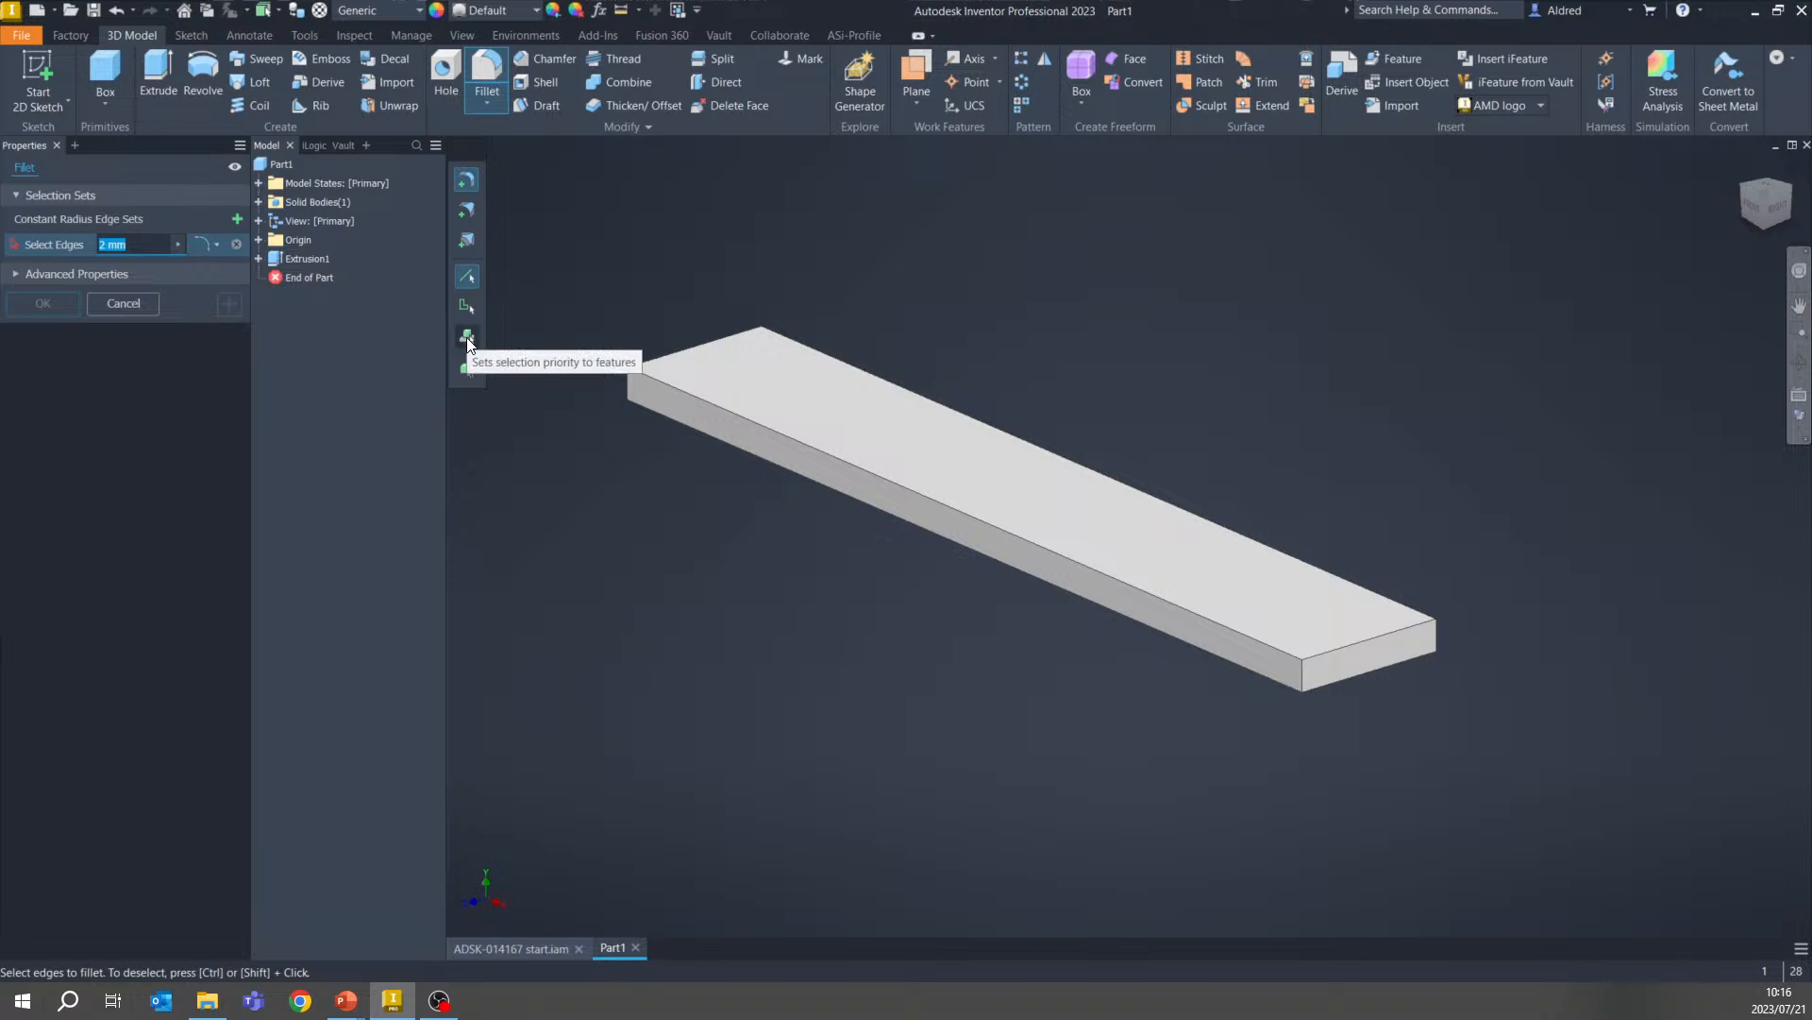
pyautogui.click(467, 338)
pyautogui.click(1002, 519)
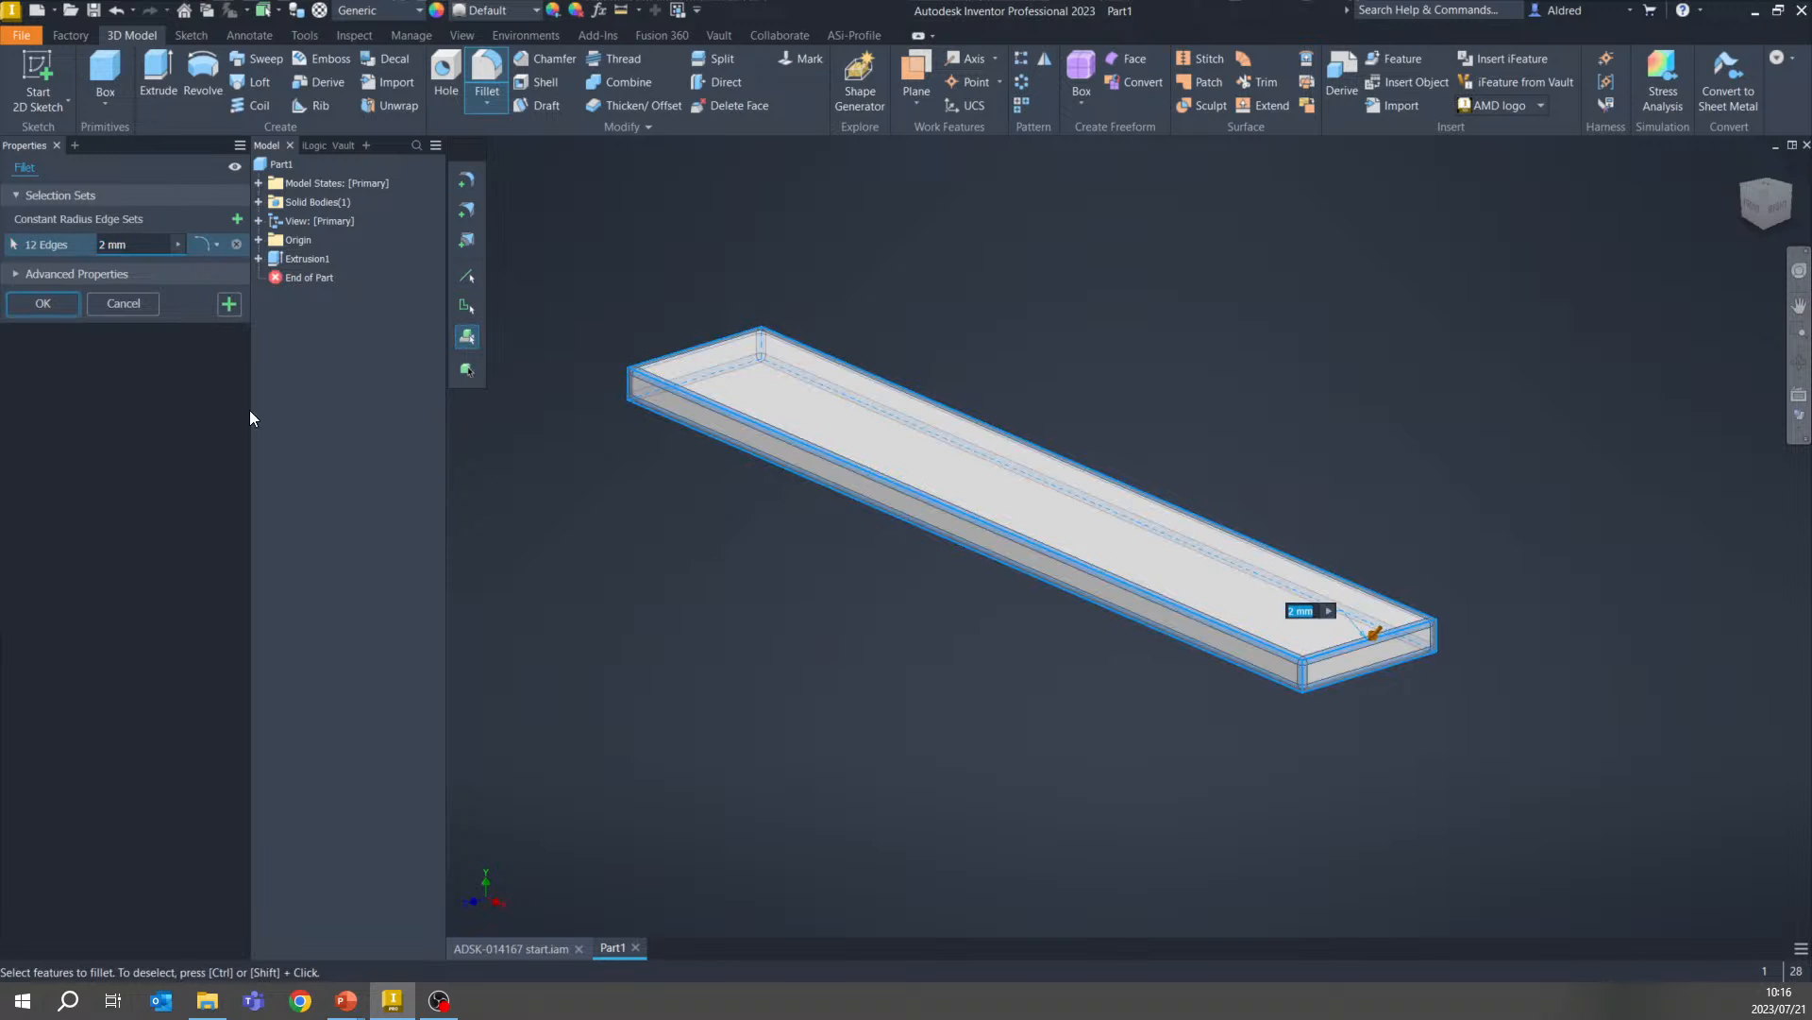
pyautogui.click(42, 303)
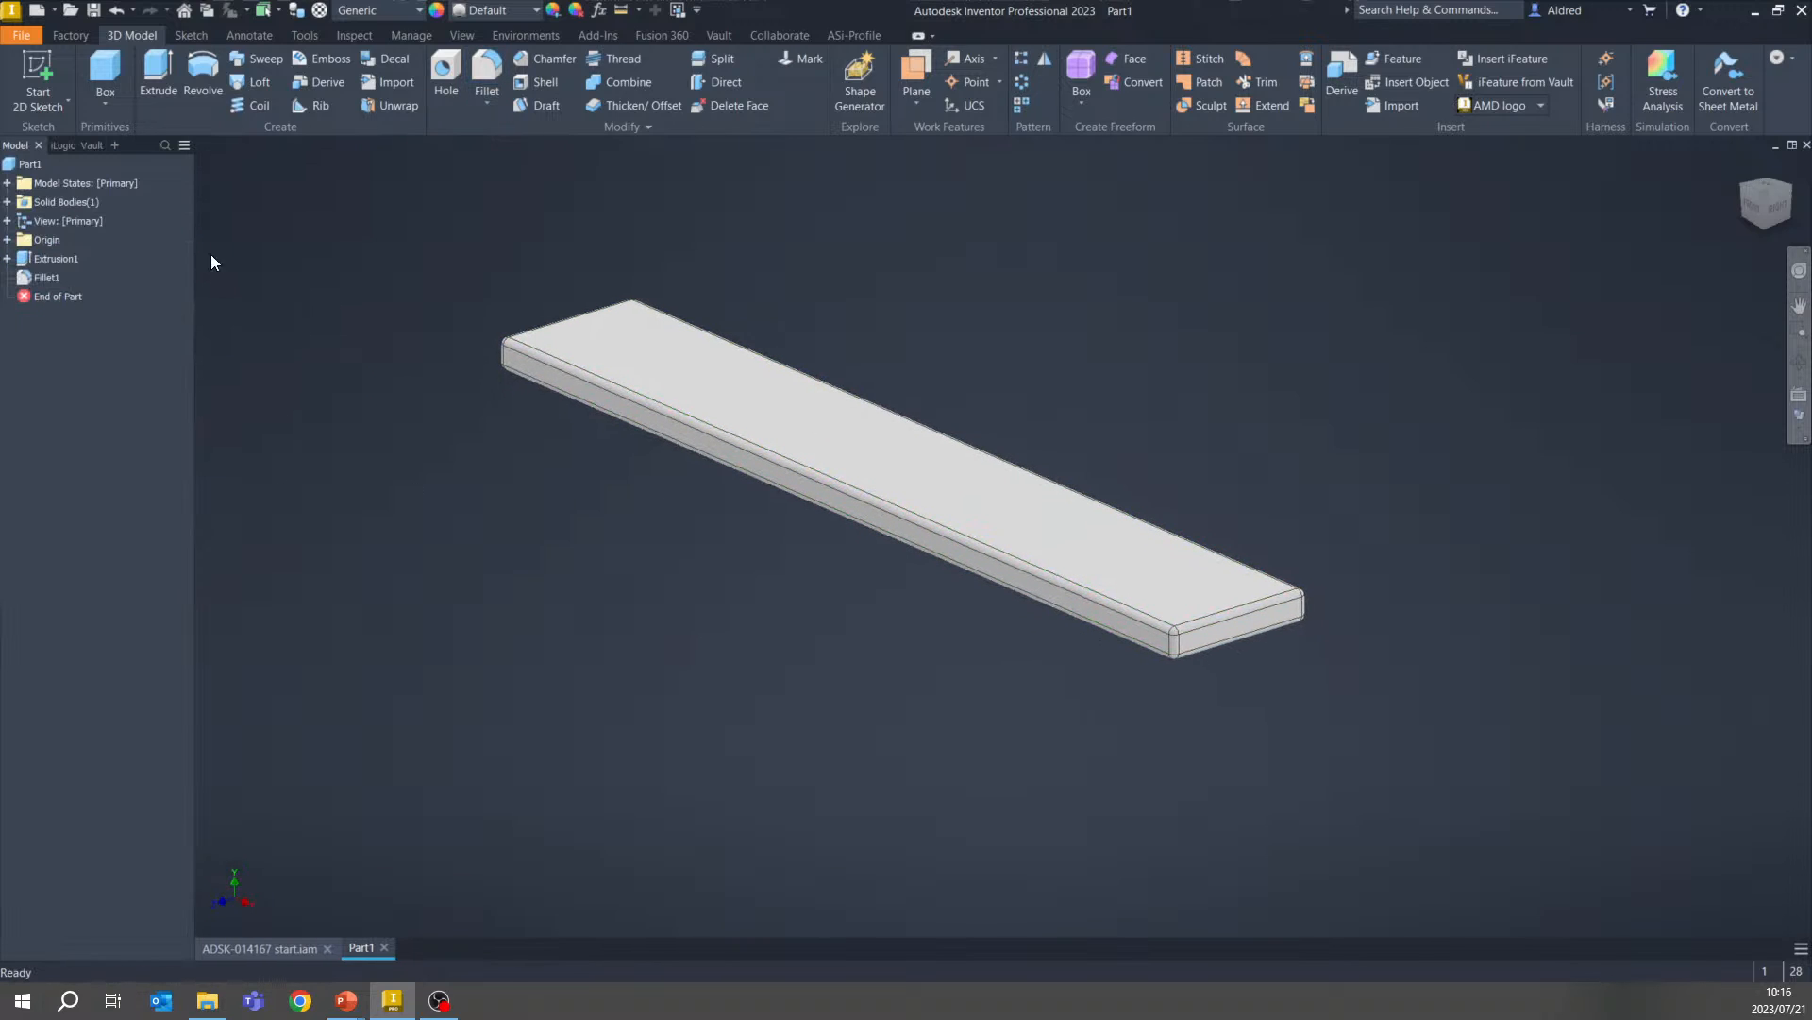
# Create a new model state for the part and rename it Setup
pyautogui.doubleClick(27, 184)
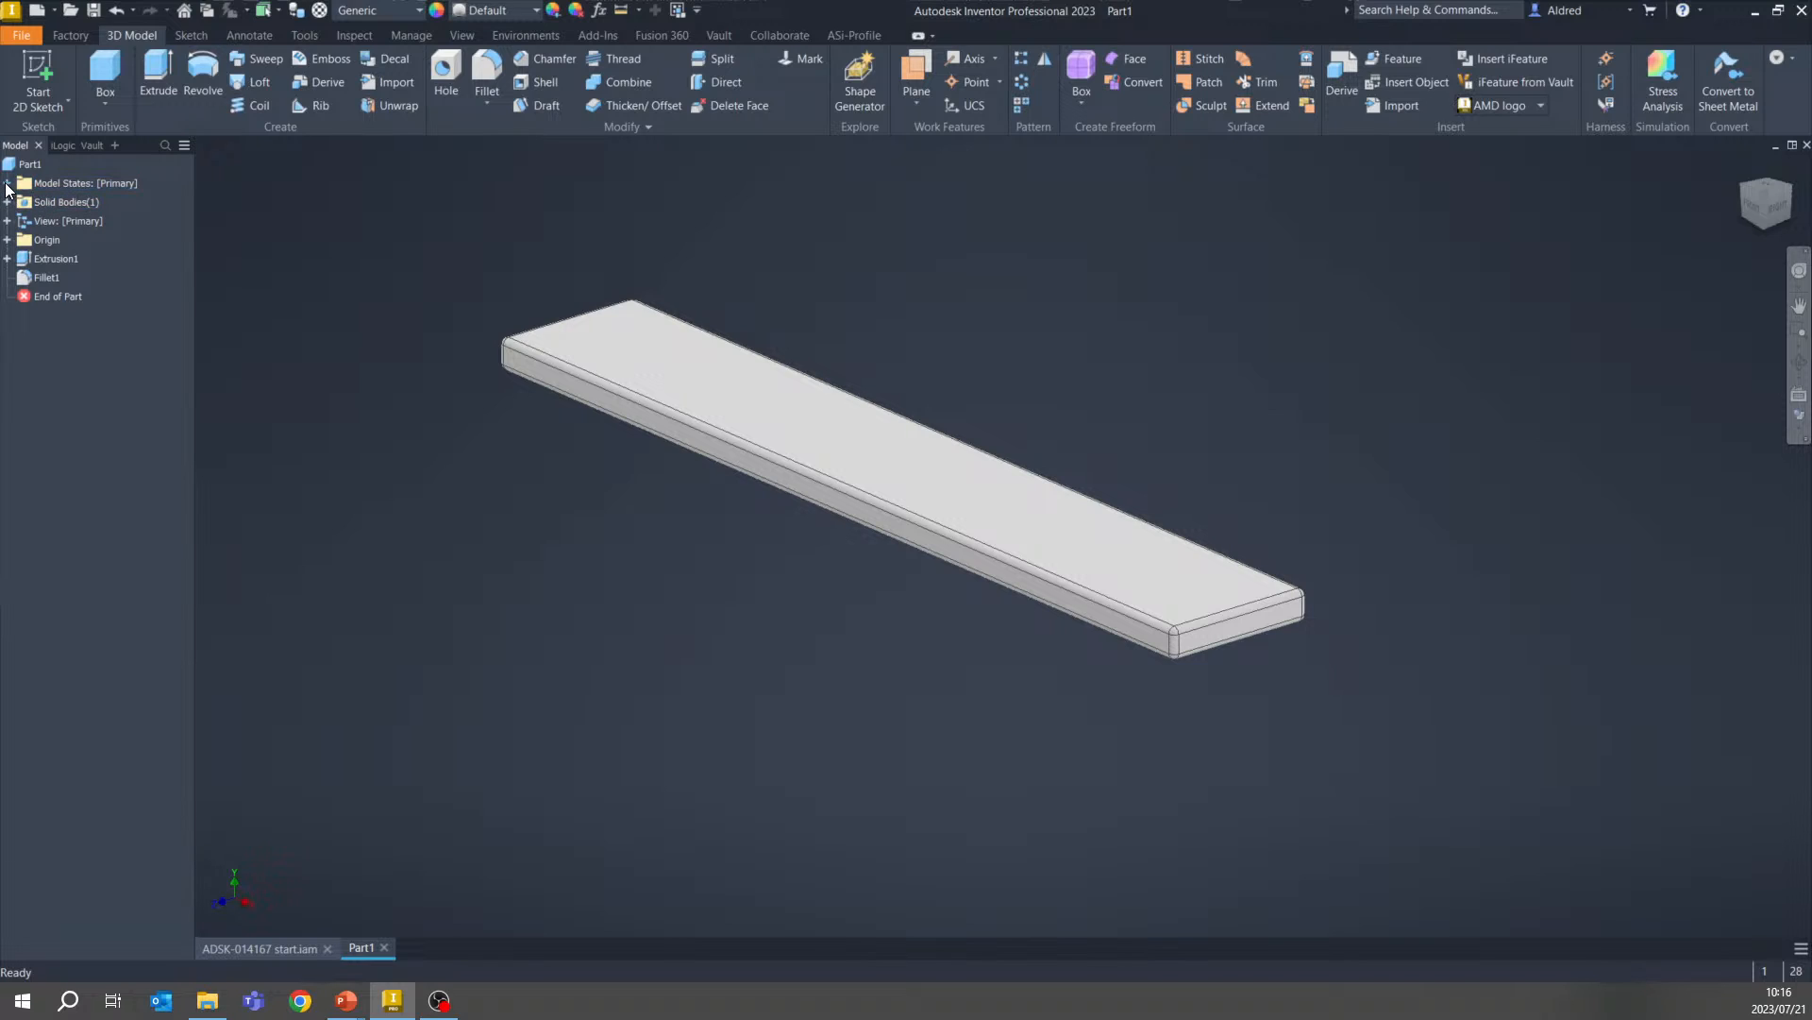
pyautogui.rightClick(100, 178)
pyautogui.click(122, 206)
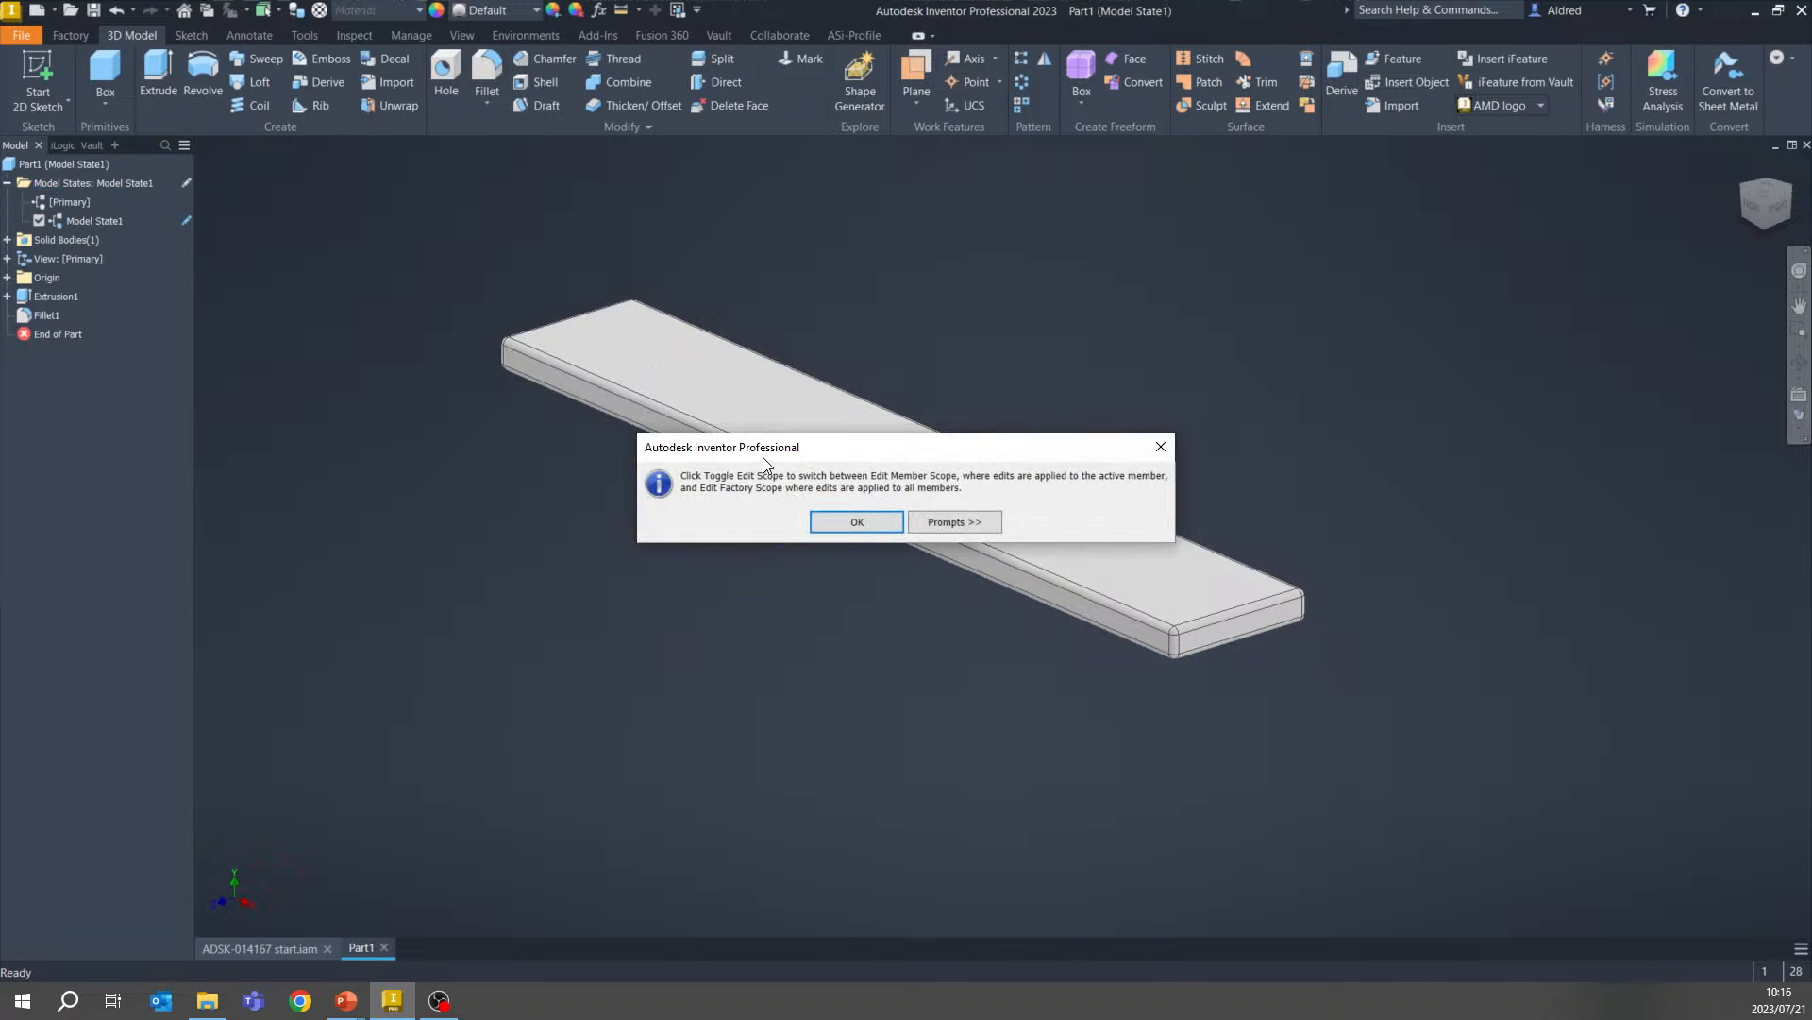
pyautogui.moveTo(752, 459); pyautogui.dragTo(483, 349)
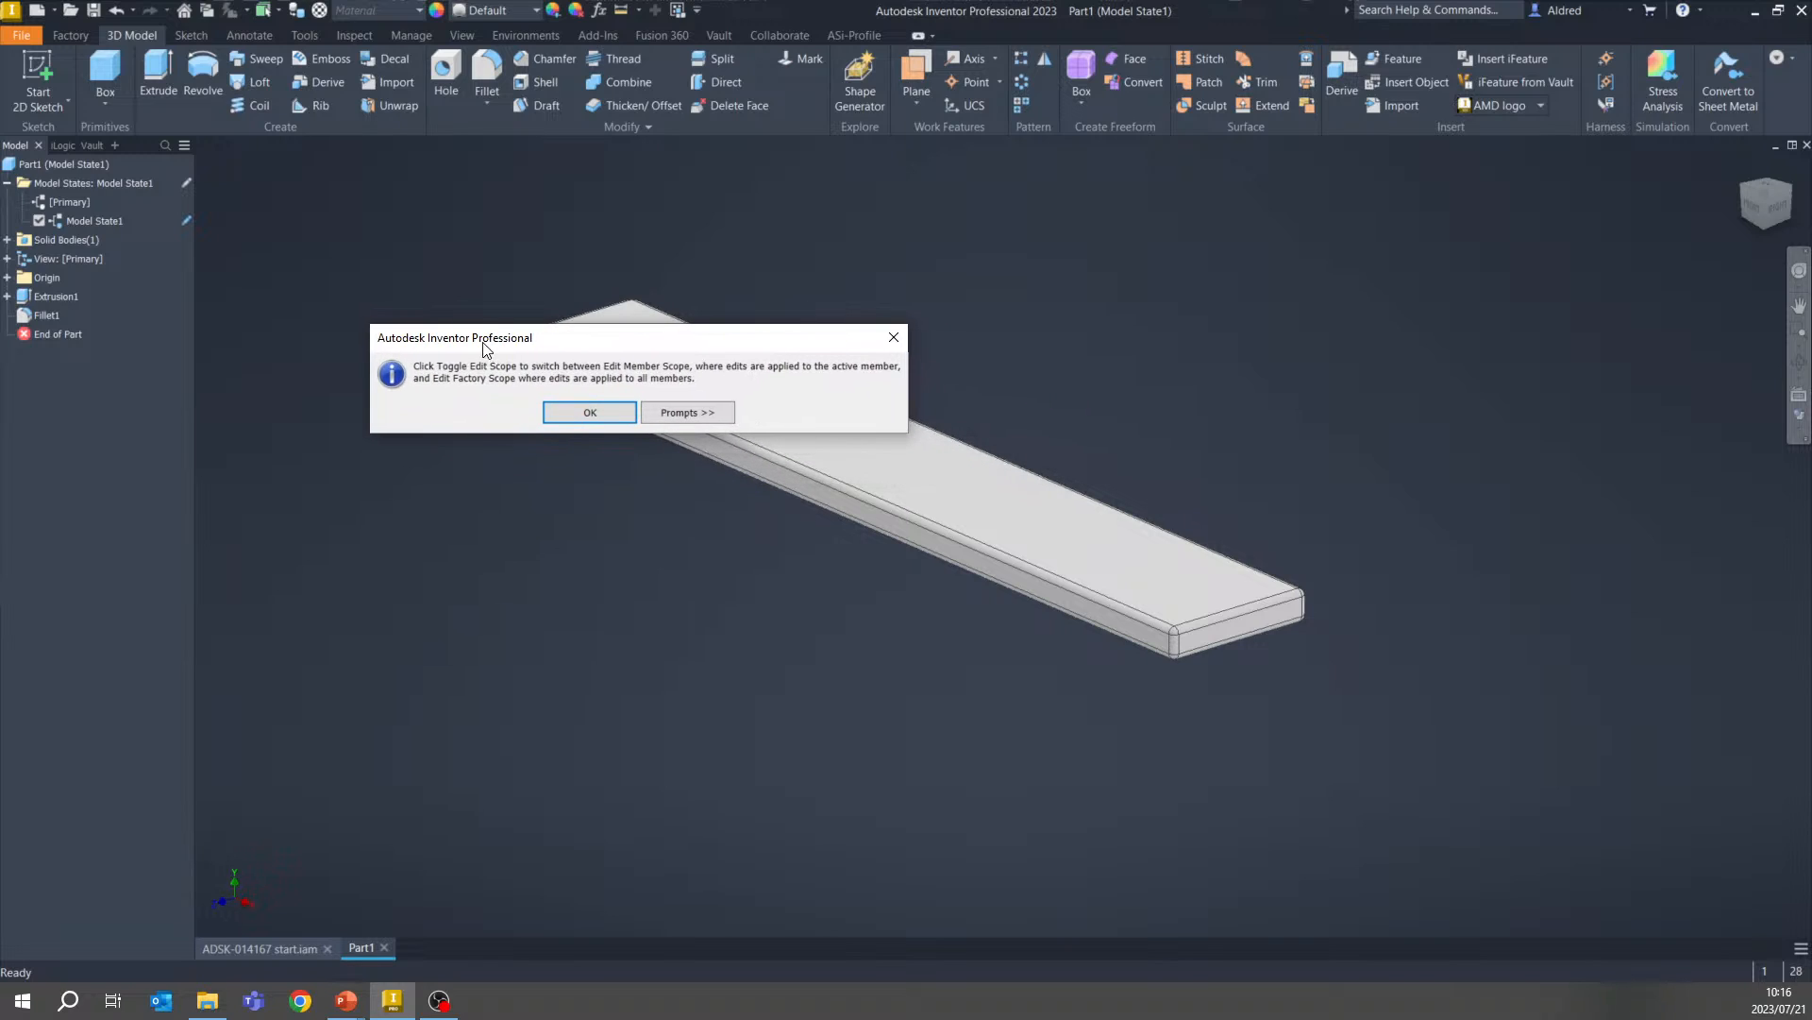
pyautogui.click(568, 413)
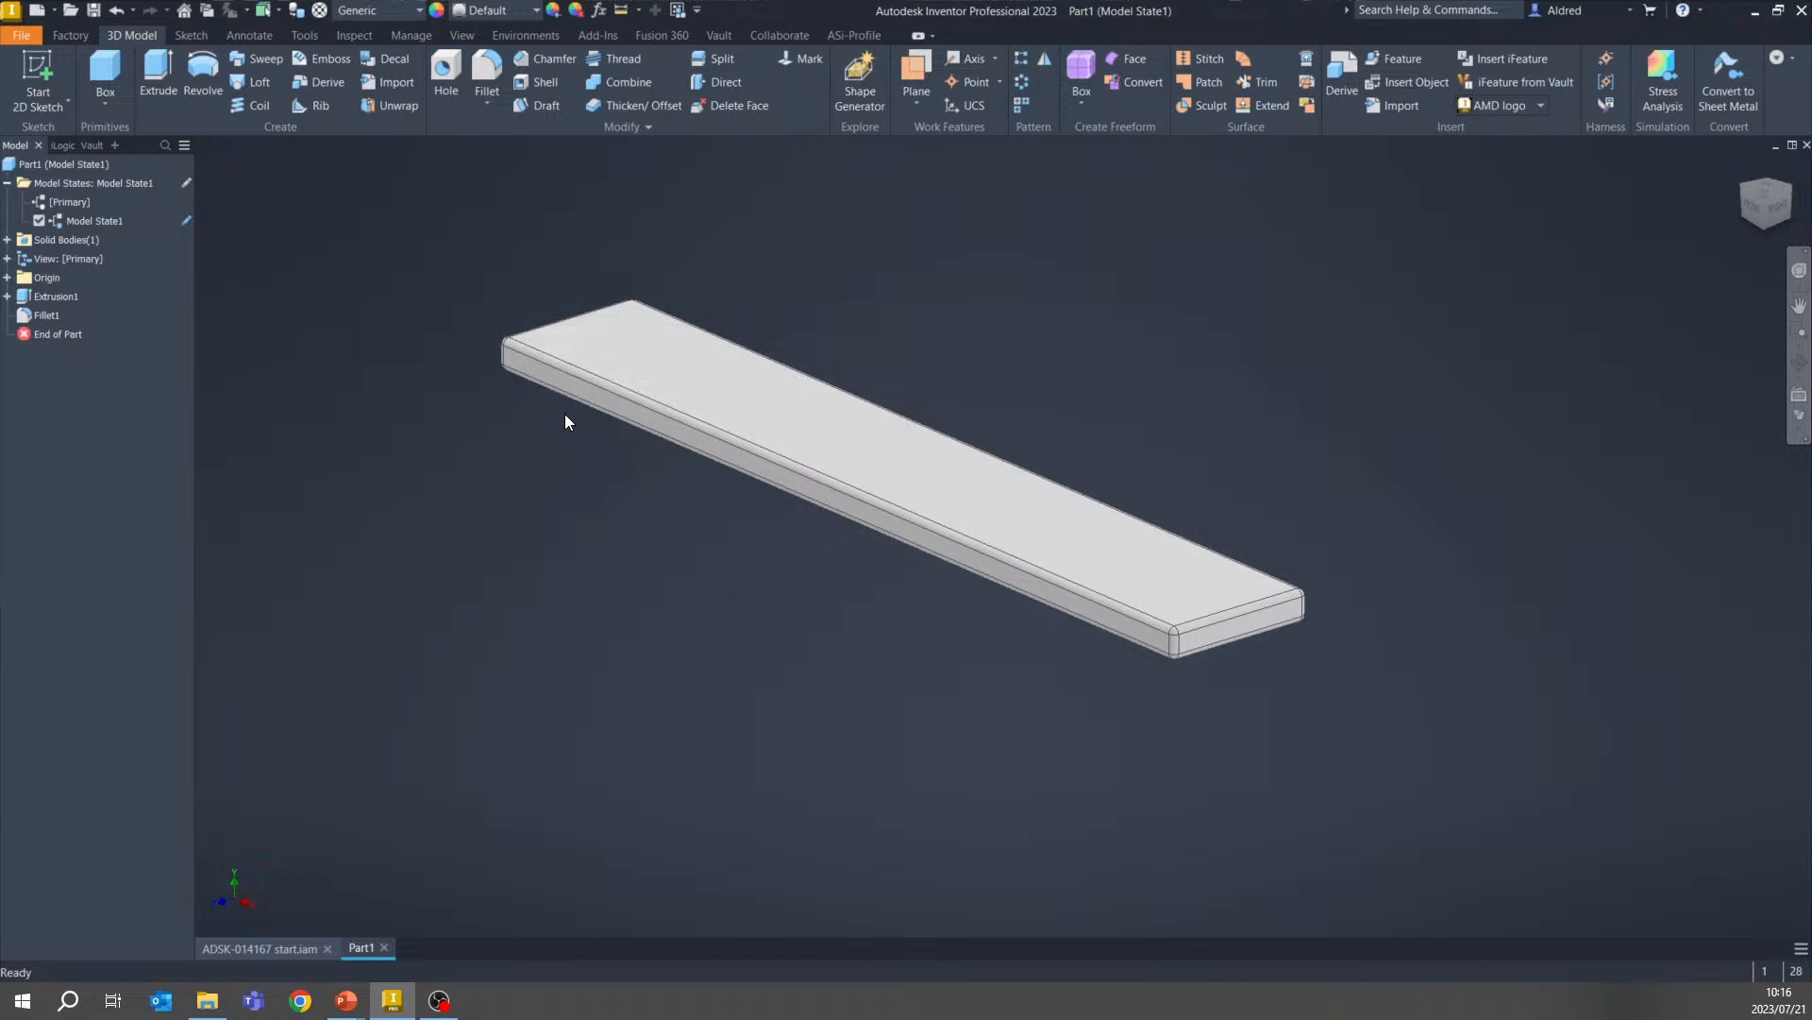
pyautogui.click(94, 221)
pyautogui.press('Return')
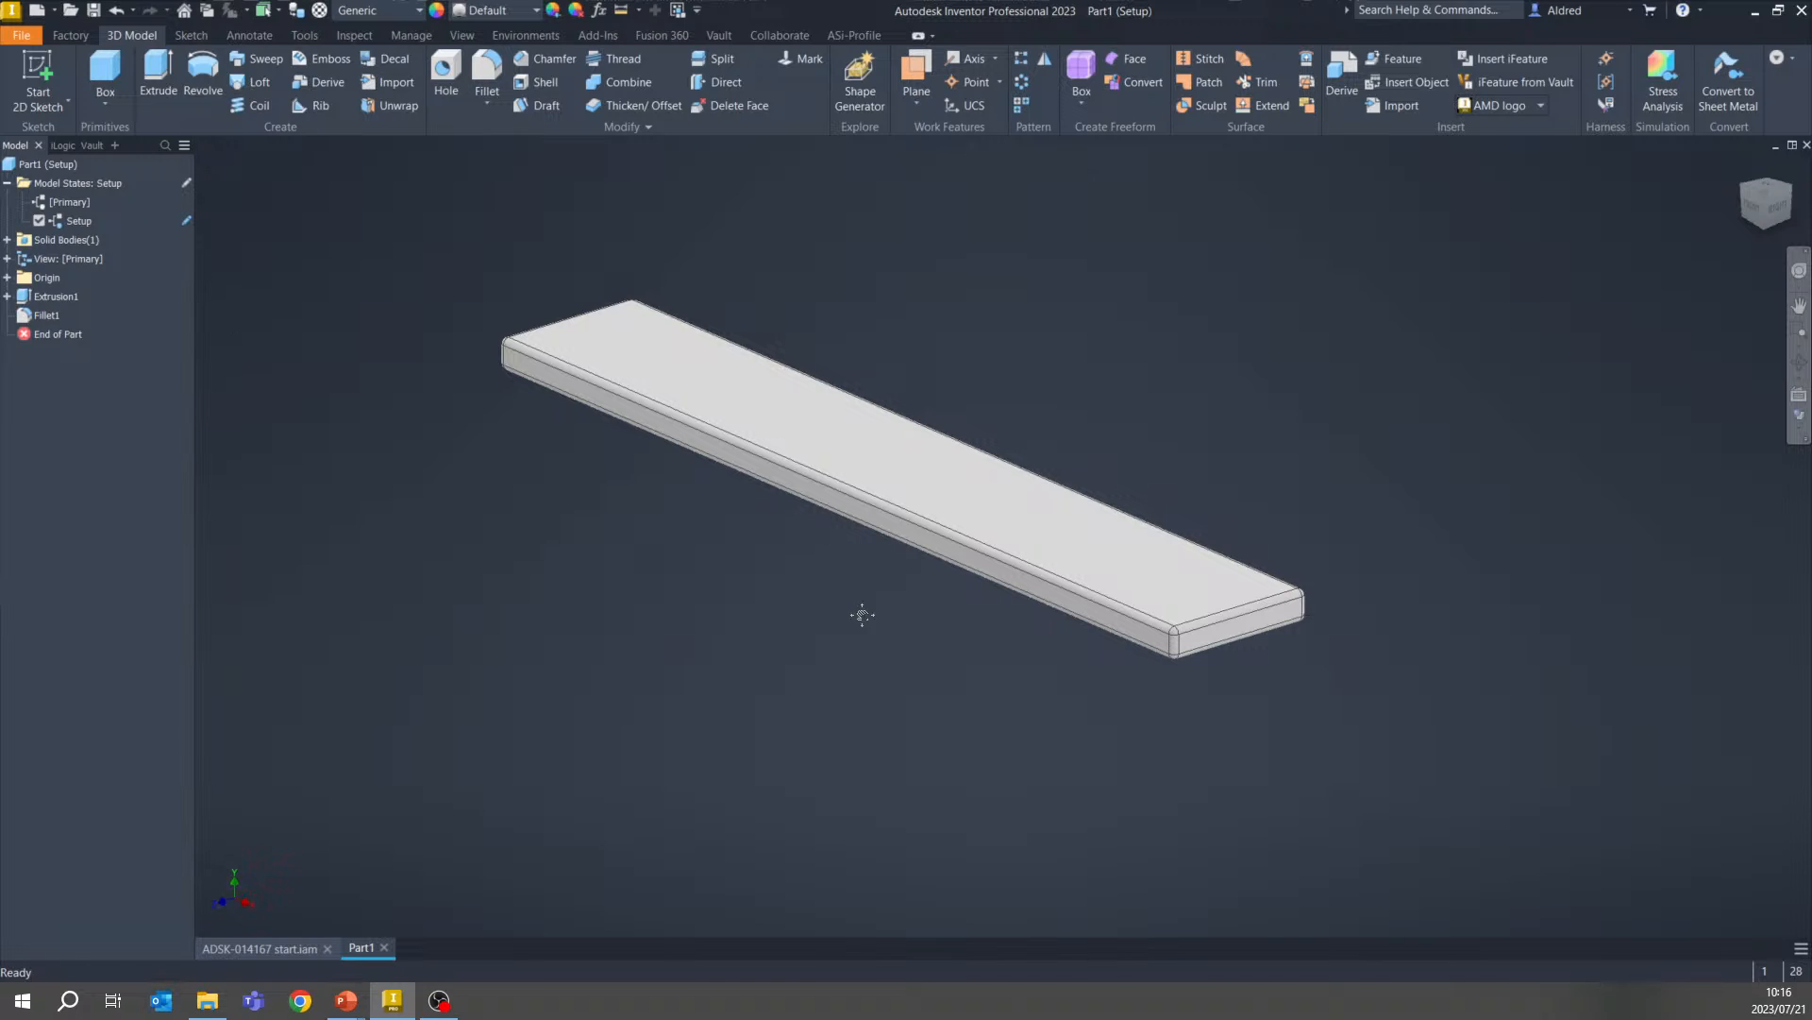
# Set the Setup state's model parameters to length 250 mm, depth 75 mm and height 15 mm
pyautogui.moveTo(859, 614); pyautogui.dragTo(886, 624, button='middle')
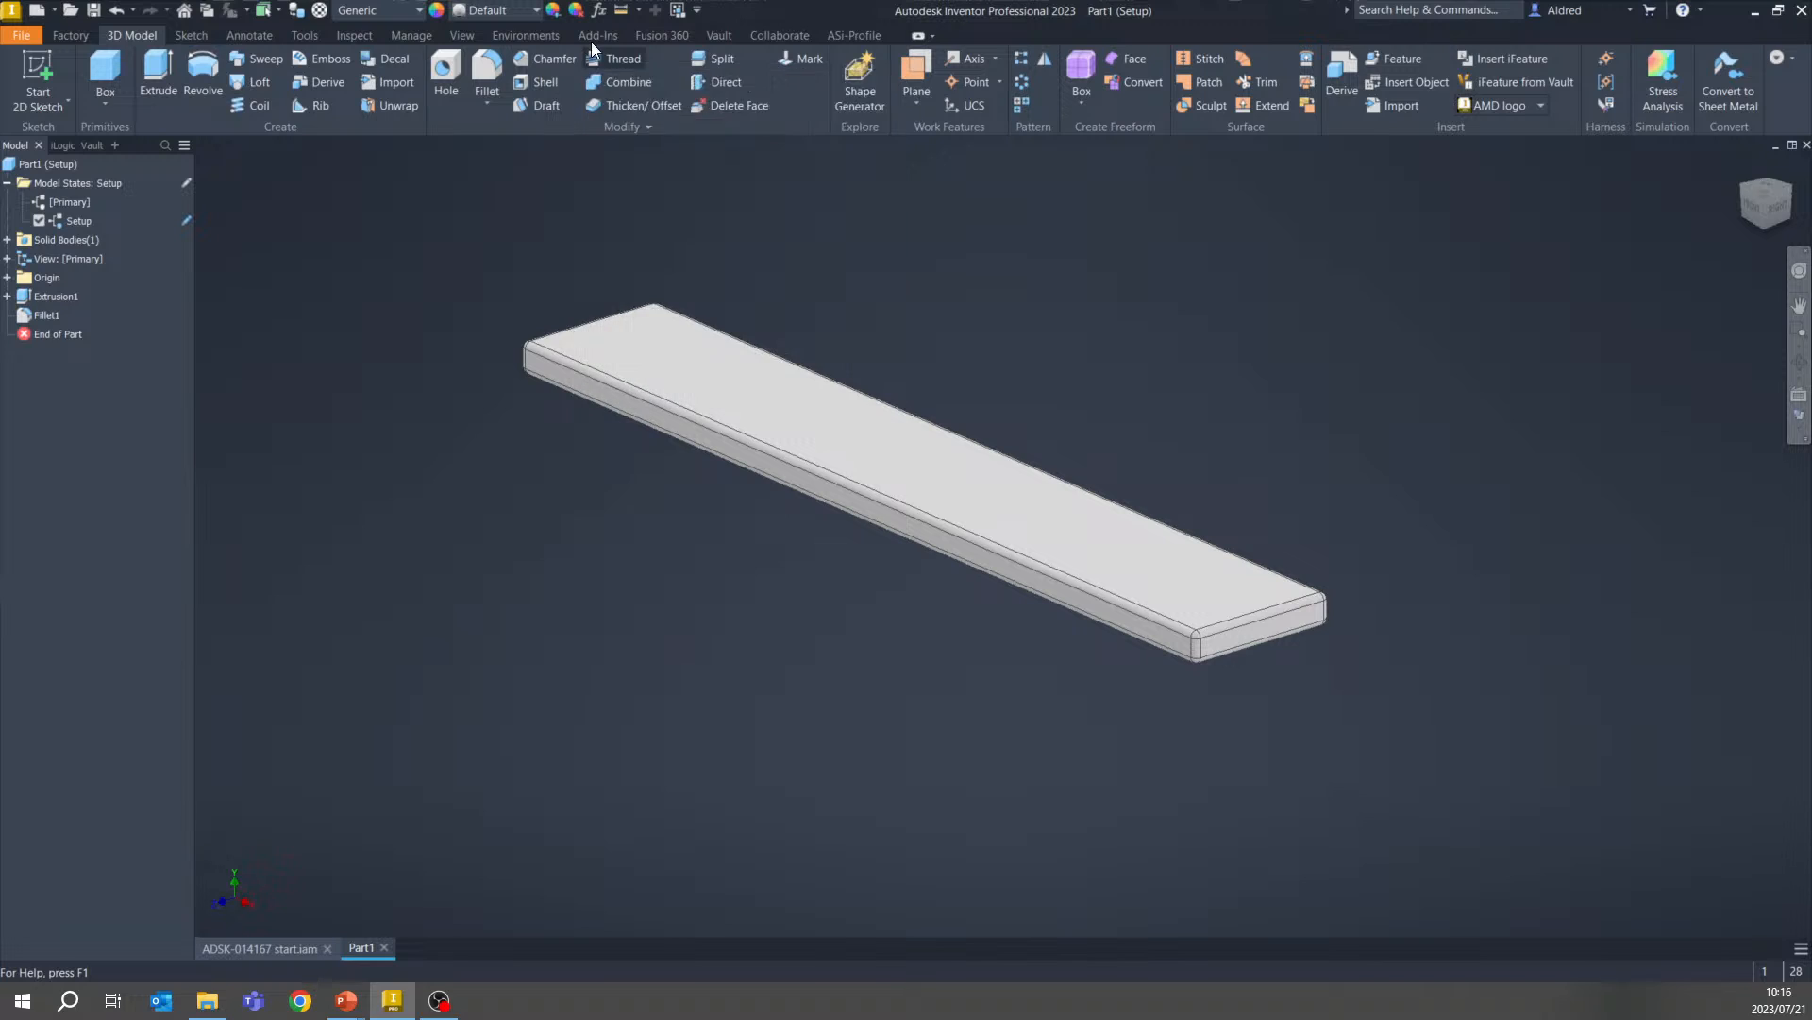
pyautogui.click(600, 10)
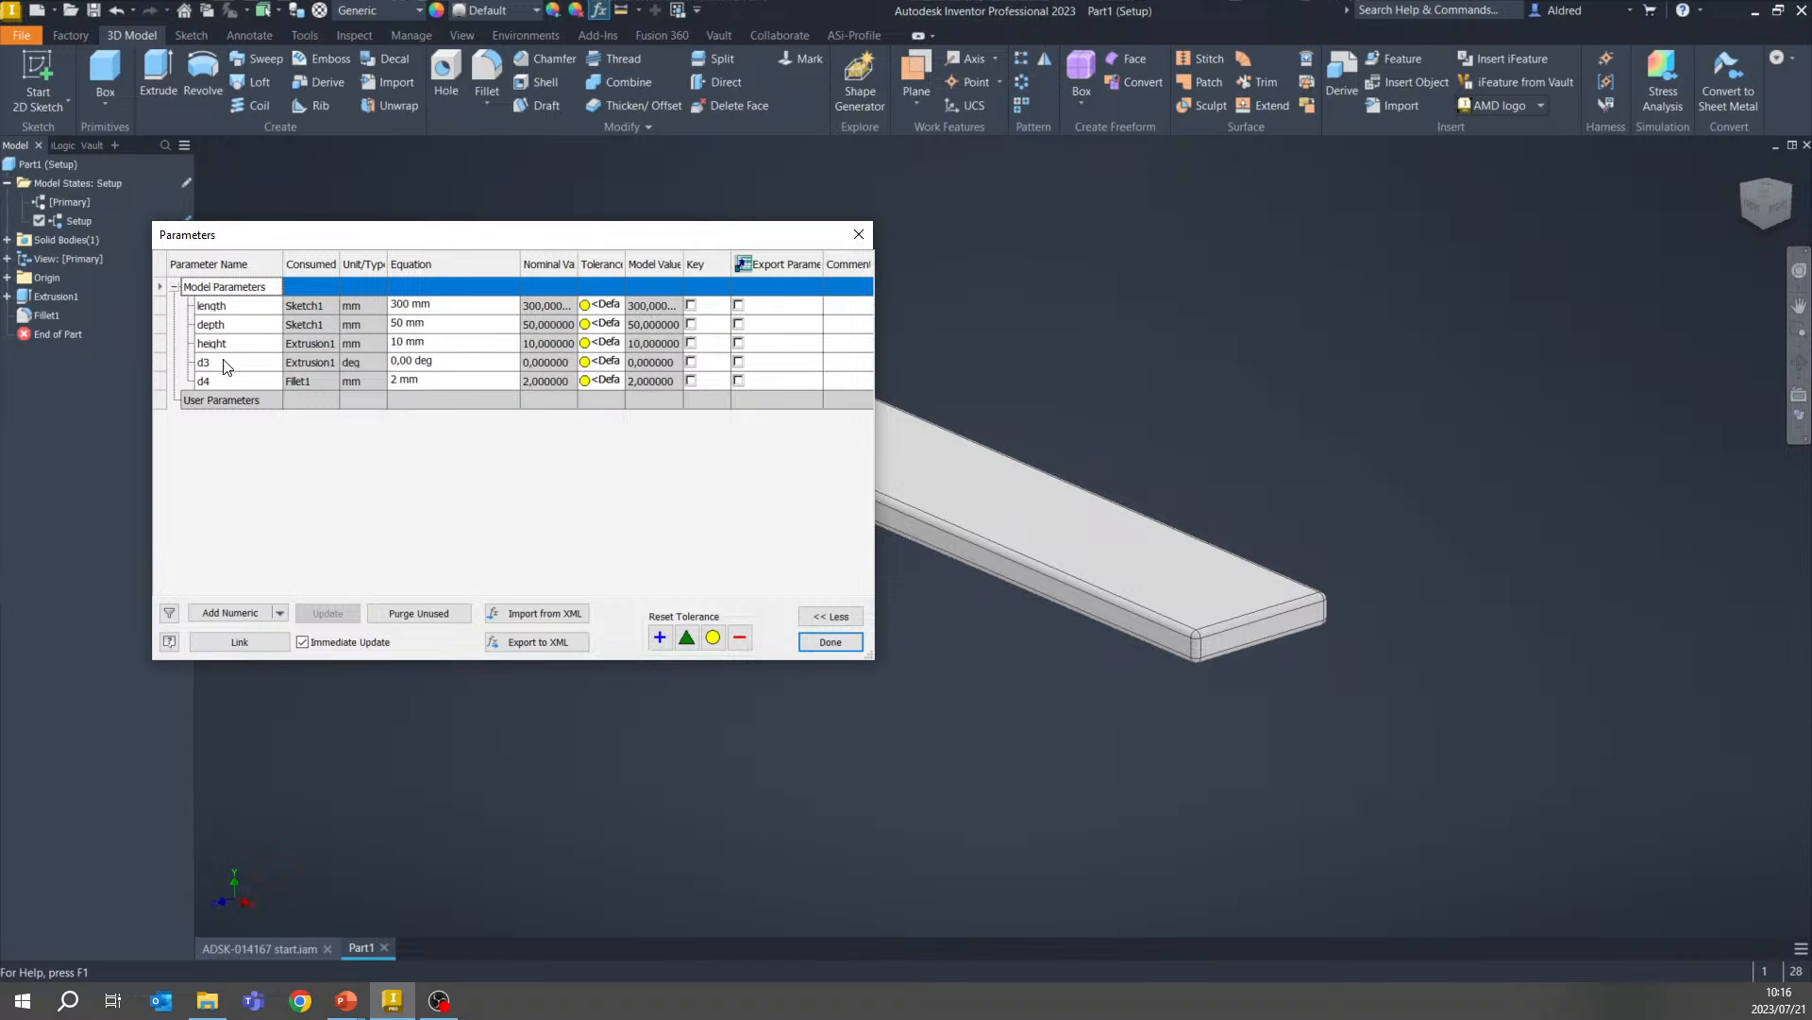
pyautogui.click(457, 307)
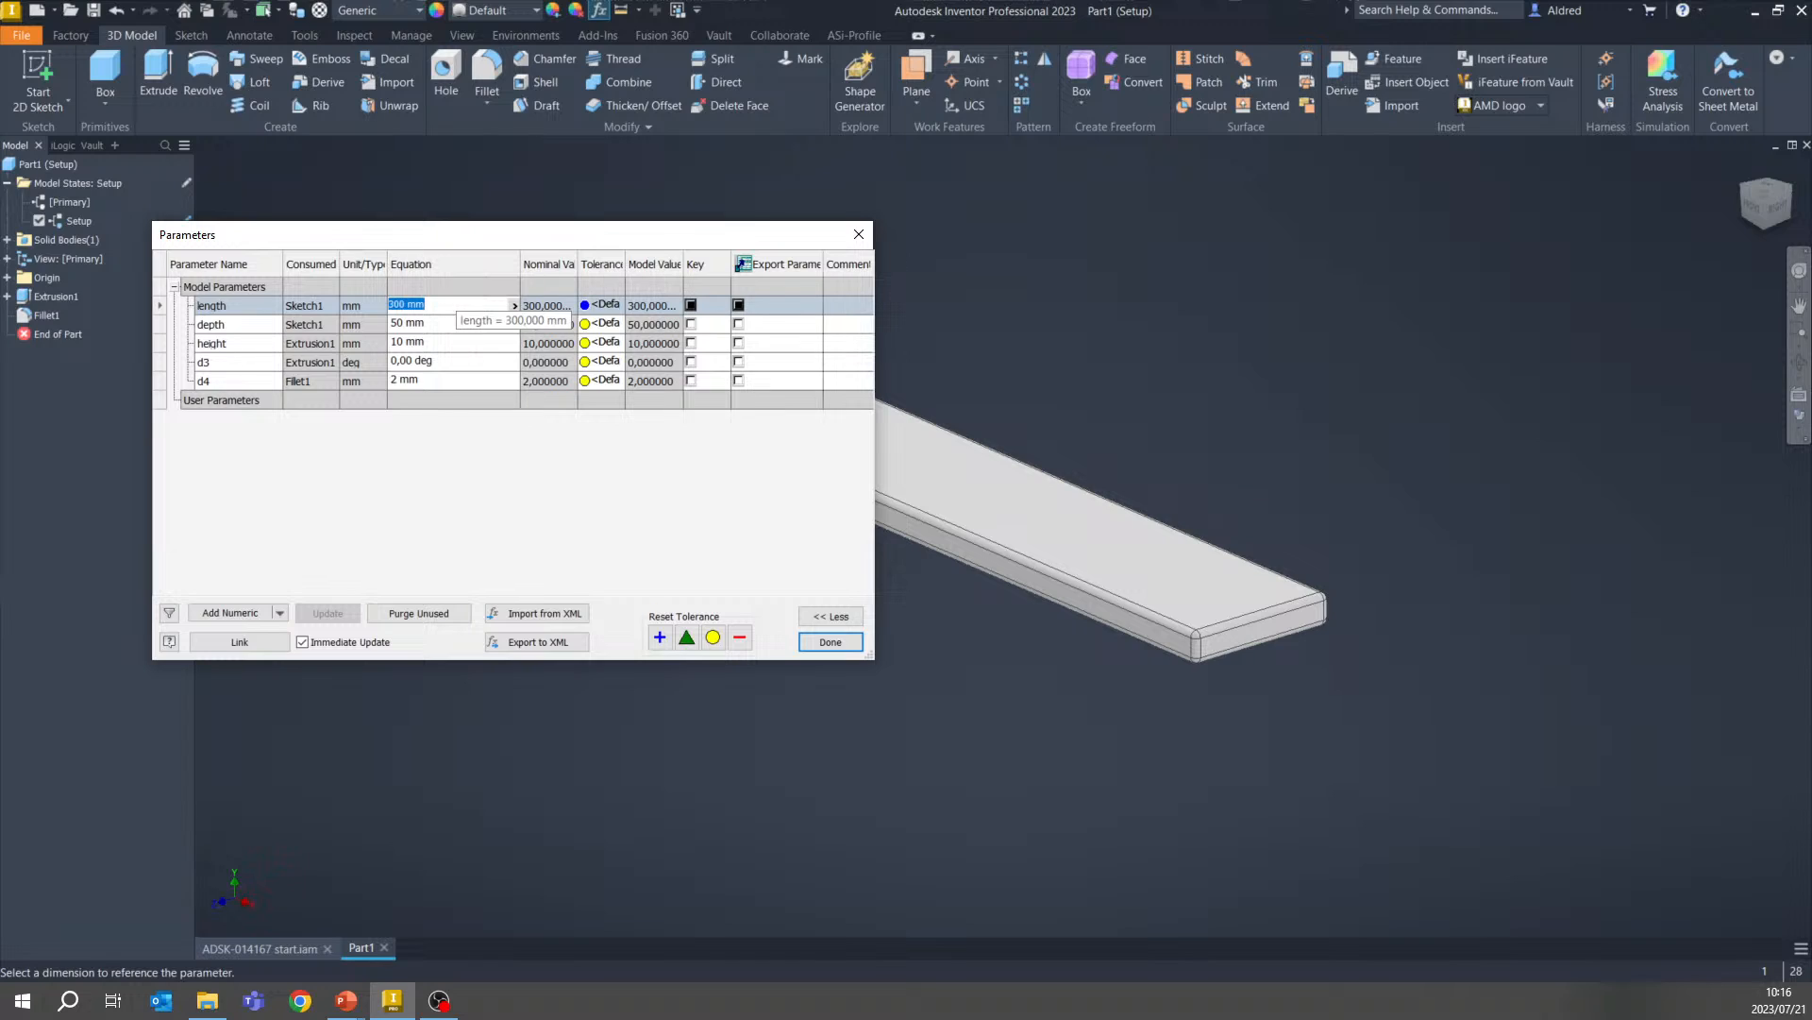
pyautogui.write('250')
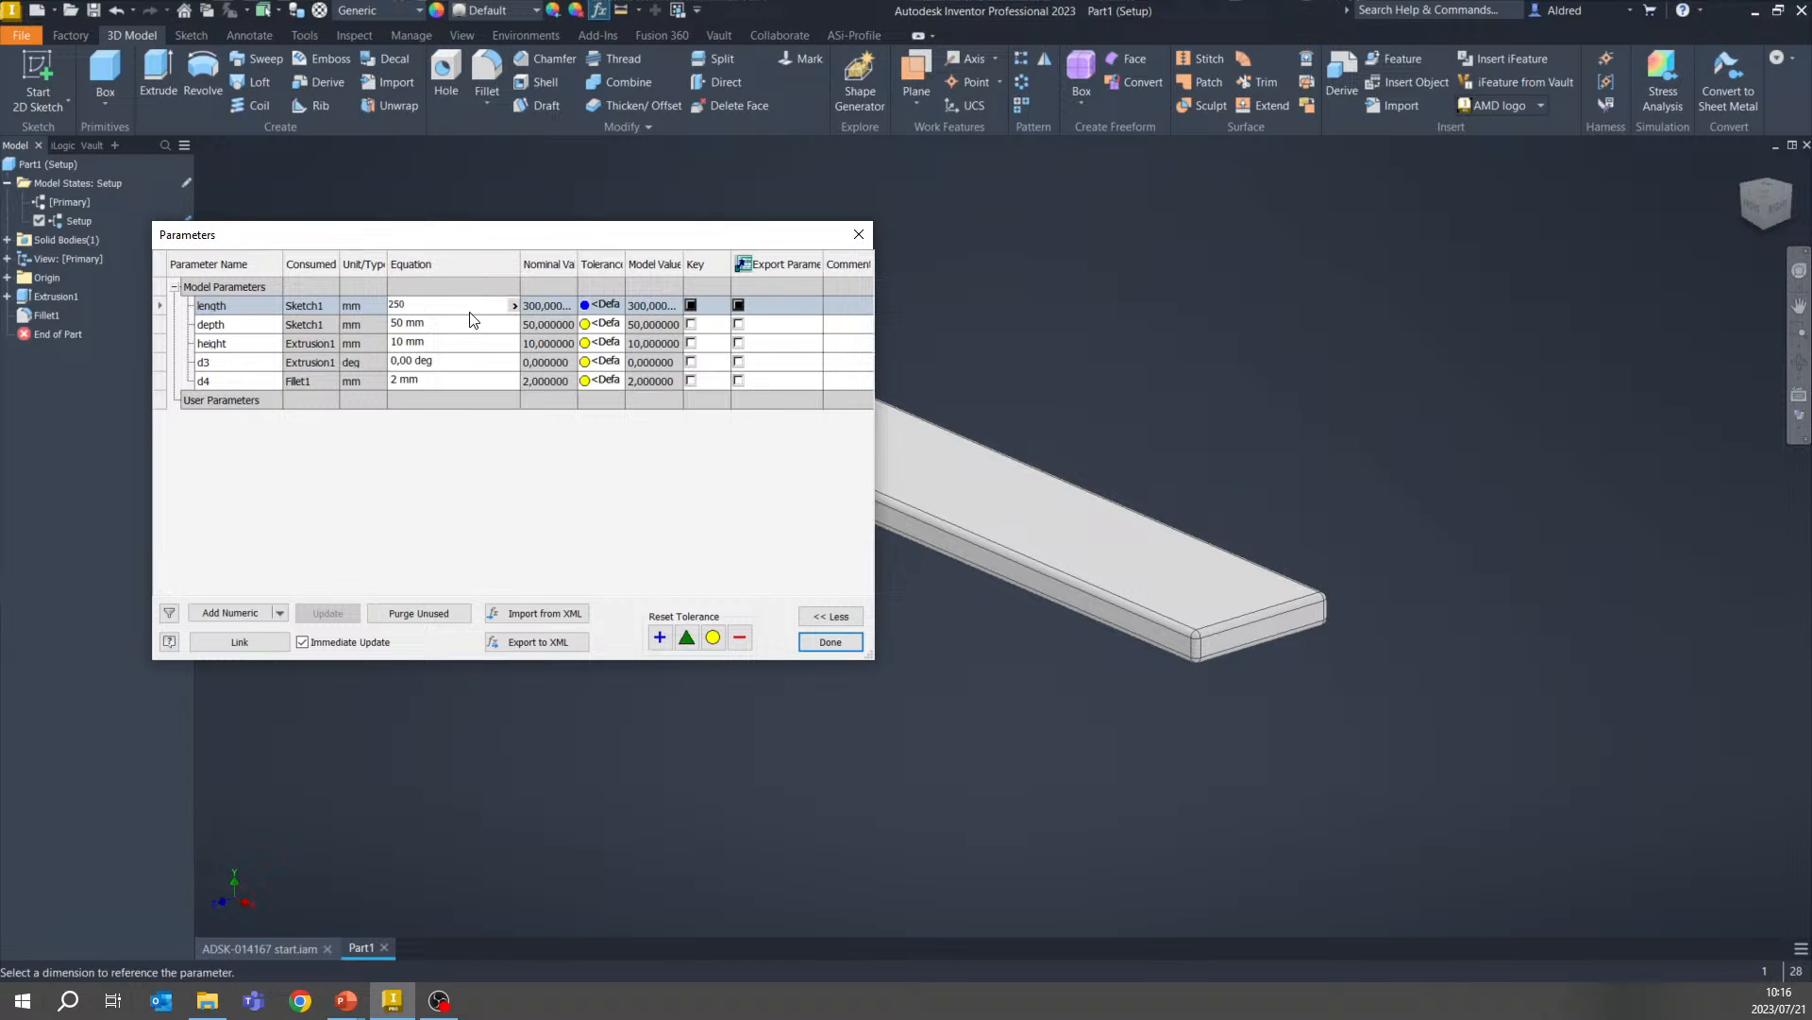
pyautogui.click(465, 323)
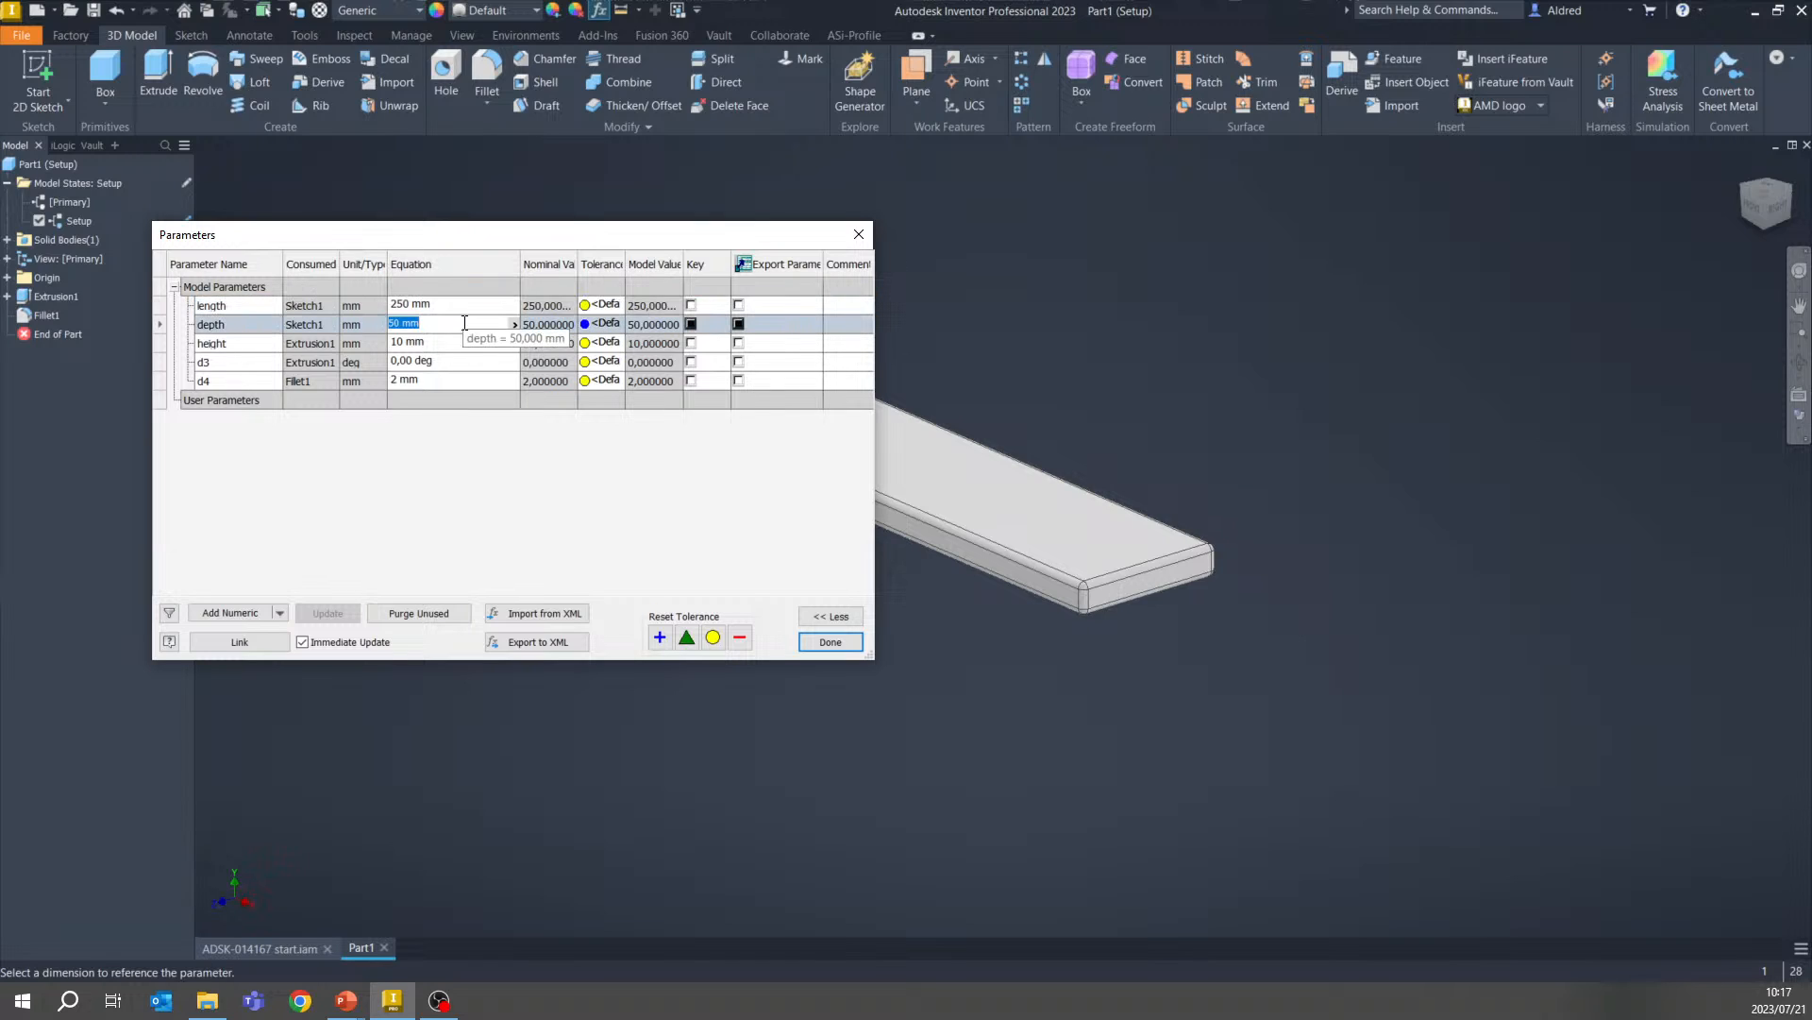
pyautogui.write('75')
pyautogui.click(451, 342)
pyautogui.write('1')
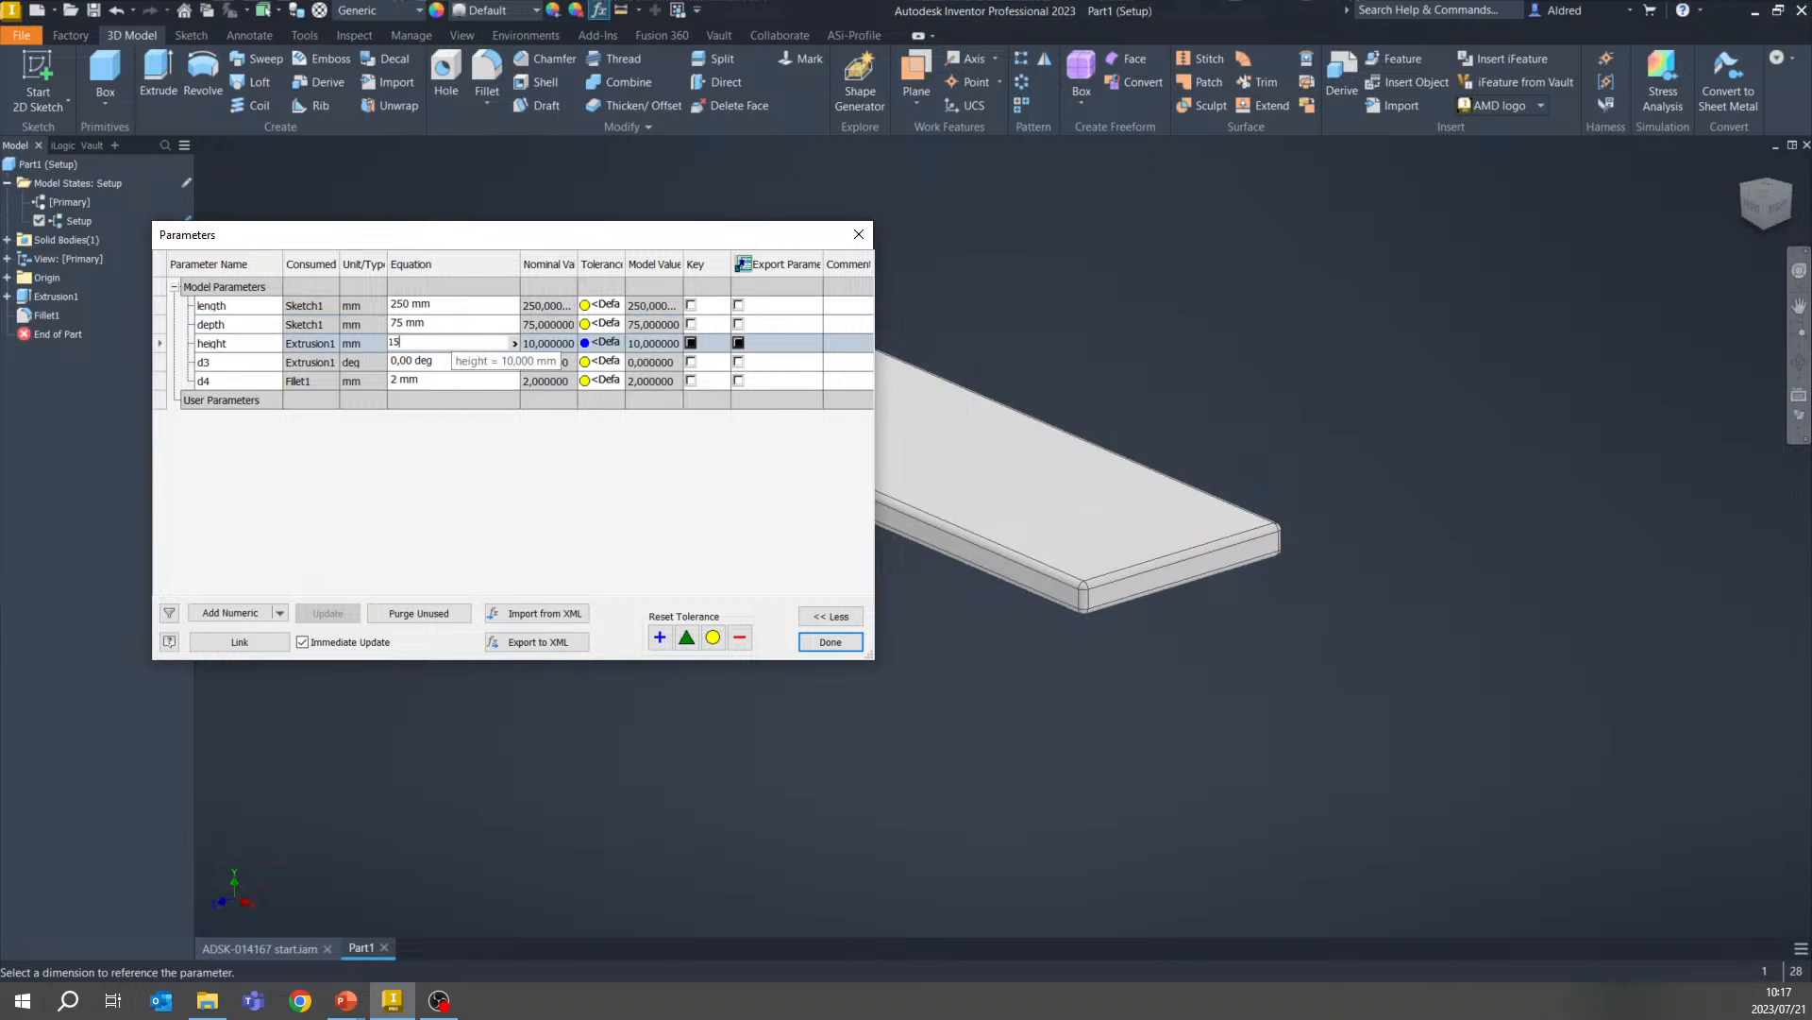
pyautogui.write('5')
pyautogui.click(452, 379)
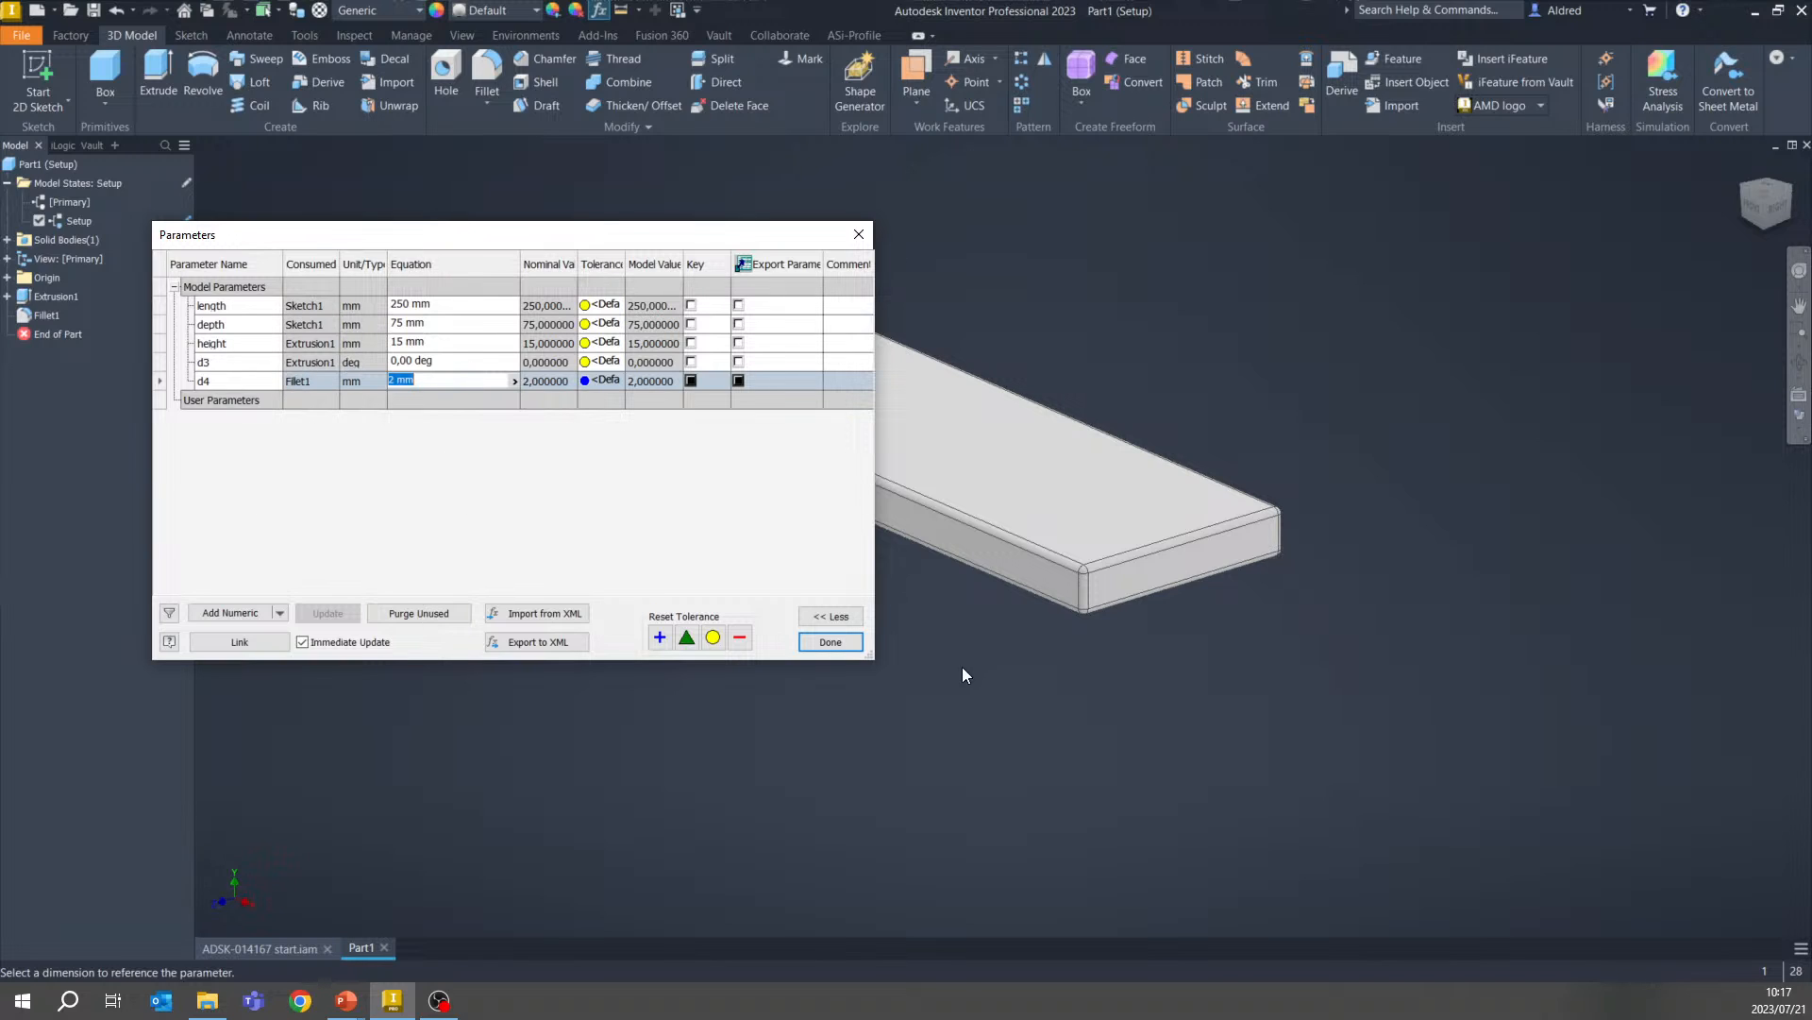
pyautogui.click(831, 641)
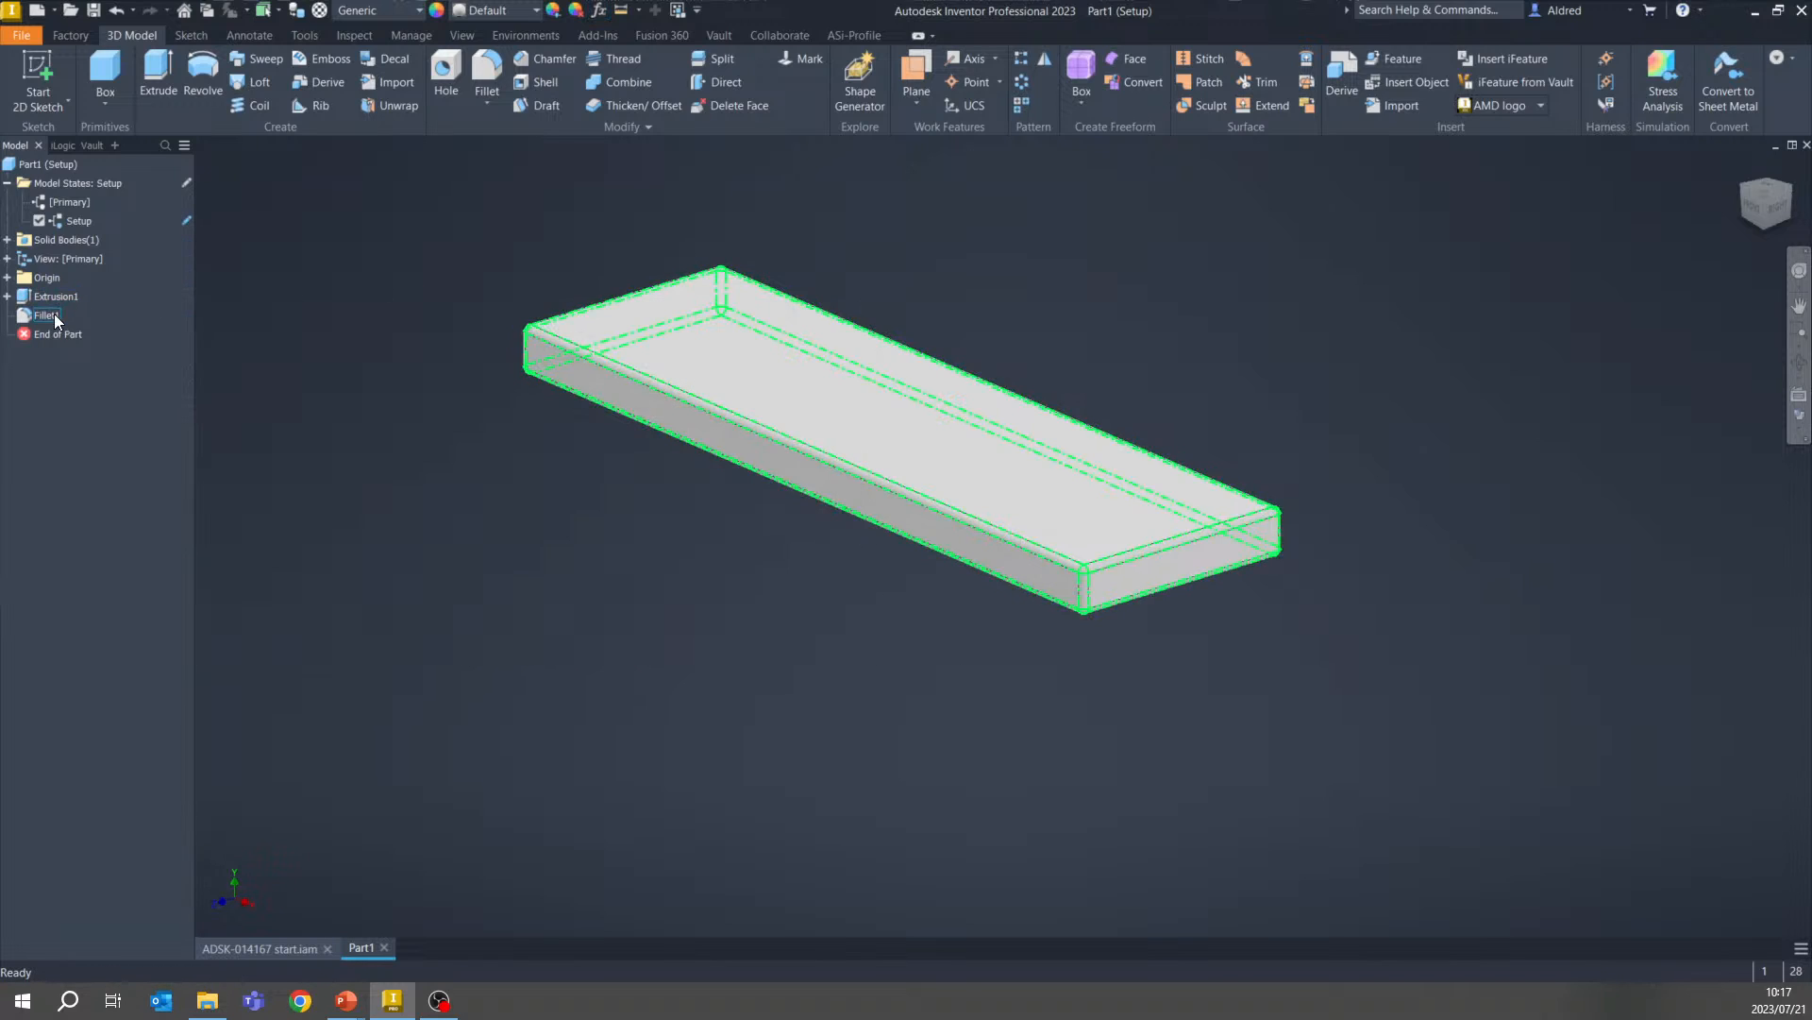
pyautogui.click(49, 315)
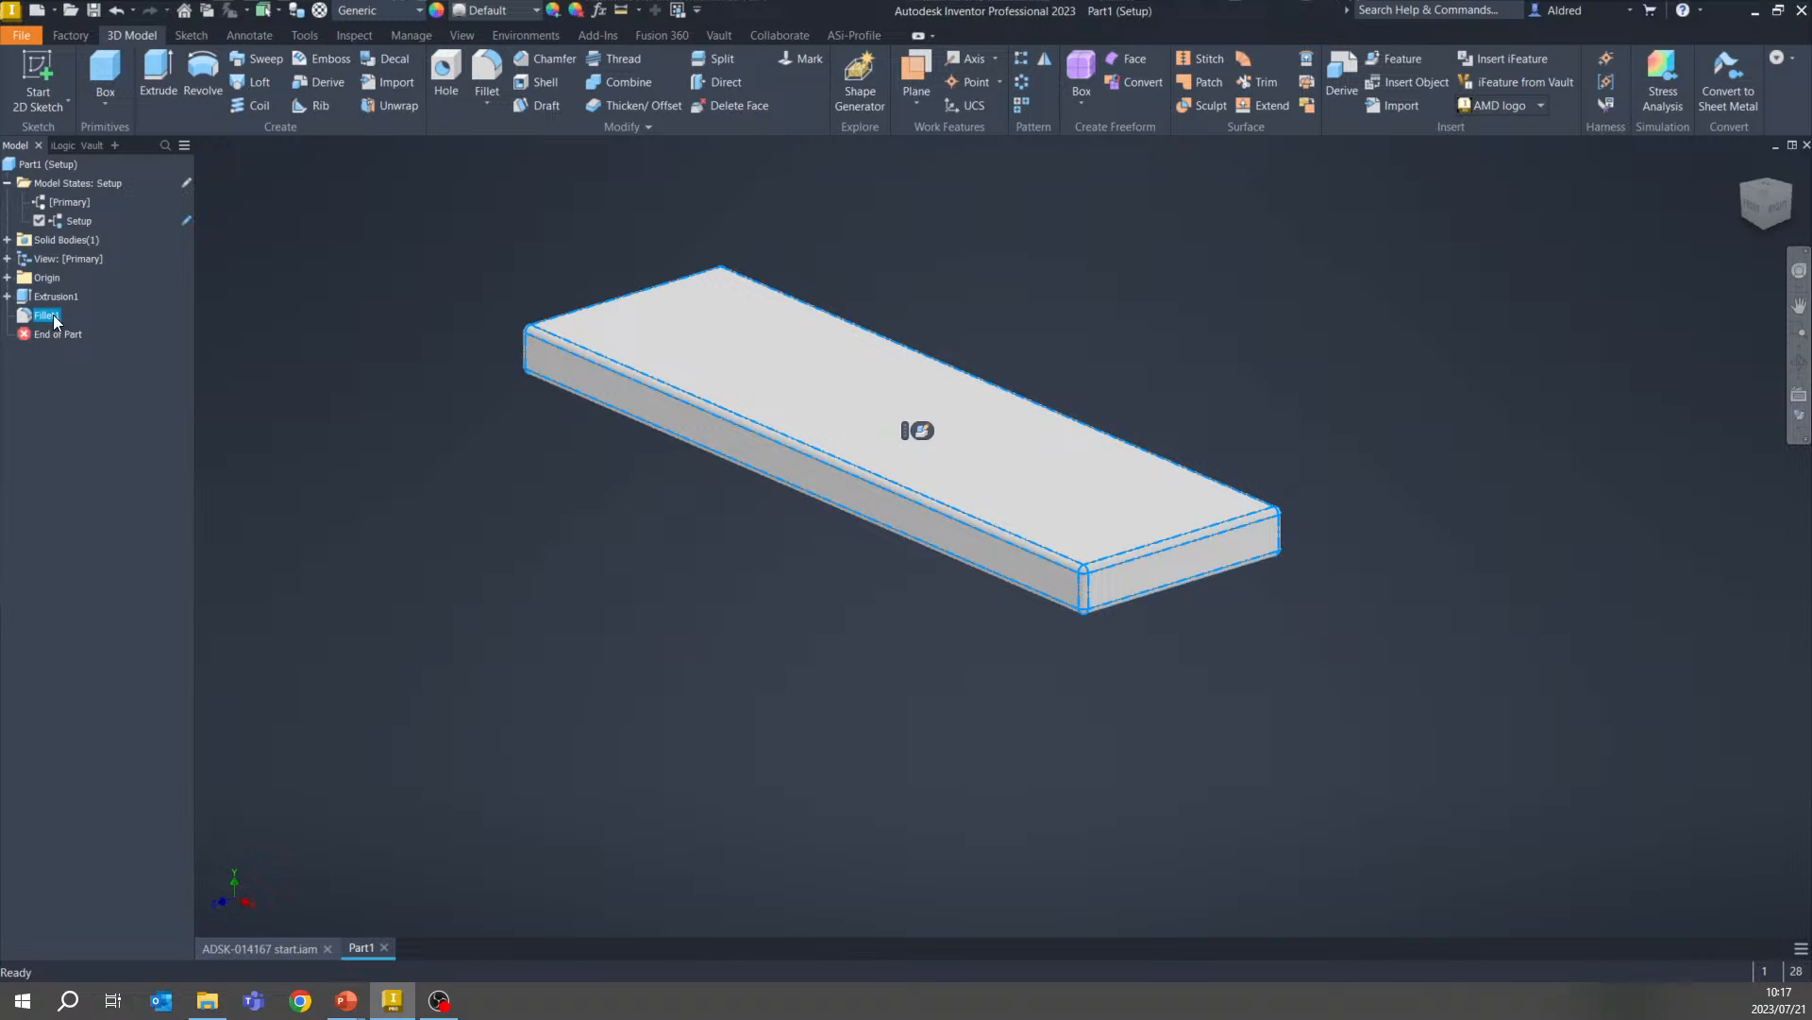
# Set the Stock Number in the Setup state's project iProperties to 12345
pyautogui.rightClick(43, 162)
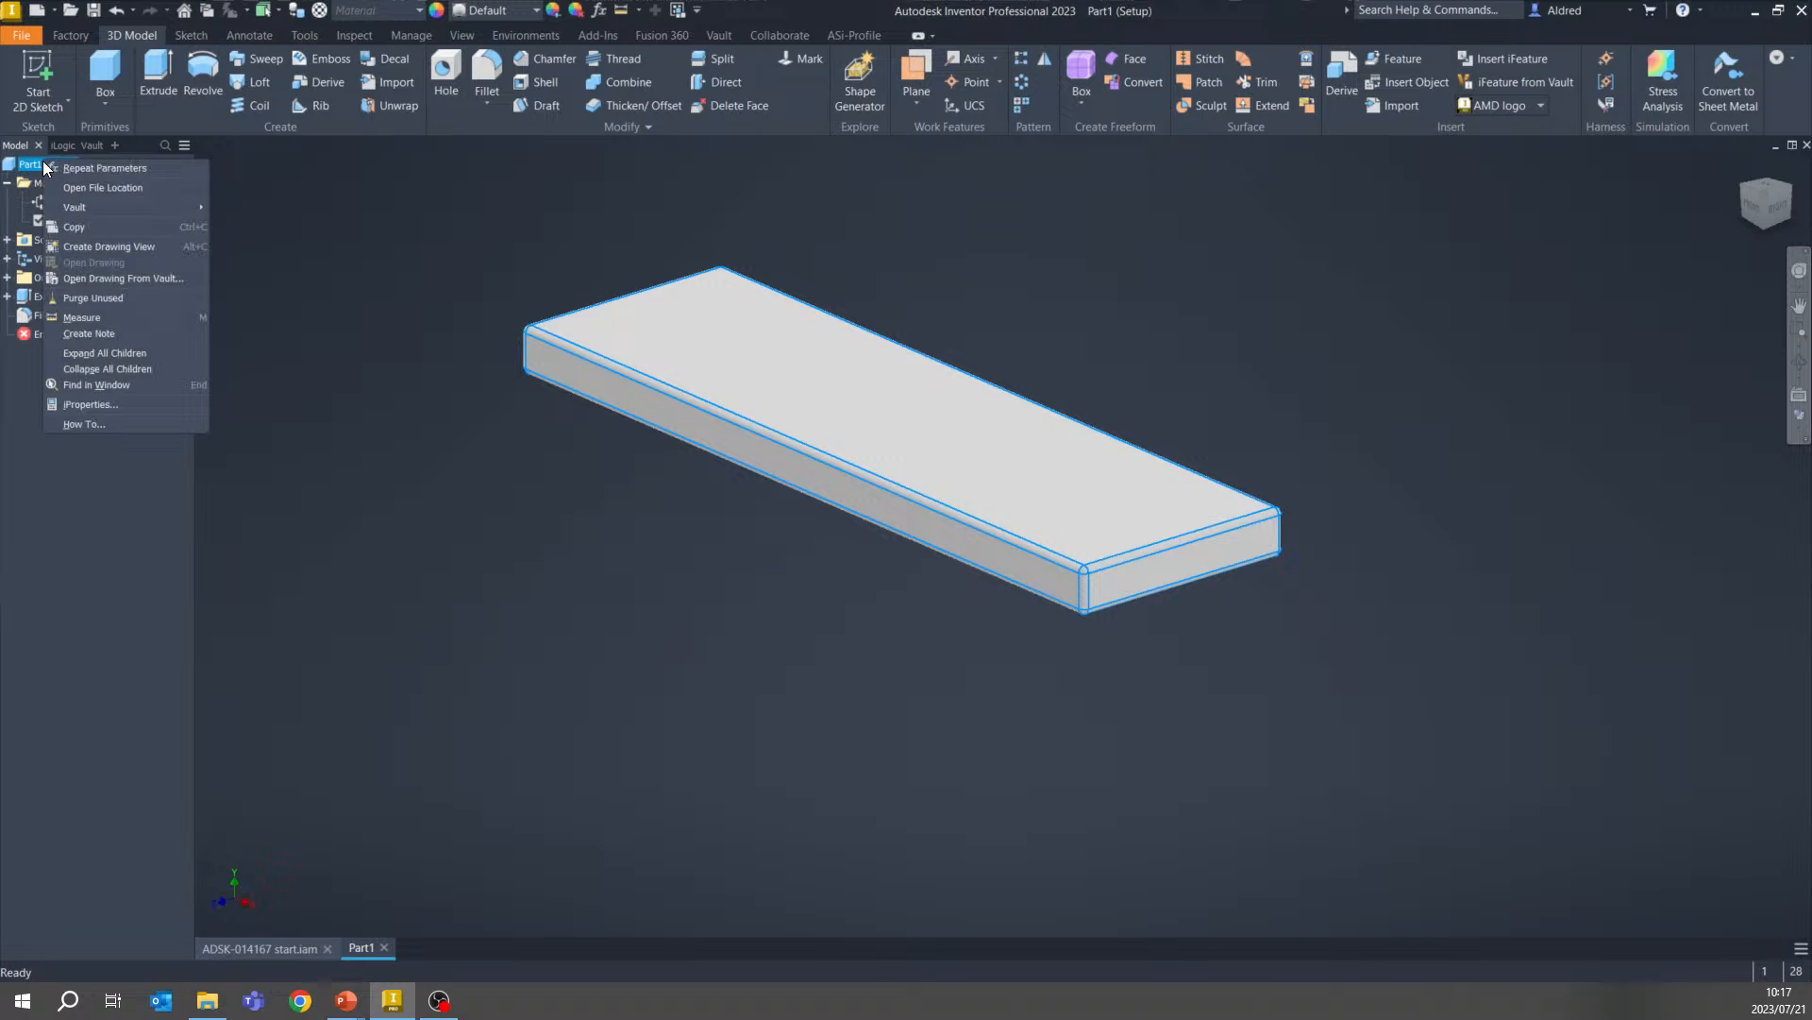
pyautogui.click(121, 404)
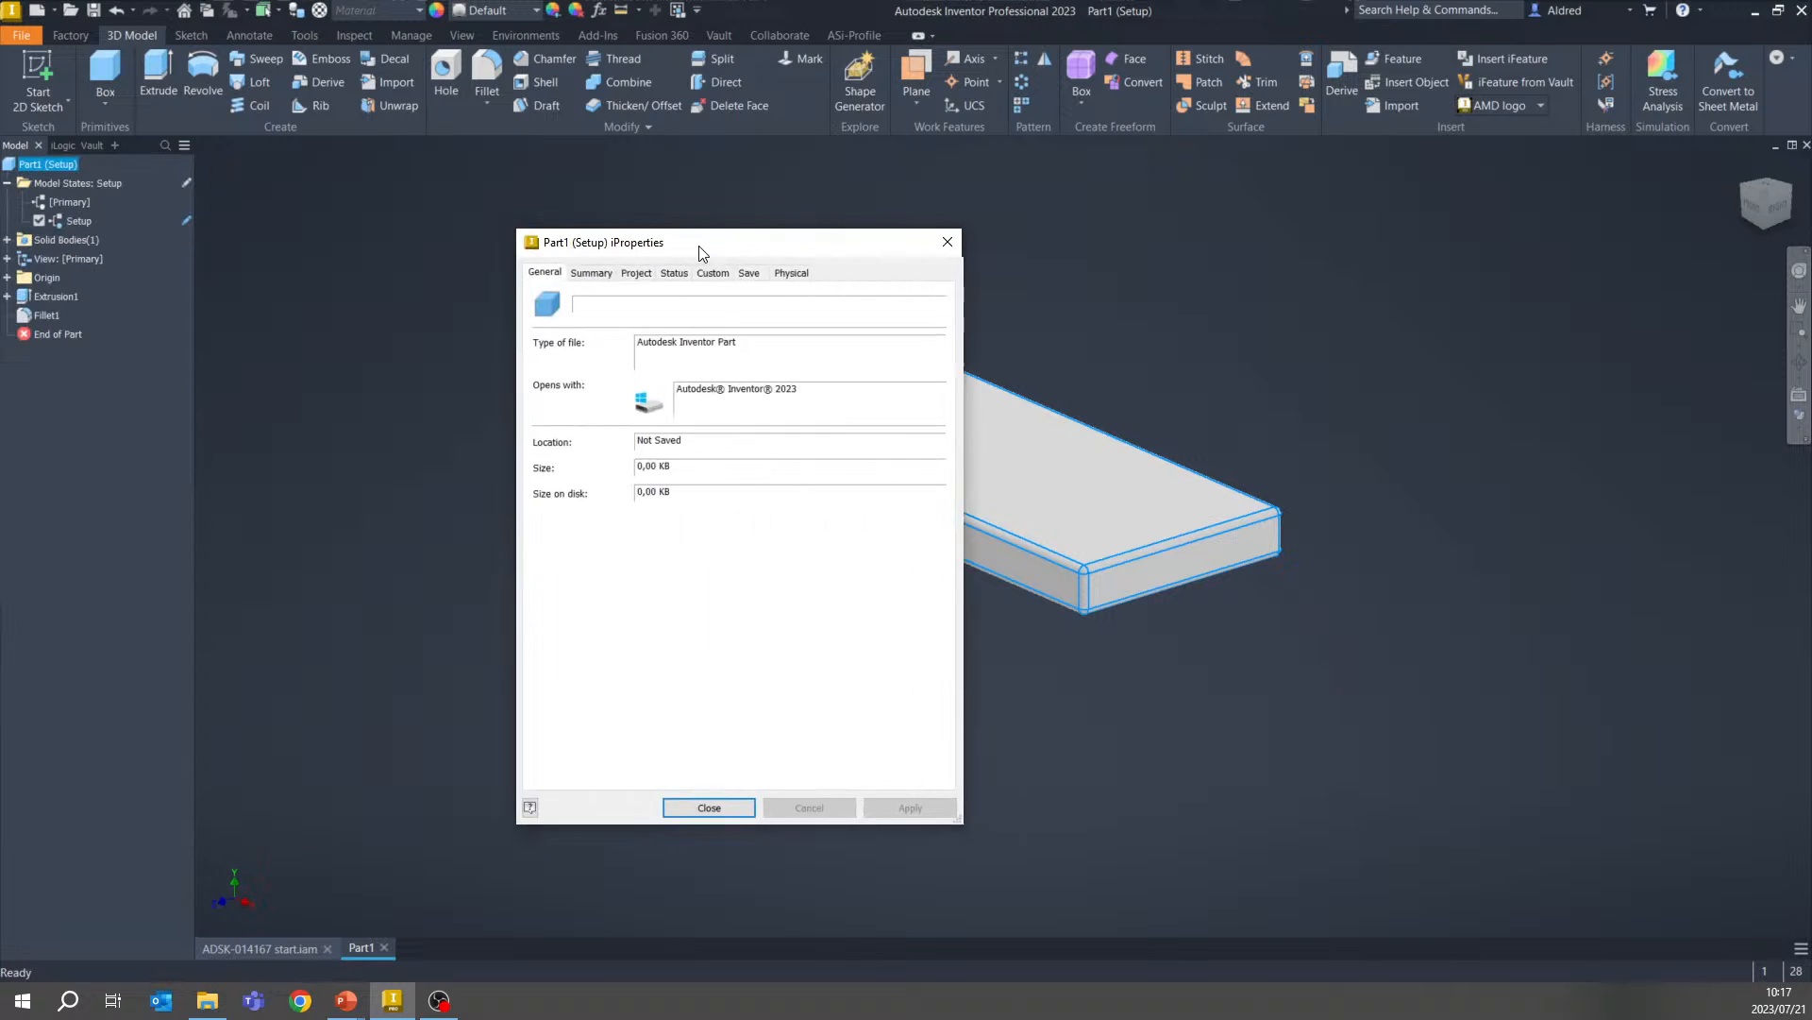
pyautogui.moveTo(697, 247); pyautogui.dragTo(613, 167)
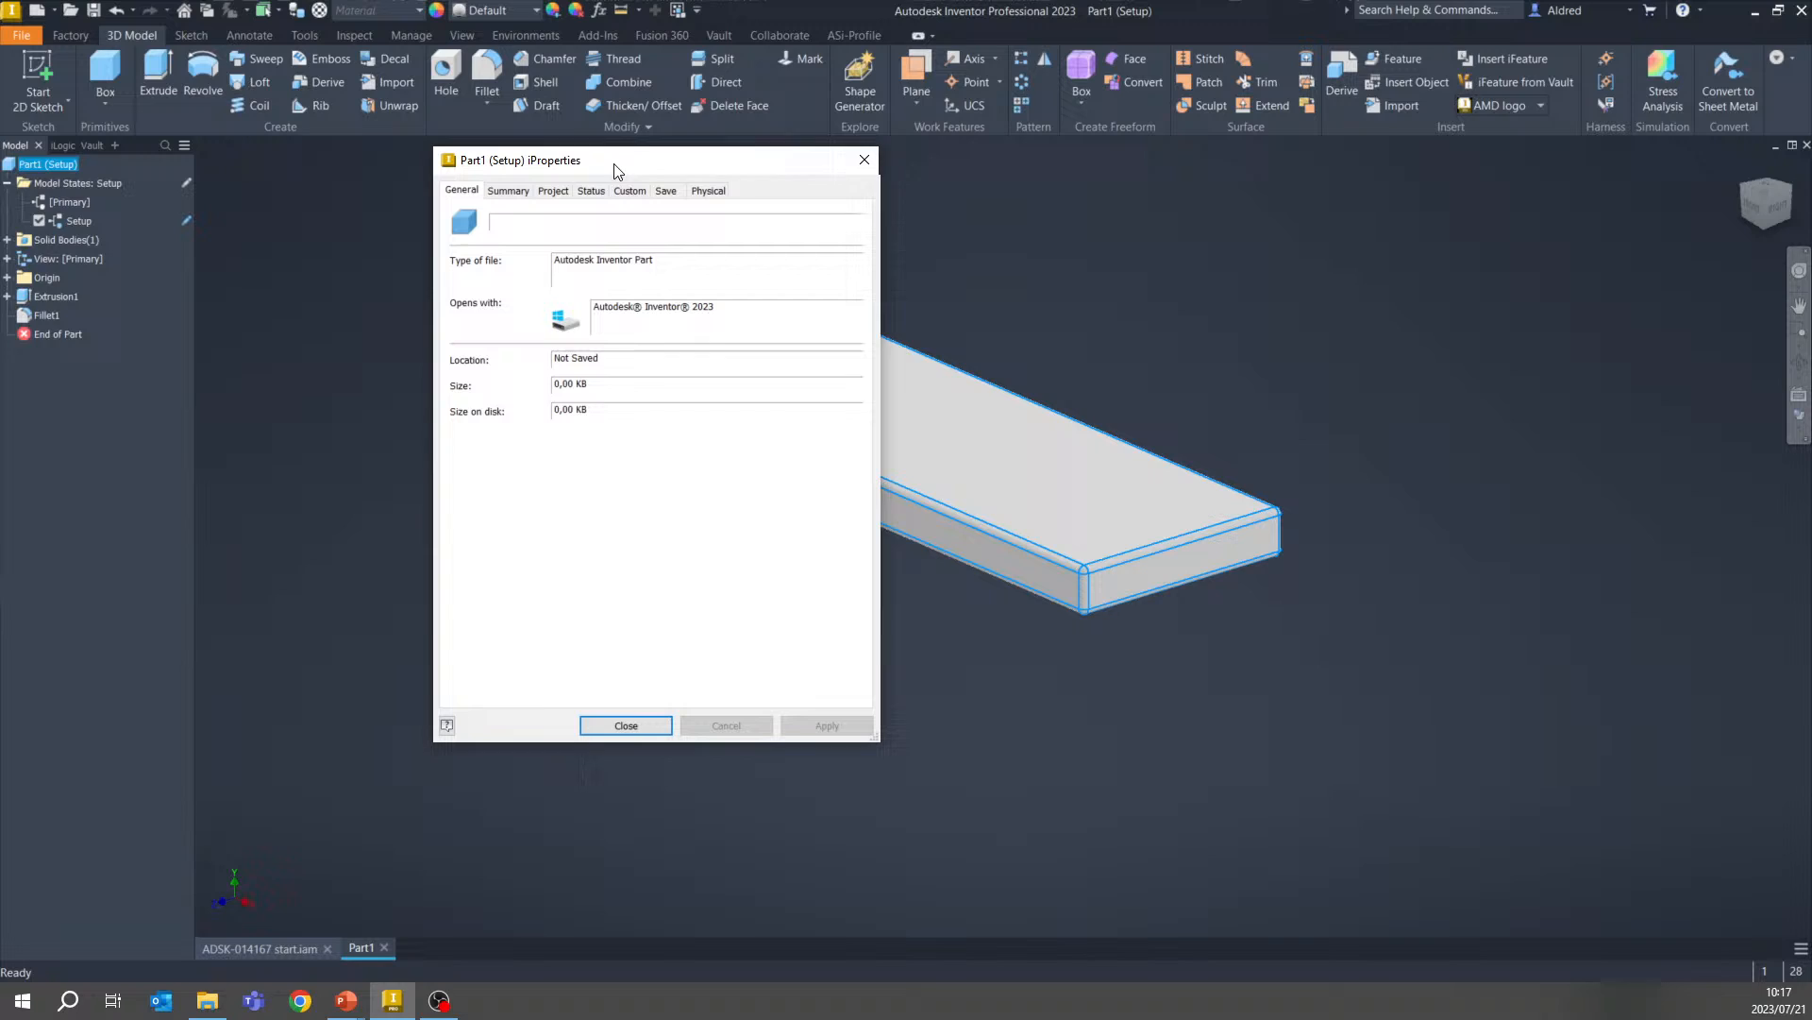
pyautogui.click(554, 192)
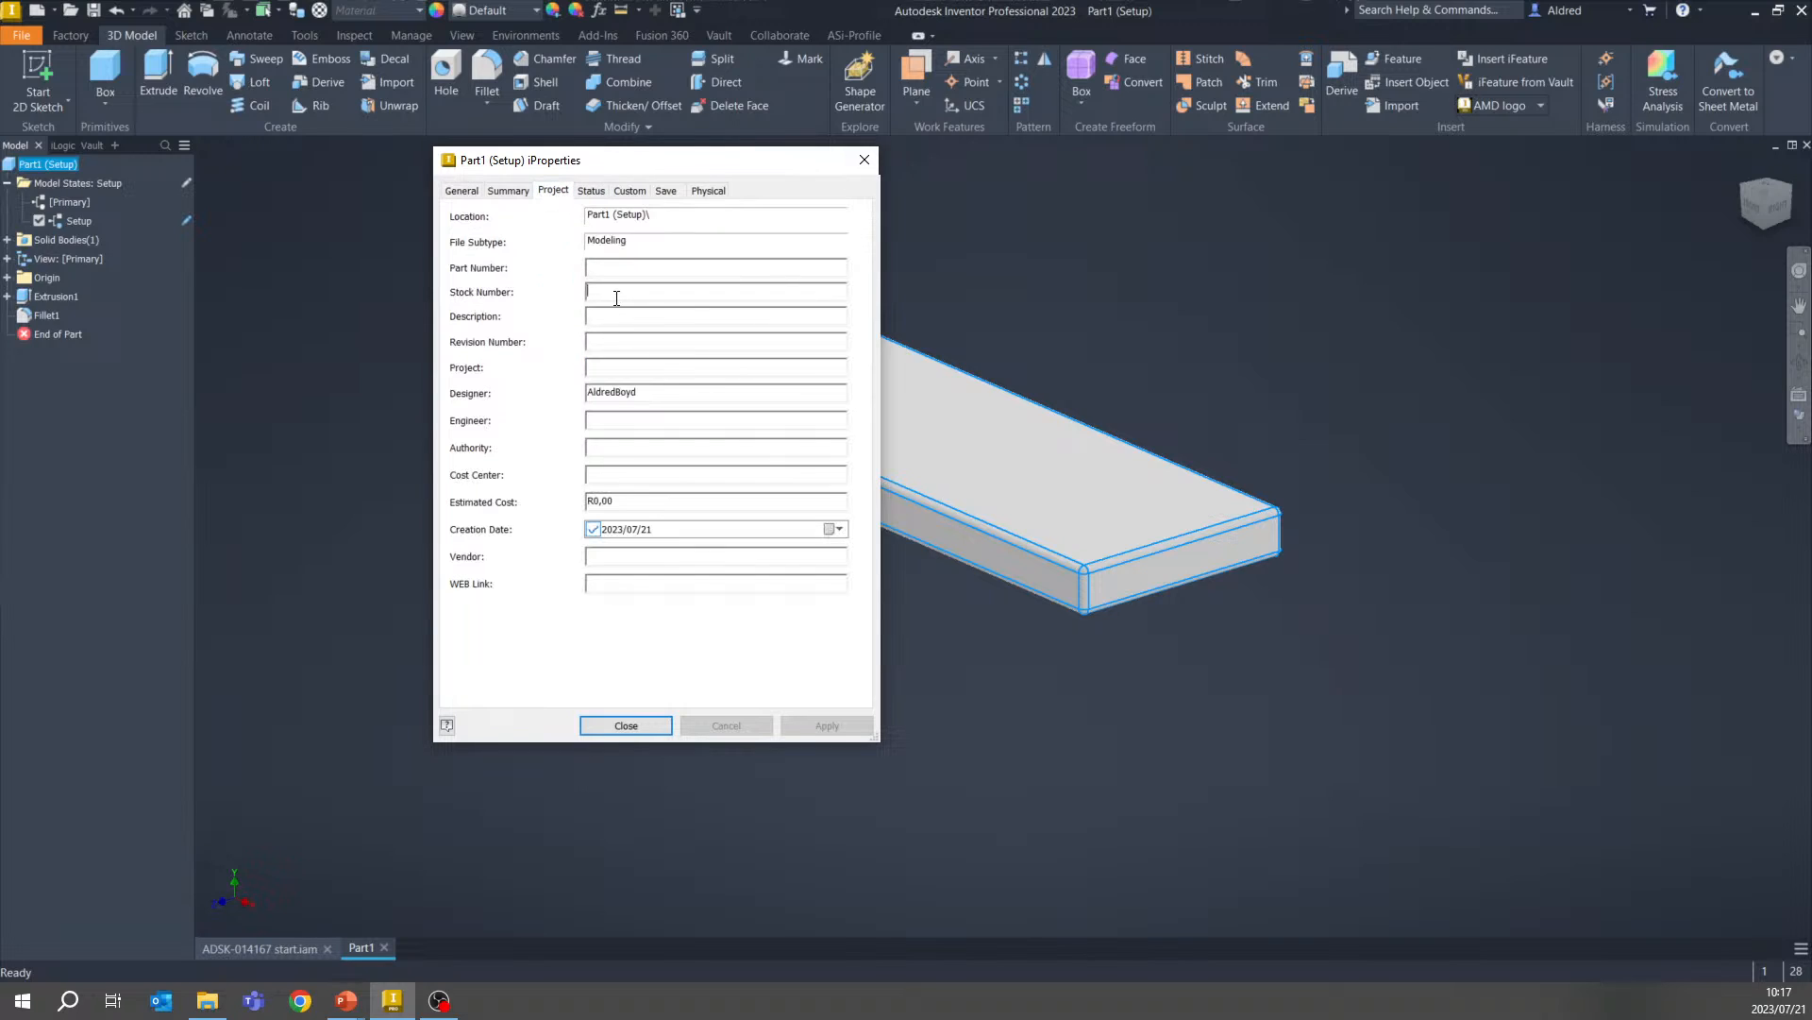
pyautogui.write('12345')
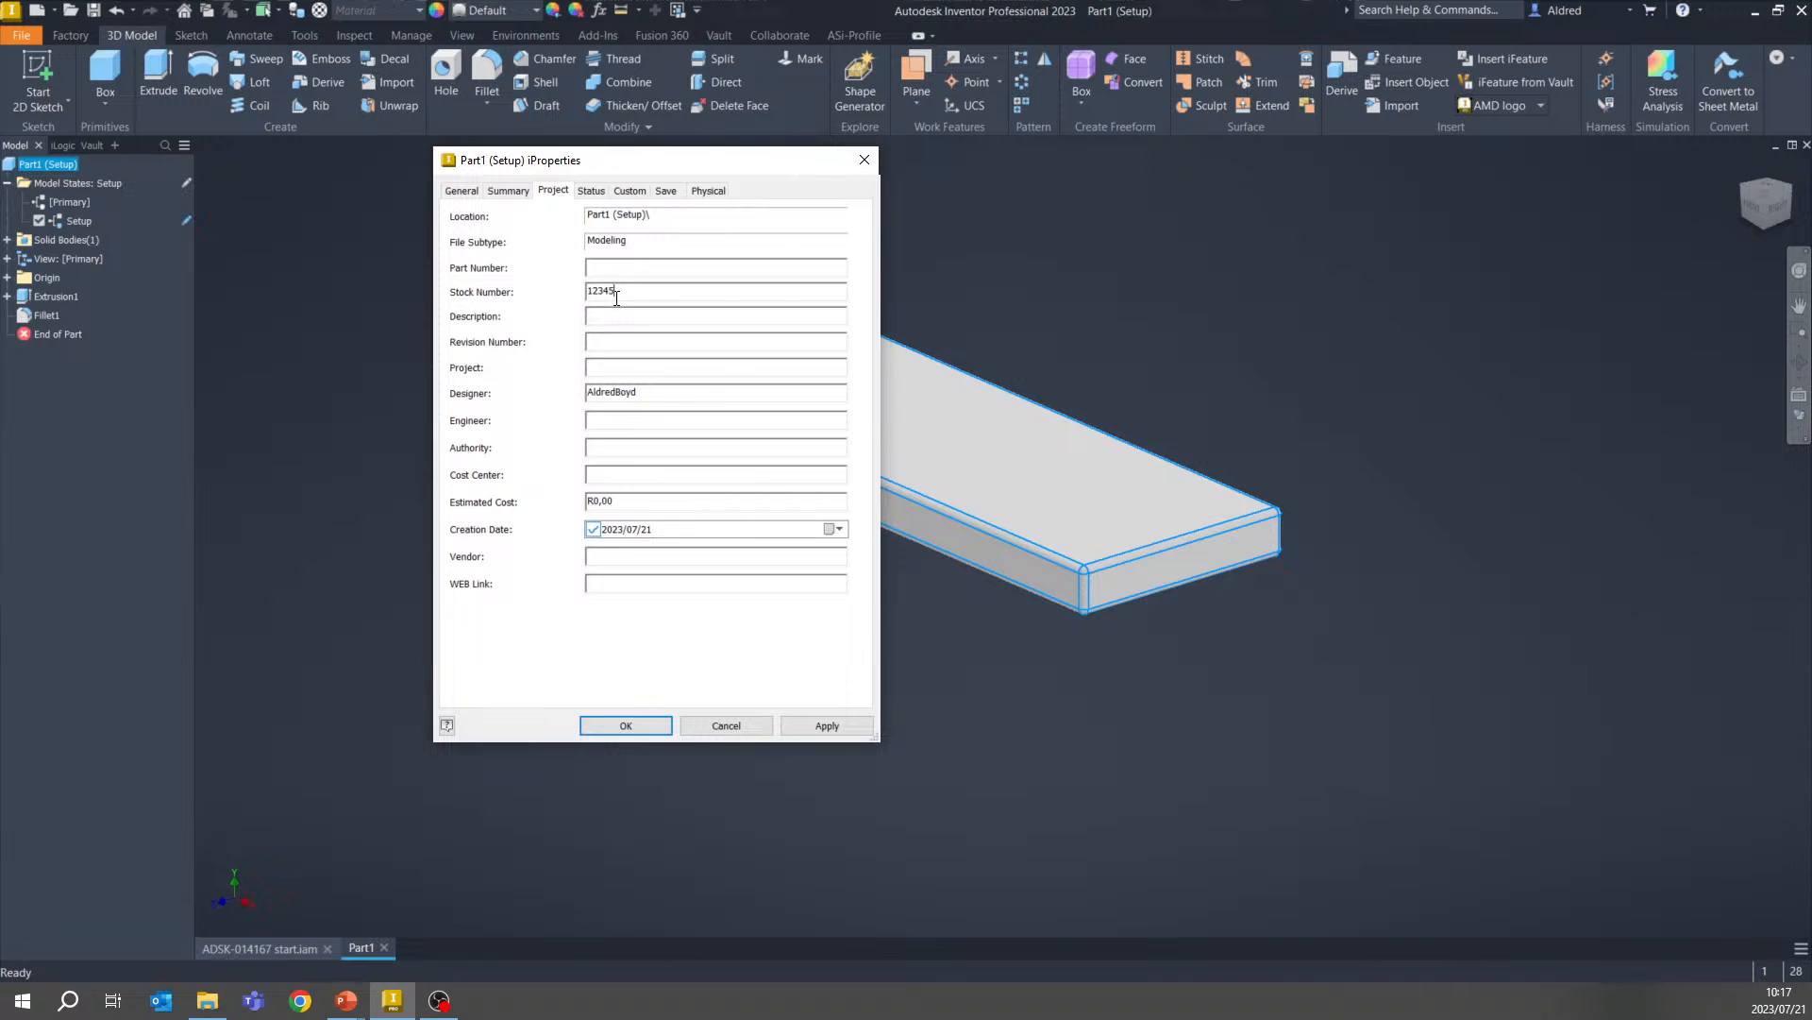
pyautogui.click(646, 726)
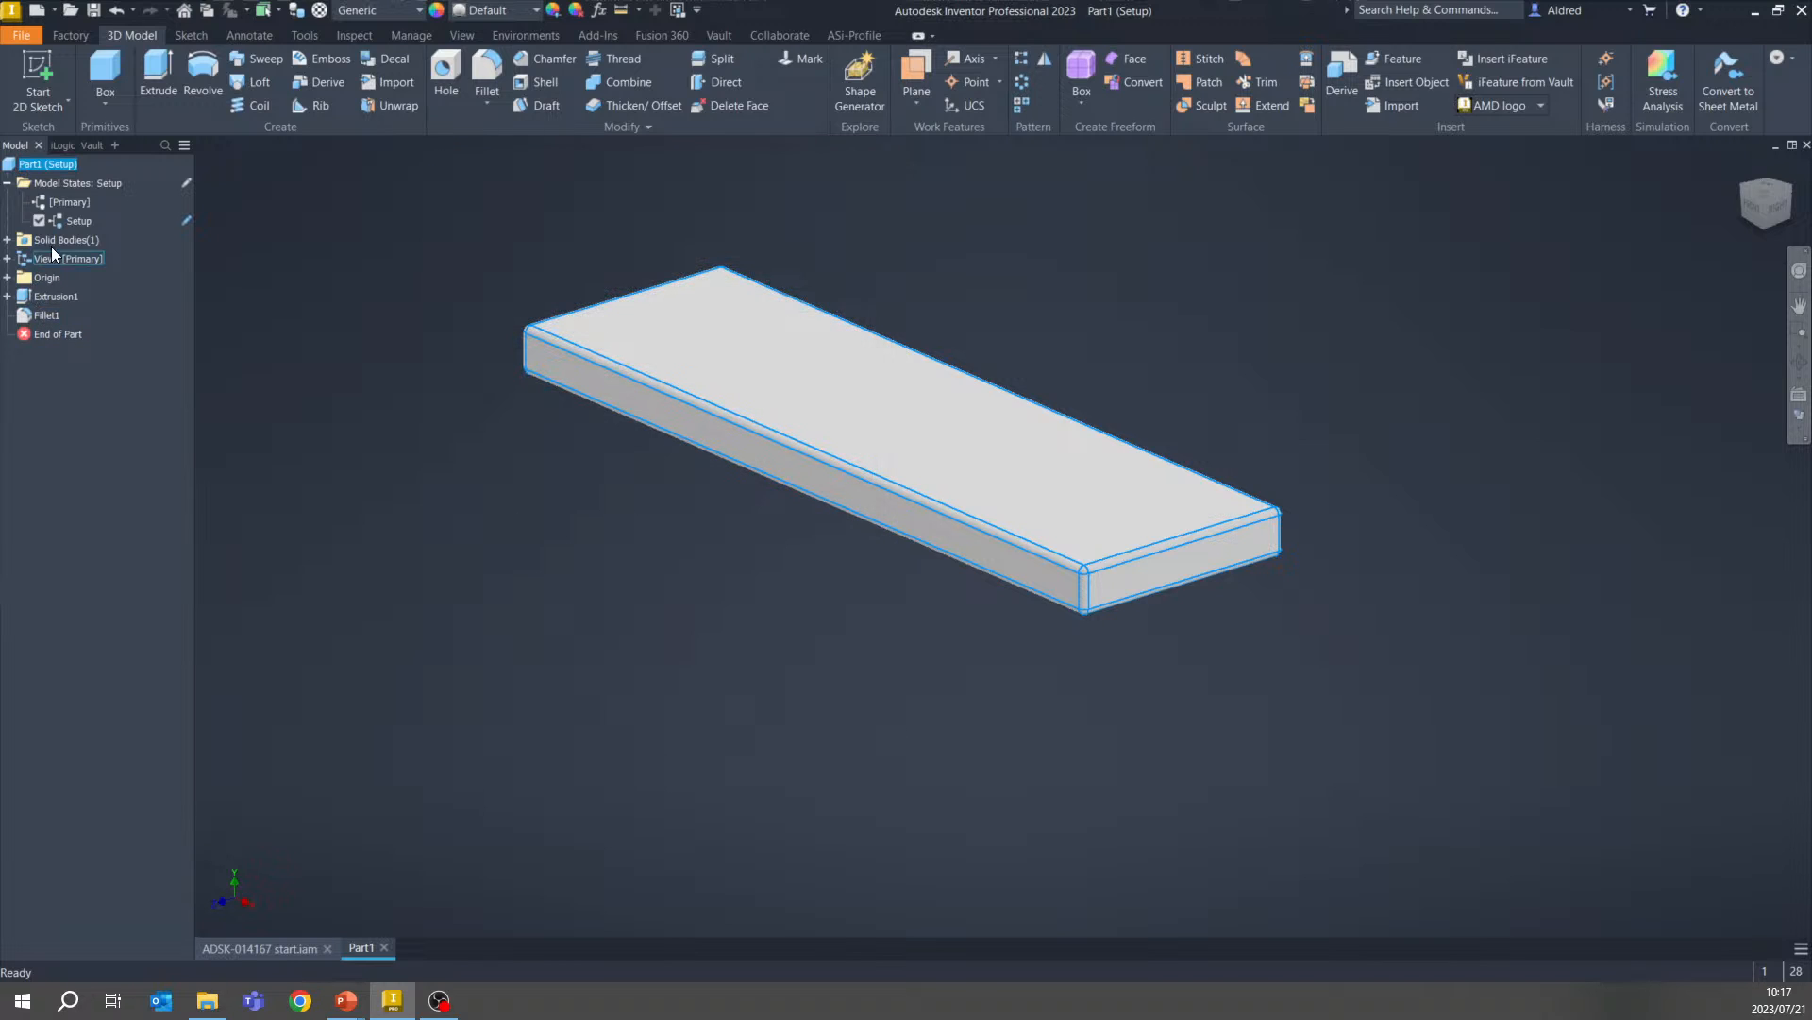
# Suppress the fillet feature in the Setup model state and unsuppress it again
pyautogui.rightClick(51, 317)
pyautogui.click(109, 446)
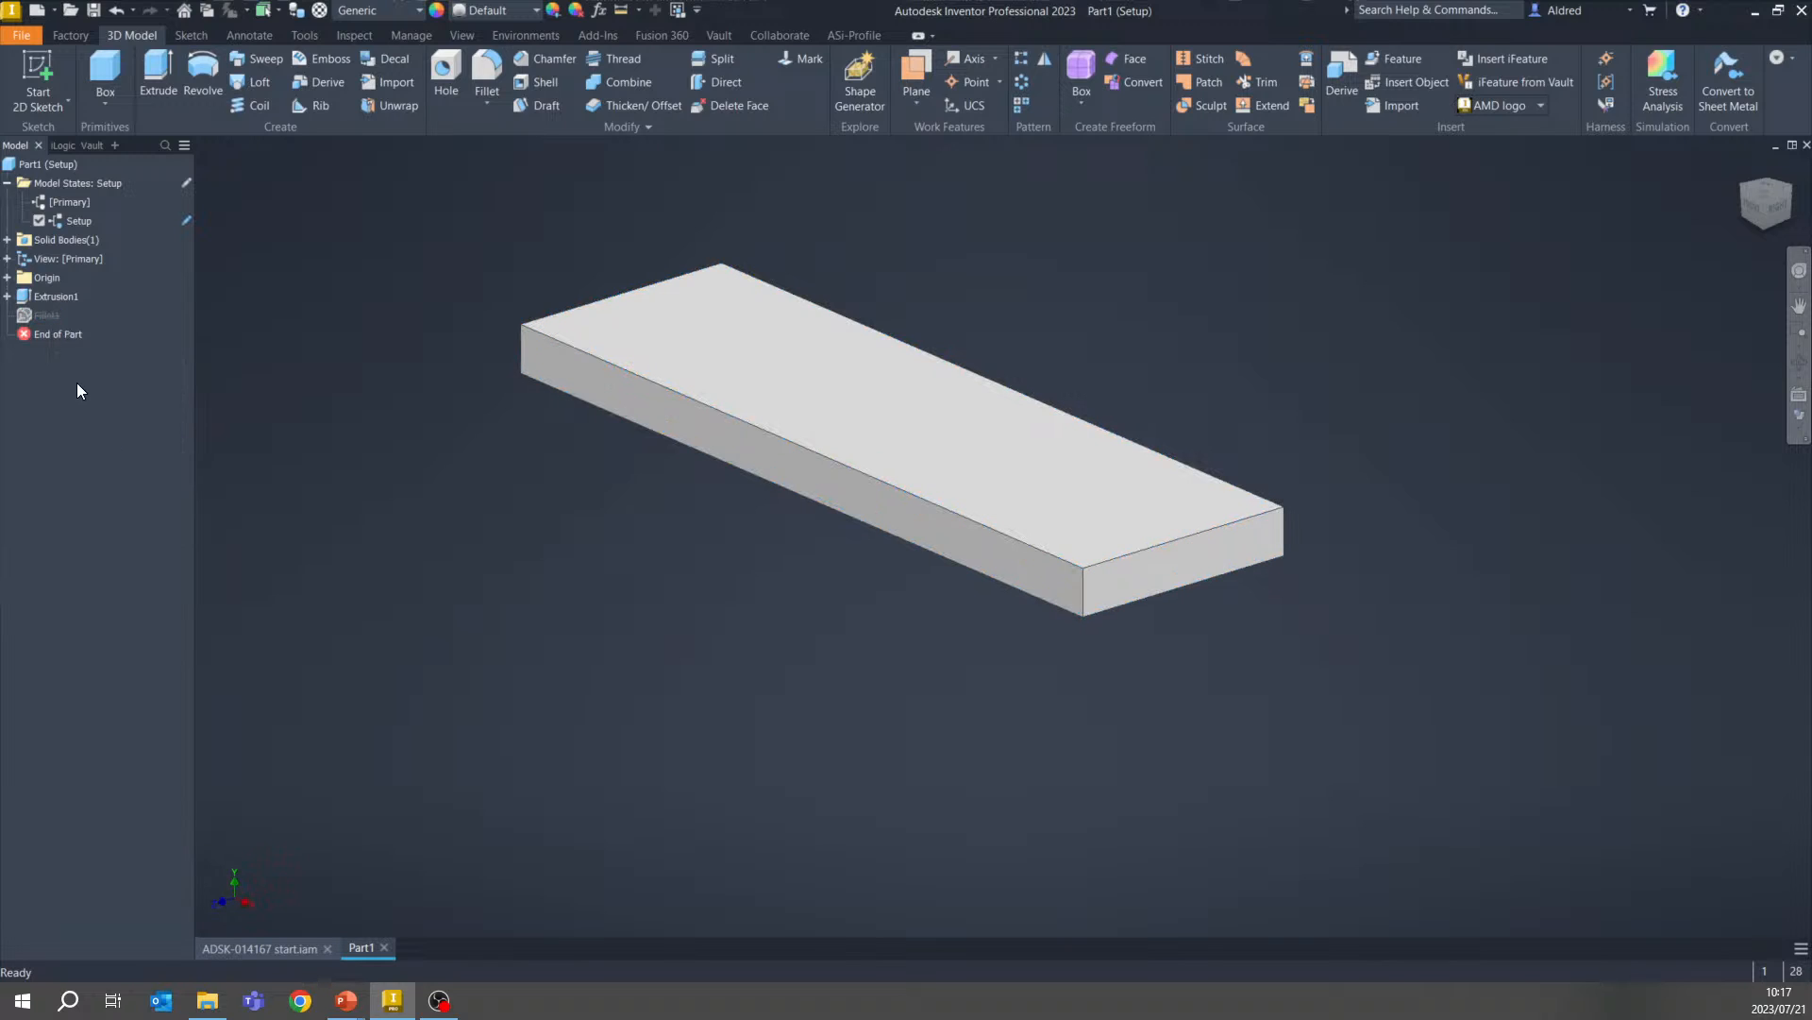
pyautogui.rightClick(53, 319)
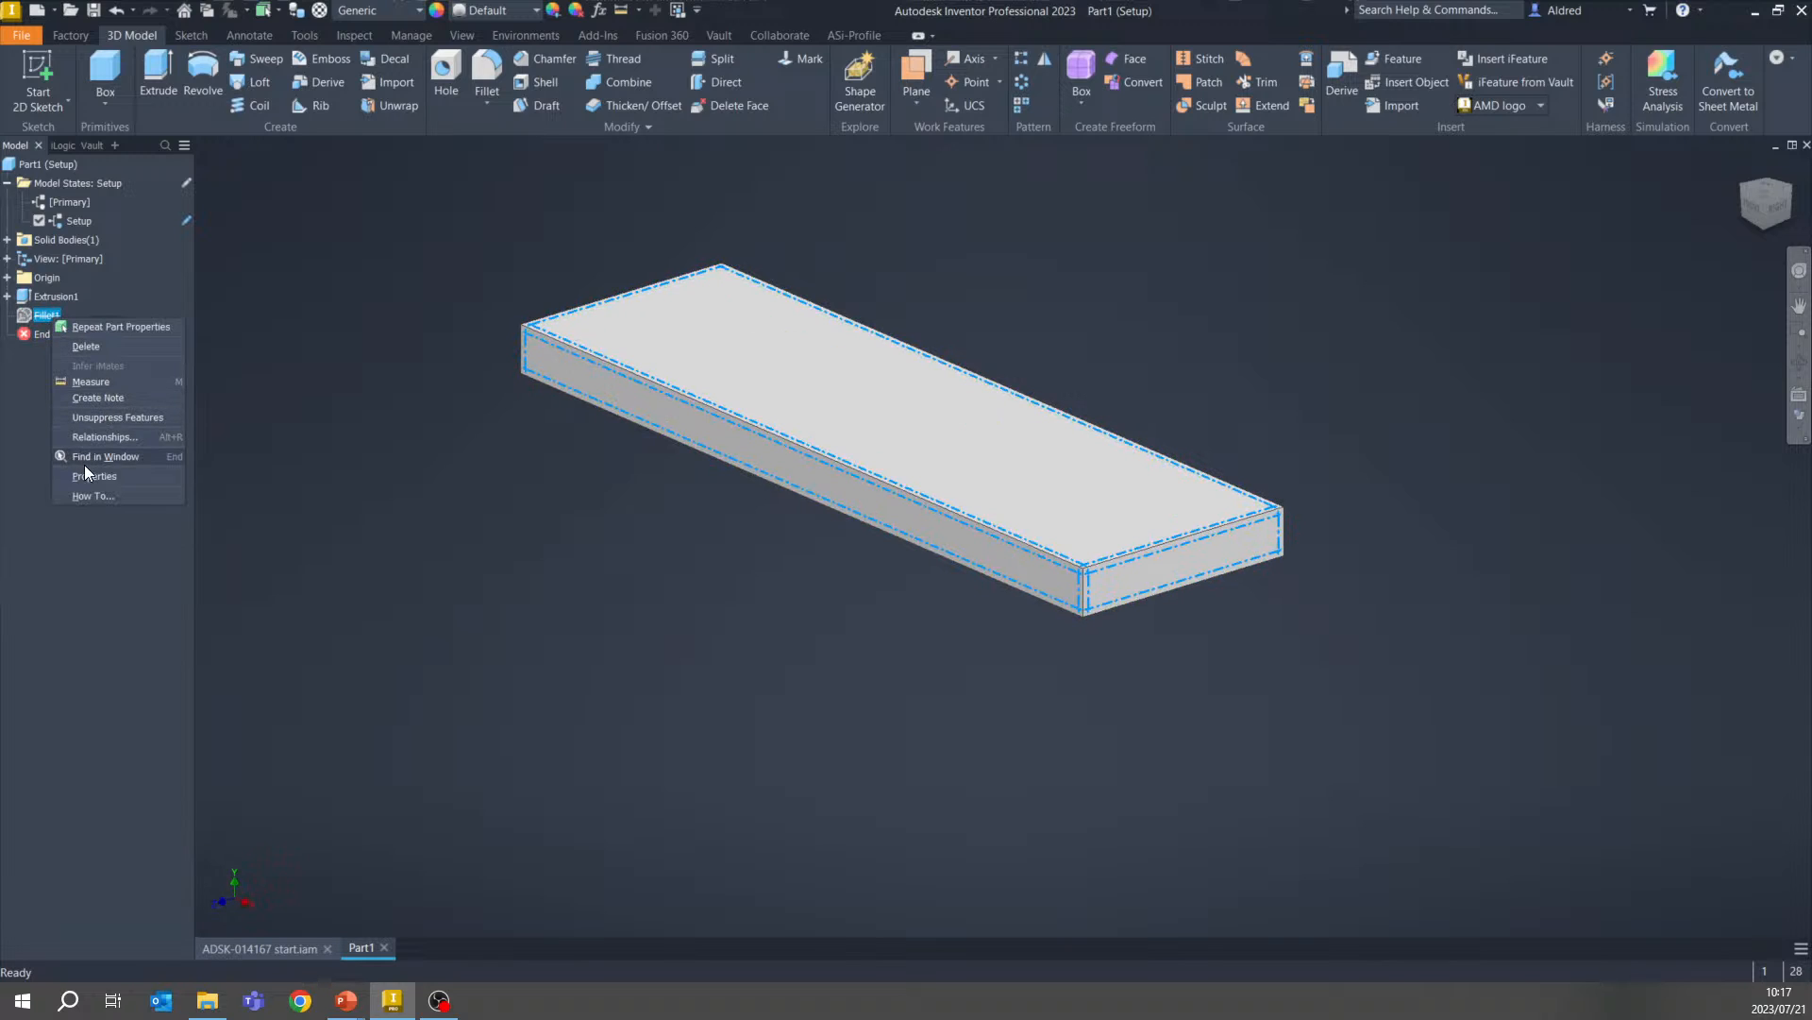
pyautogui.click(117, 417)
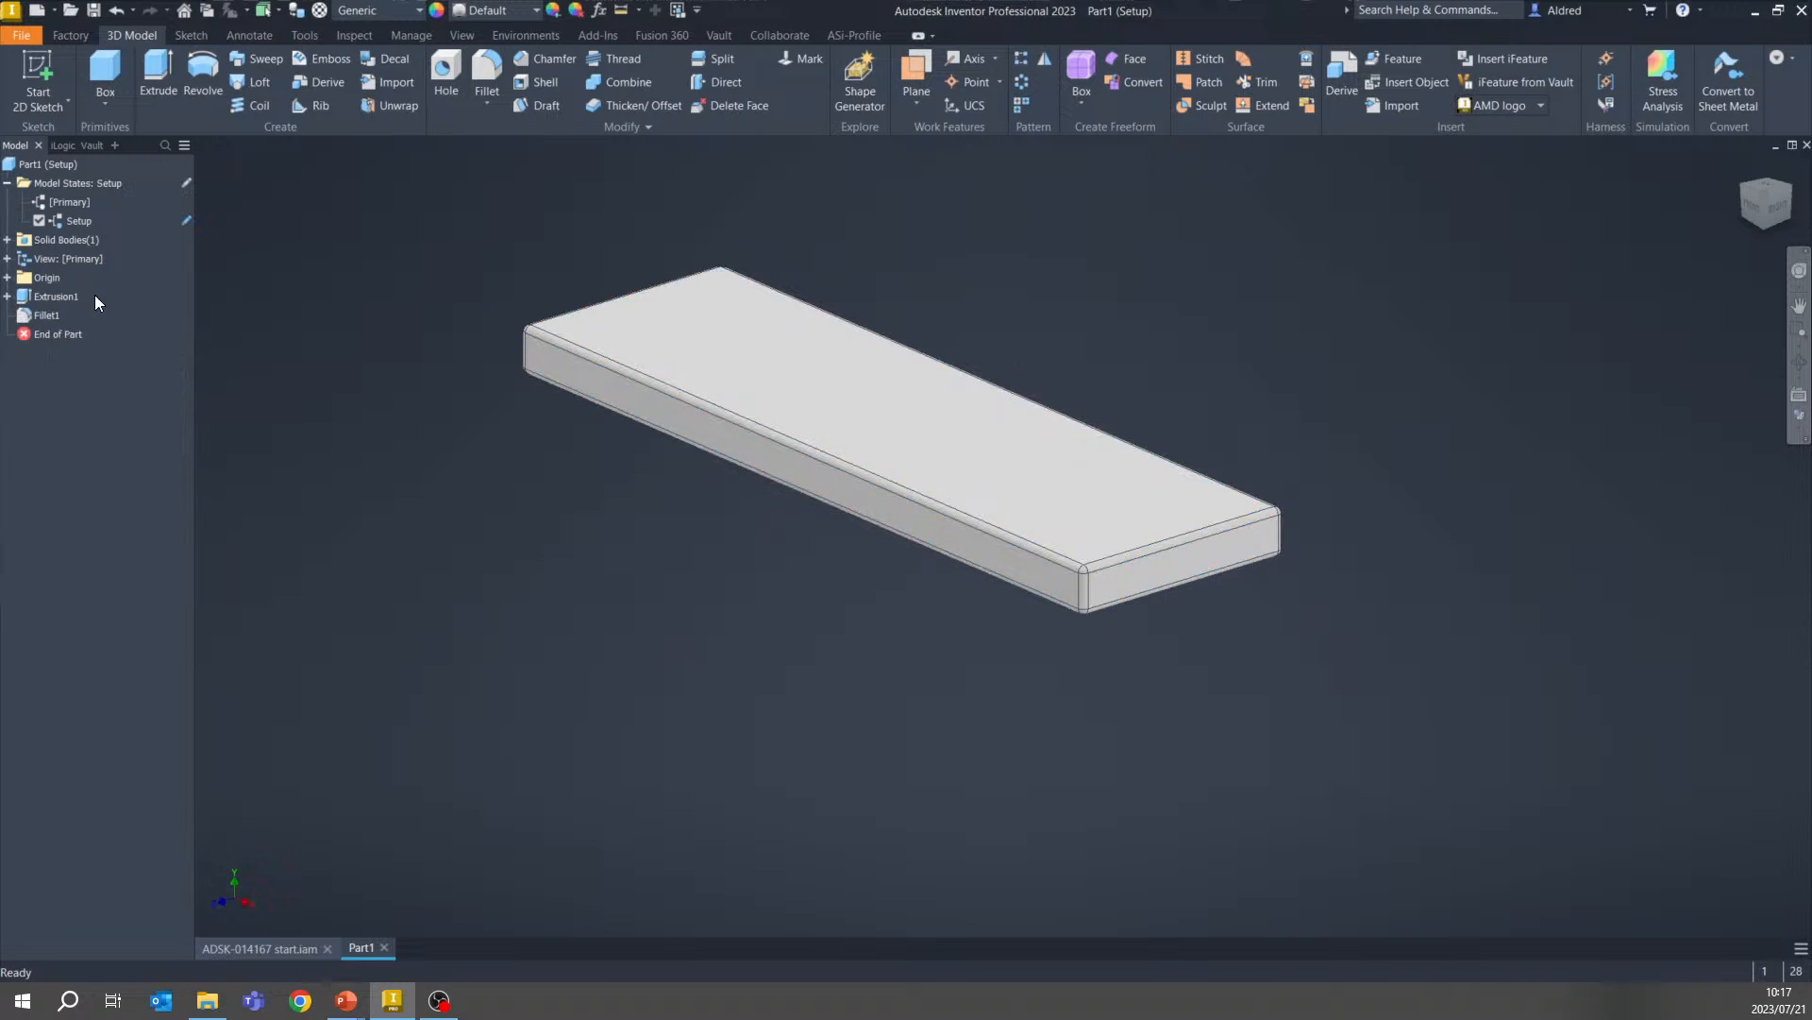
# Assign the Gold material to the part in the Setup model state
pyautogui.moveTo(675, 524); pyautogui.dragTo(674, 606, button='middle')
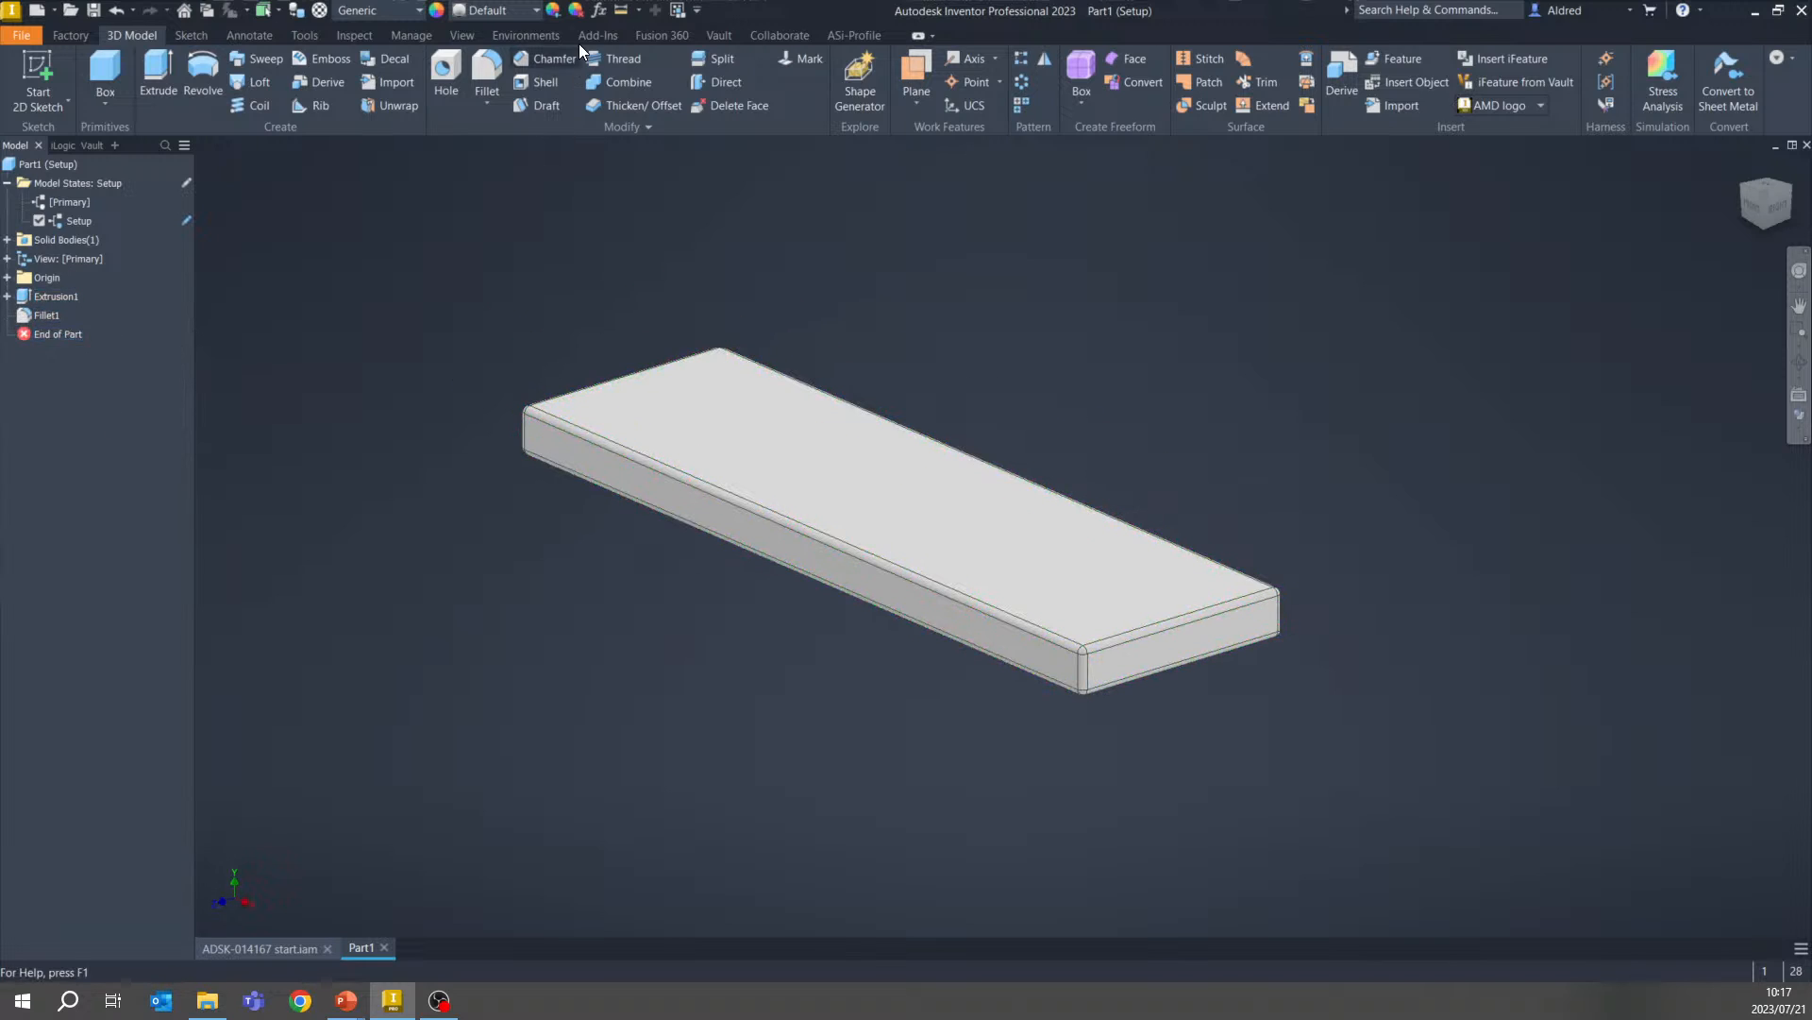
pyautogui.click(415, 13)
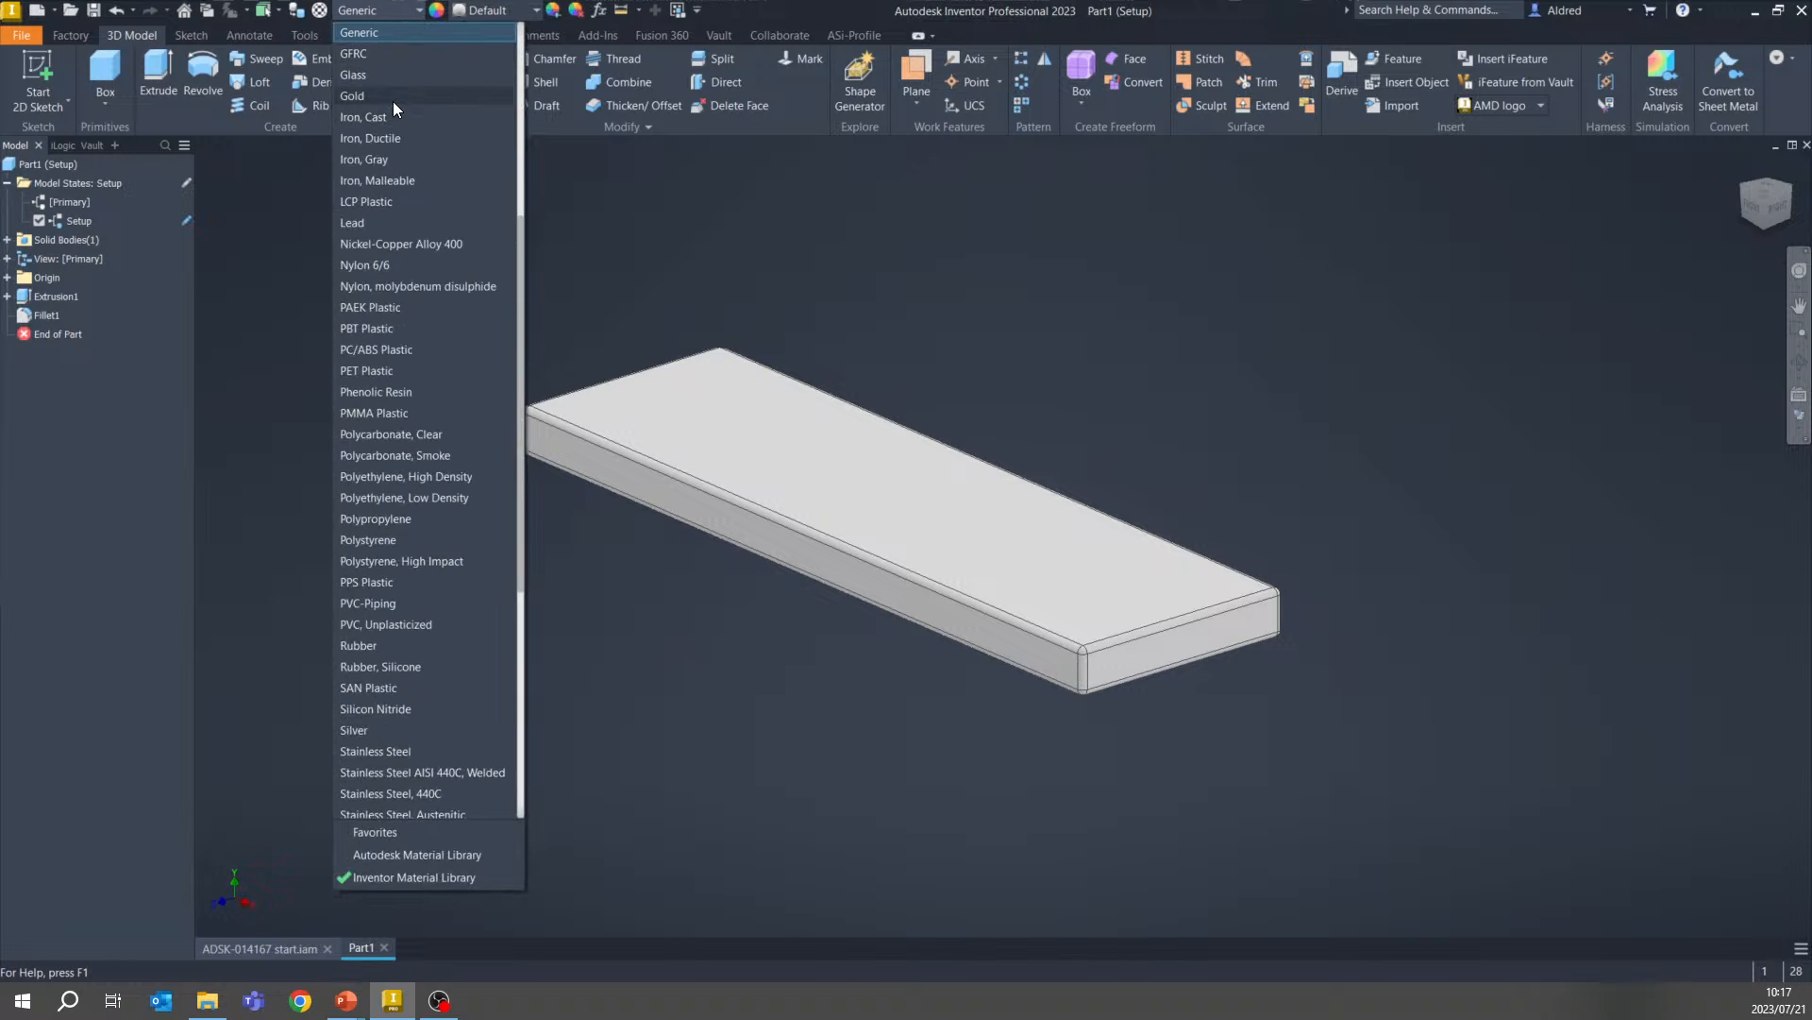
pyautogui.click(392, 96)
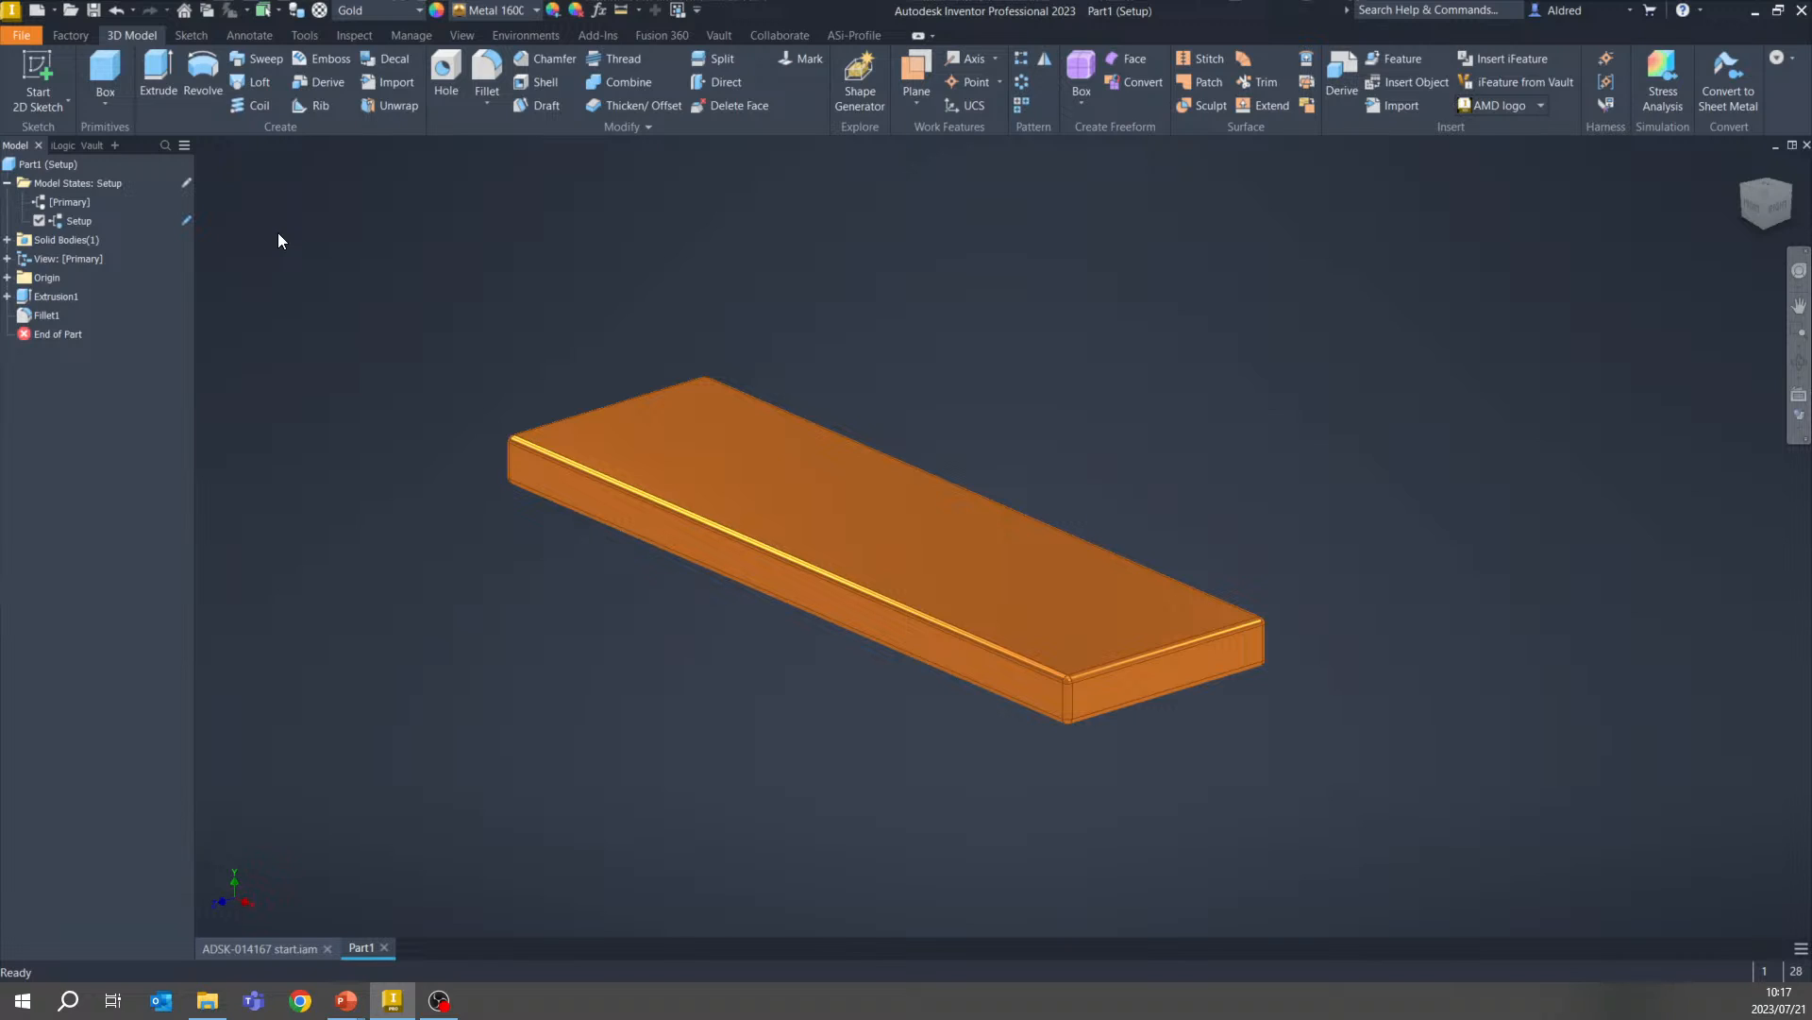
# Open the part's model states table for editing in an Excel spreadsheet
pyautogui.click(55, 165)
pyautogui.rightClick(70, 185)
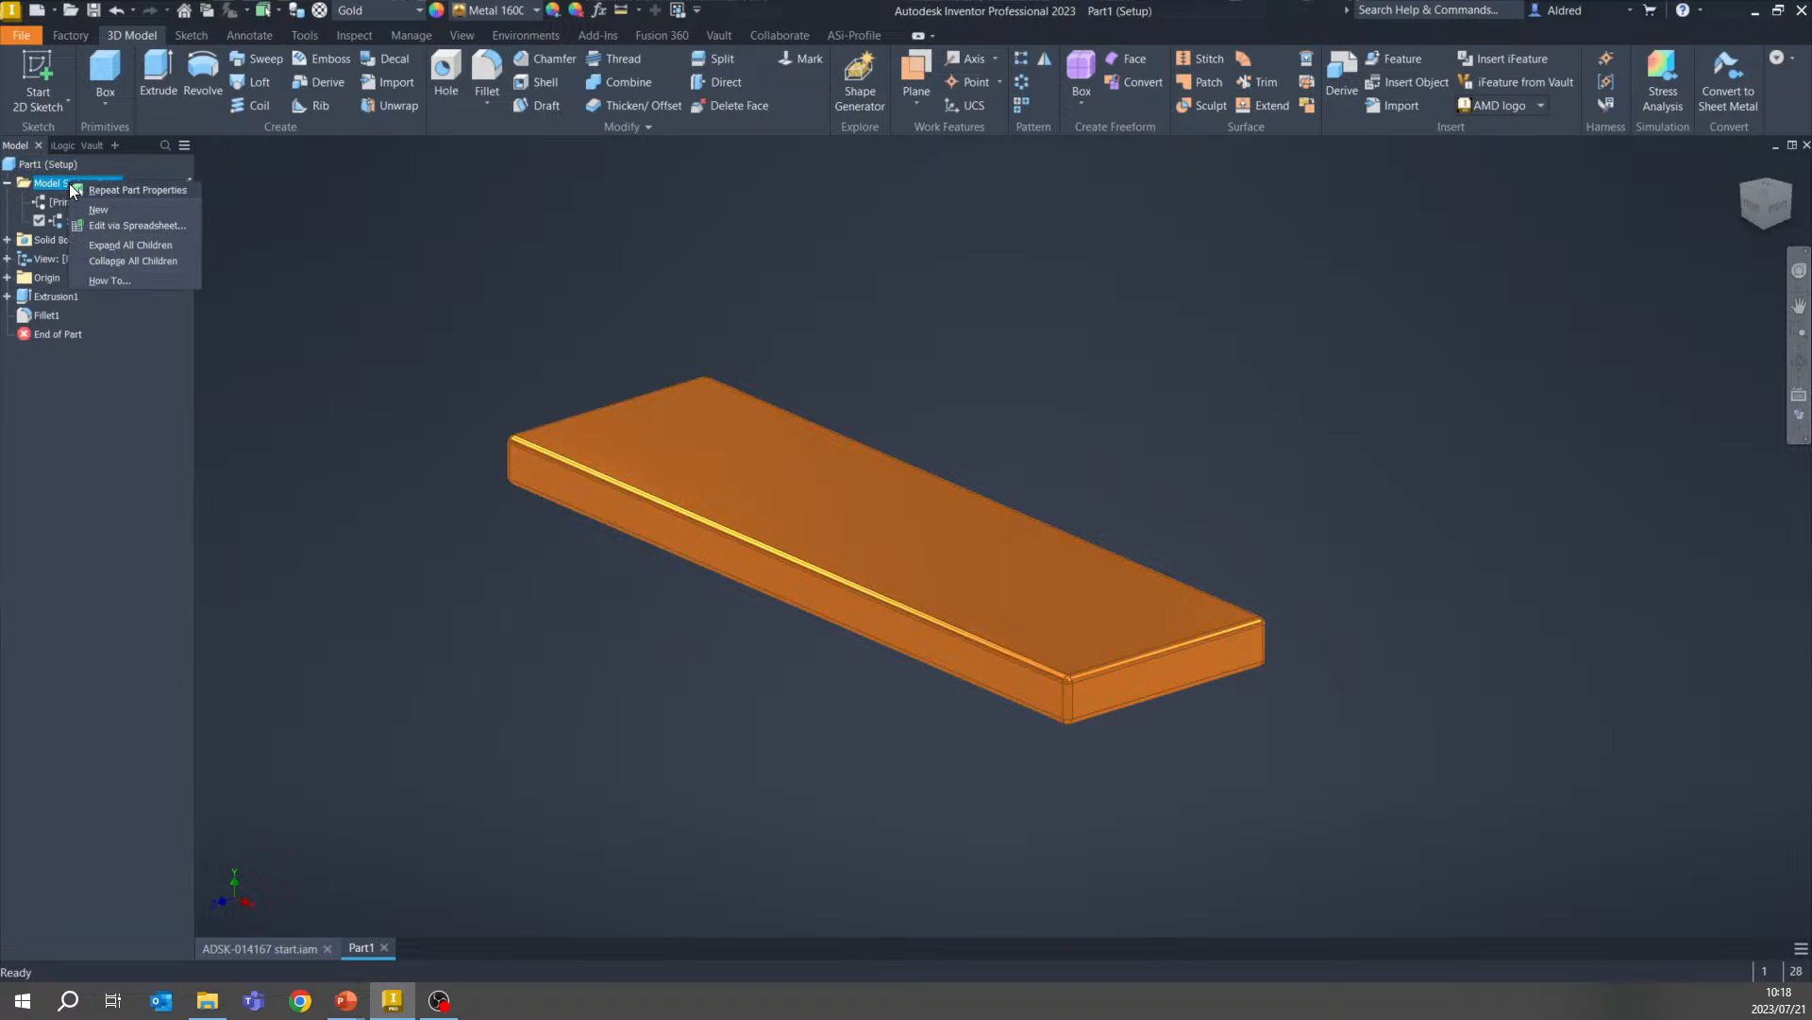
pyautogui.click(117, 226)
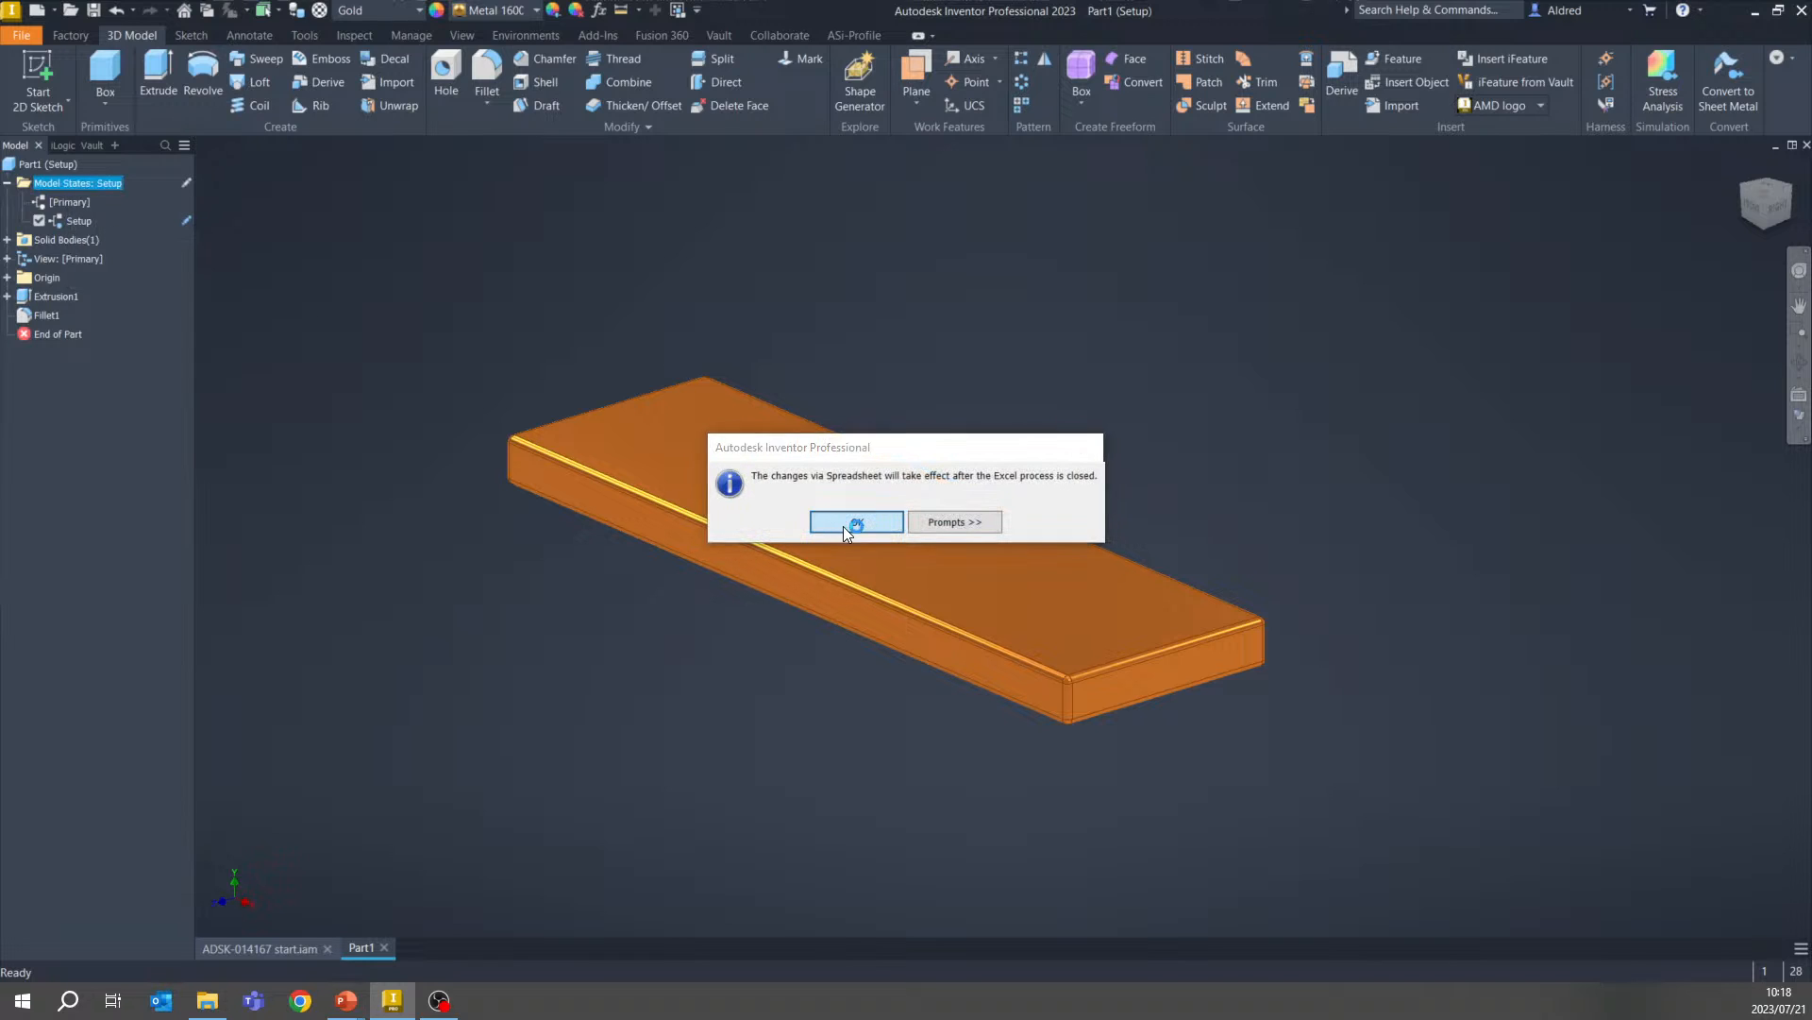
pyautogui.click(842, 524)
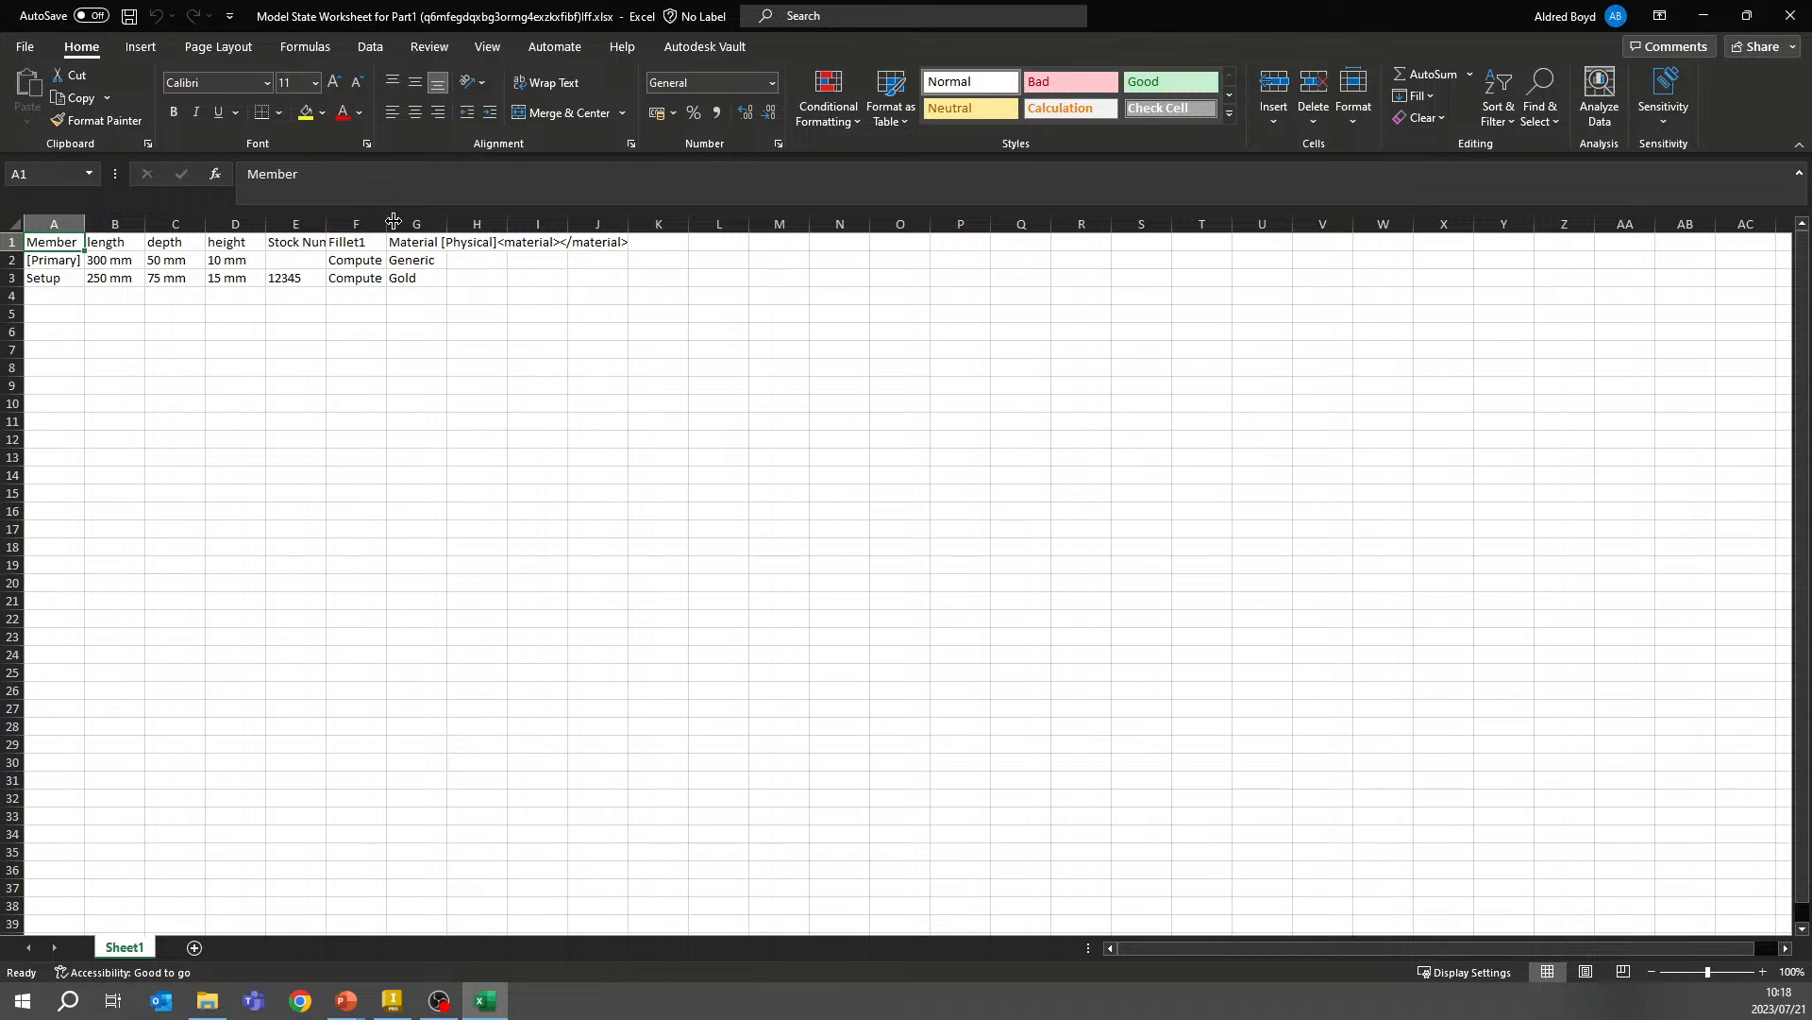
# Fit the widths of the Material, Stock Number and Fillet1 columns to their contents
pyautogui.doubleClick(448, 223)
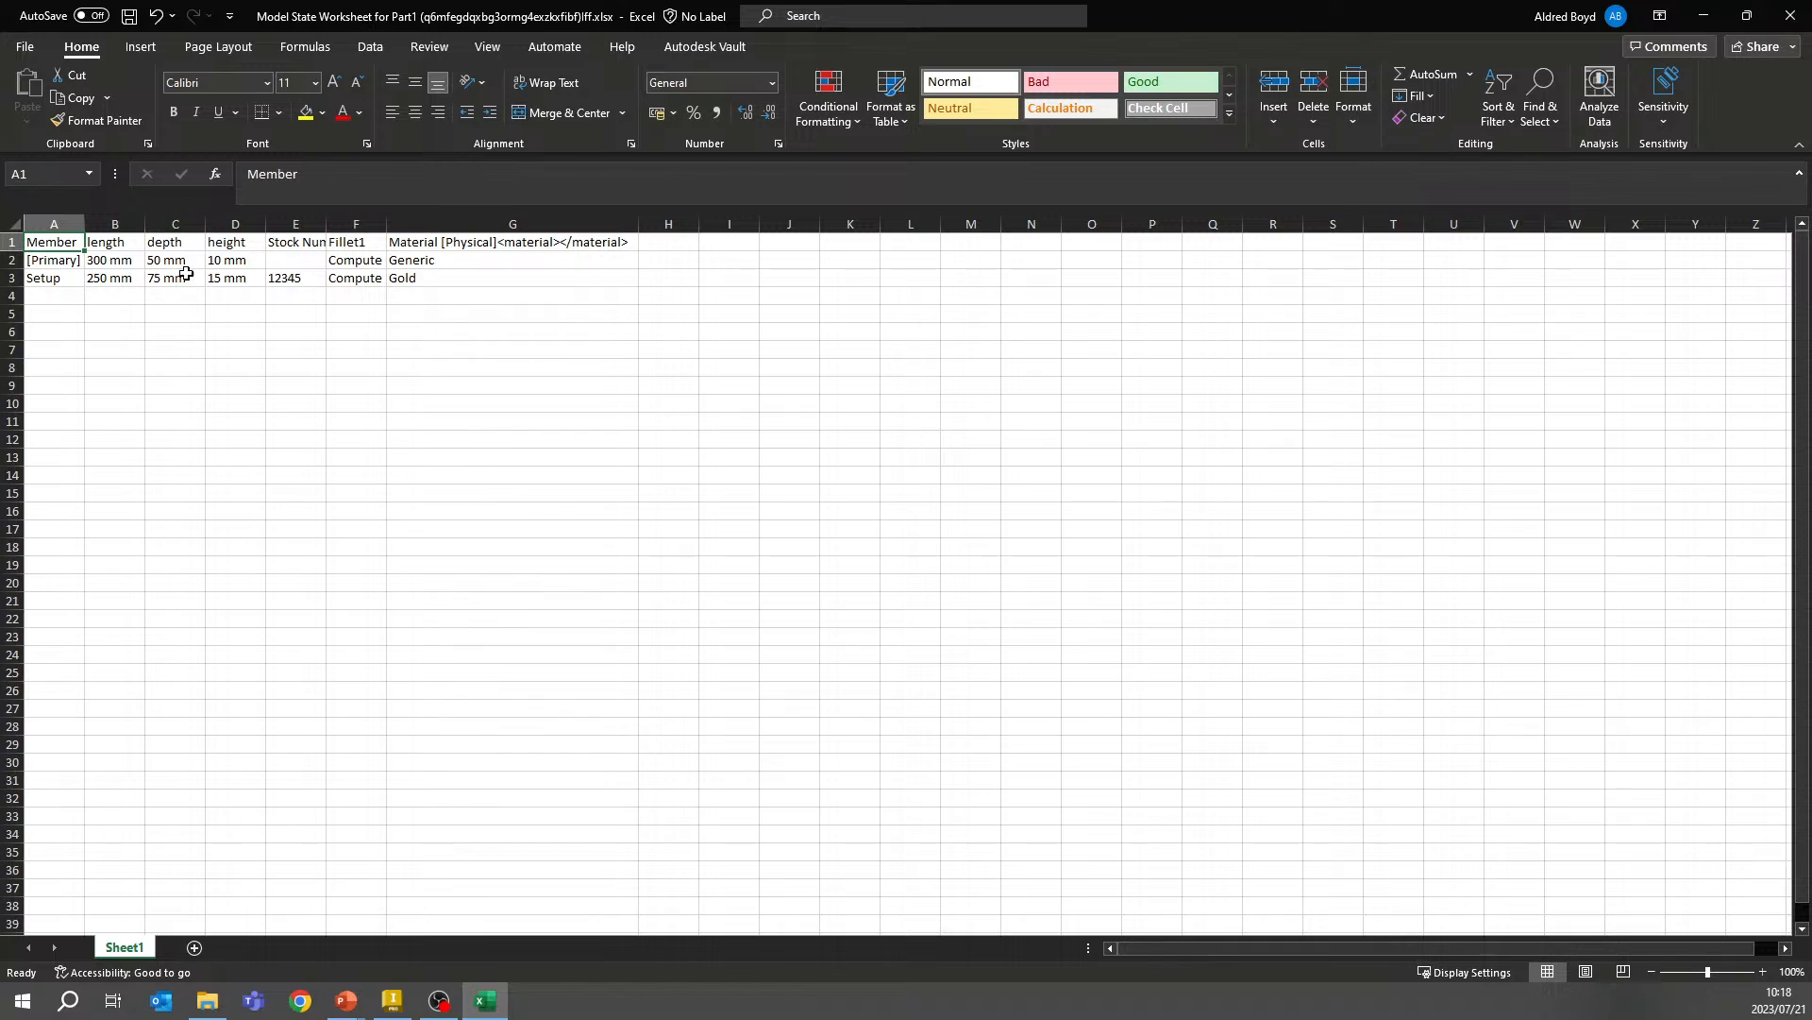
pyautogui.doubleClick(328, 222)
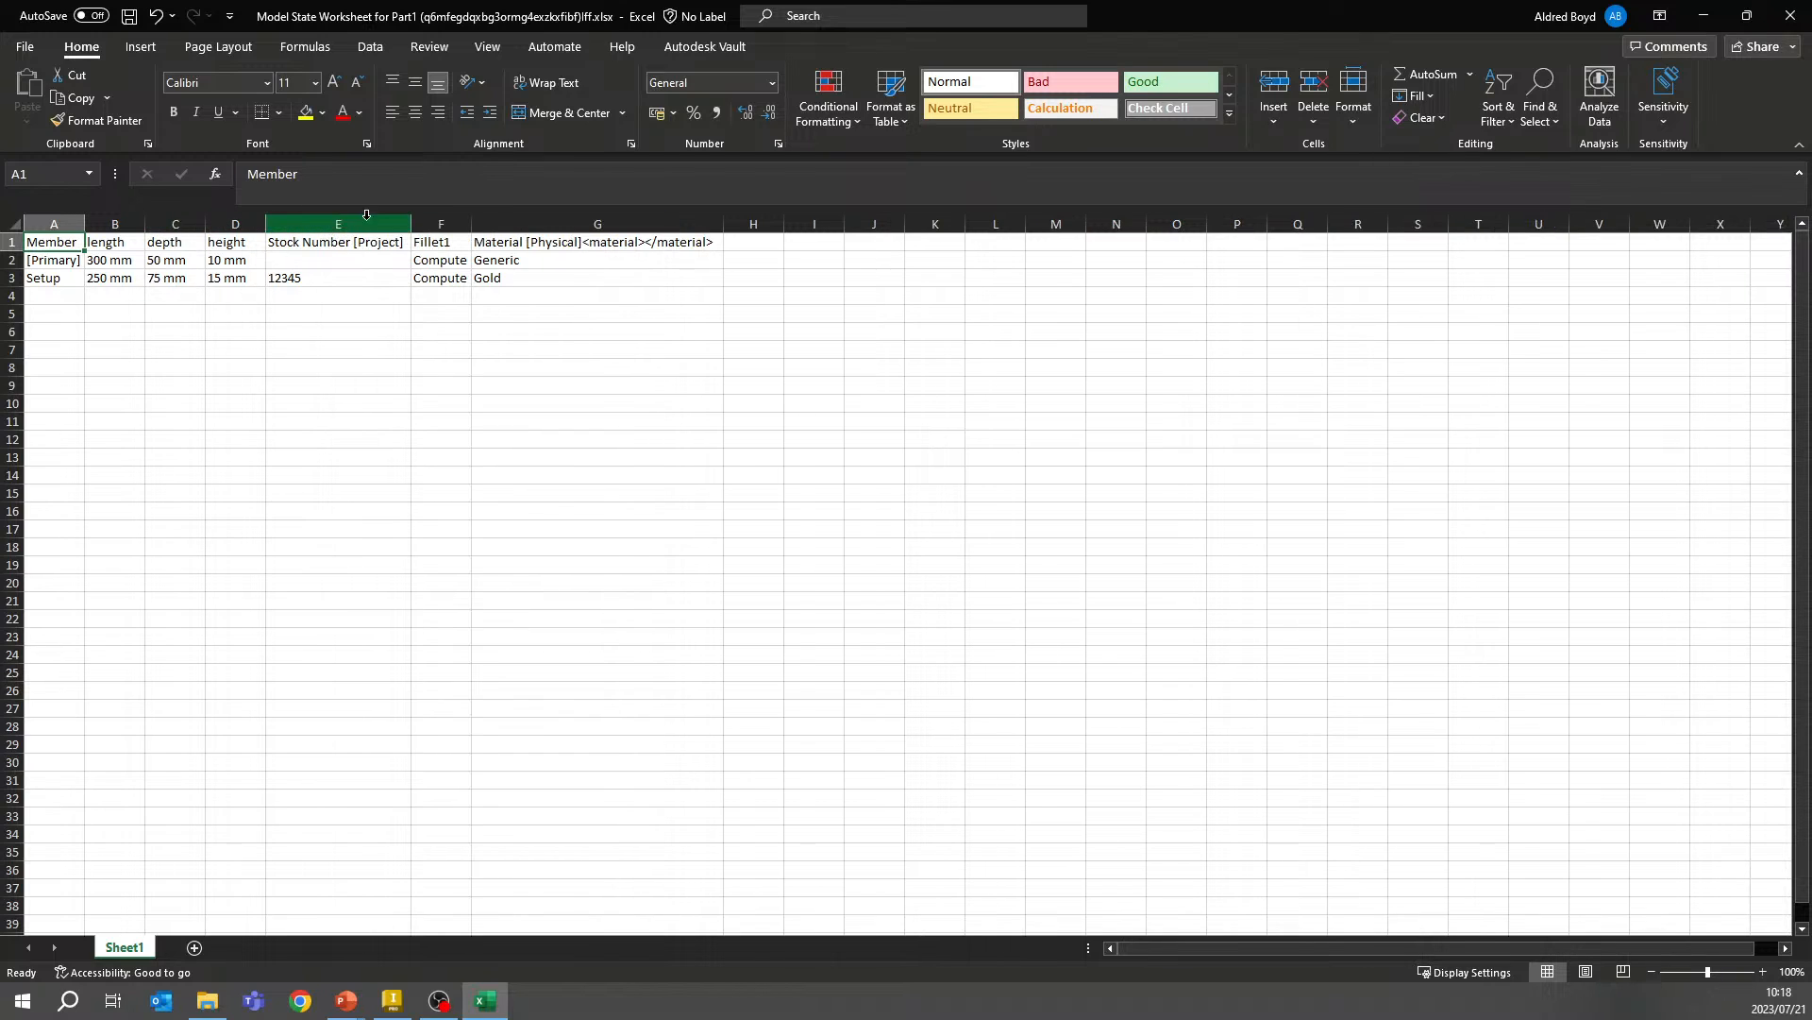
pyautogui.doubleClick(472, 223)
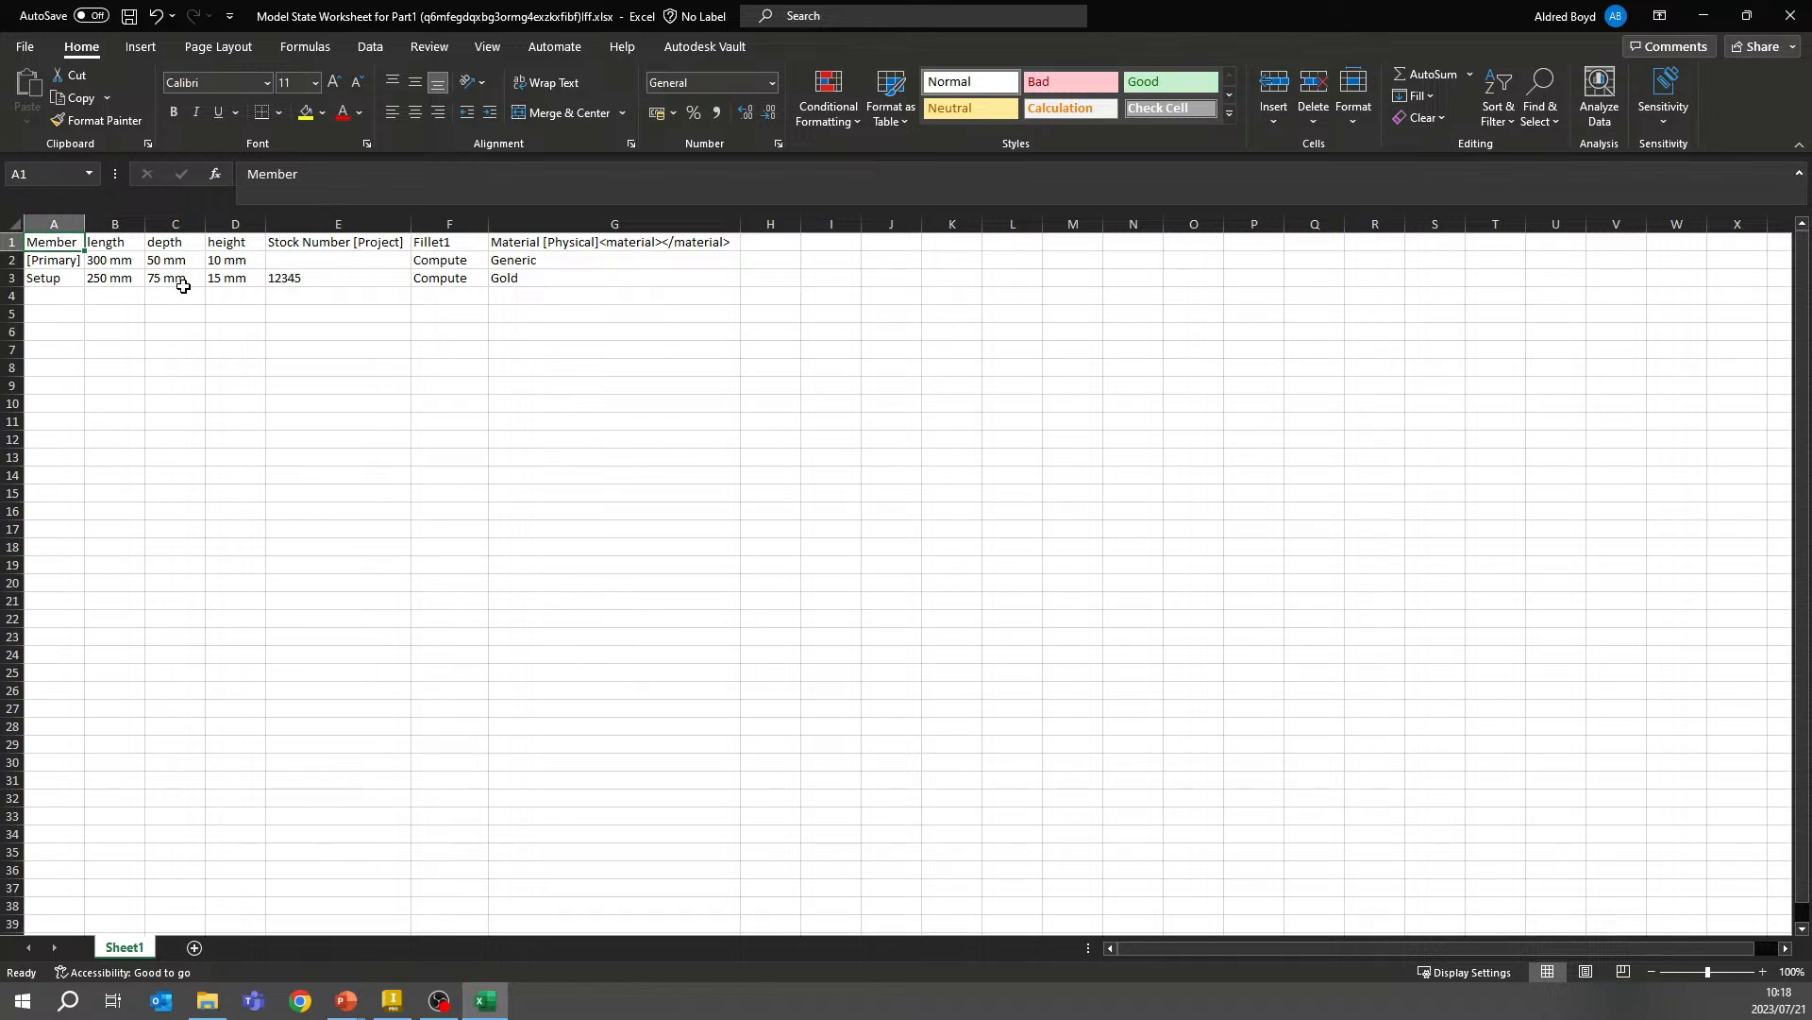
# Remove the mm unit from the Setup row's length and depth cells, leaving 250 and 75
pyautogui.click(133, 279)
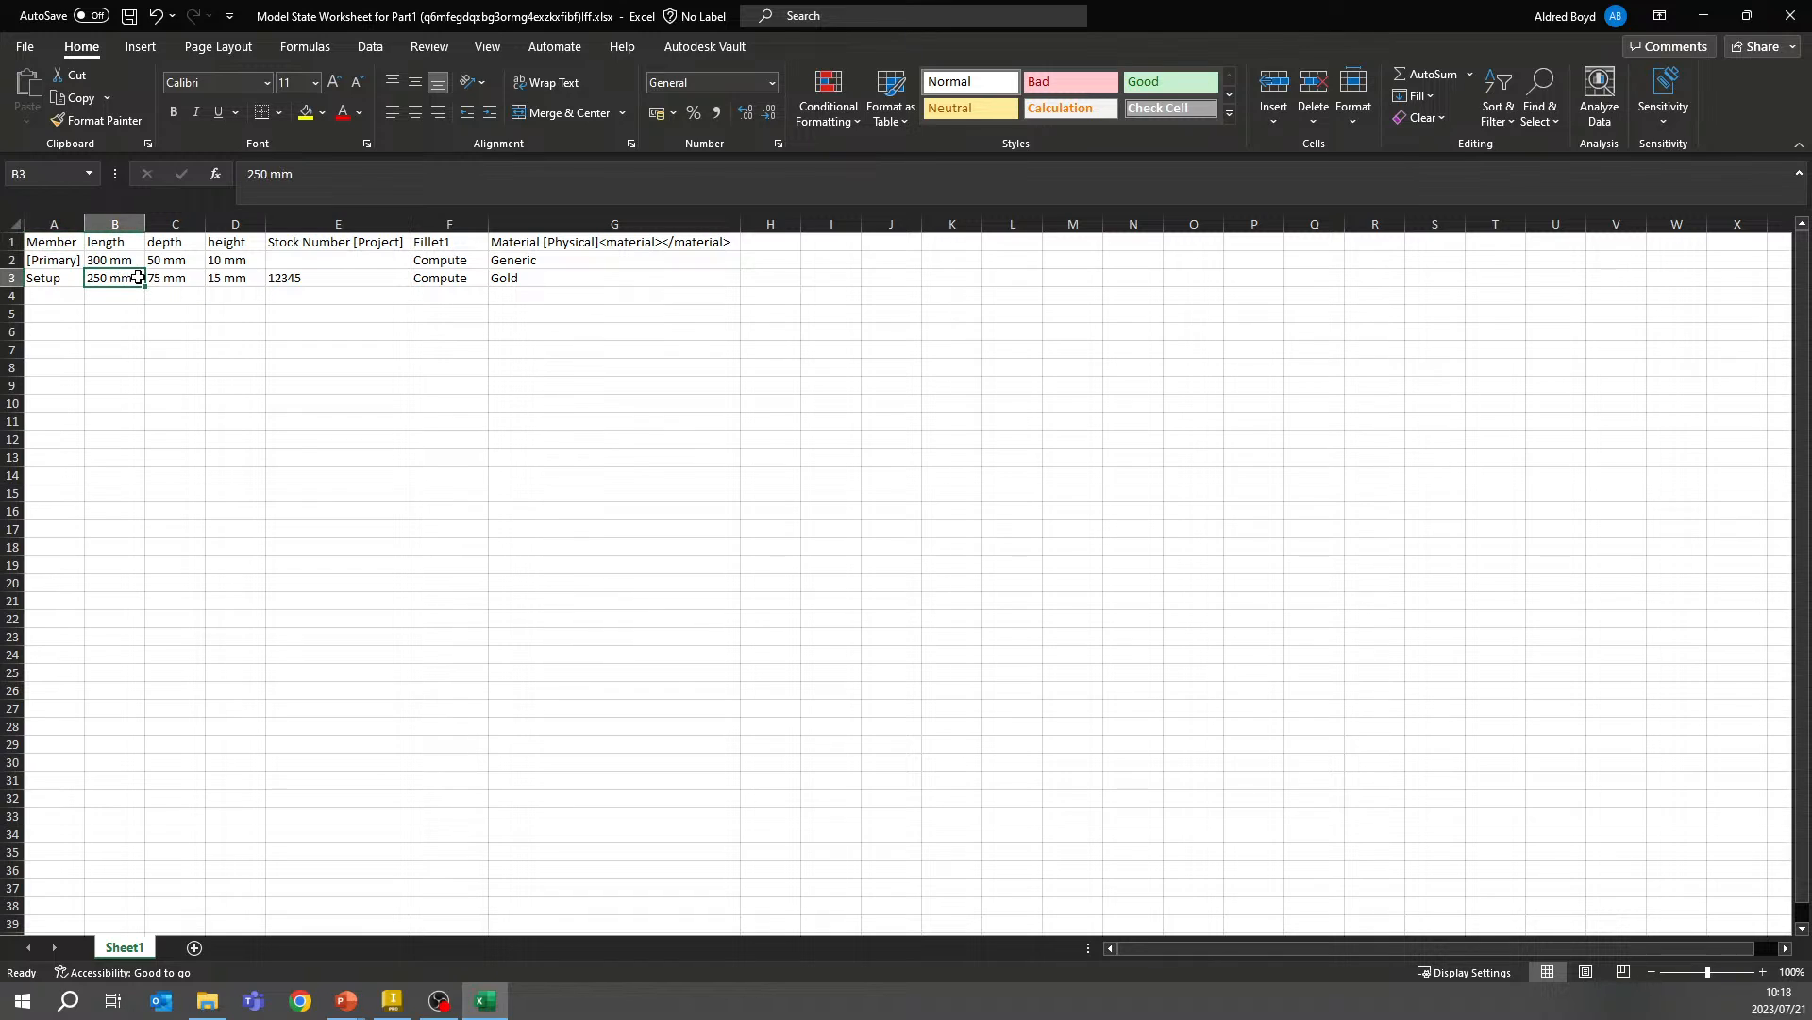
pyautogui.doubleClick(135, 277)
pyautogui.press('BackSpace')
pyautogui.press('BackSpace')
pyautogui.press('BackSpace')
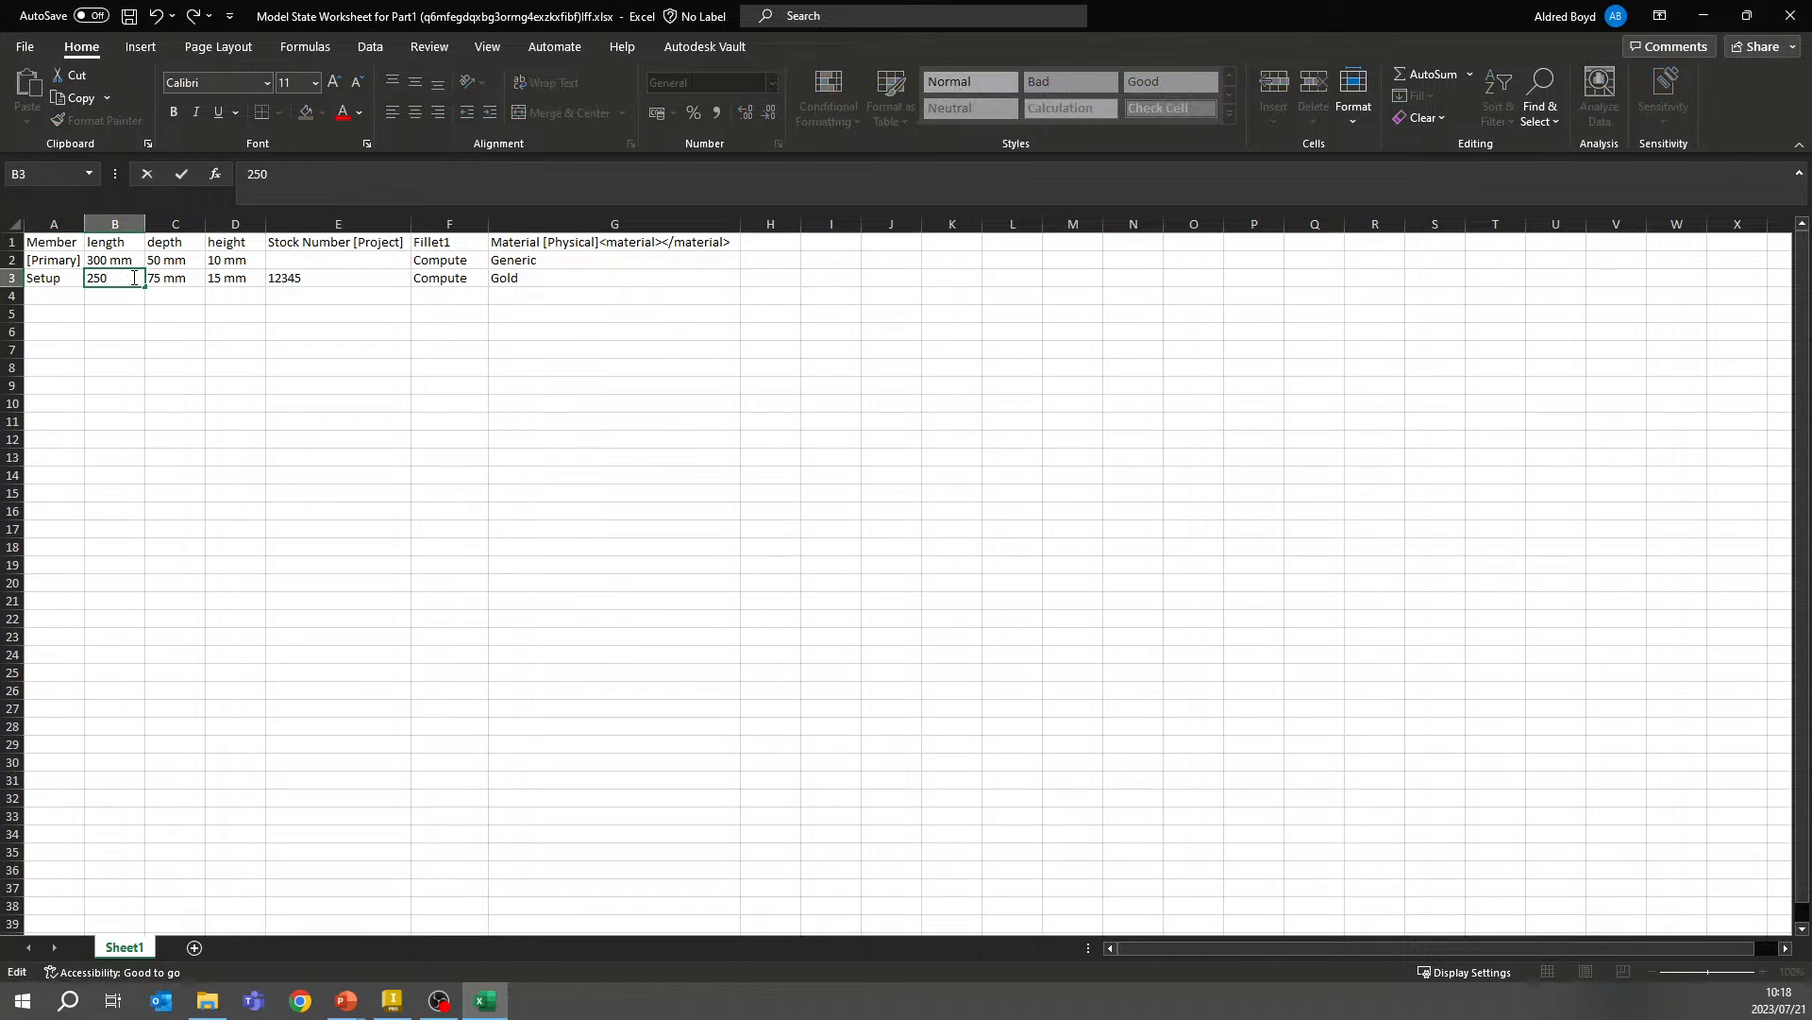
pyautogui.click(168, 271)
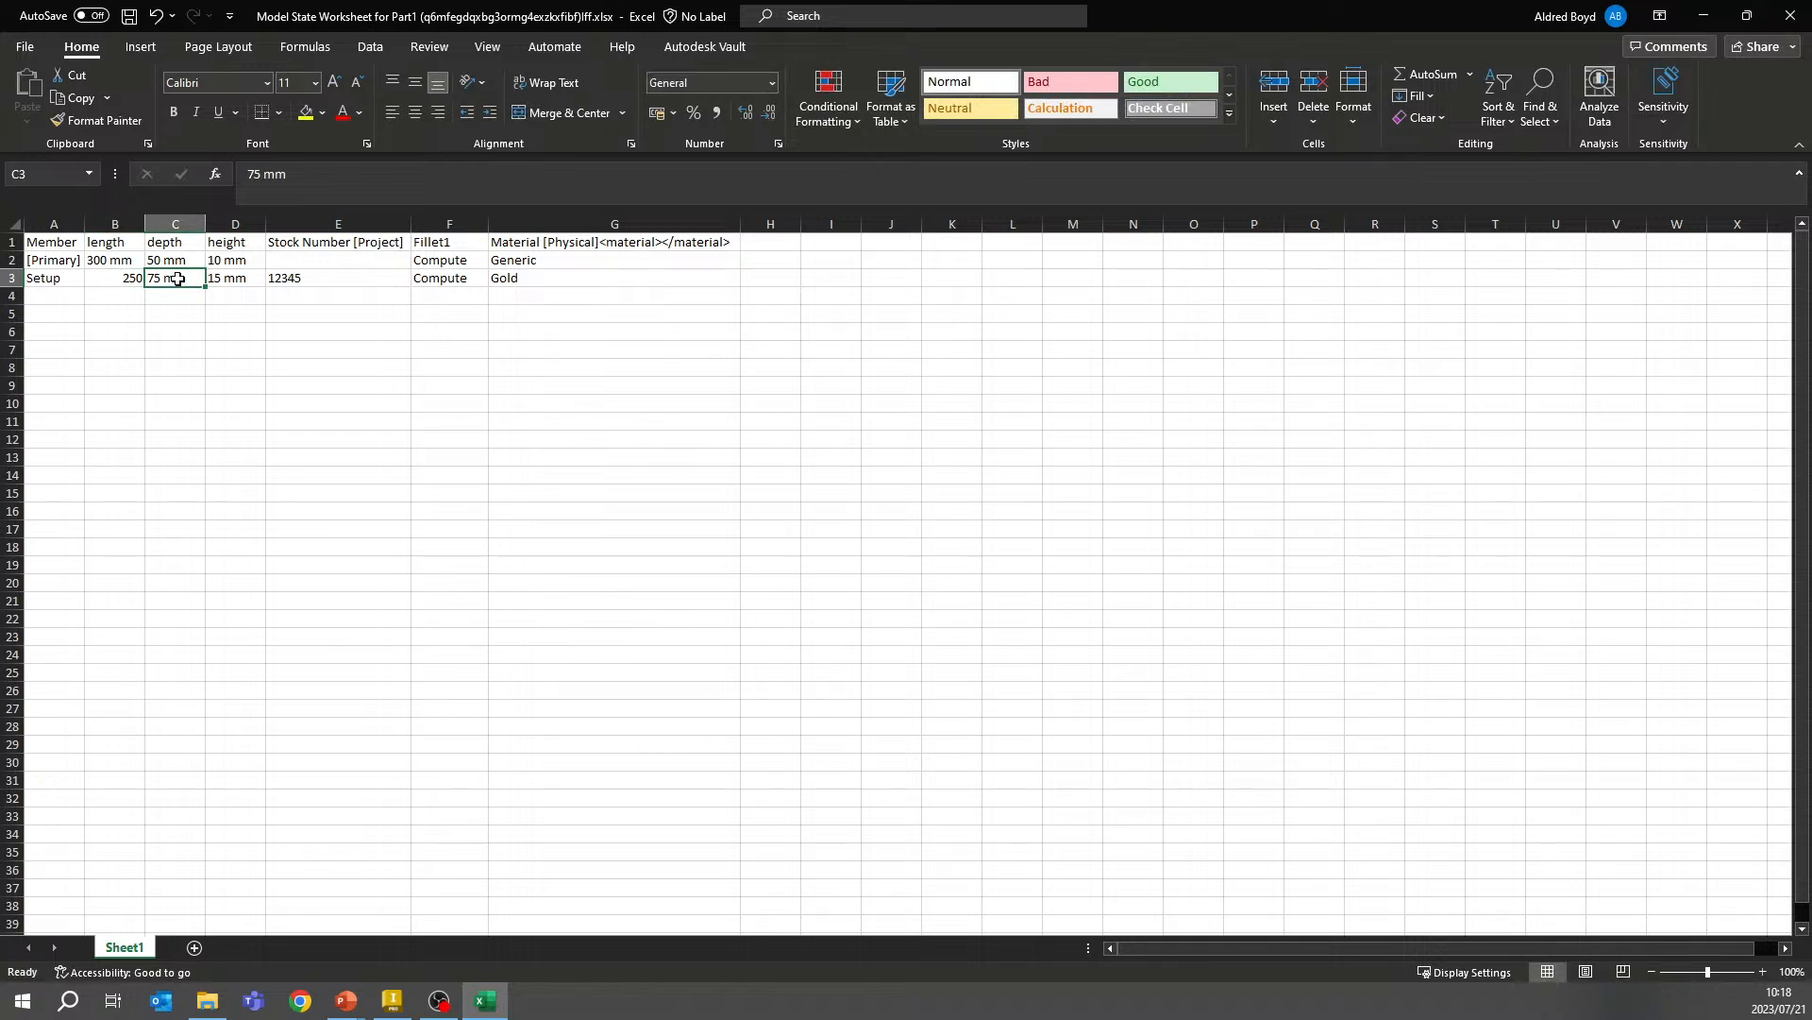
pyautogui.doubleClick(180, 278)
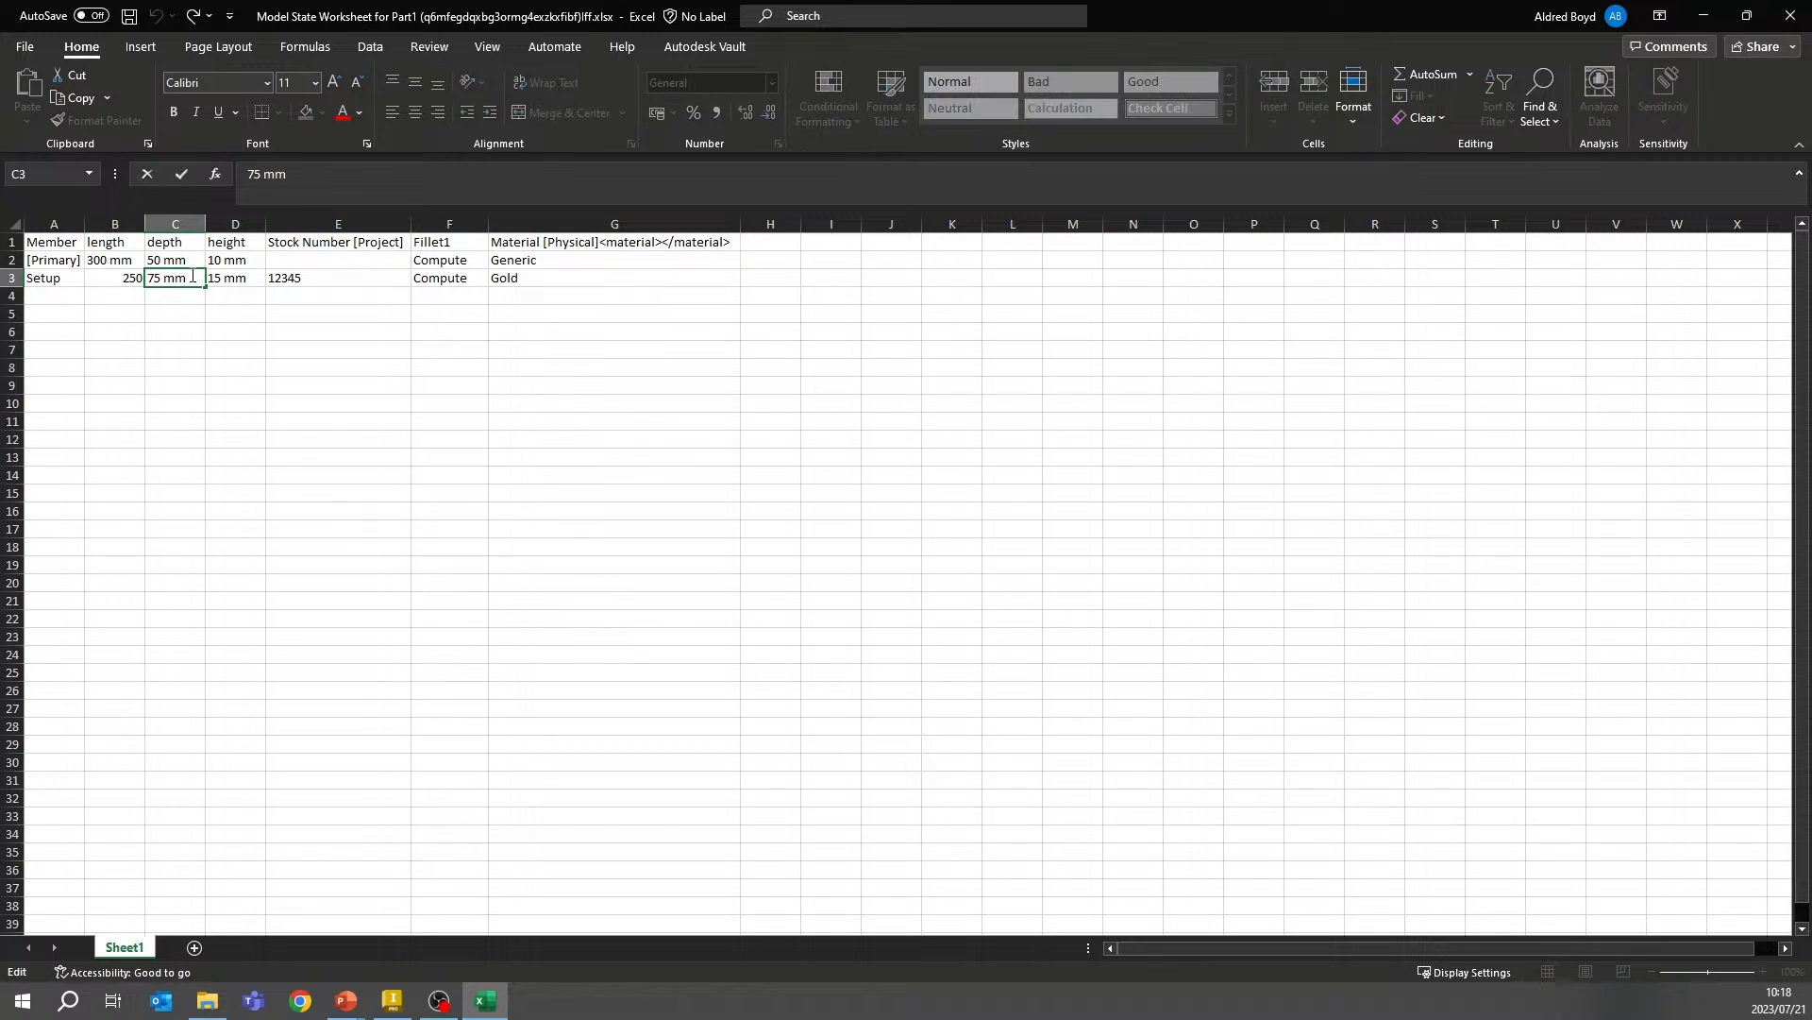
pyautogui.press('BackSpace')
pyautogui.press('BackSpace')
pyautogui.press('BackSpace')
pyautogui.click(151, 331)
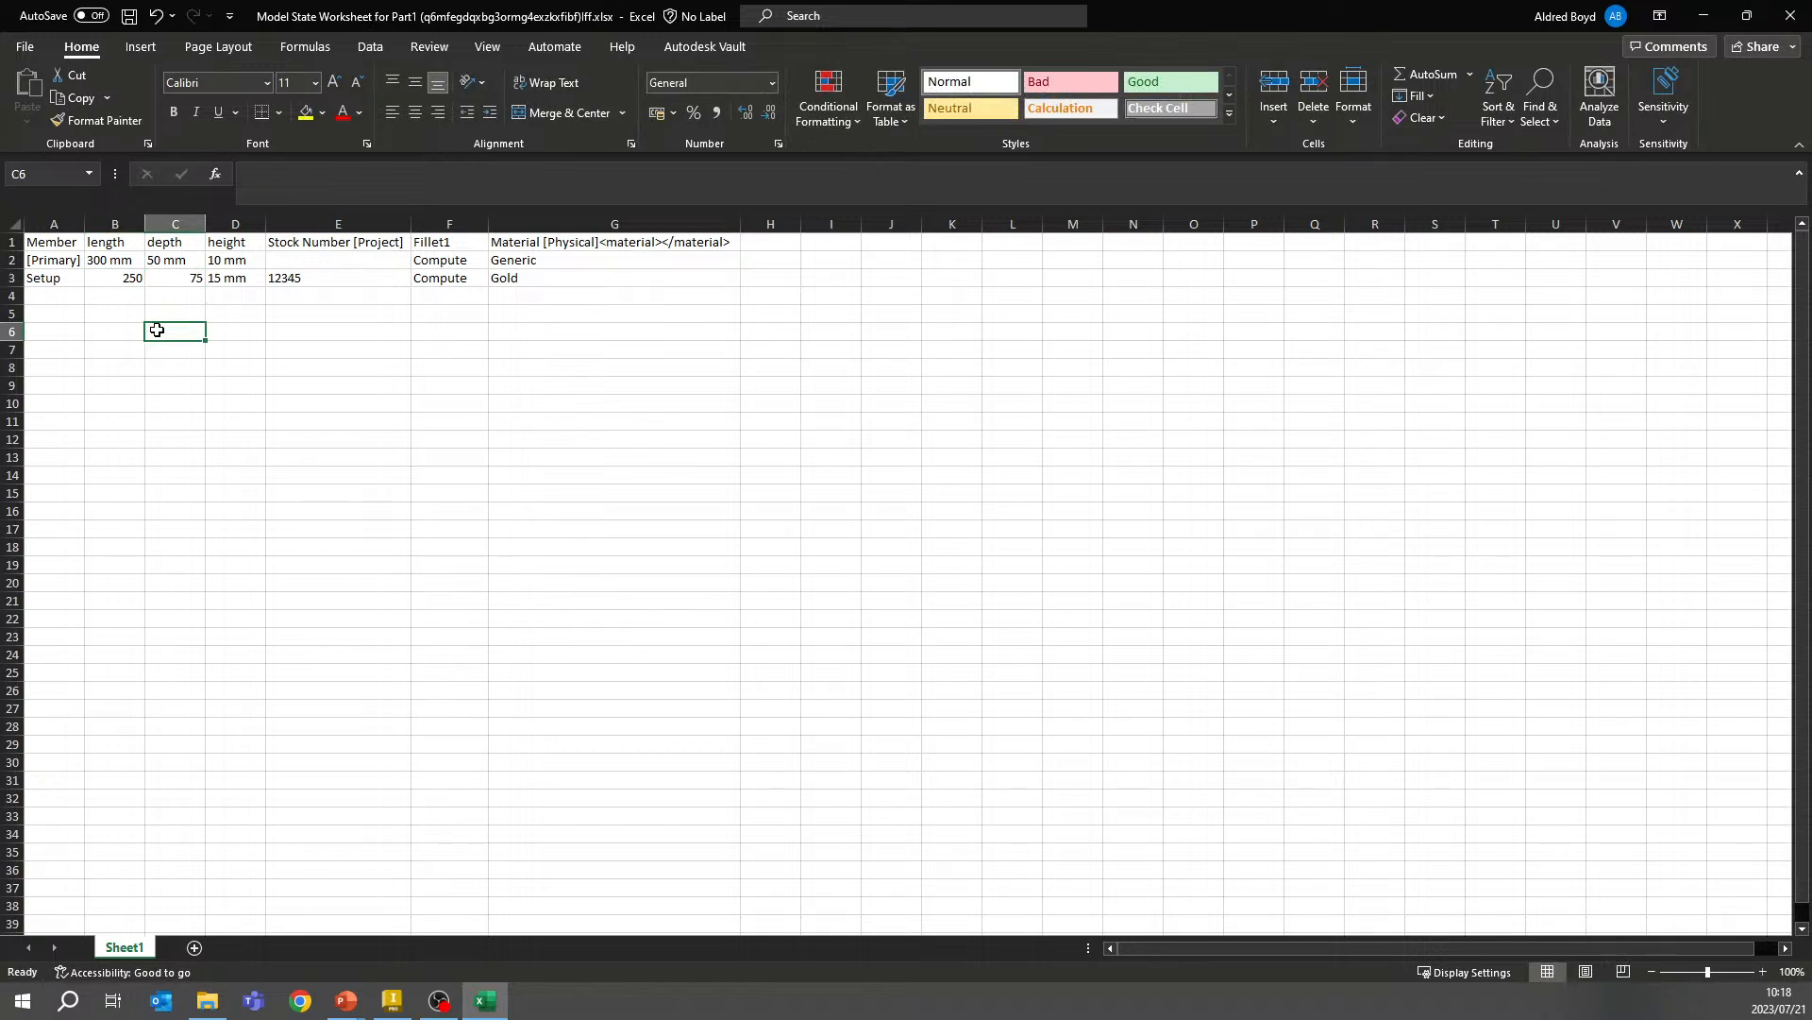
# Insert a column before height, head it Member_num and fit its width to the heading
pyautogui.moveTo(267, 227); pyautogui.dragTo(298, 227)
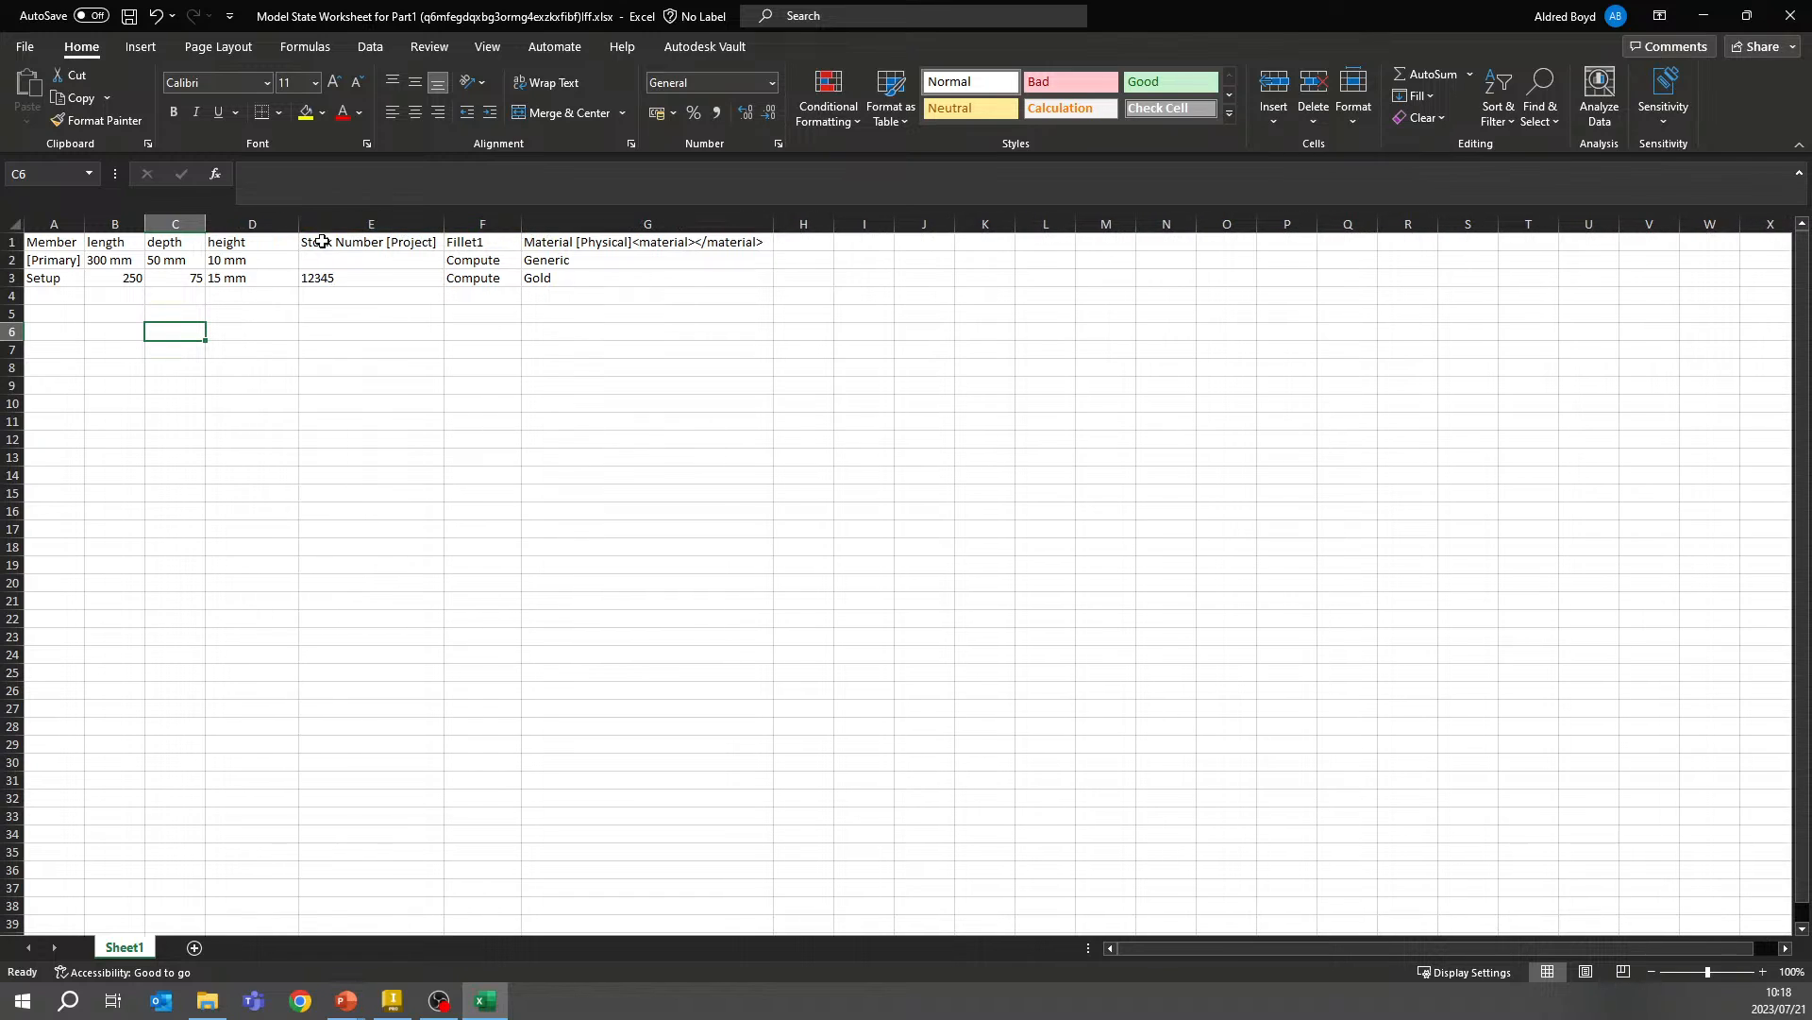
pyautogui.rightClick(281, 225)
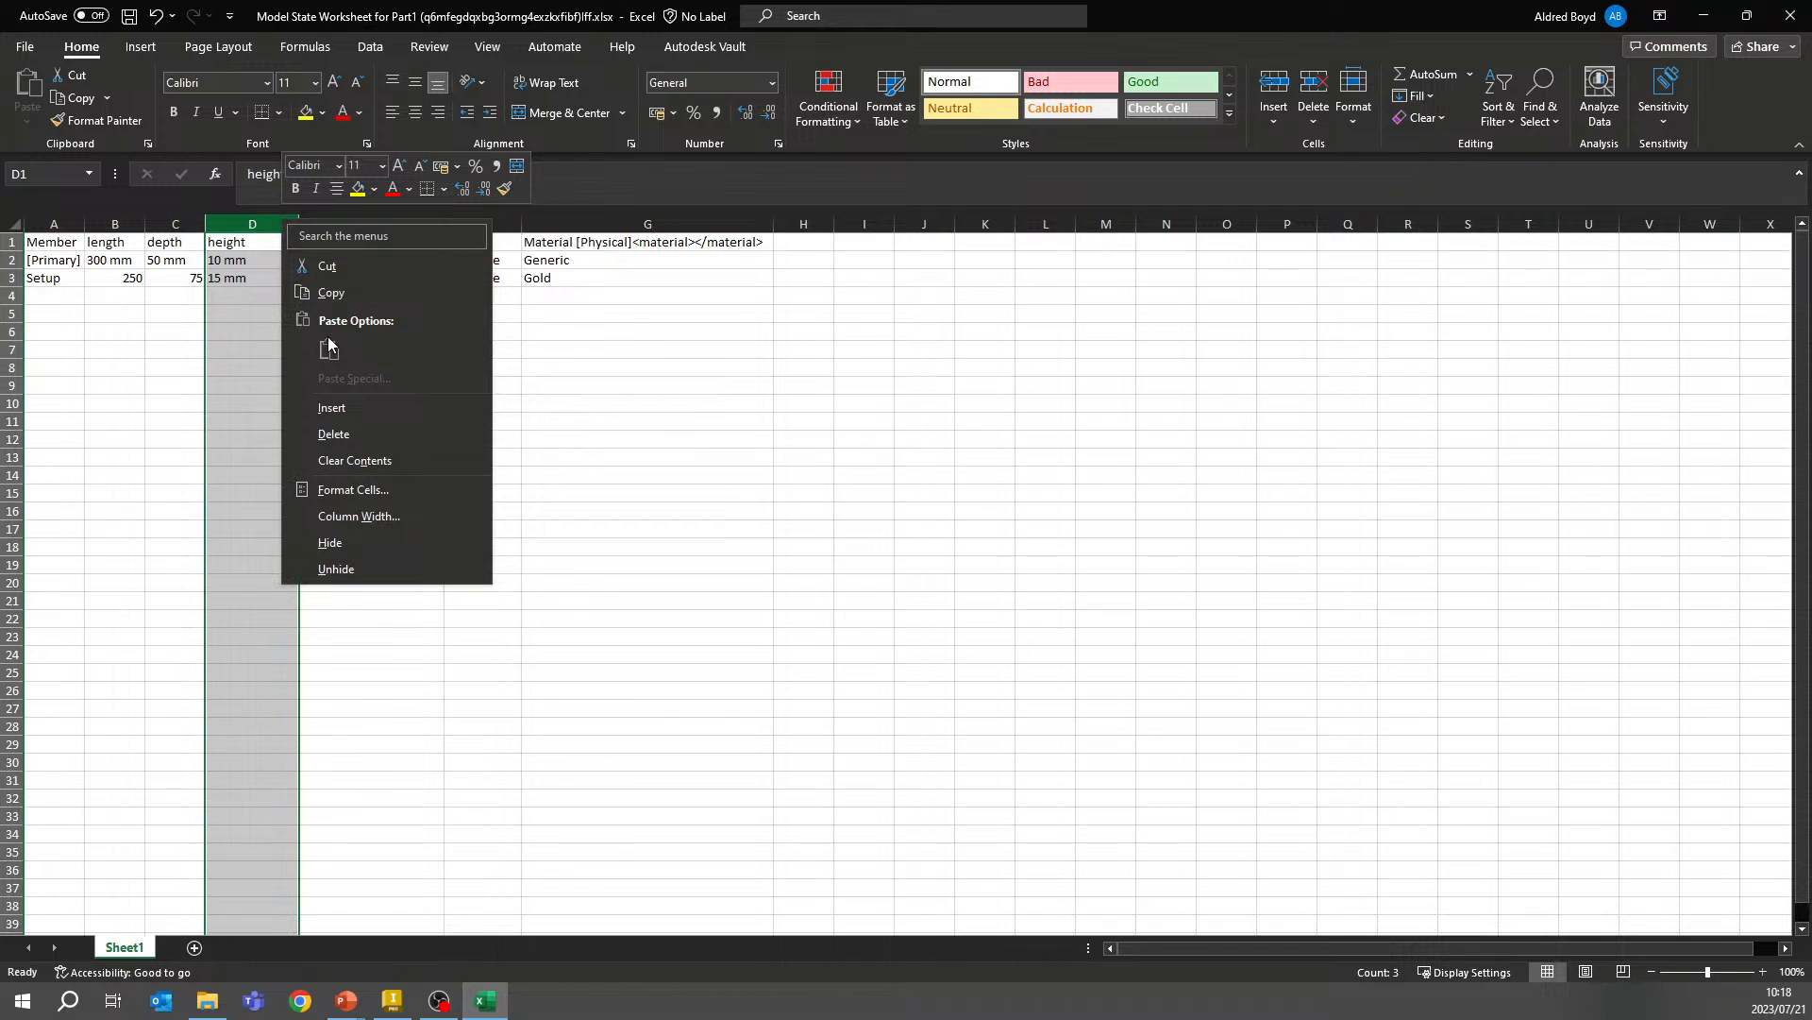
pyautogui.click(344, 407)
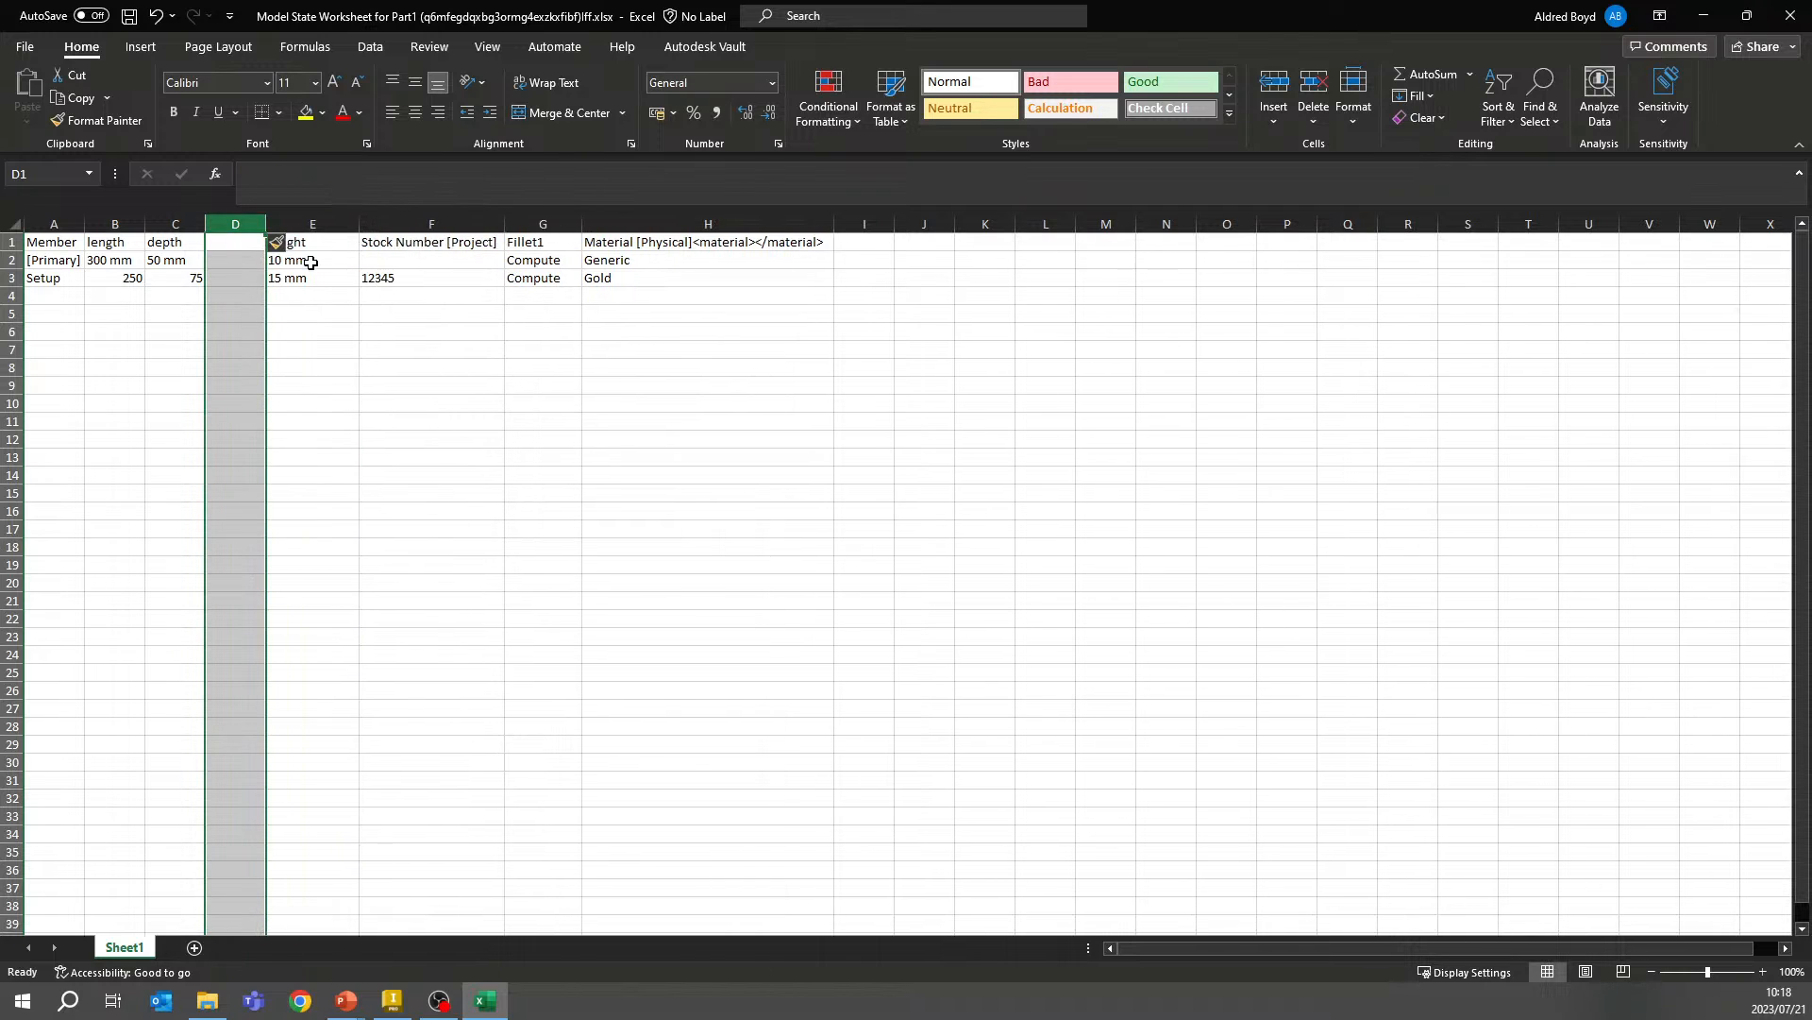
pyautogui.click(239, 245)
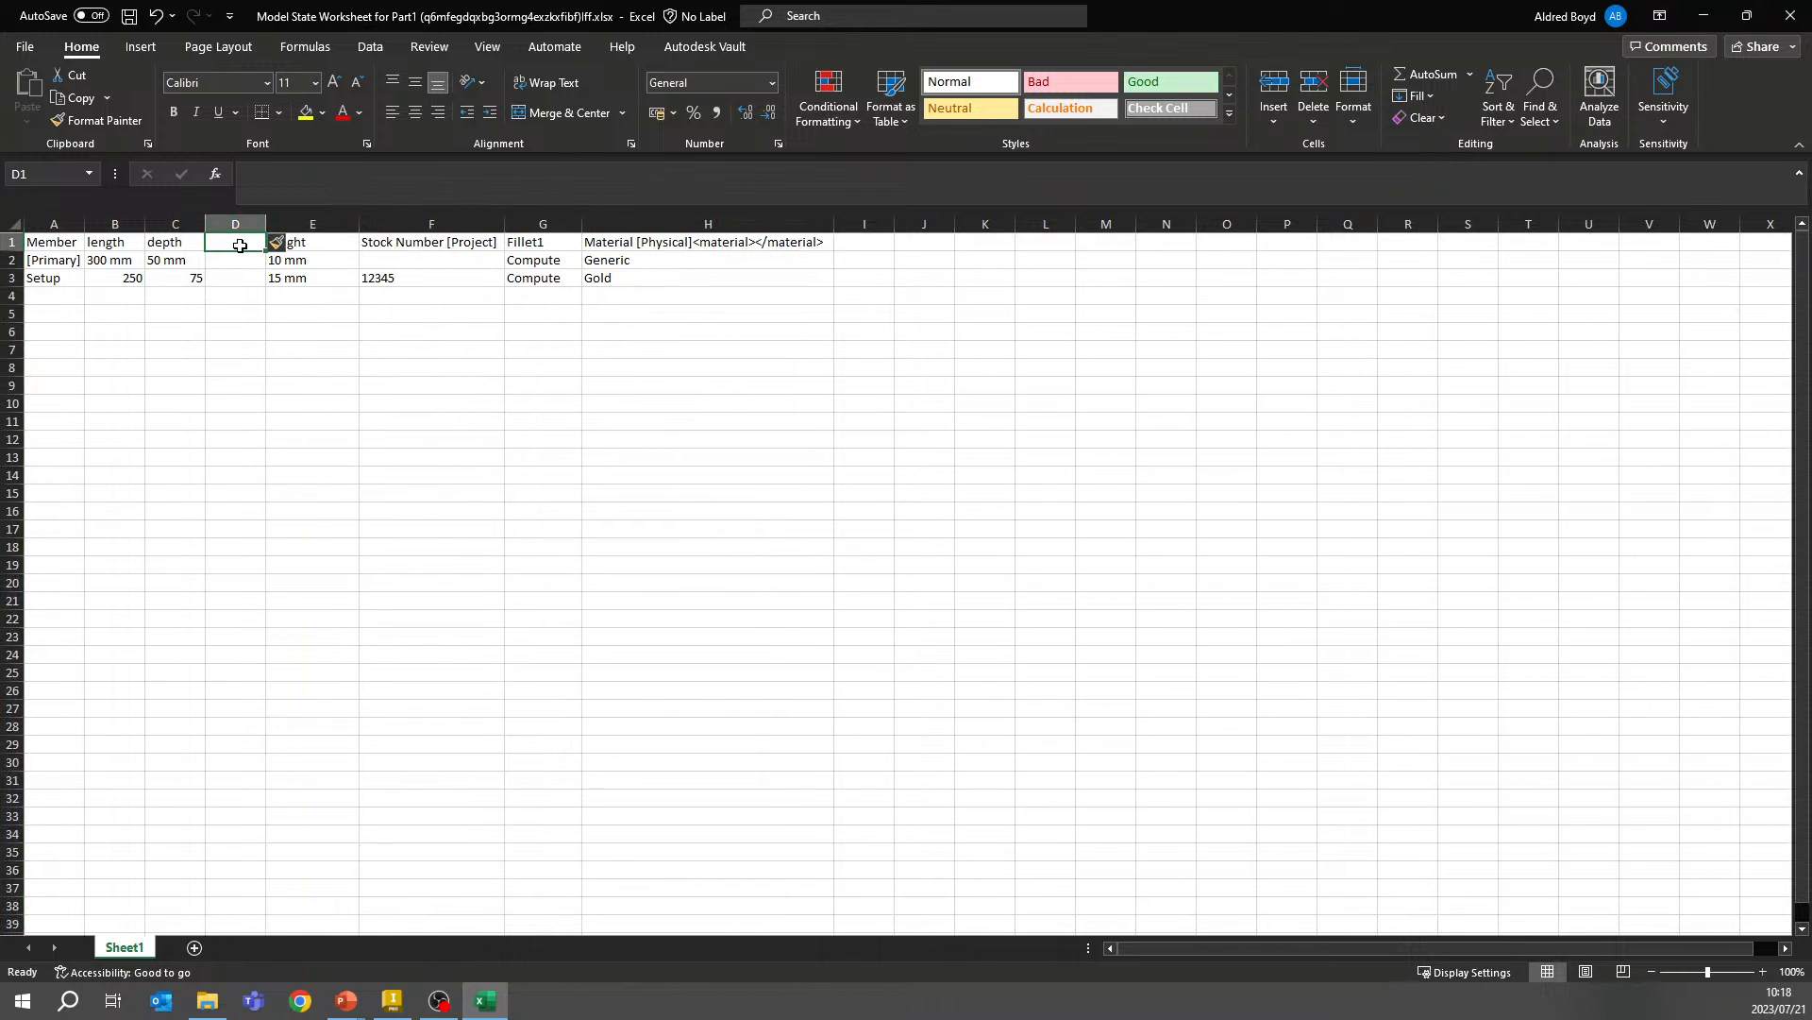
pyautogui.write('Member_num')
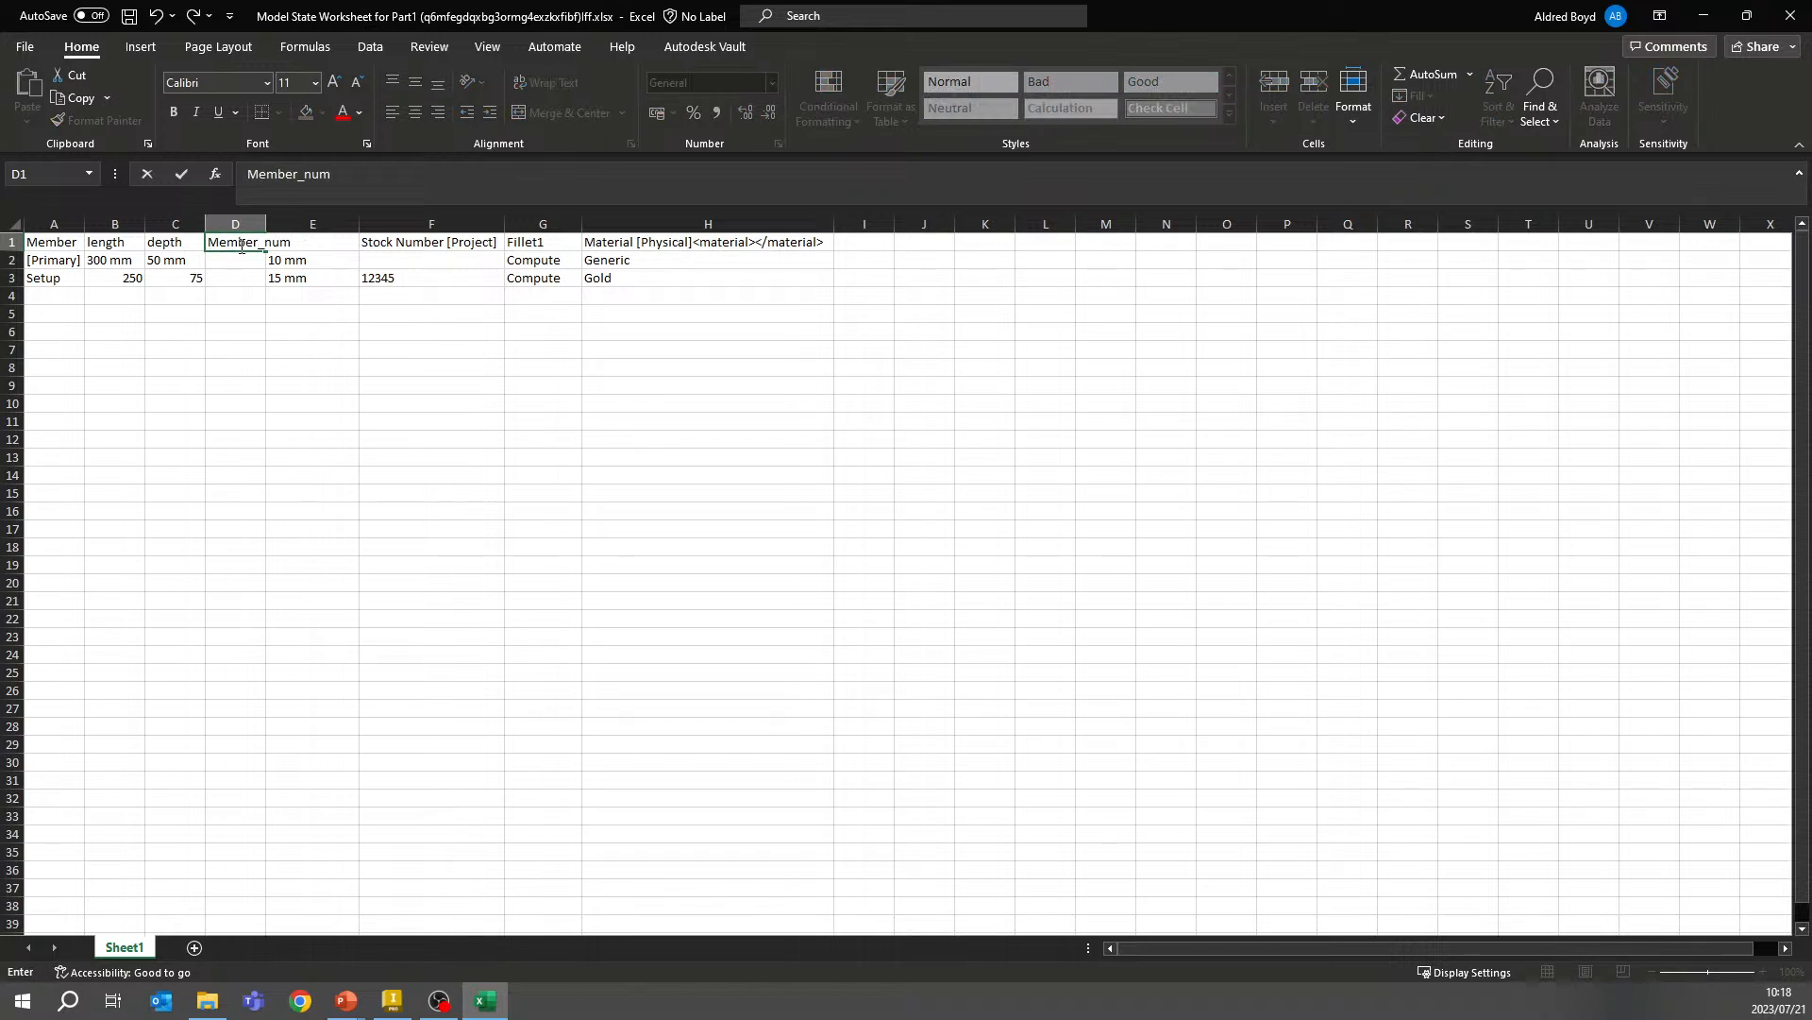
pyautogui.click(311, 350)
pyautogui.doubleClick(267, 220)
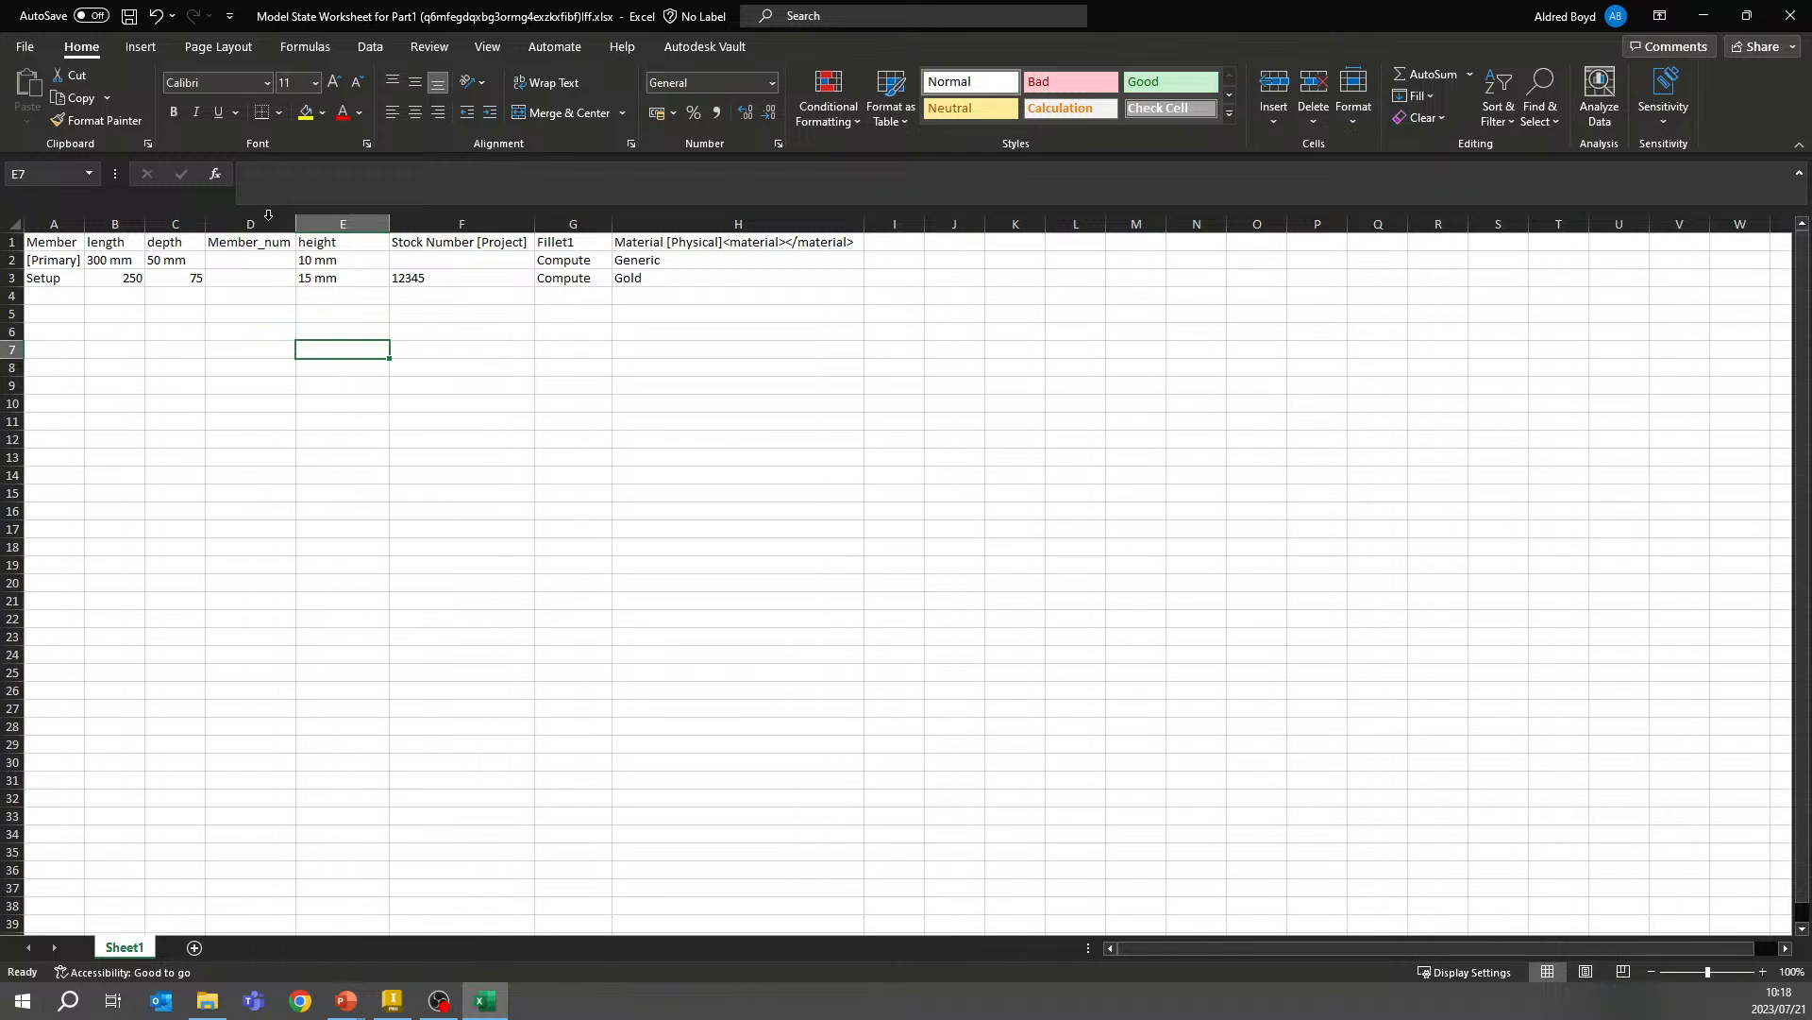
# Enter =CONCATENATE(B3," x ",C3) in the Setup row's Member_num cell to join its length and depth
pyautogui.click(244, 276)
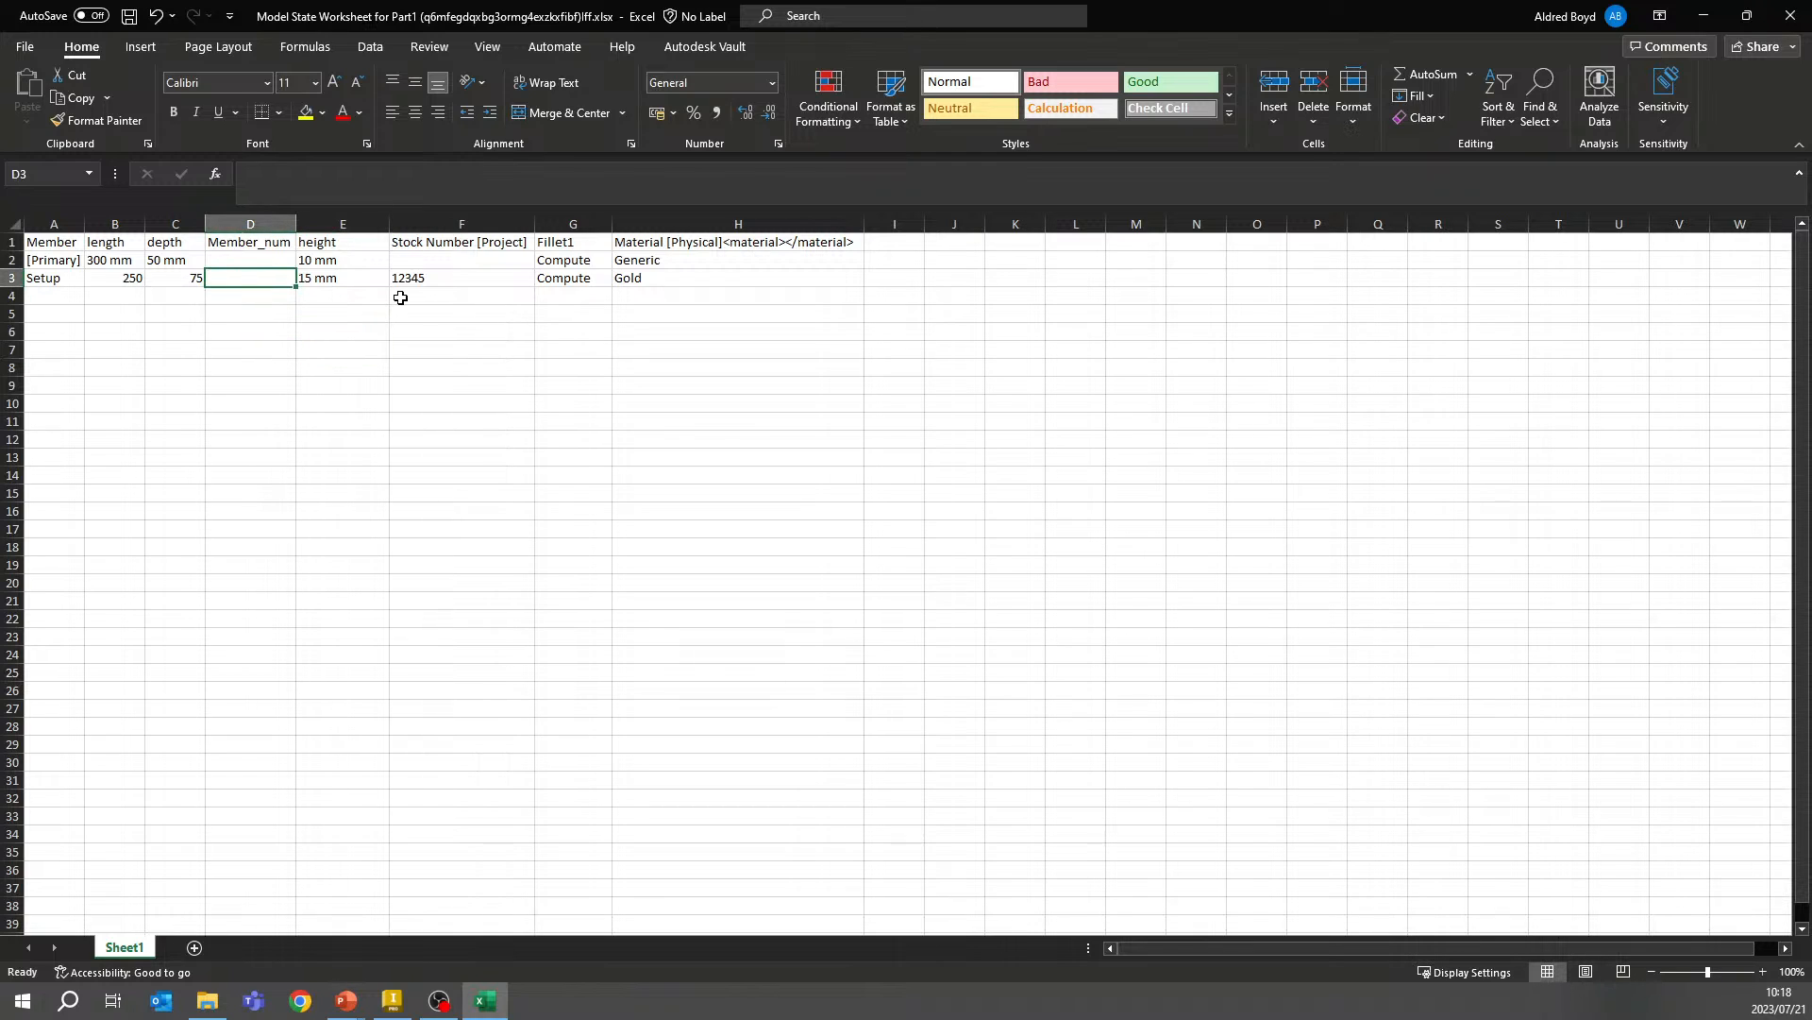
pyautogui.write('=conta')
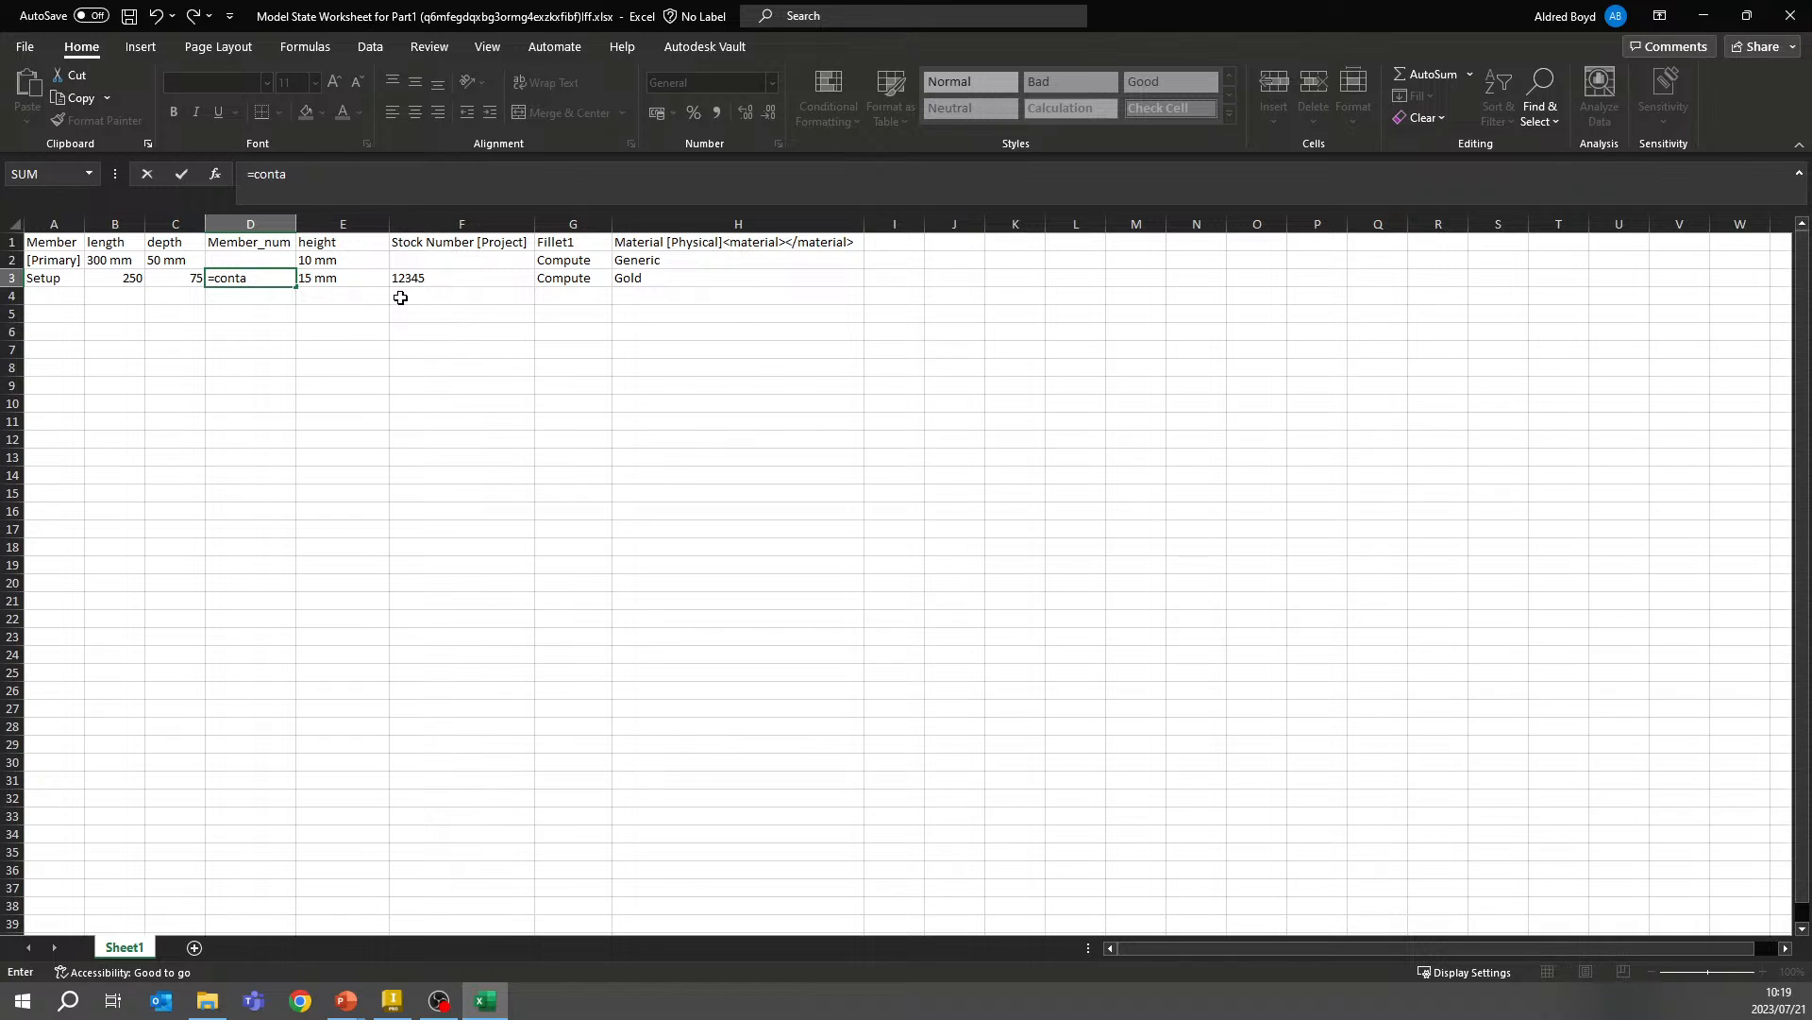
pyautogui.press('BackSpace')
pyautogui.press('BackSpace')
pyautogui.write('c')
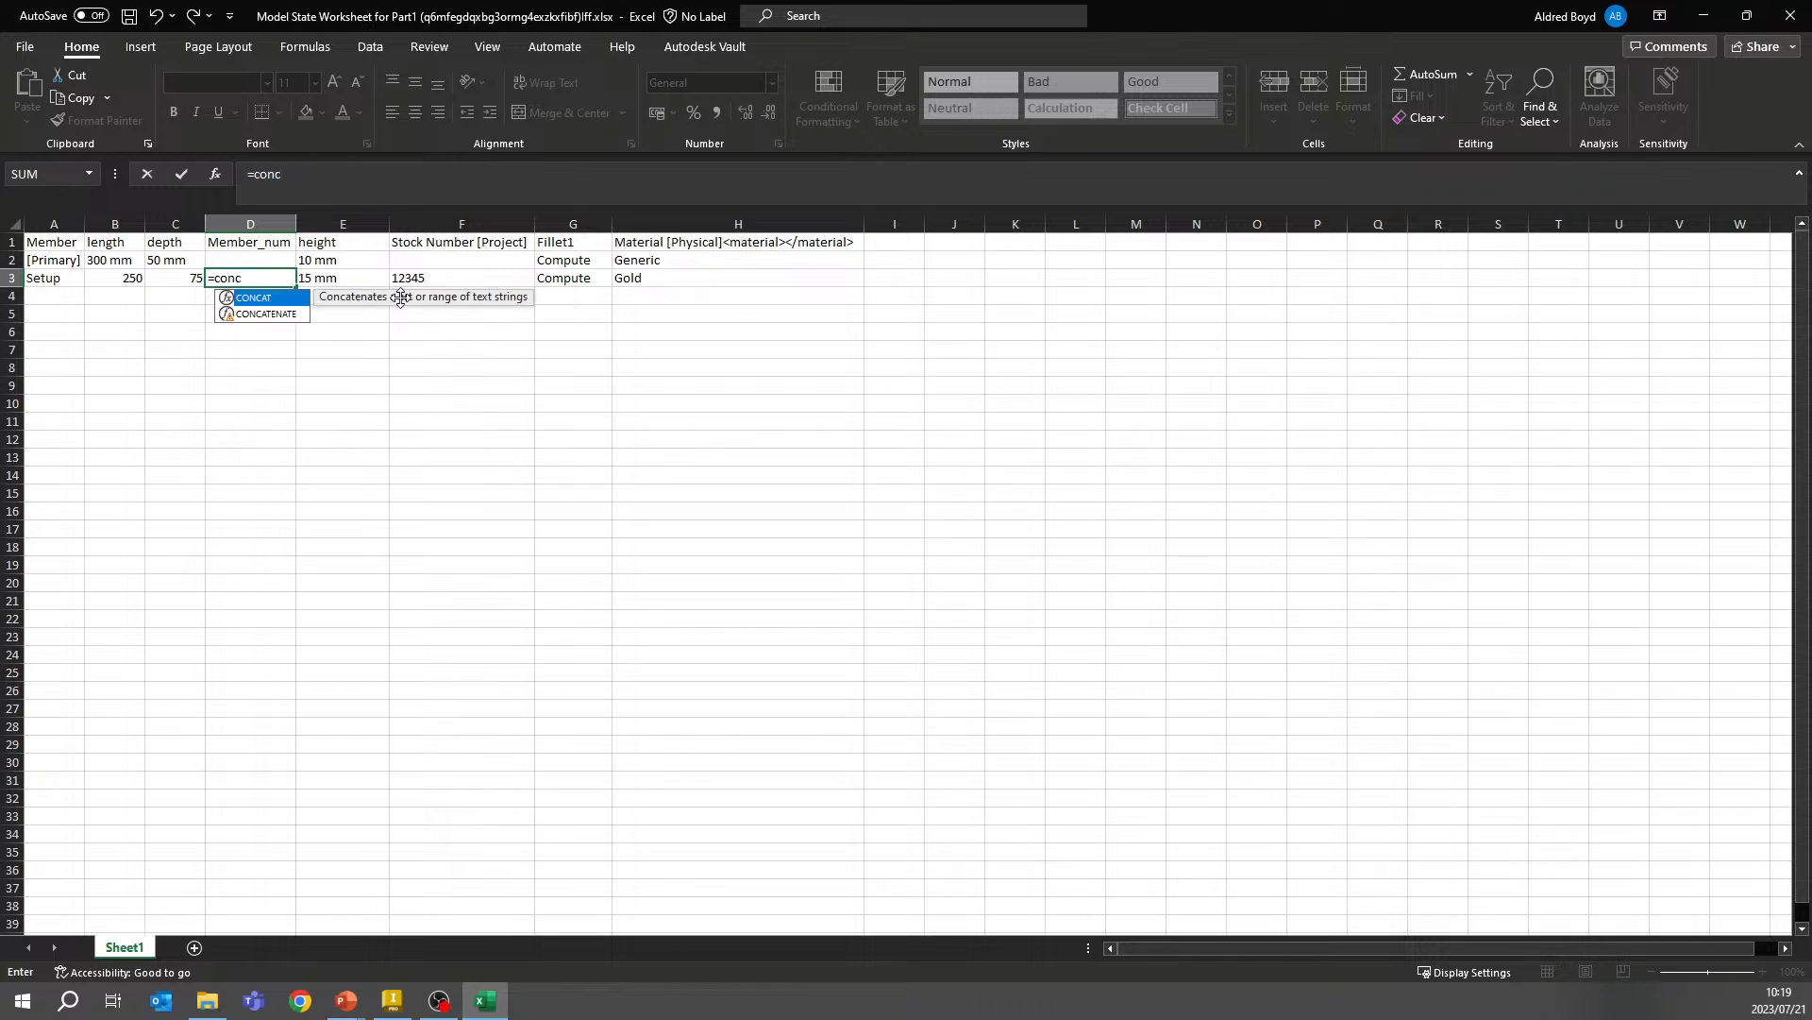
pyautogui.write('atenate')
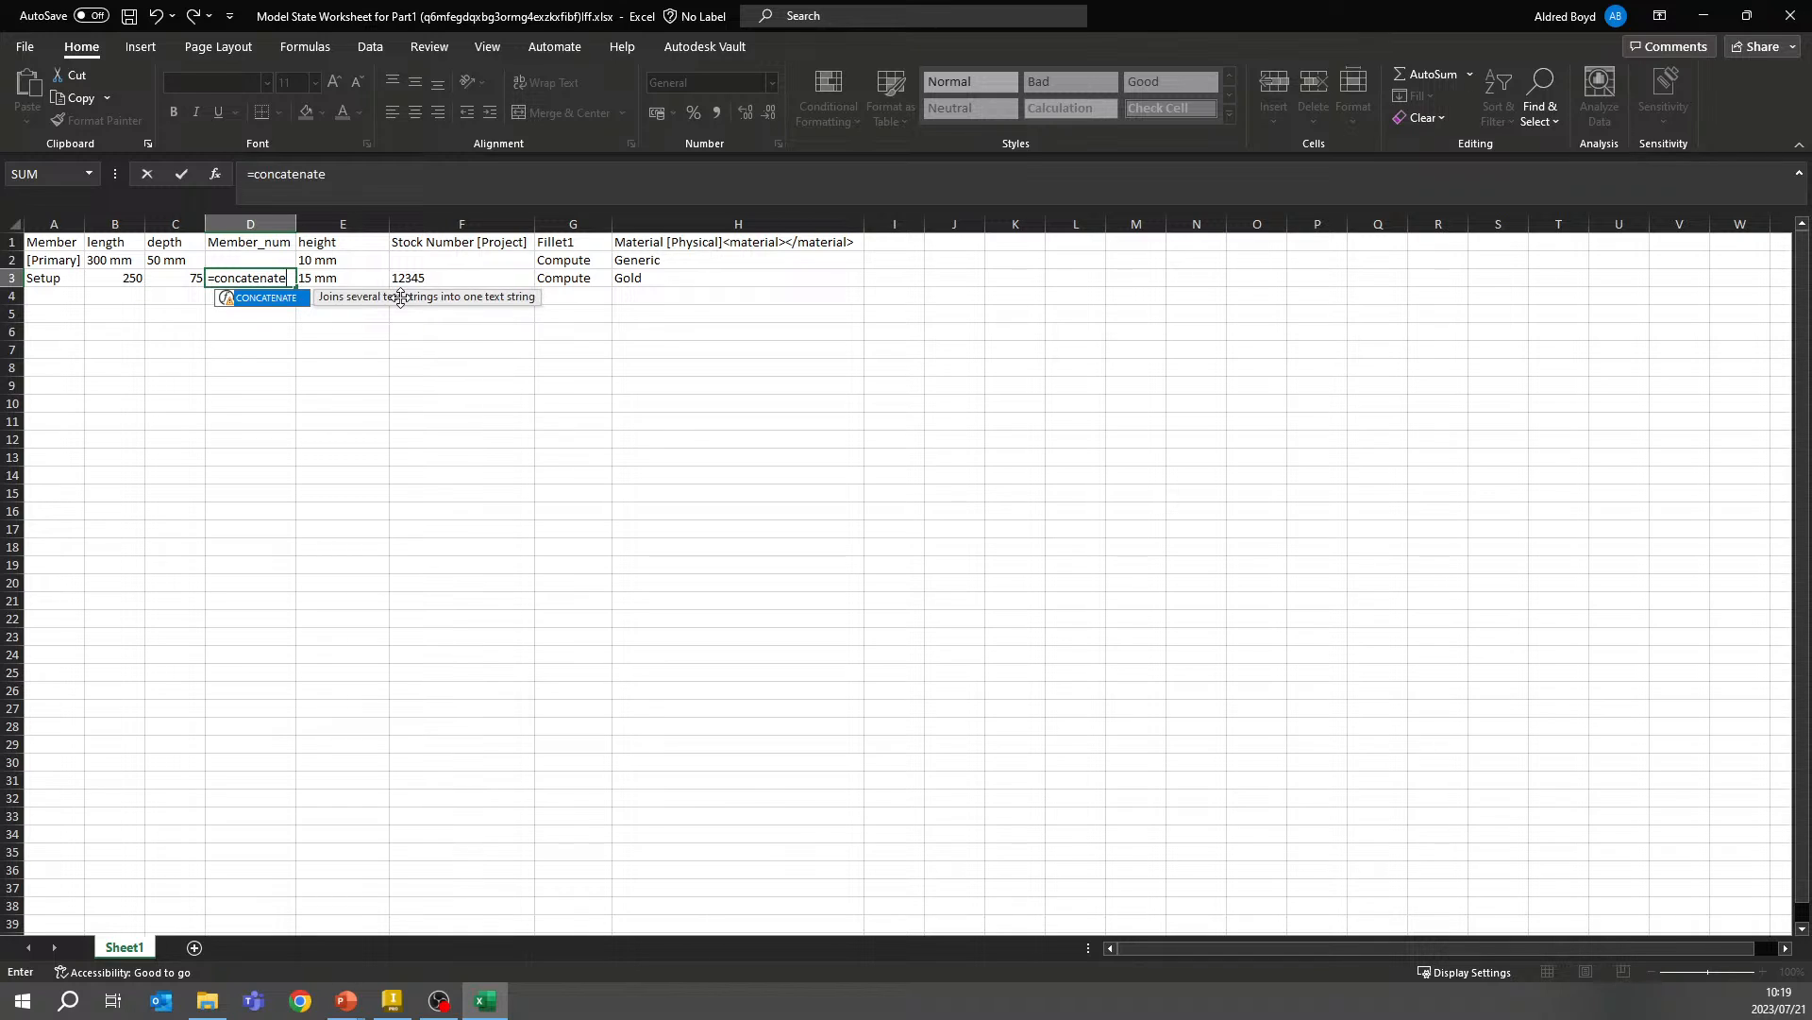
pyautogui.write('(')
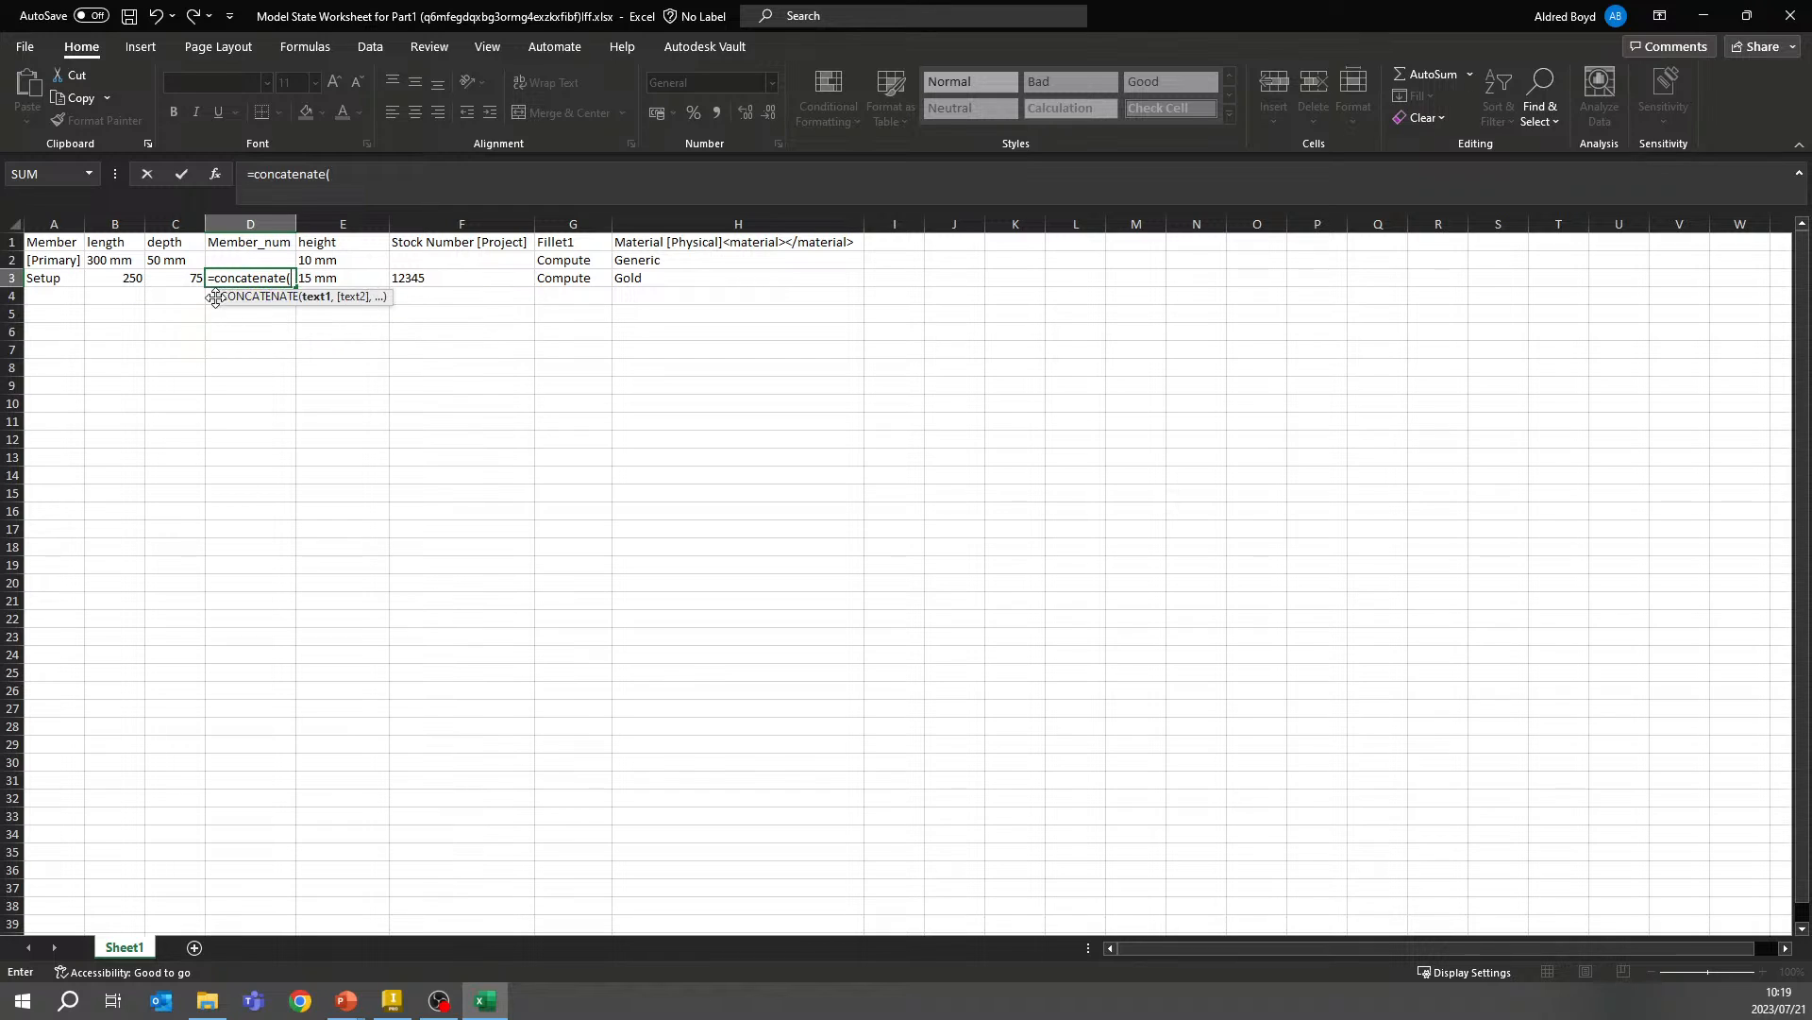
pyautogui.click(131, 276)
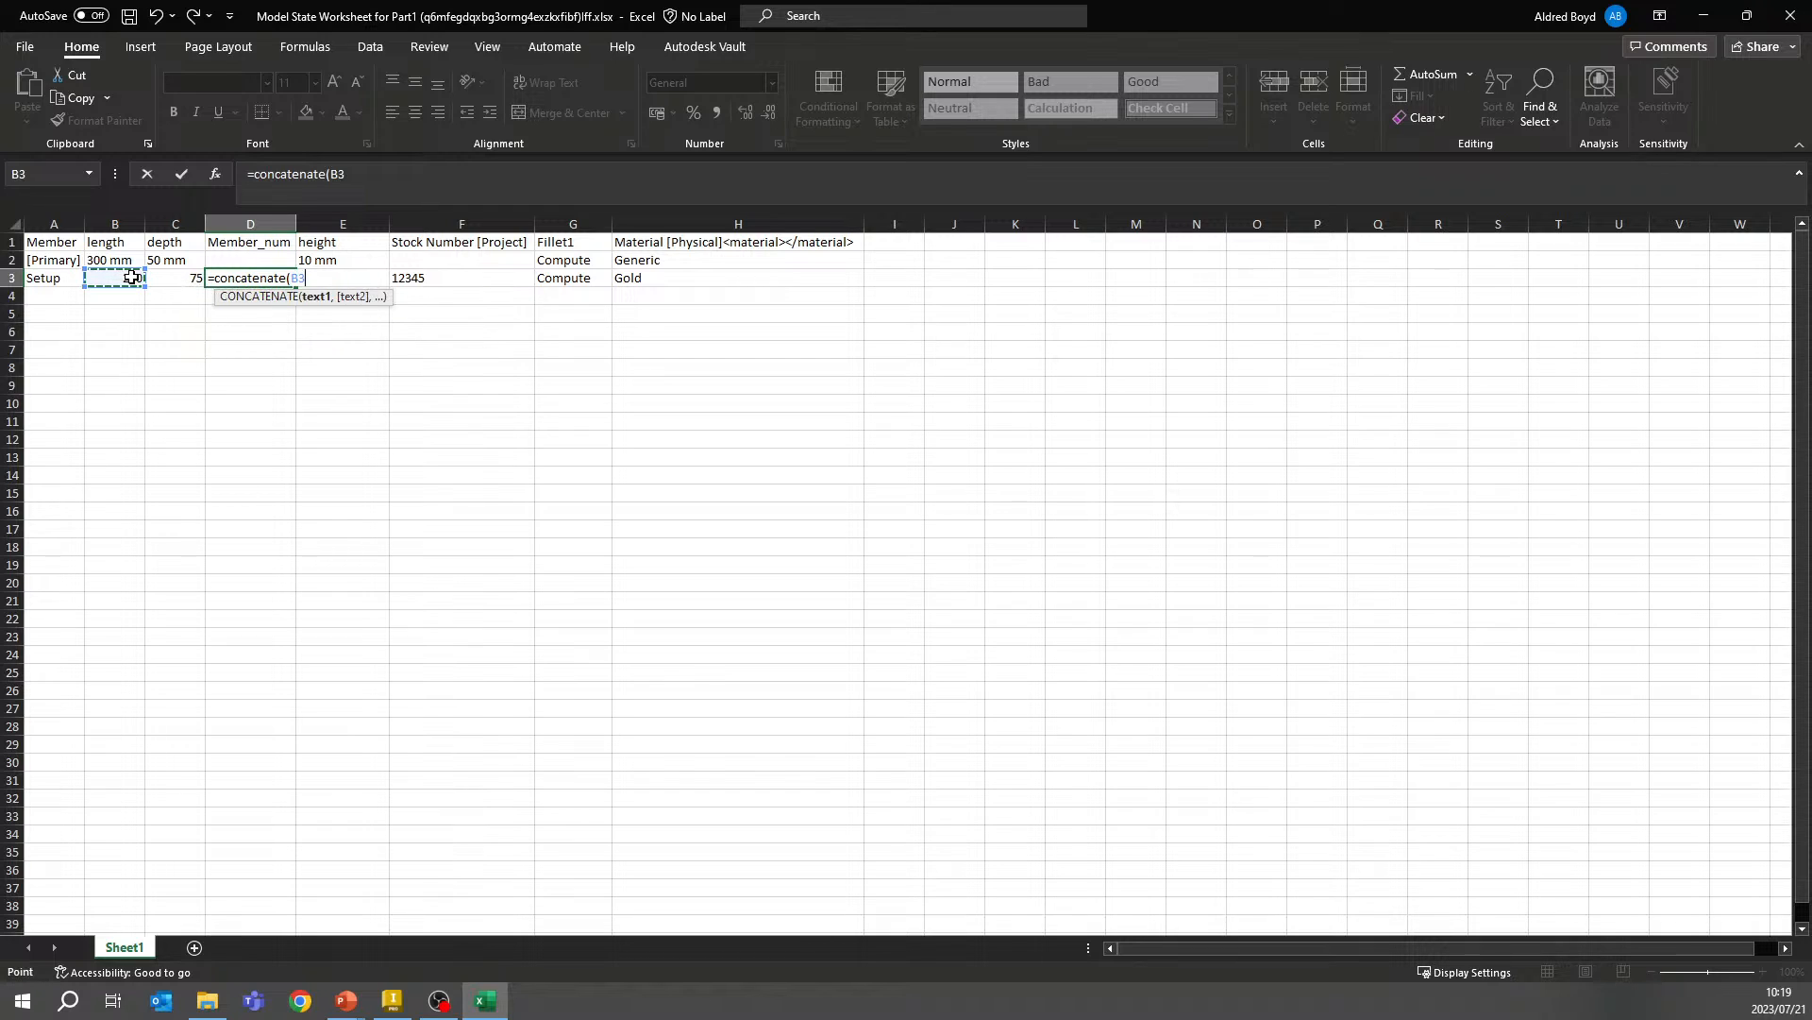
pyautogui.write('," x')
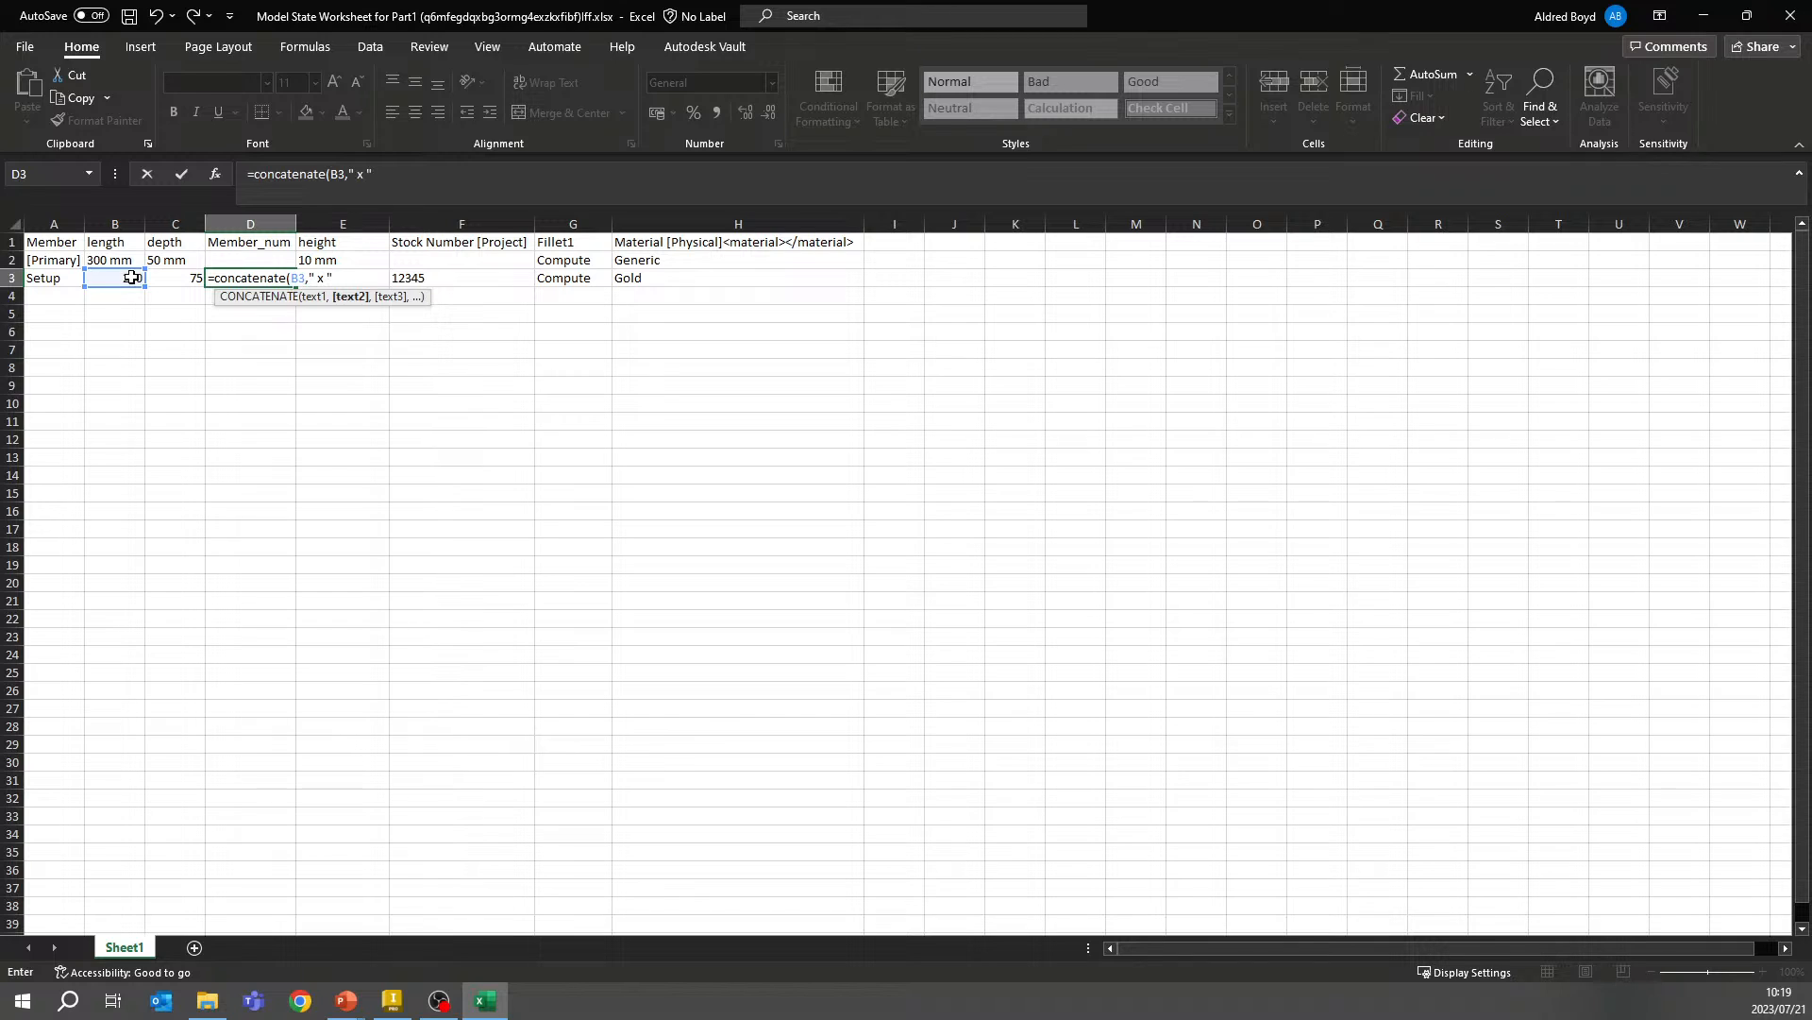
pyautogui.write('",')
pyautogui.click(175, 277)
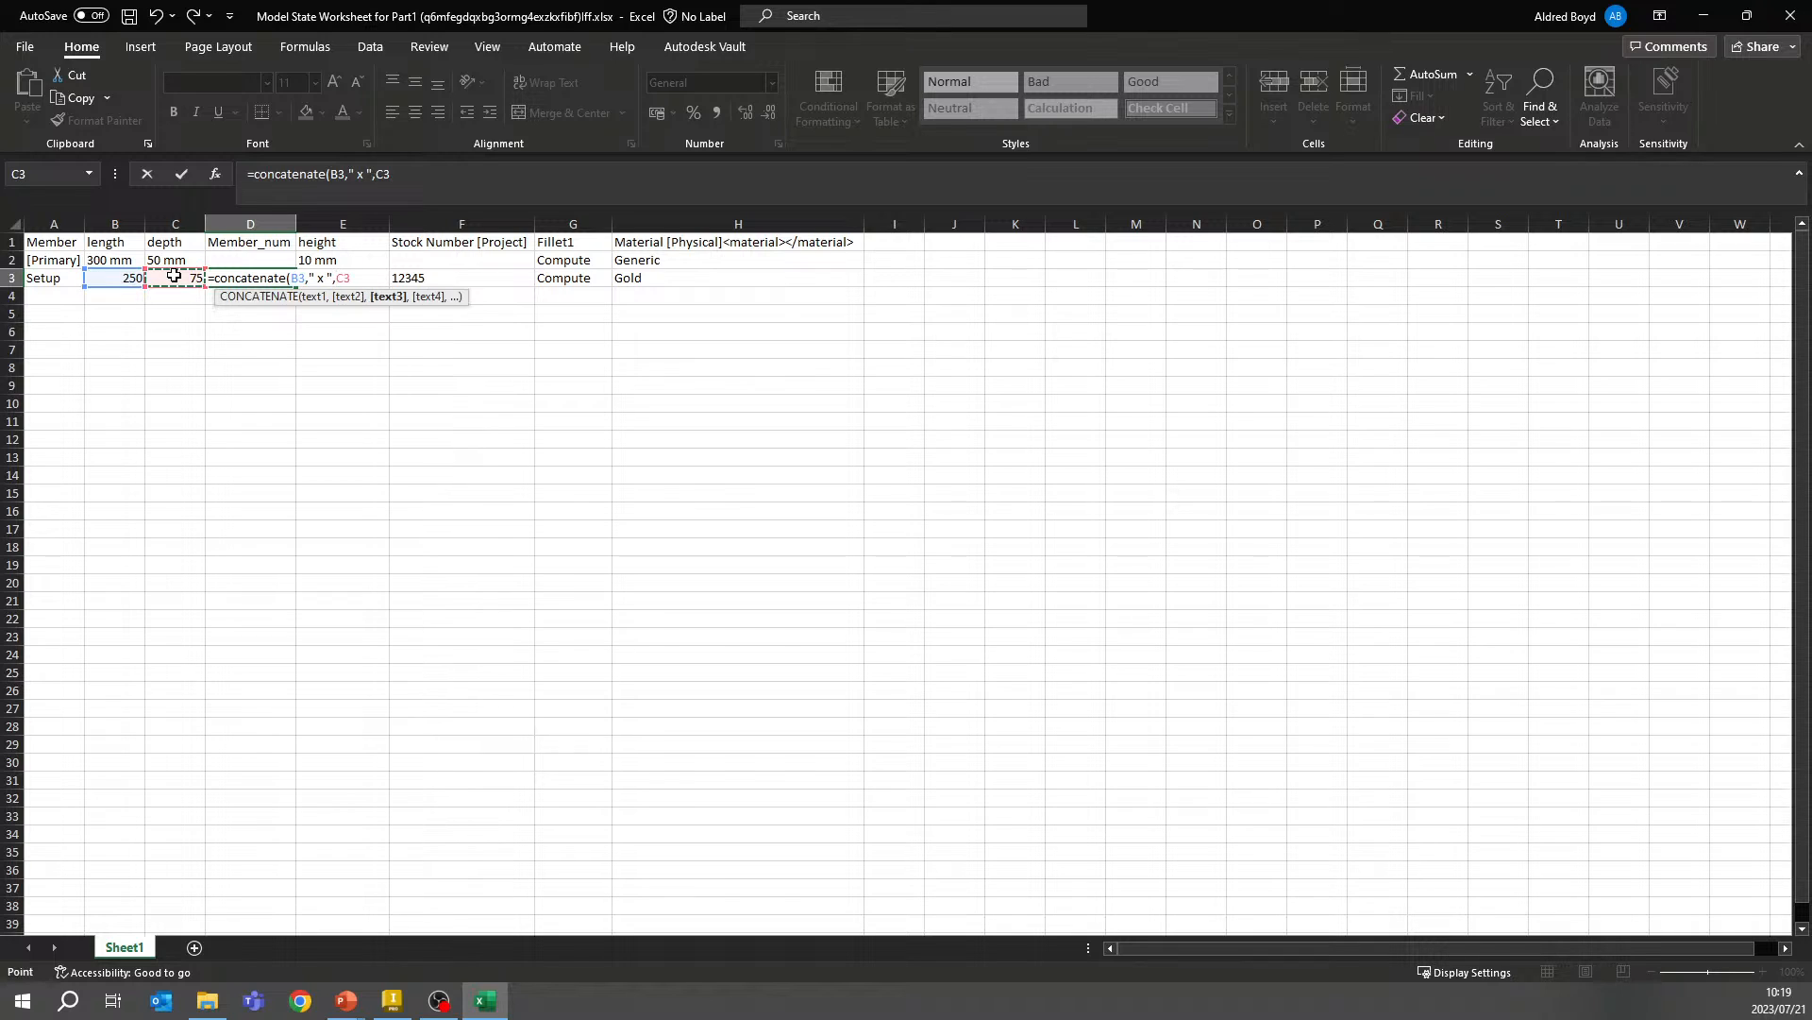
pyautogui.write(')')
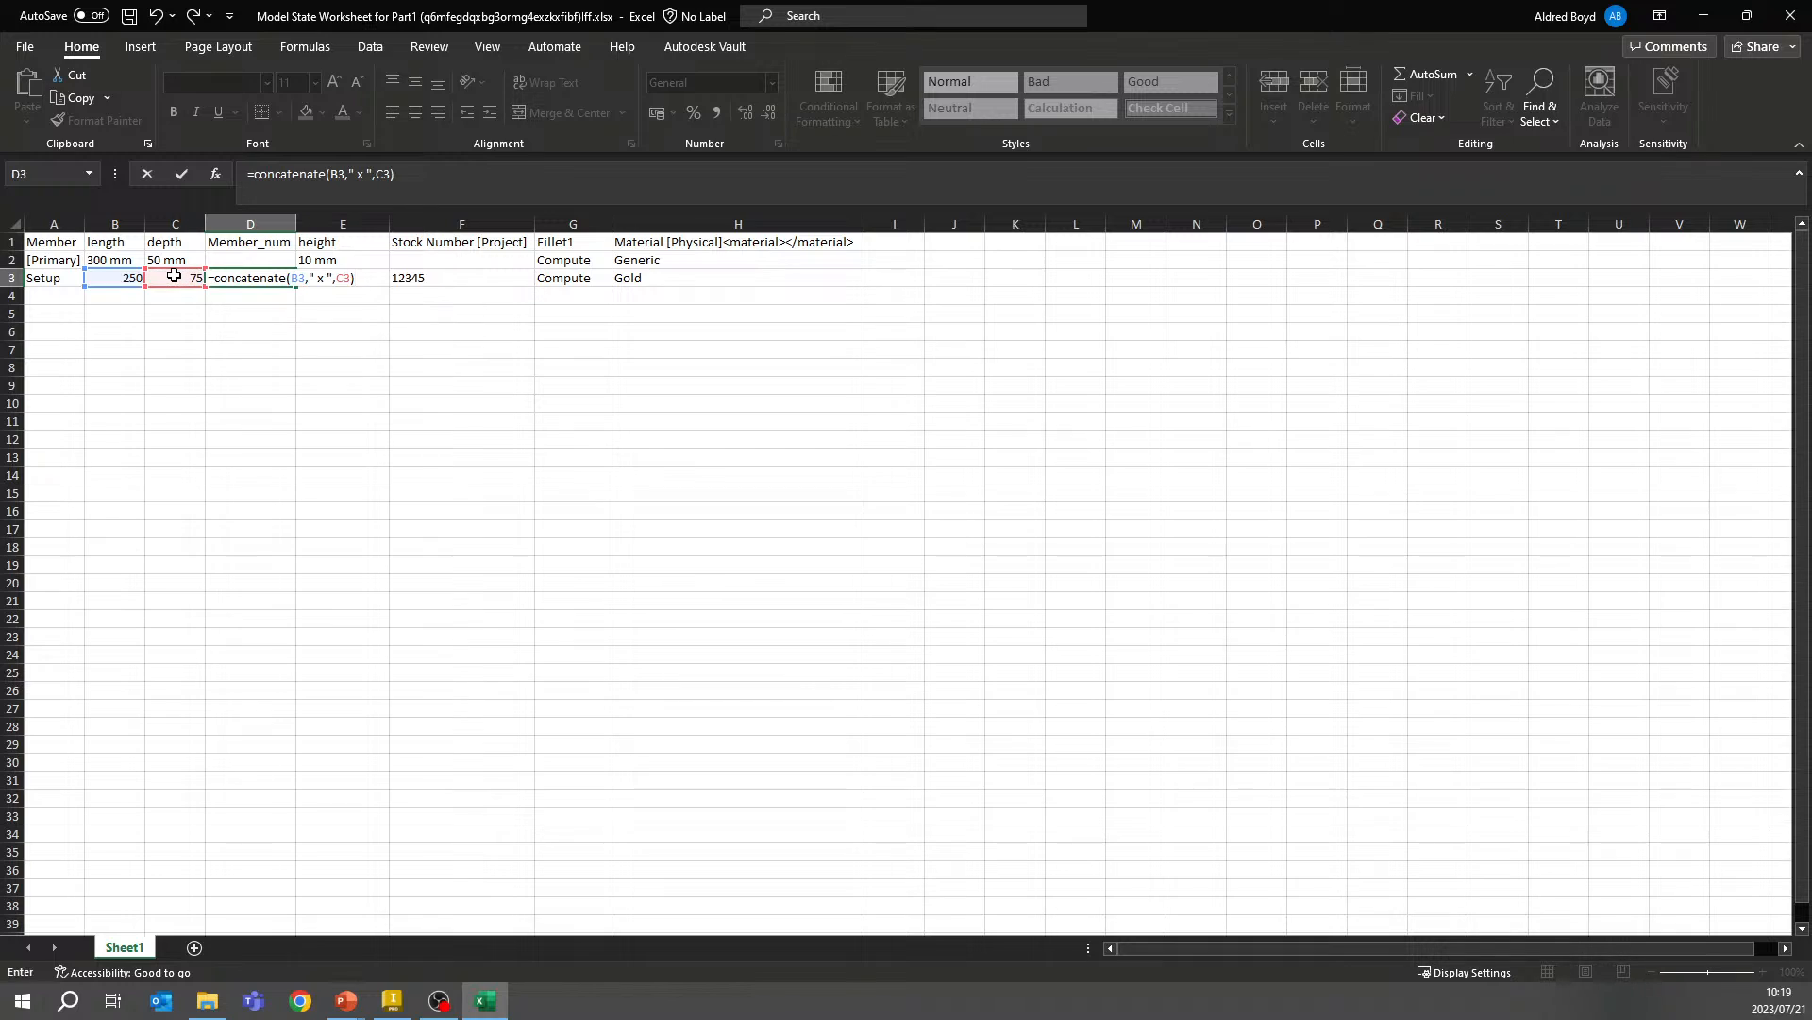
pyautogui.press('Return')
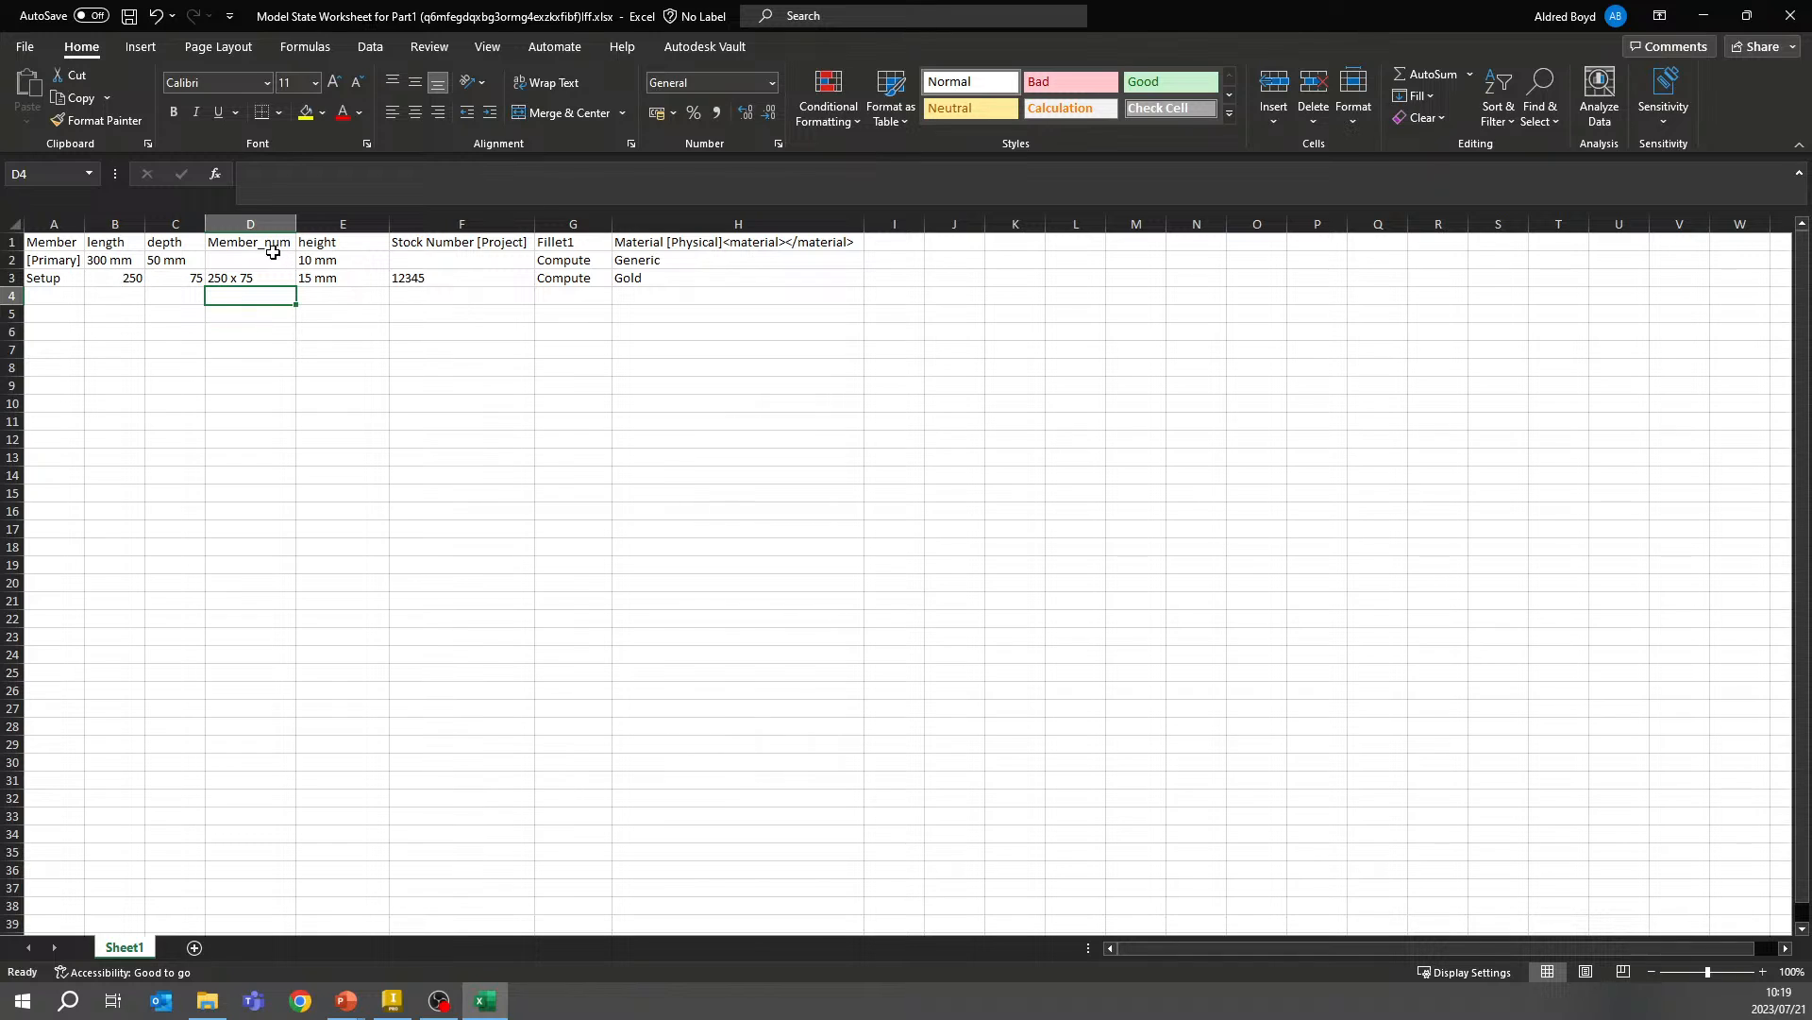
# Copy the Member_num formula into the [Primary] row and fit the column's width to its contents
pyautogui.click(238, 281)
pyautogui.hotkey('ctrl', 'c')
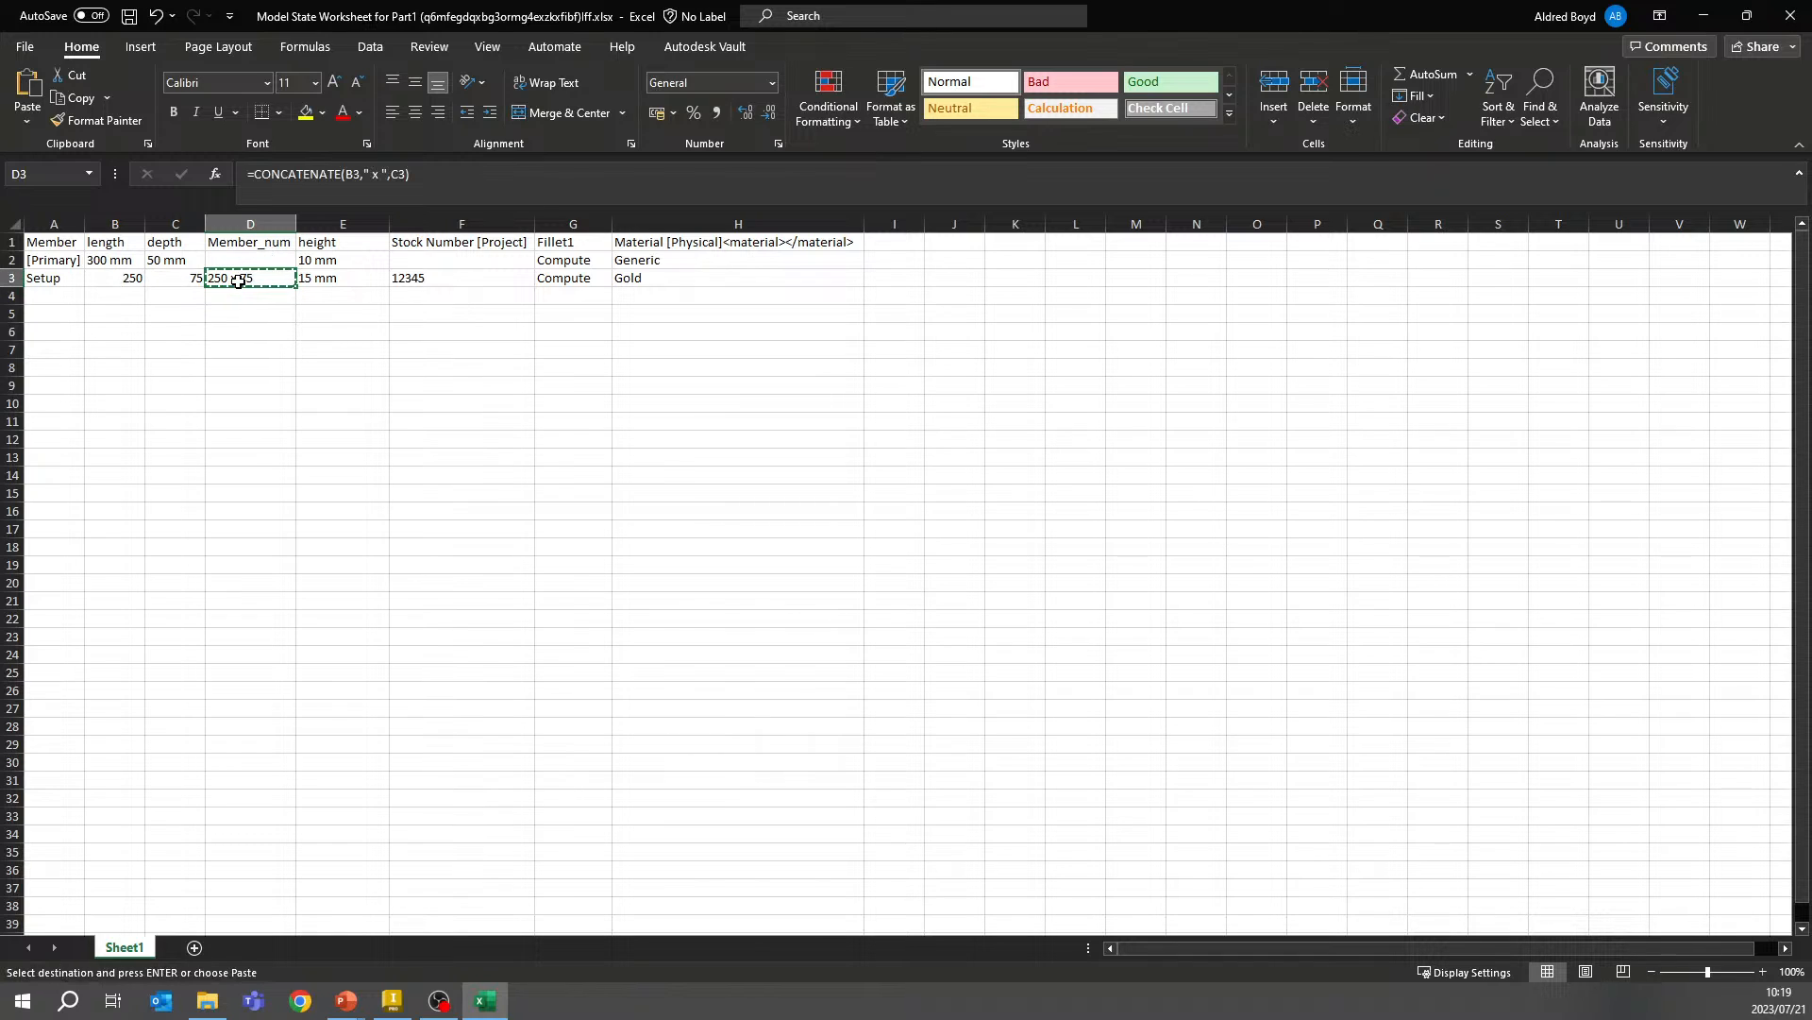
pyautogui.click(248, 259)
pyautogui.hotkey('ctrl', 'v')
pyautogui.click(279, 345)
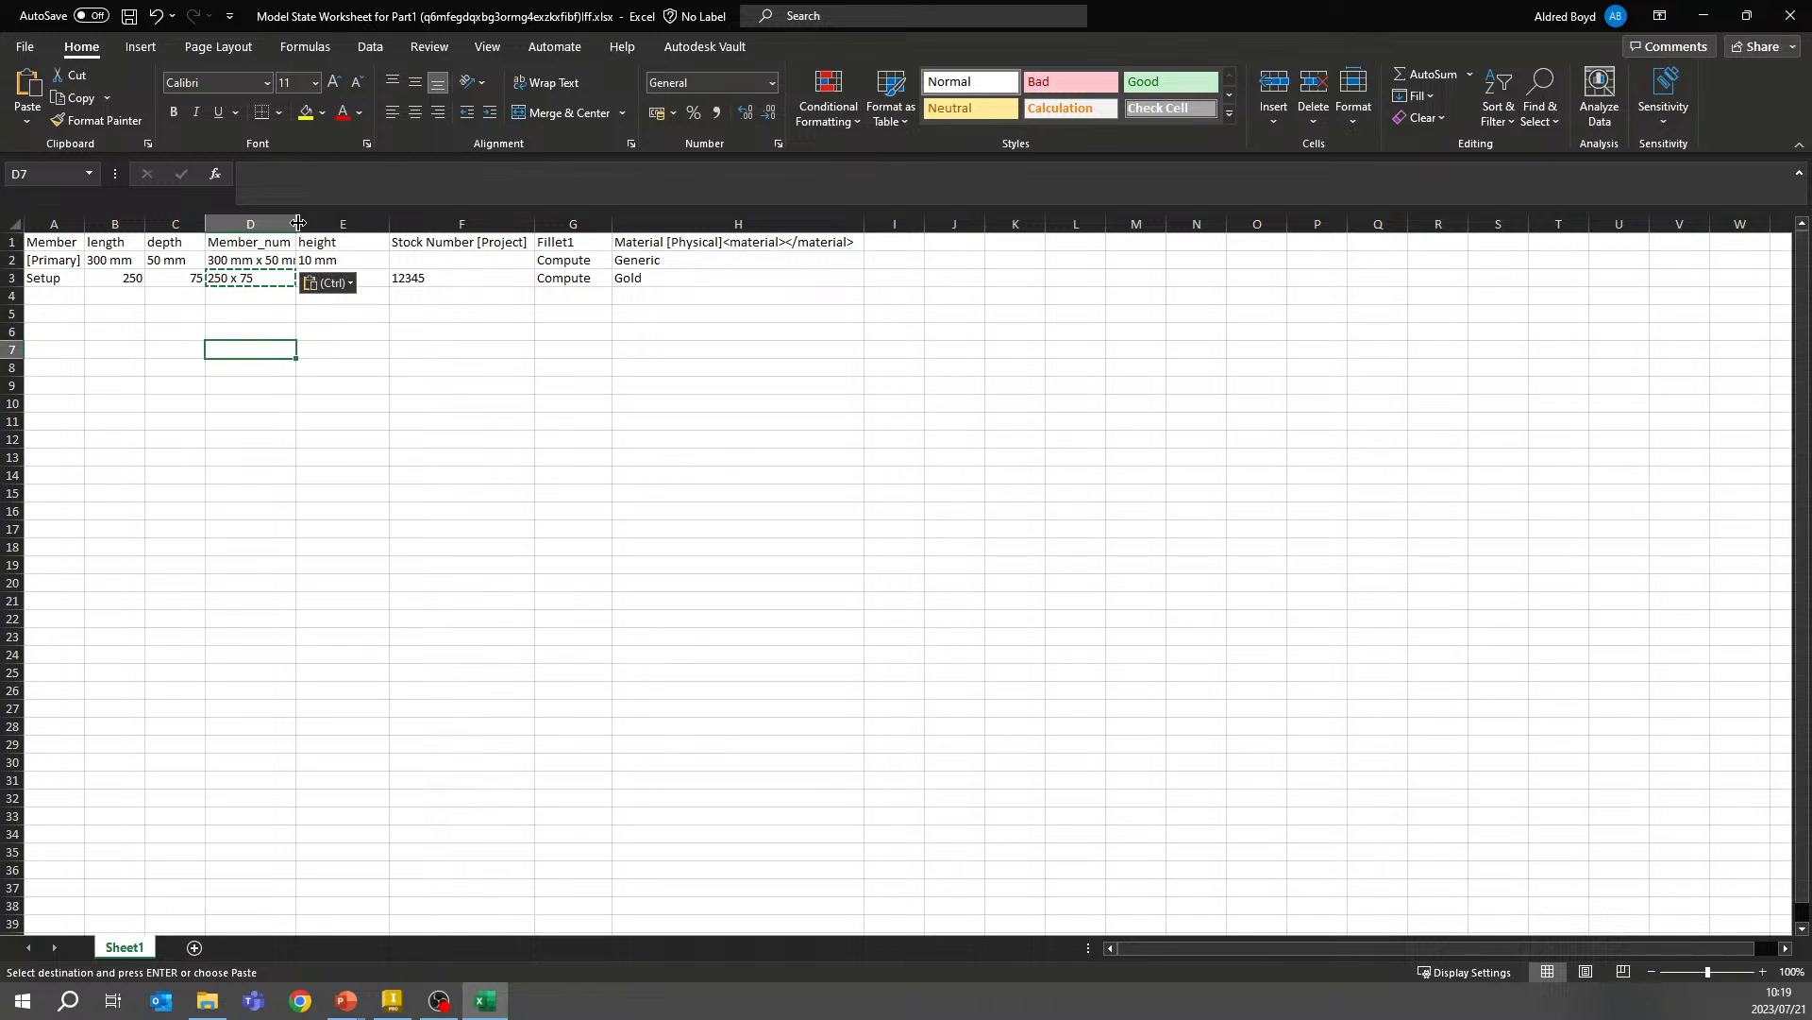
pyautogui.doubleClick(292, 226)
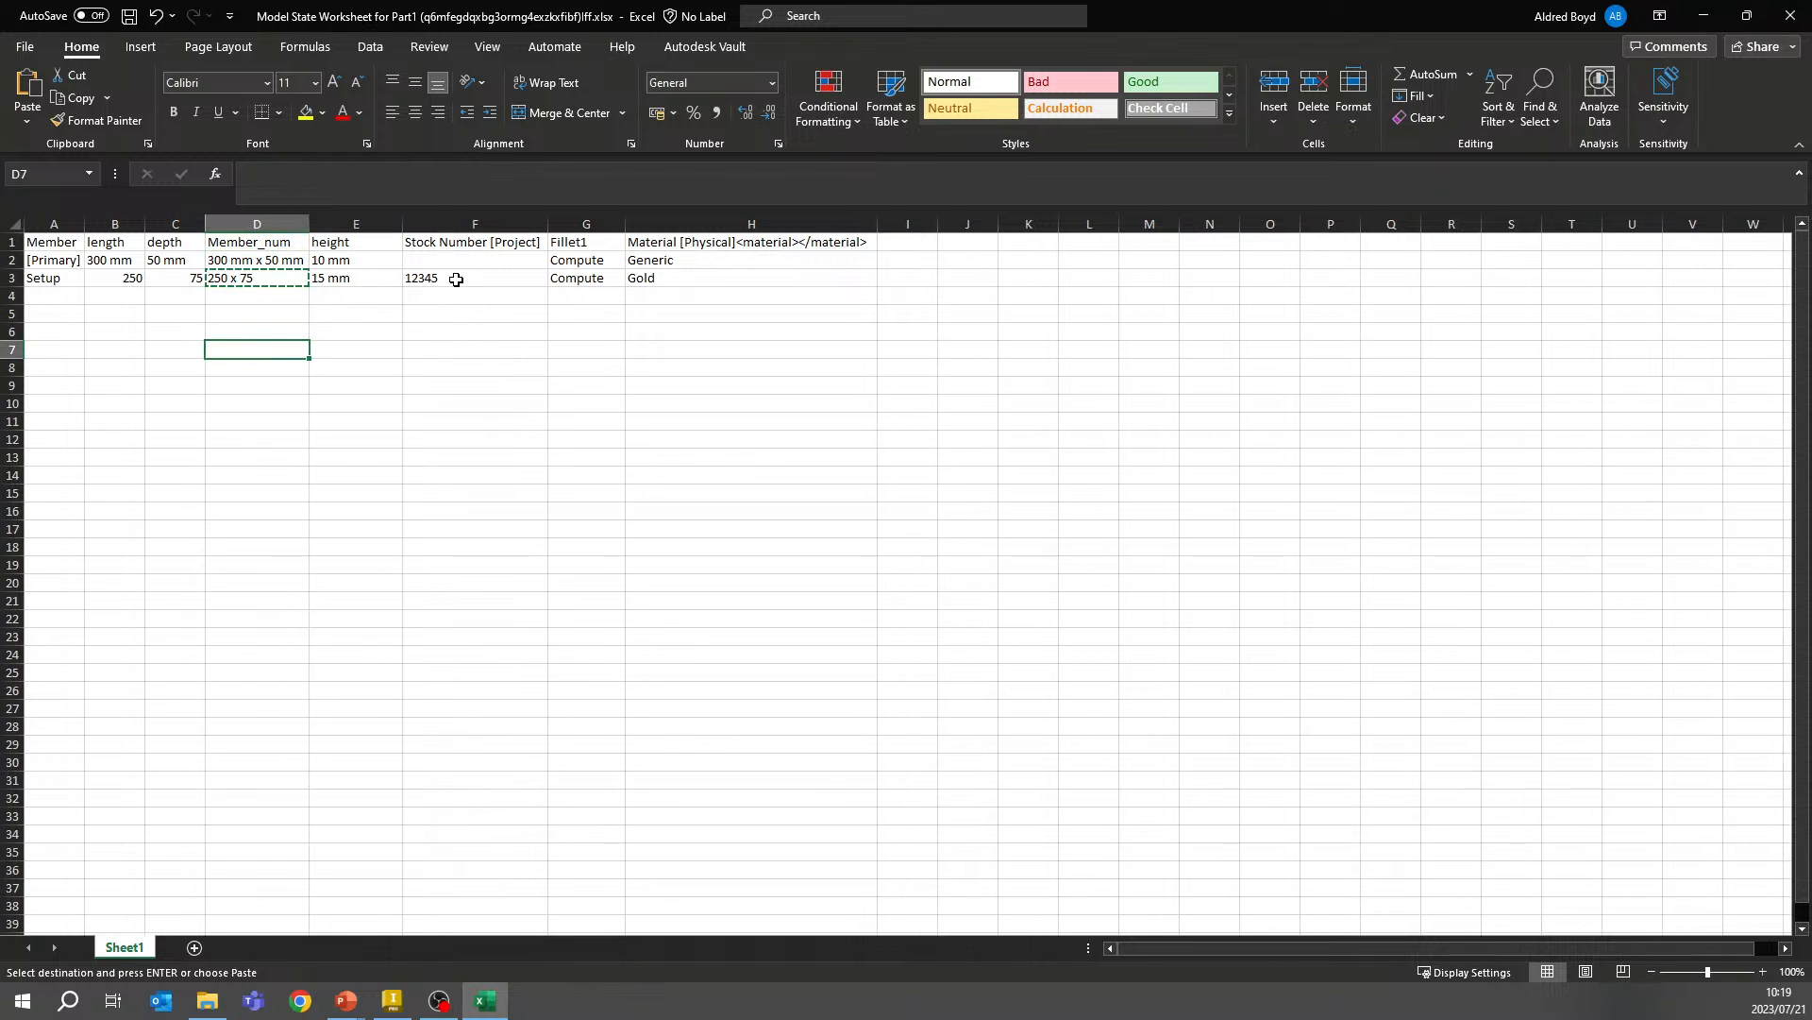
# Copy the whole Setup row and paste it into rows 4 to 6
pyautogui.click(21, 276)
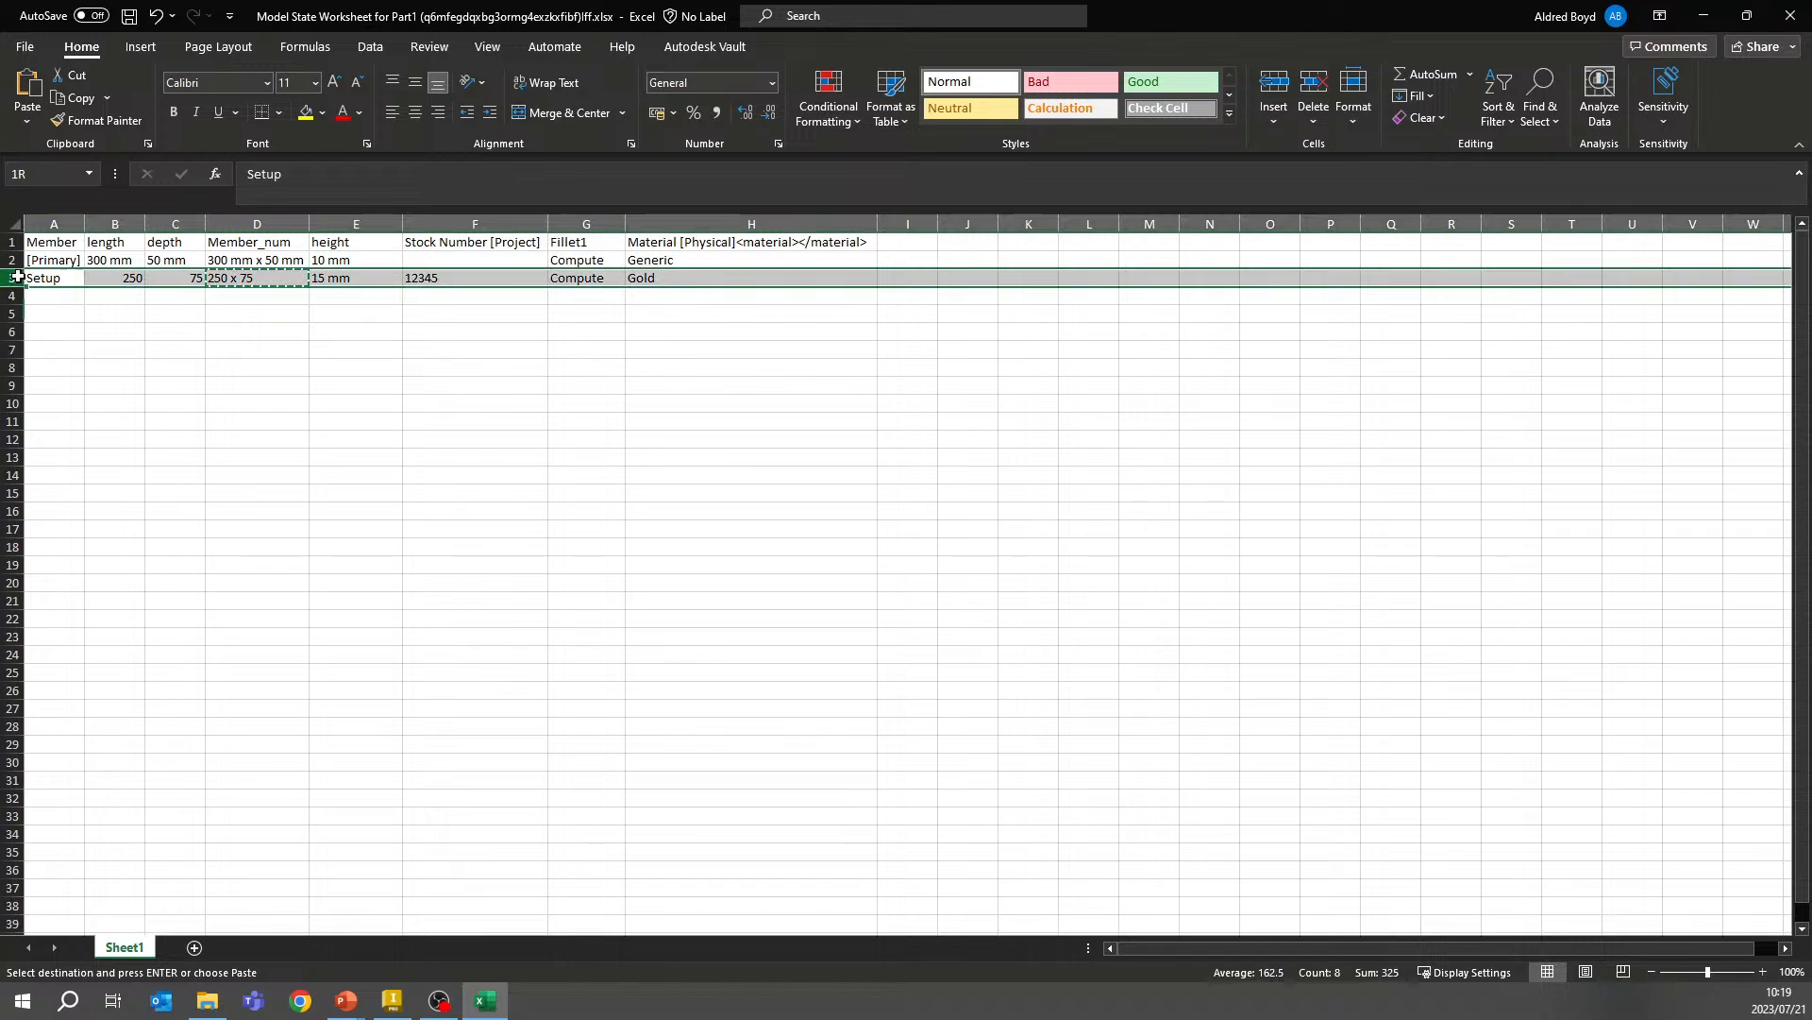
pyautogui.rightClick(20, 277)
pyautogui.click(72, 351)
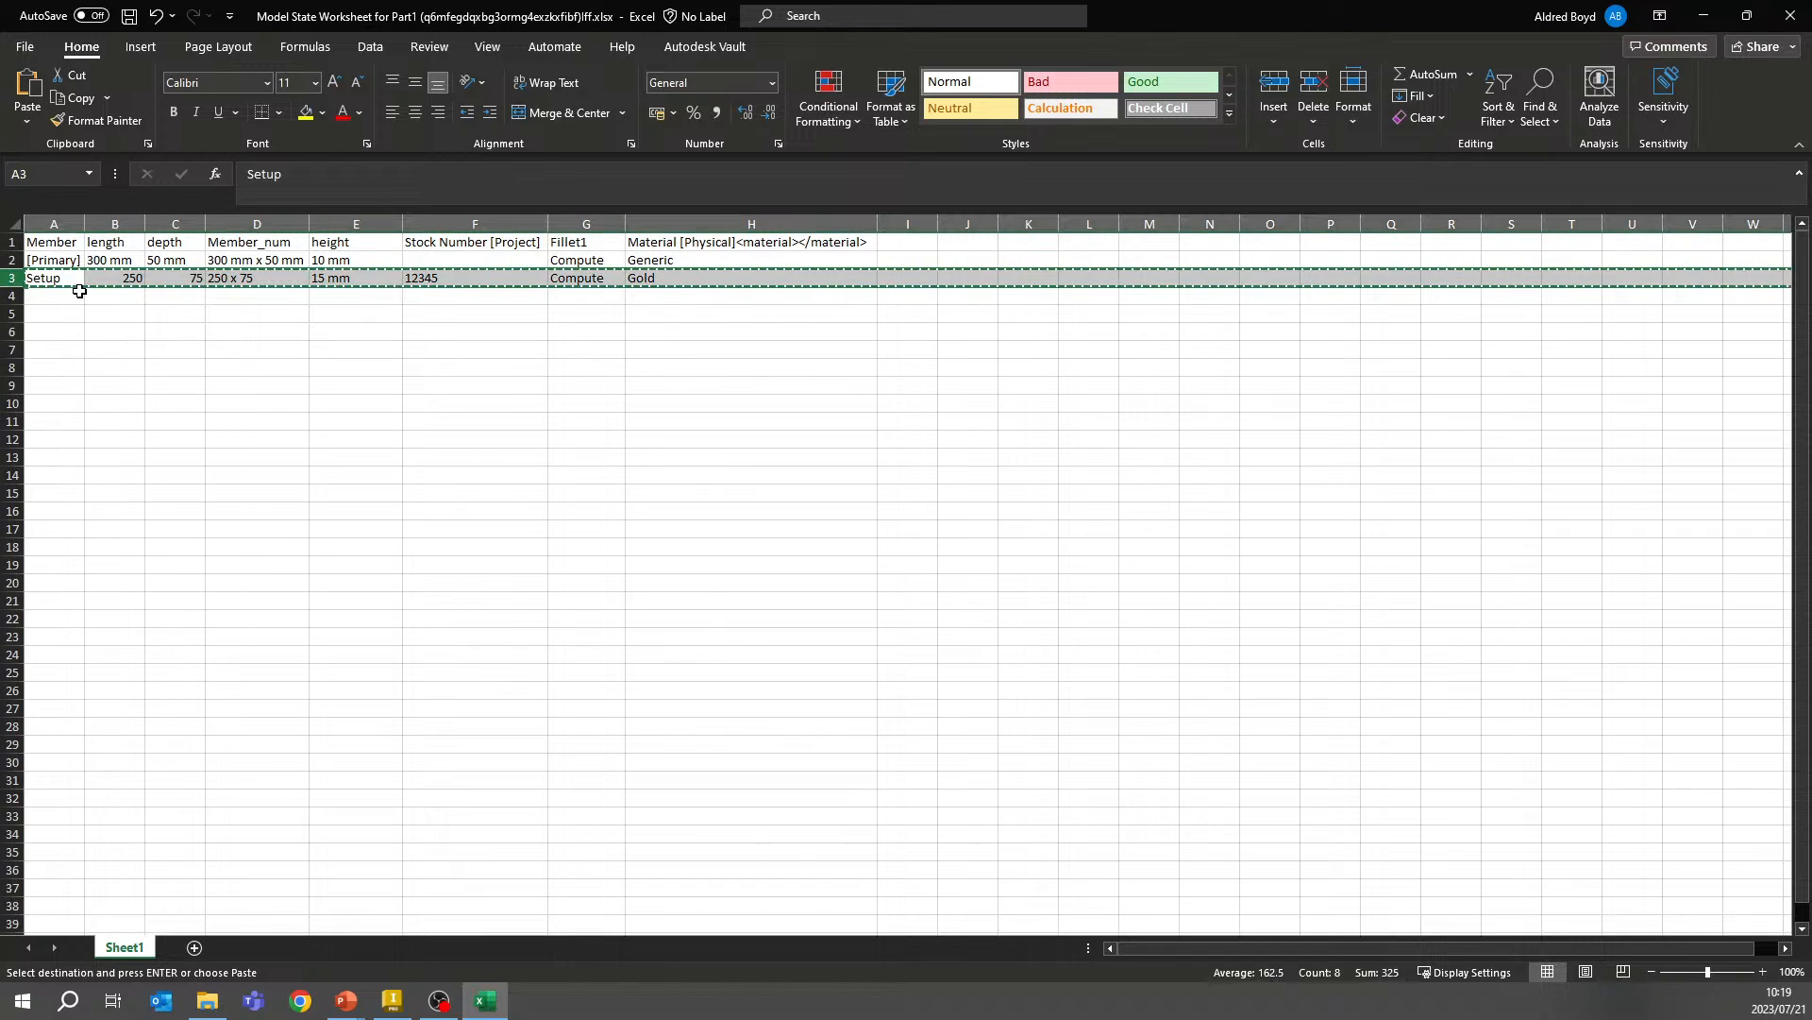
pyautogui.moveTo(15, 296); pyautogui.dragTo(23, 333)
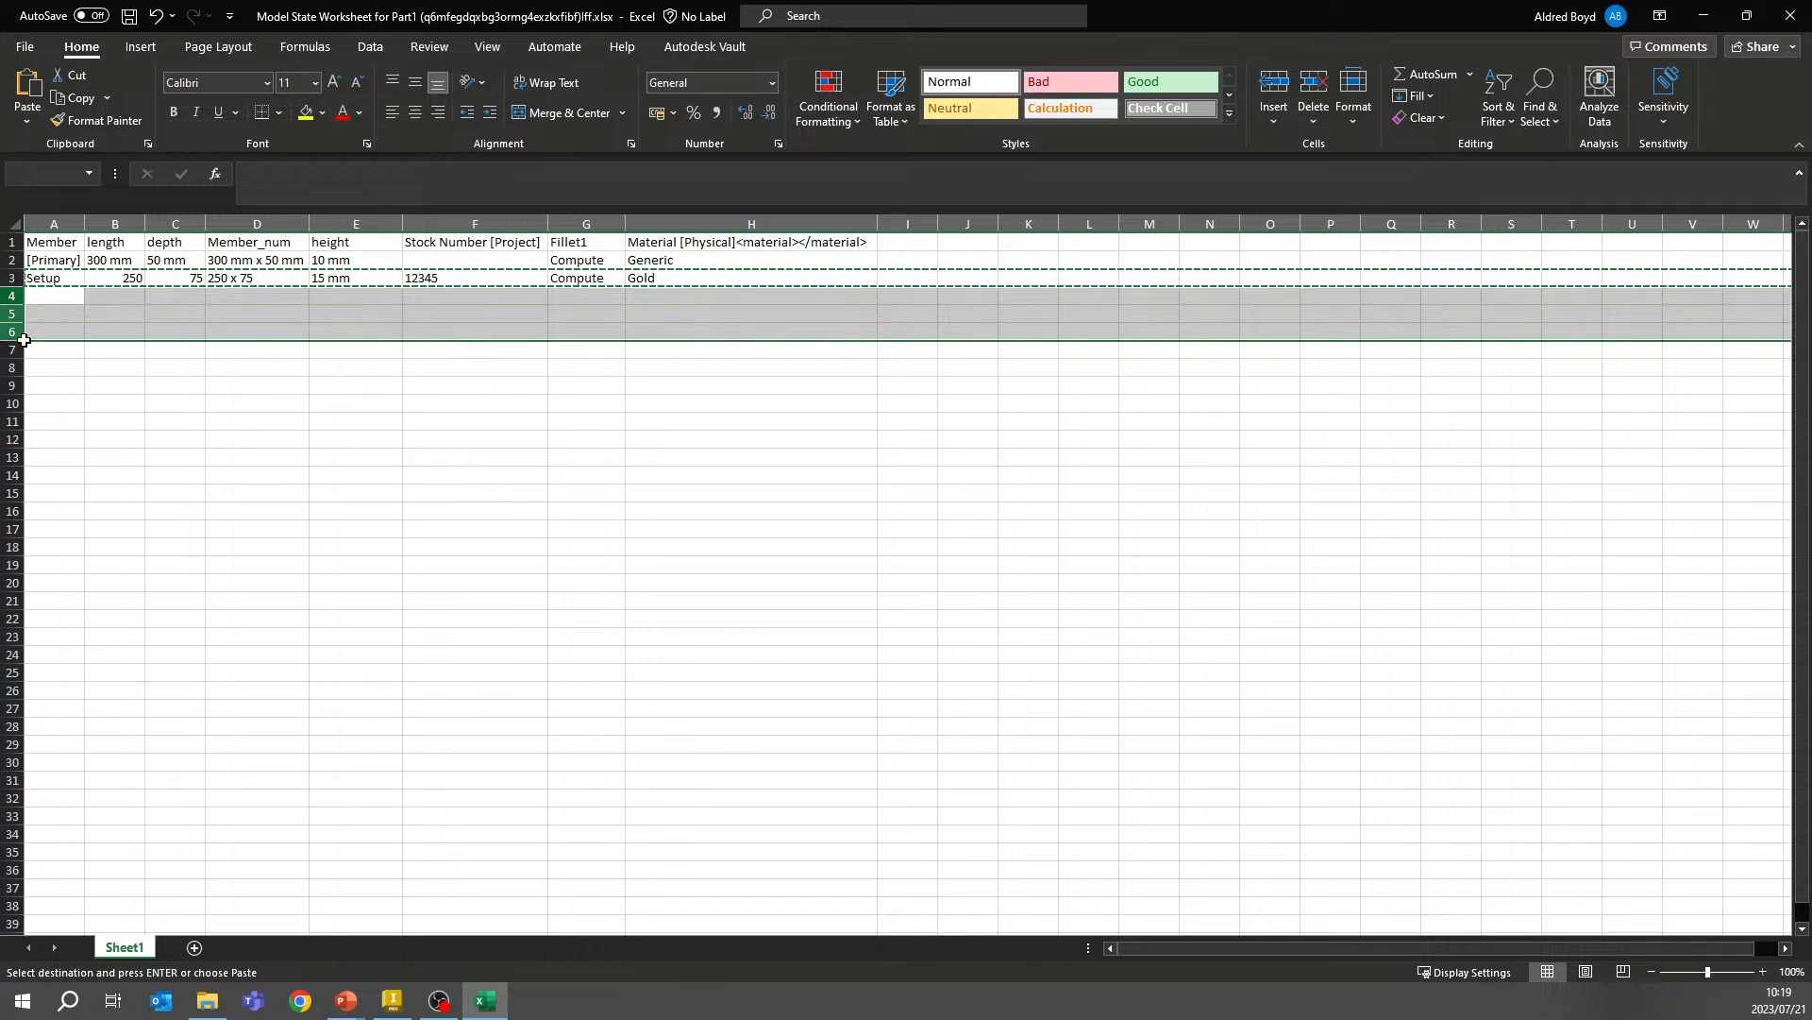
pyautogui.rightClick(24, 336)
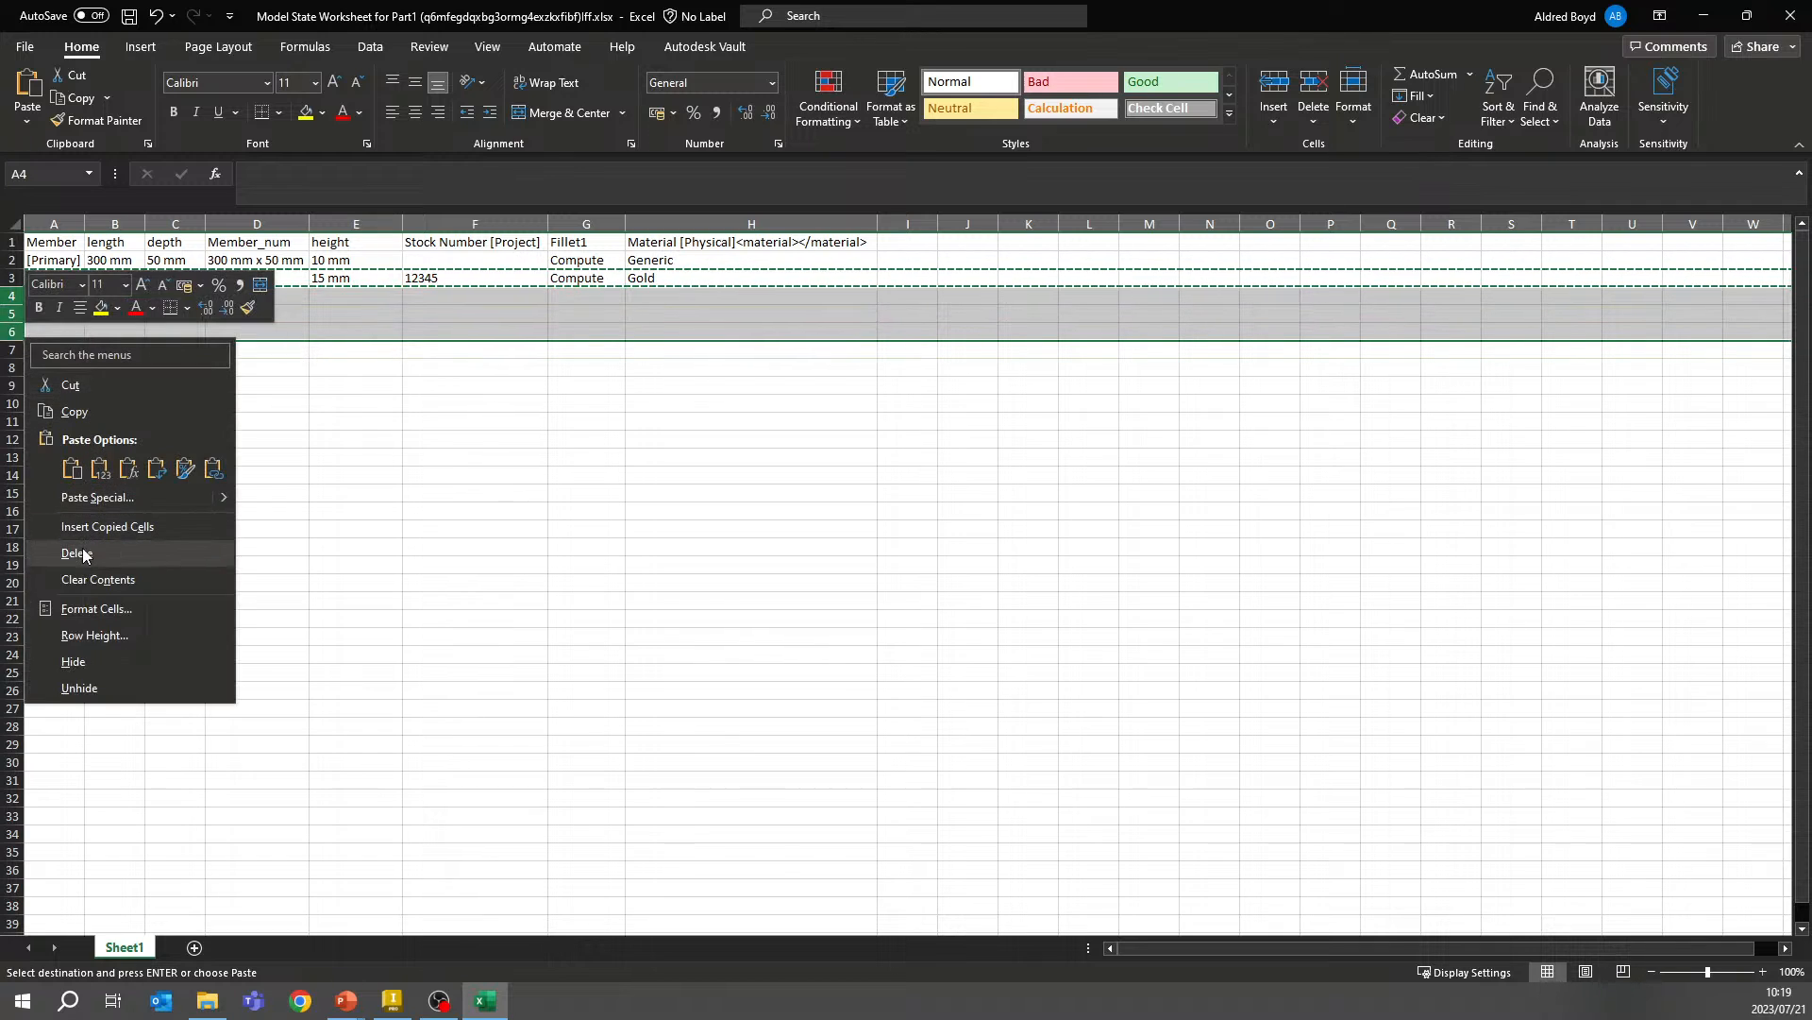
pyautogui.click(72, 468)
pyautogui.click(284, 402)
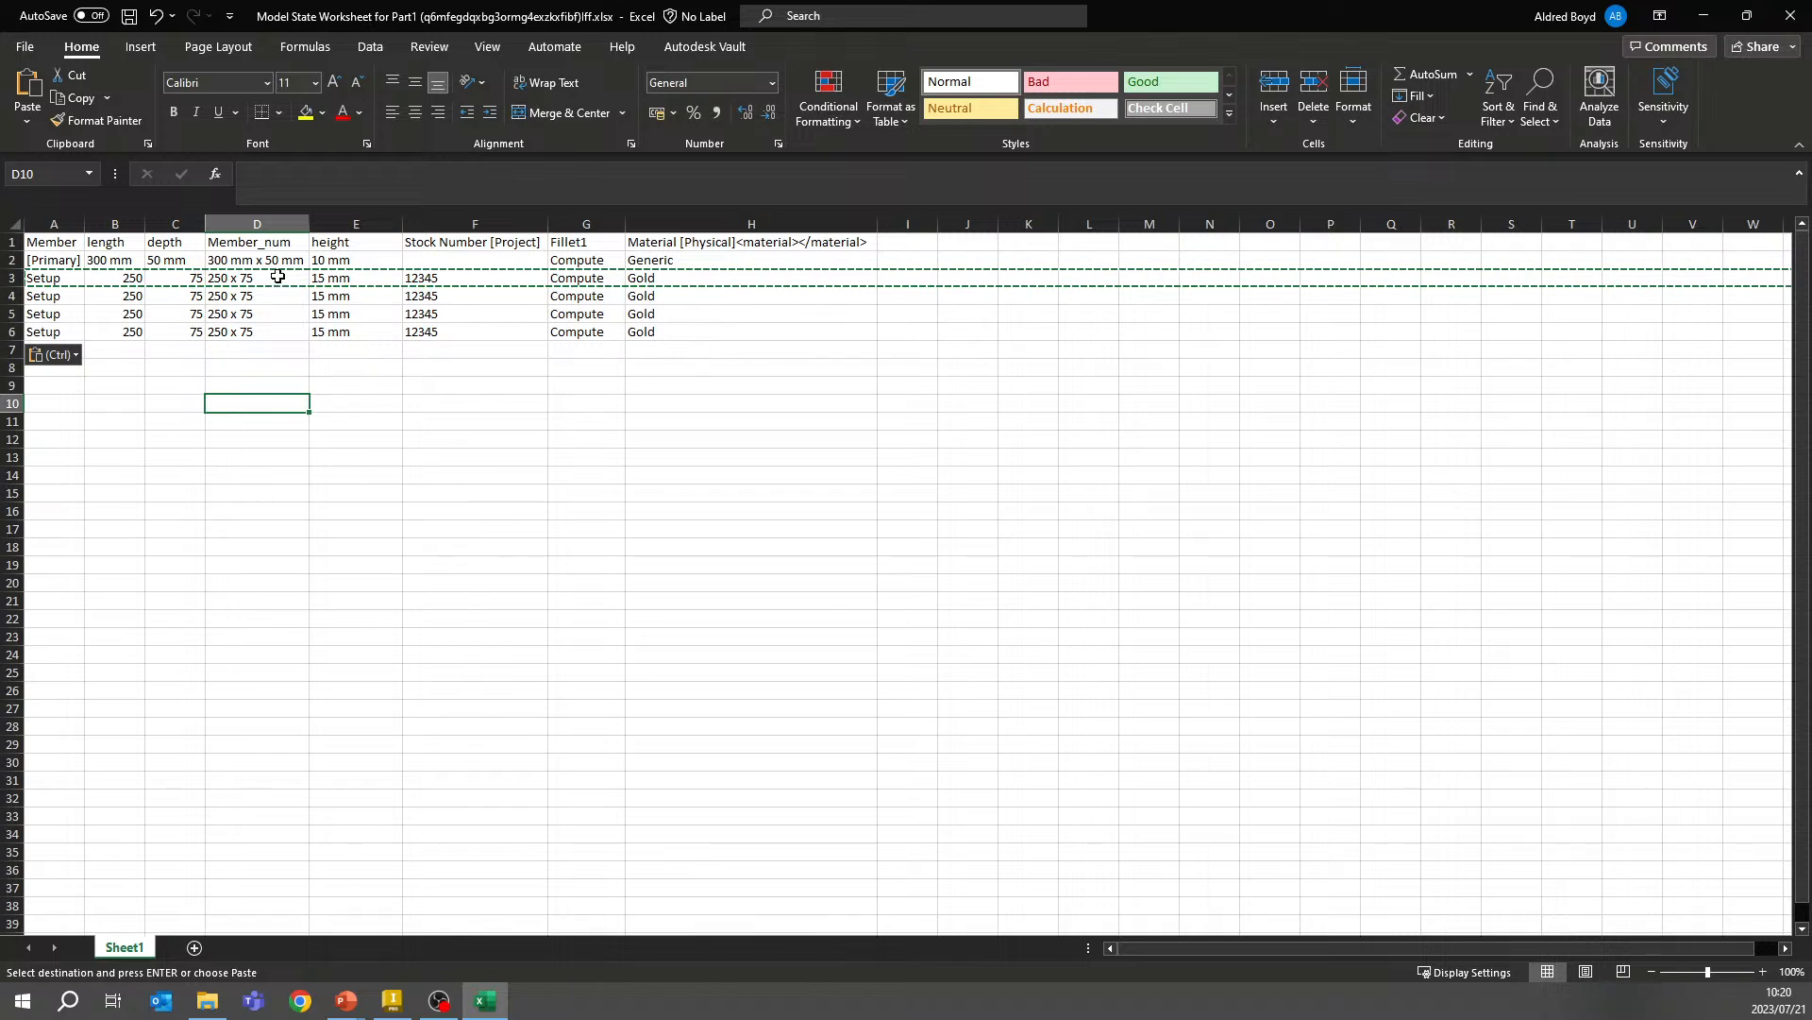
# Set the length of the Setup copies in rows 5 and 6 to 300
pyautogui.click(132, 298)
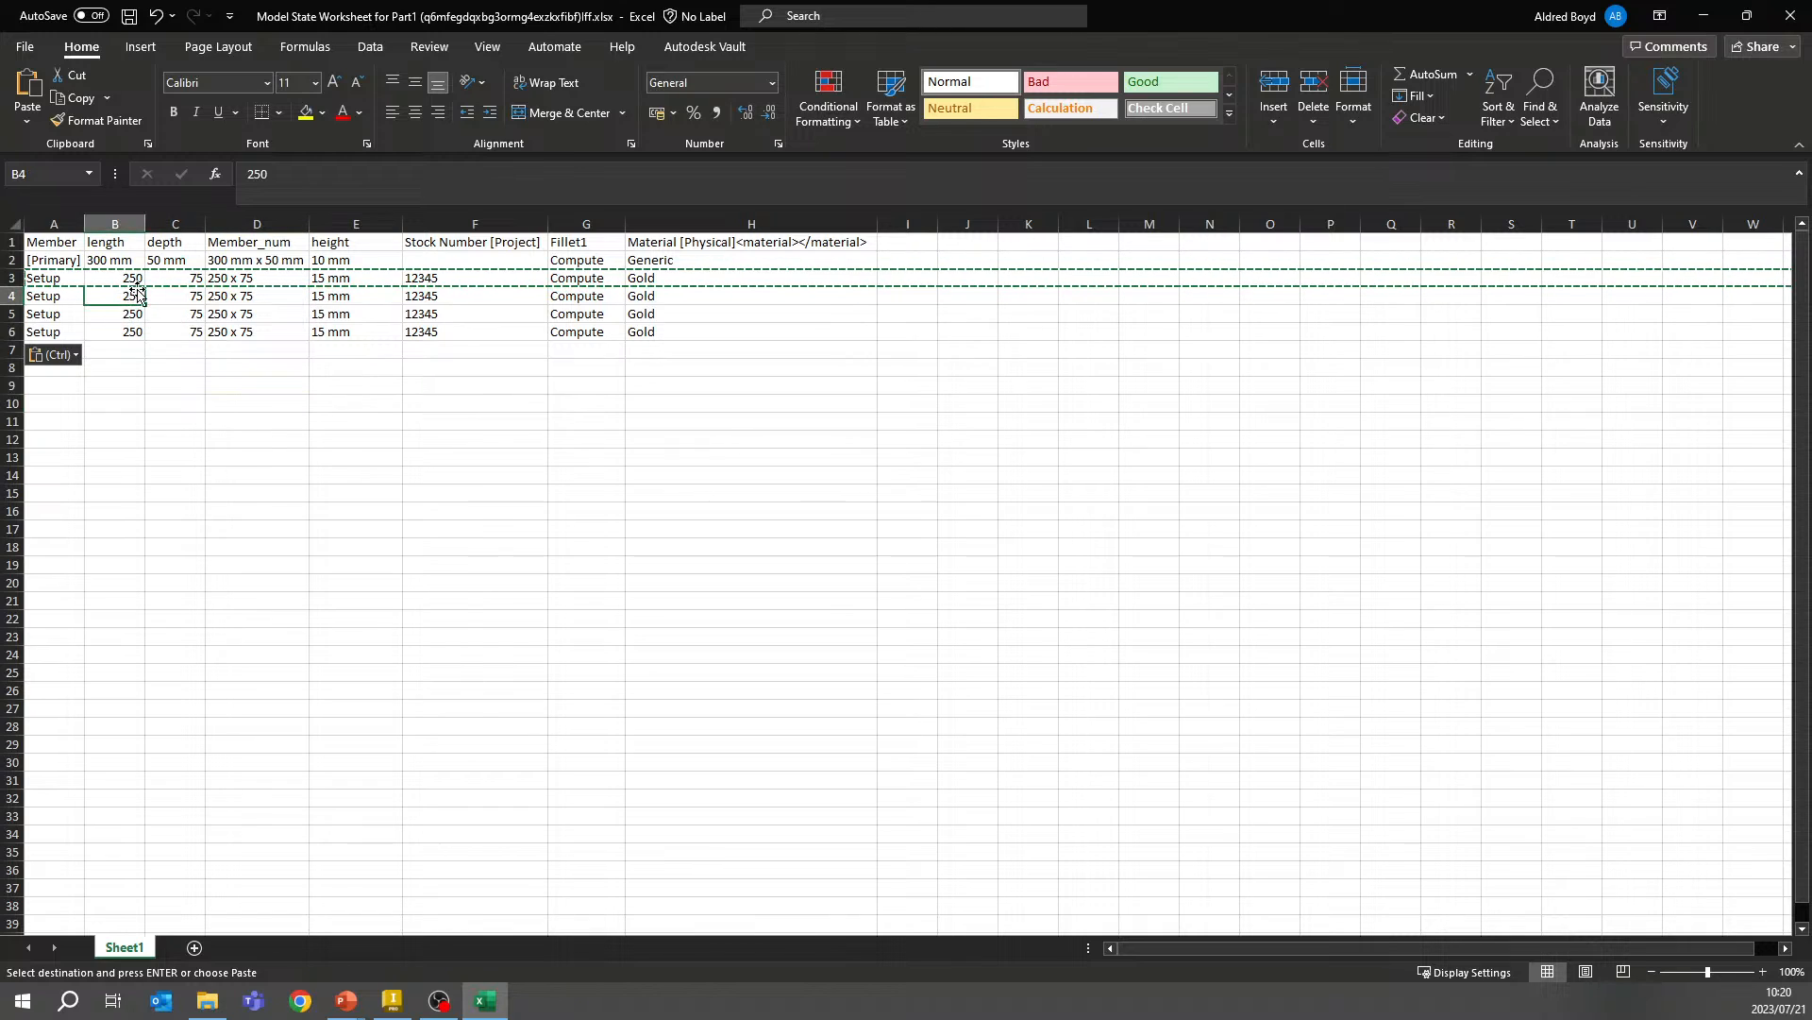
pyautogui.write('300')
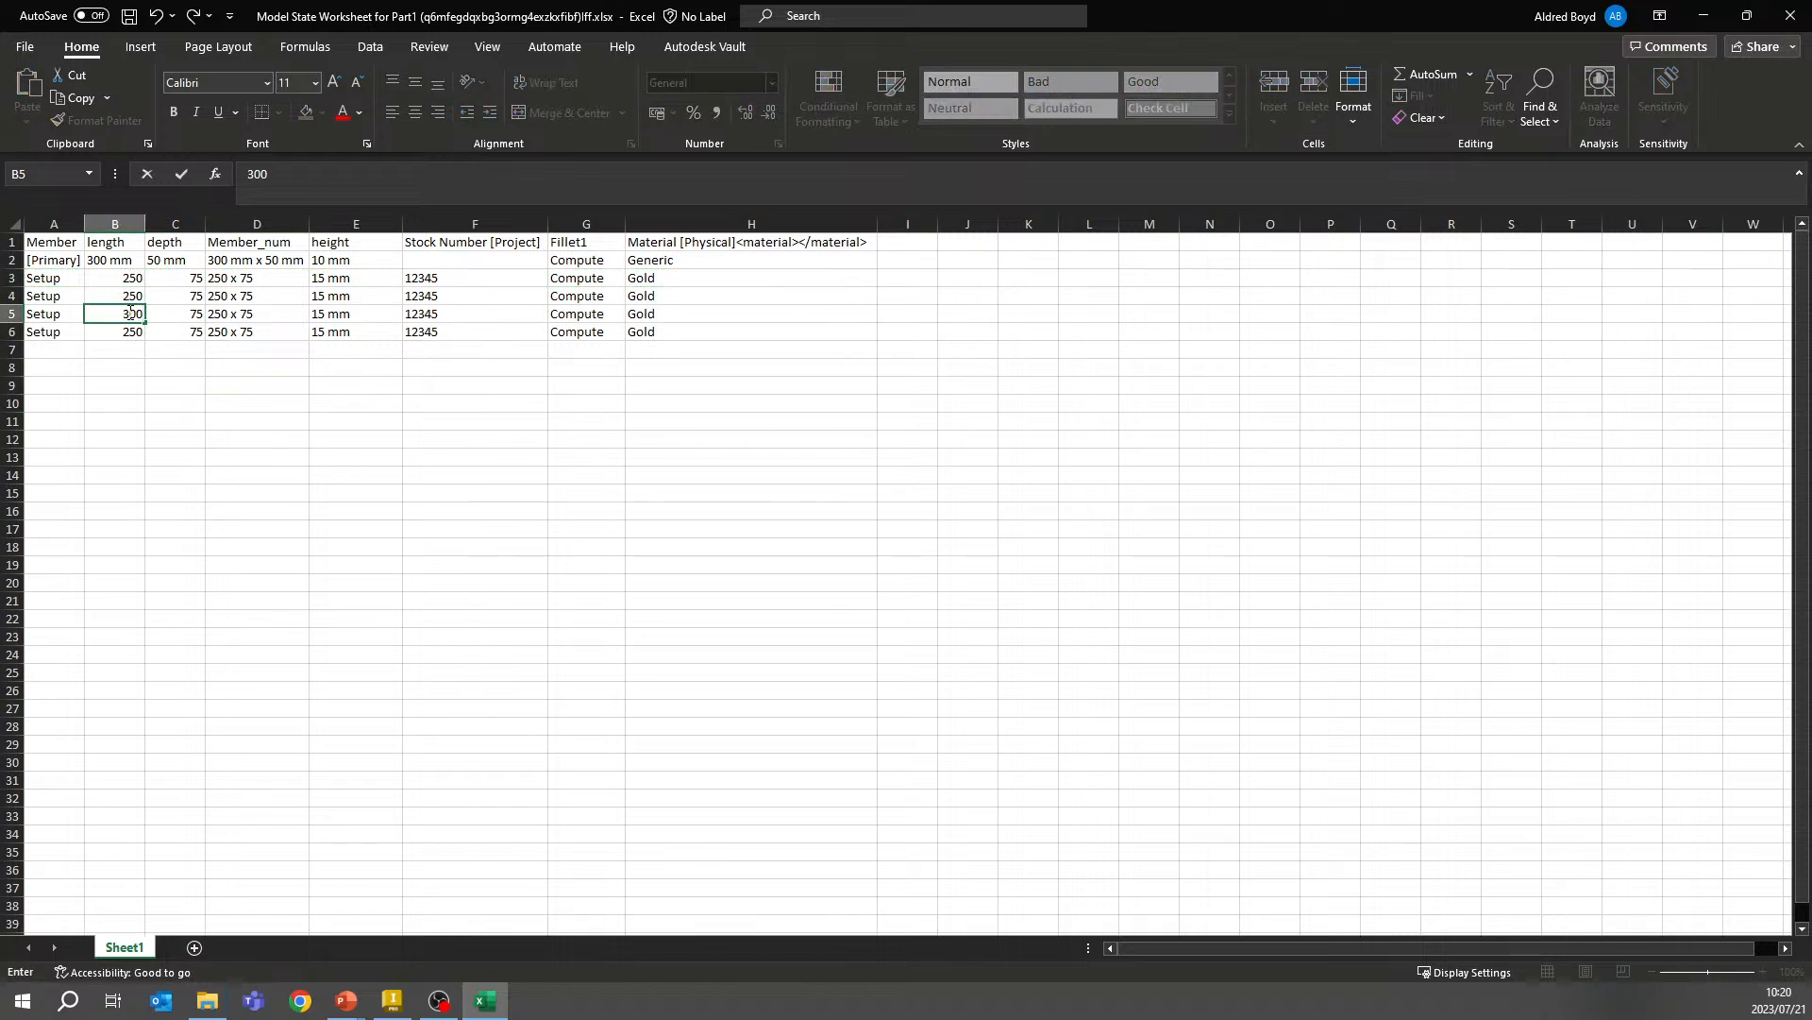
pyautogui.click(118, 334)
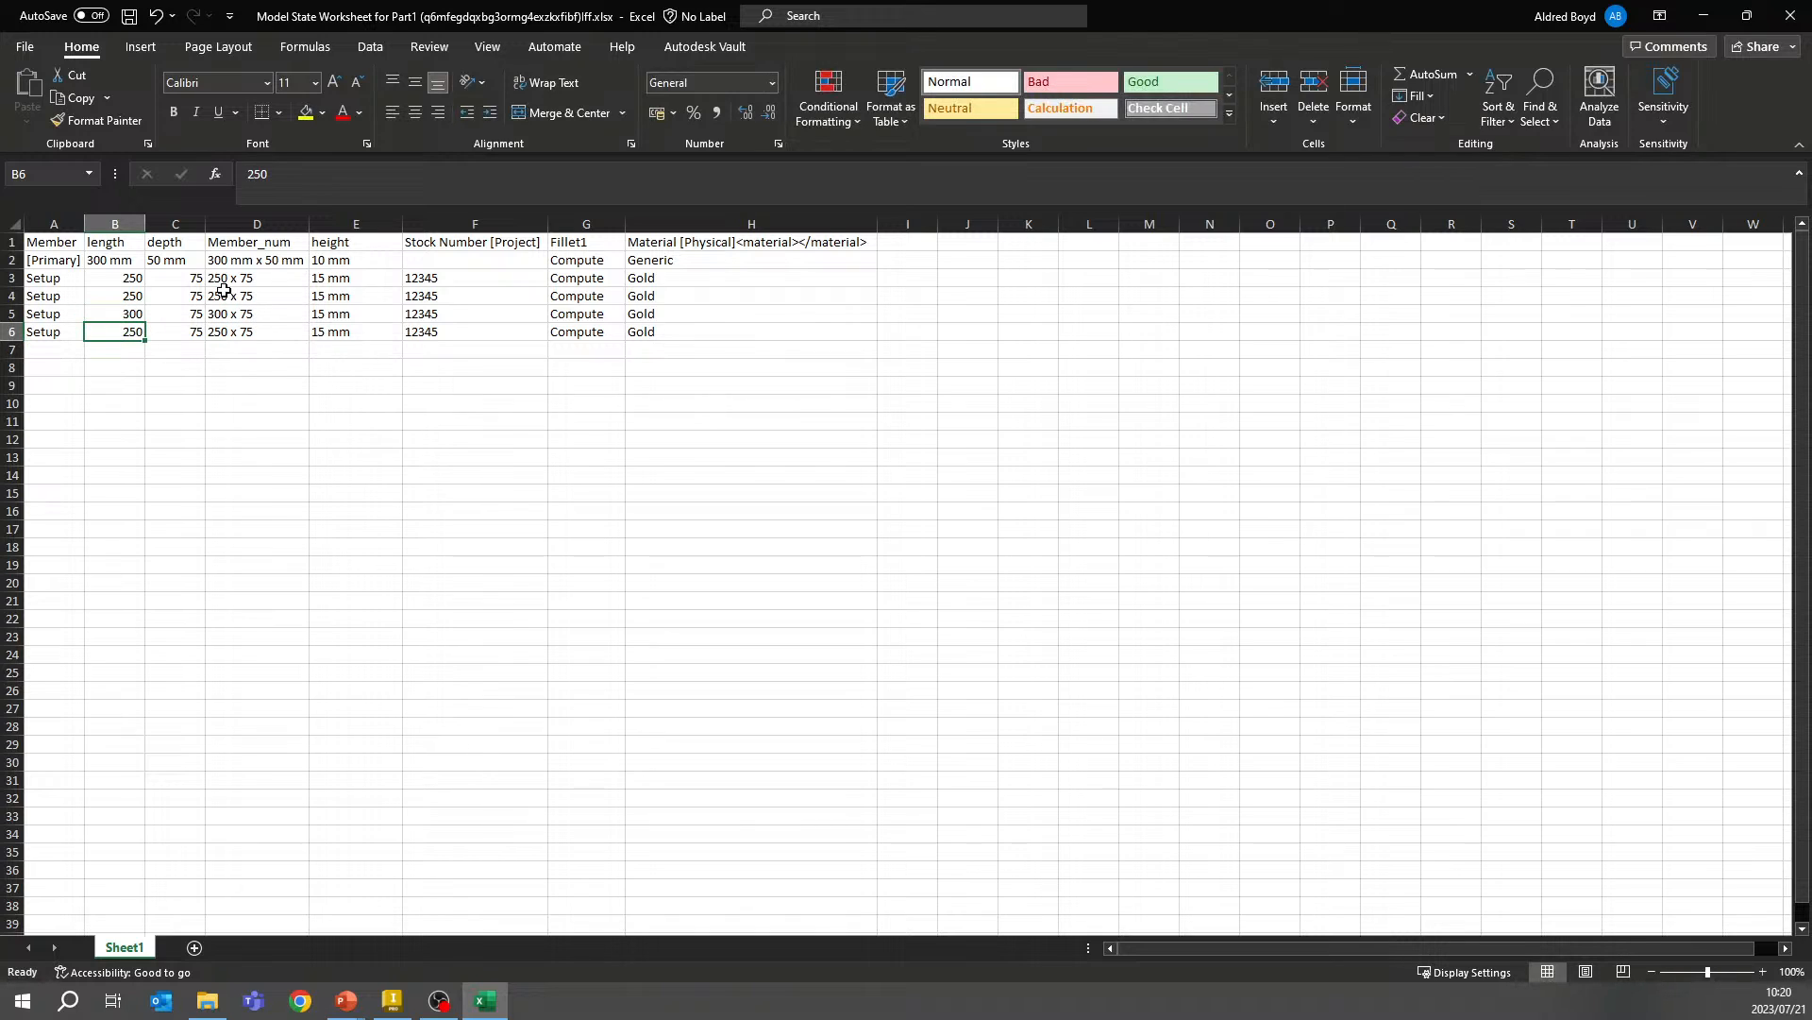
pyautogui.write('300')
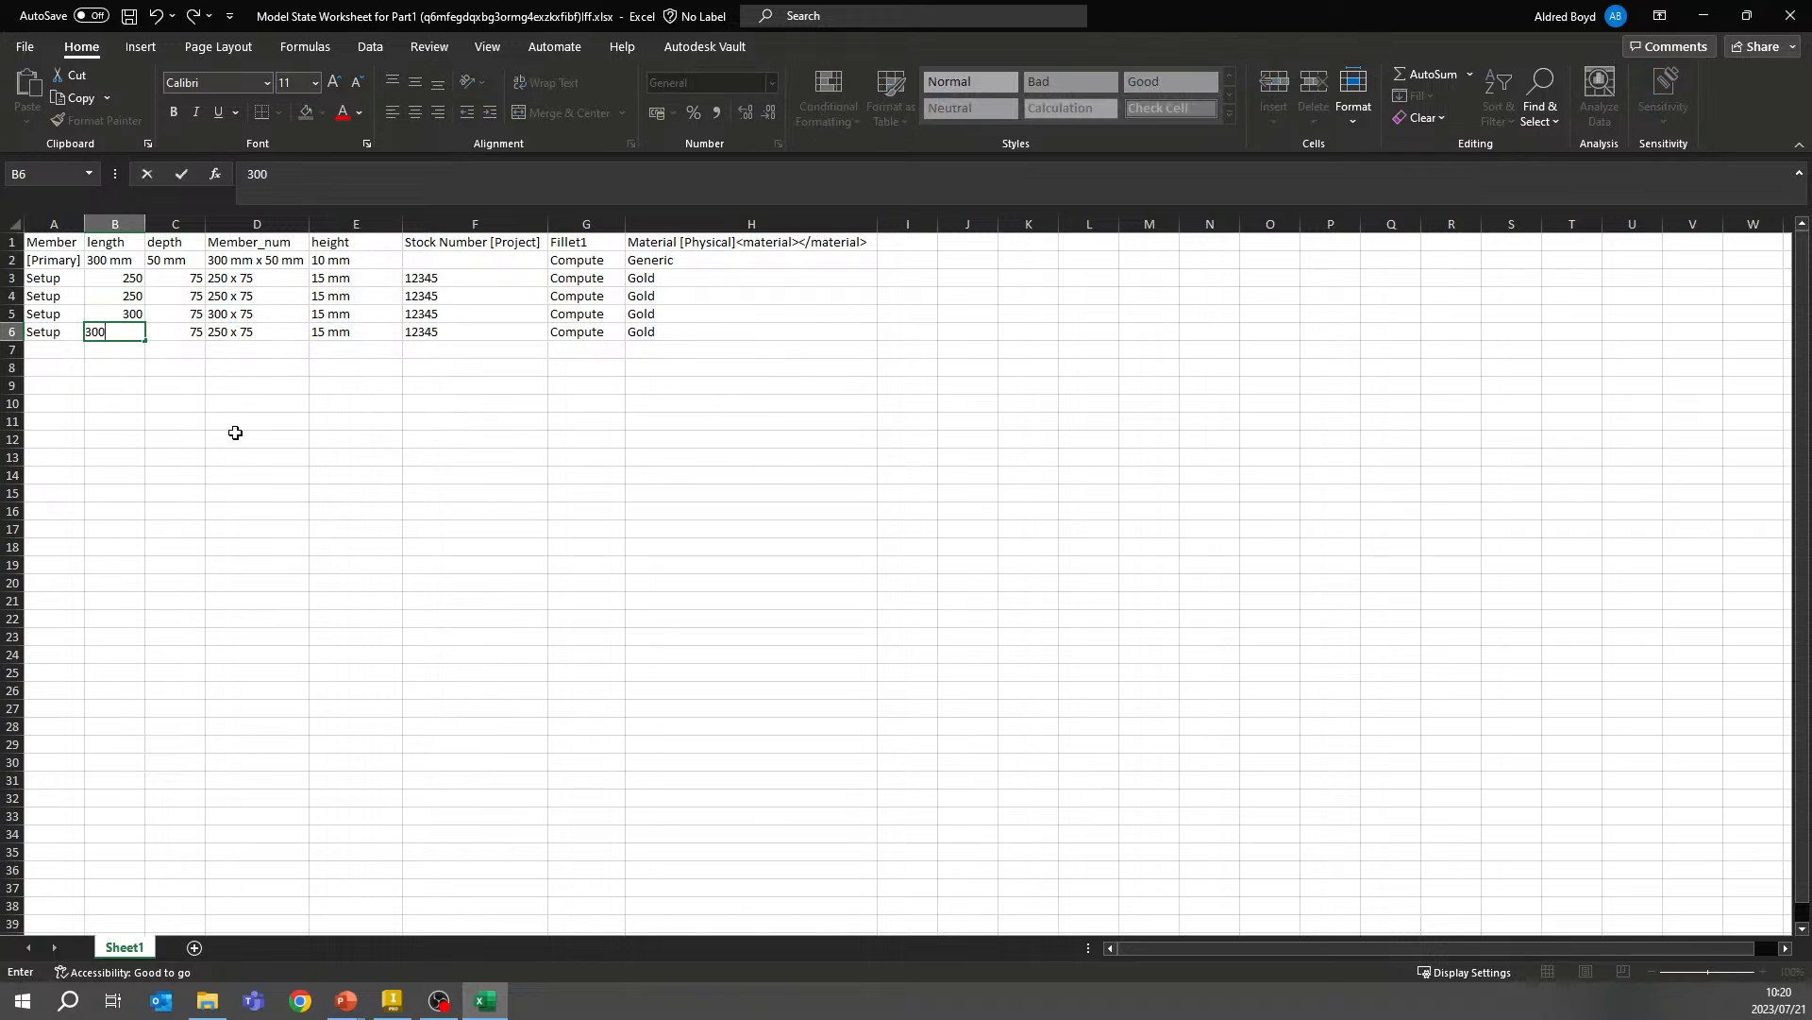
pyautogui.click(211, 358)
# Set the depth to 80 in row 4, 75 in row 5 and 80 in row 6
pyautogui.click(198, 298)
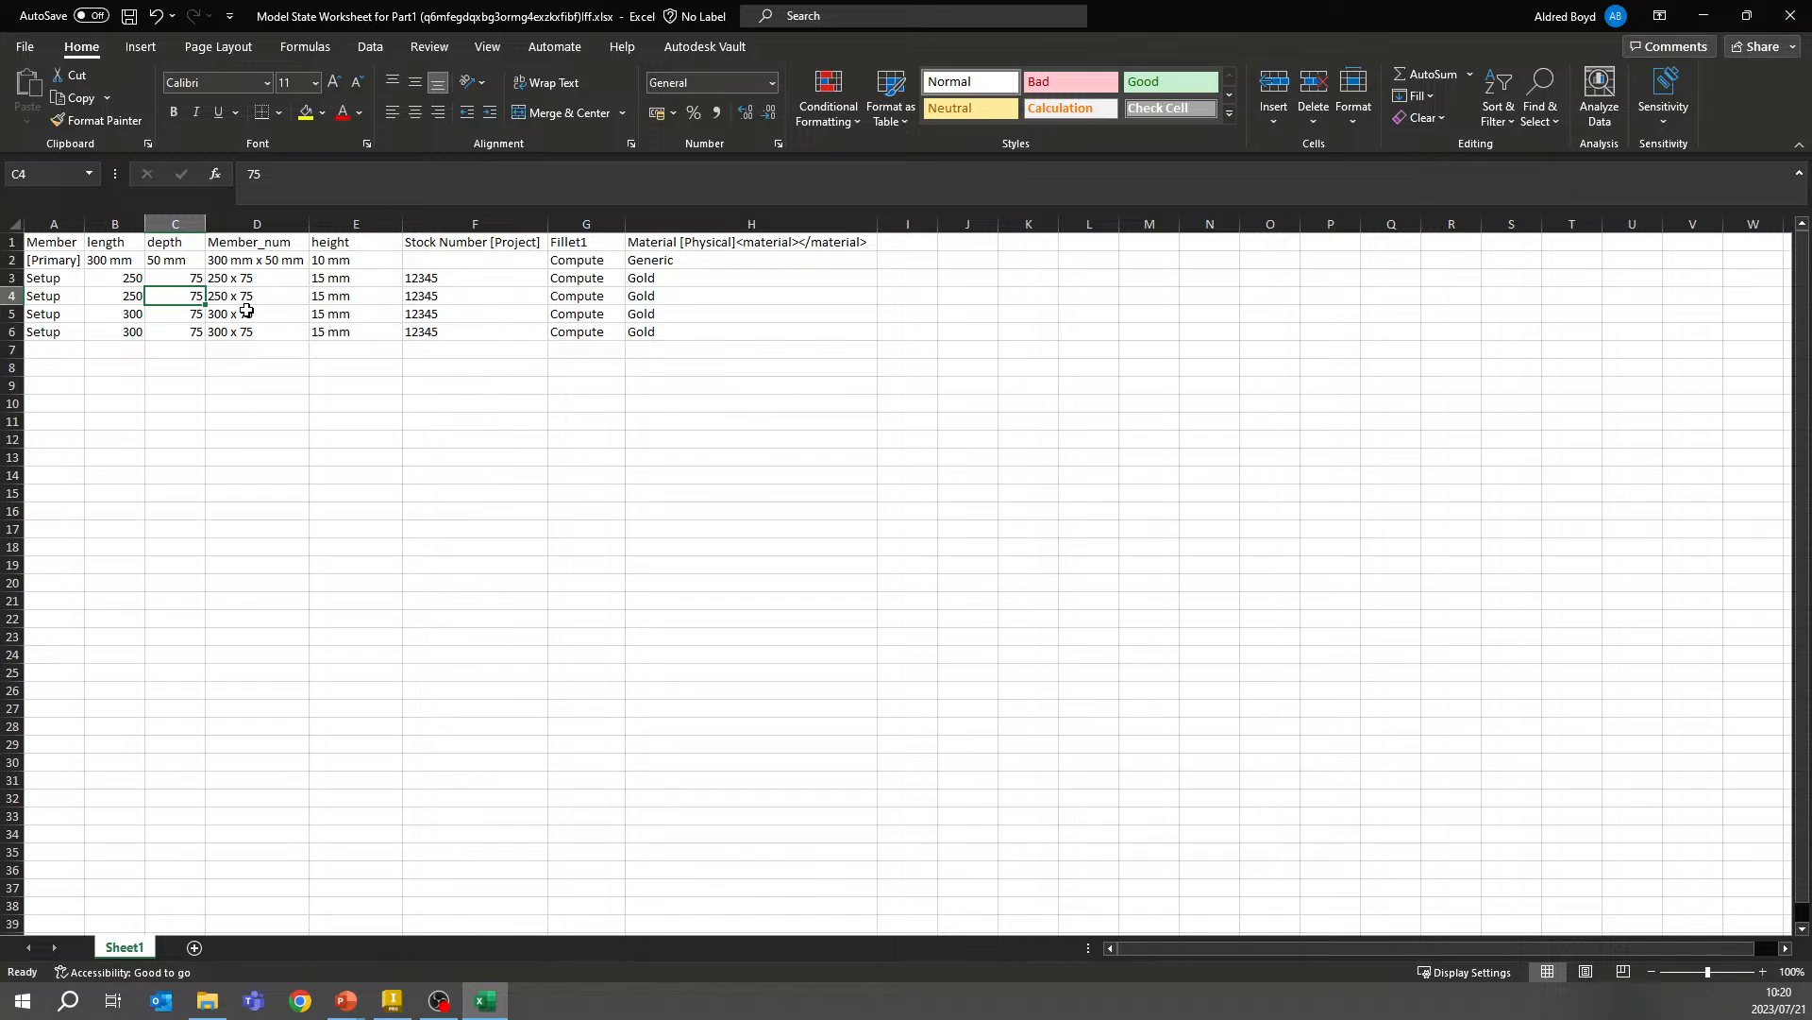
pyautogui.write('80')
pyautogui.press('Return')
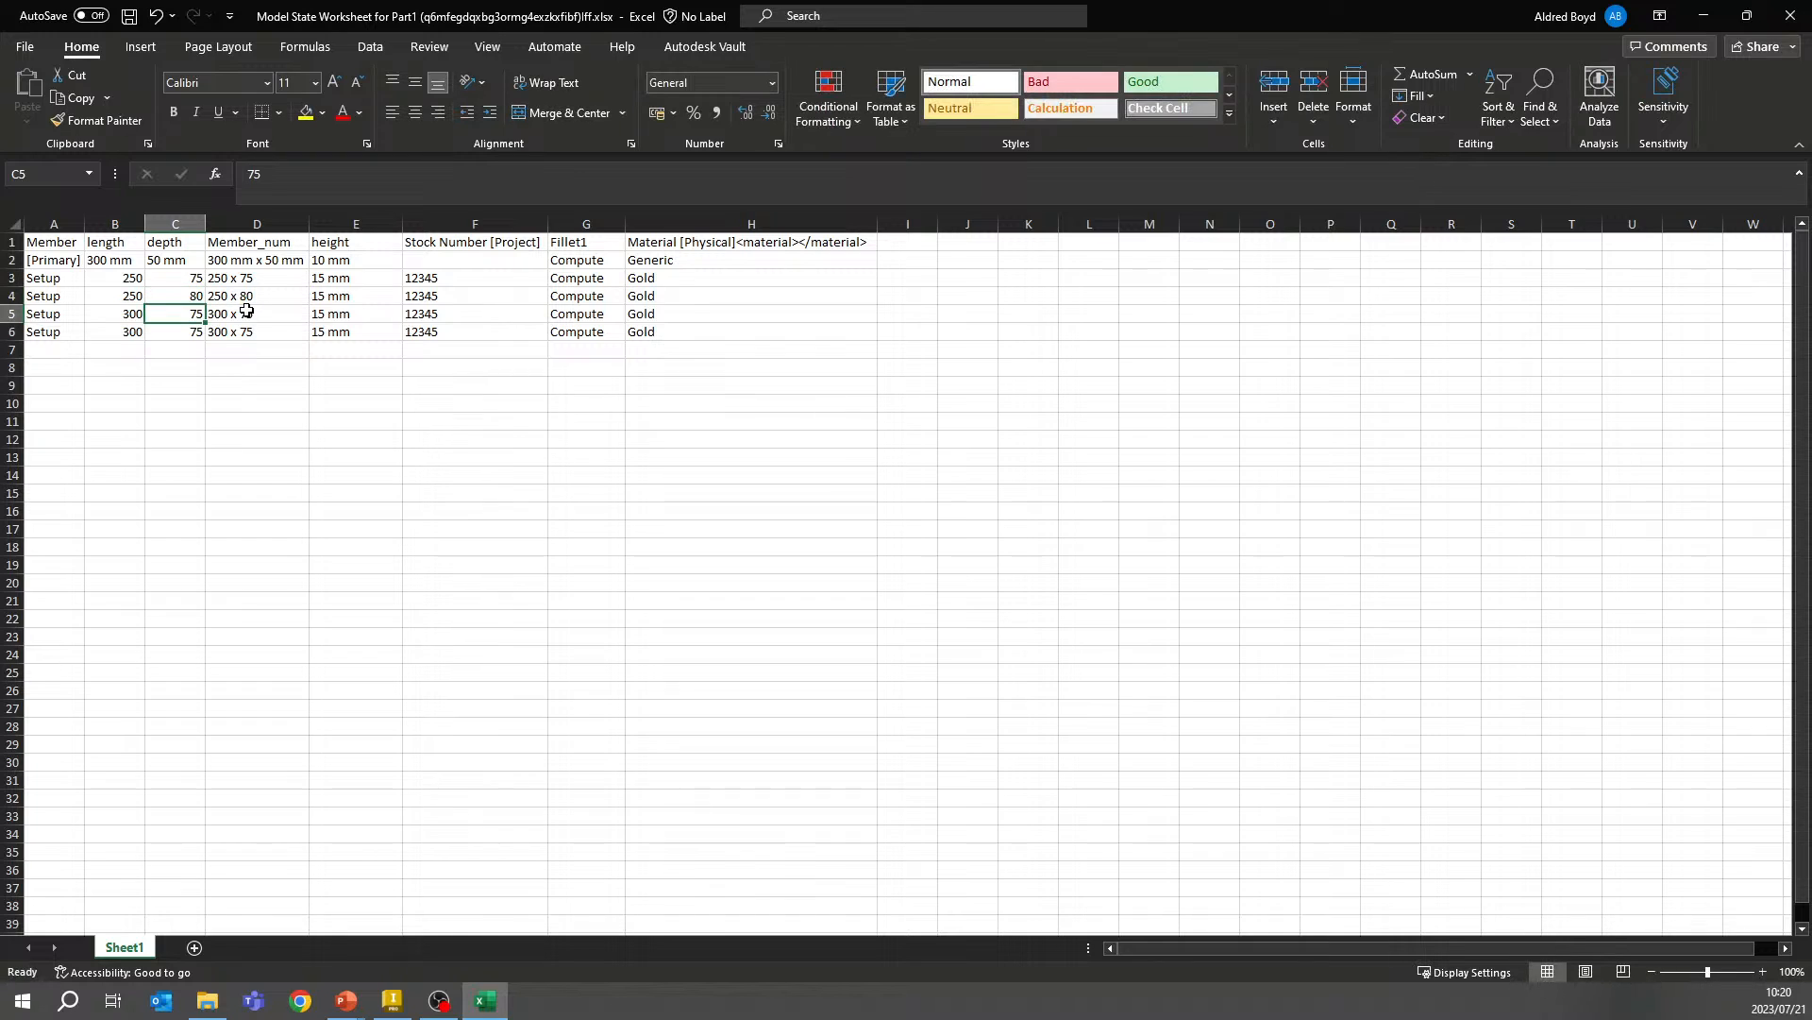
pyautogui.write('90')
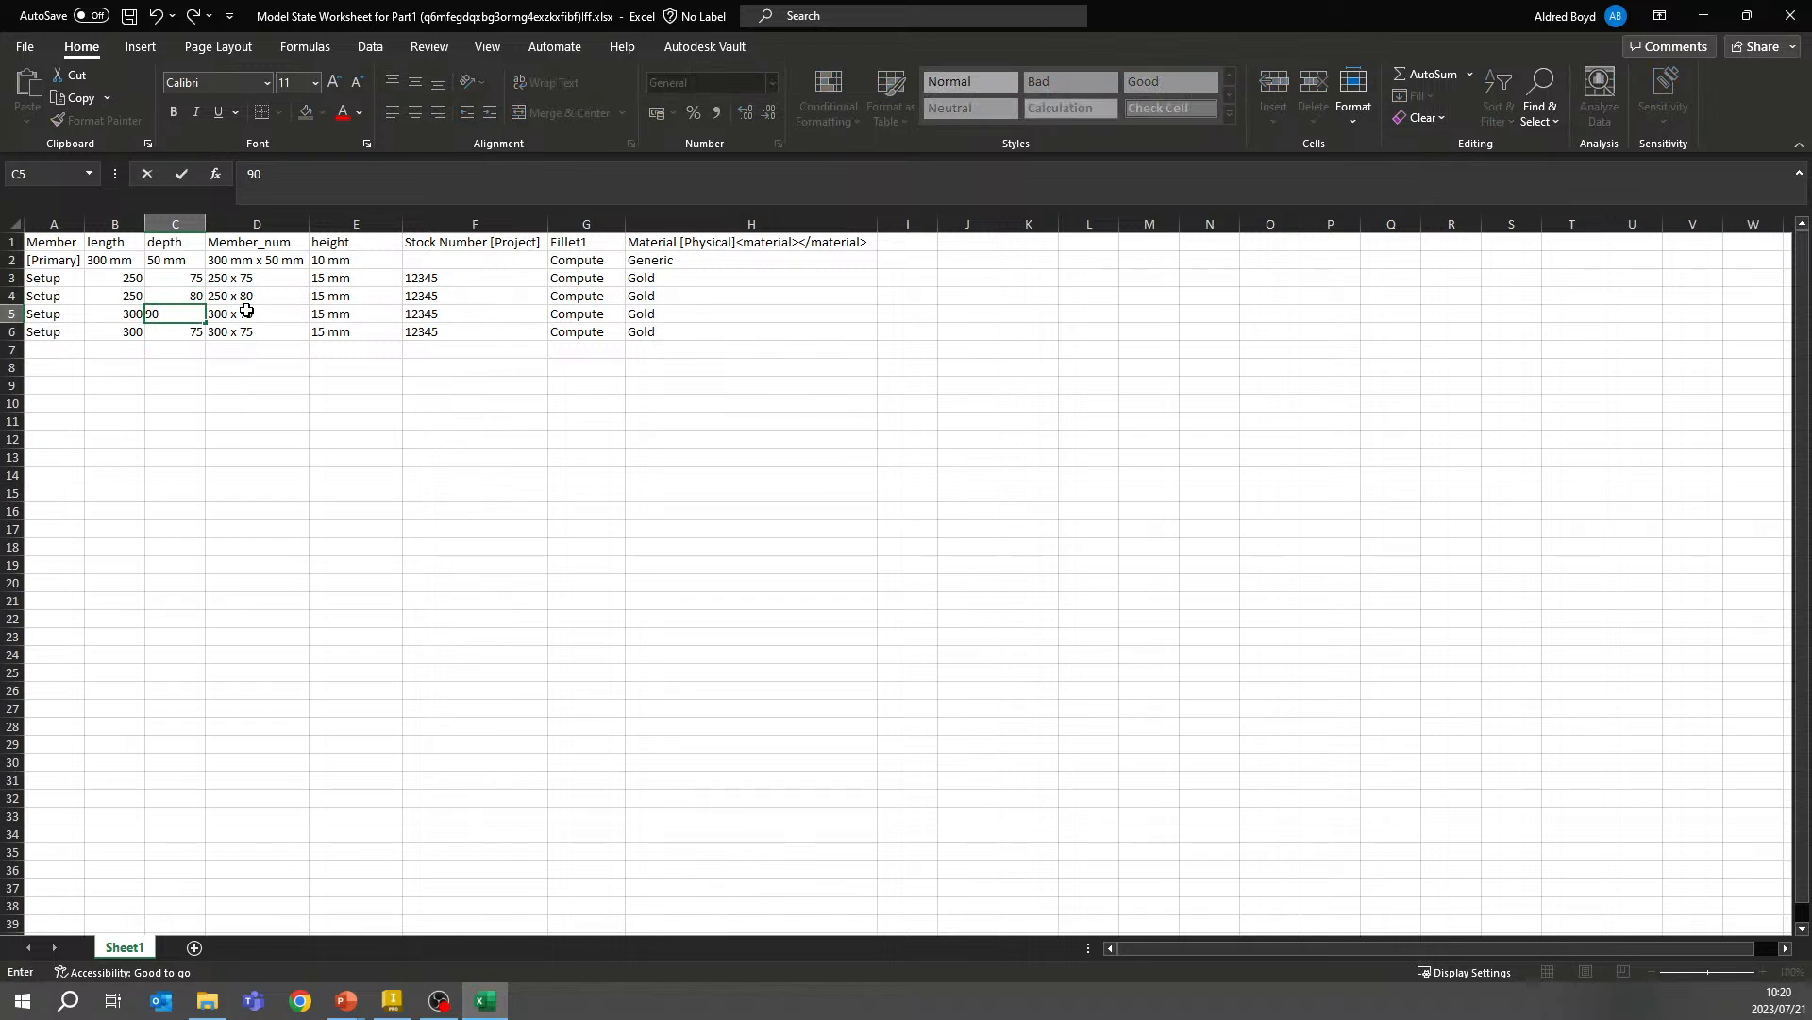
pyautogui.press('BackSpace')
pyautogui.press('BackSpace')
pyautogui.write('75')
pyautogui.press('Return')
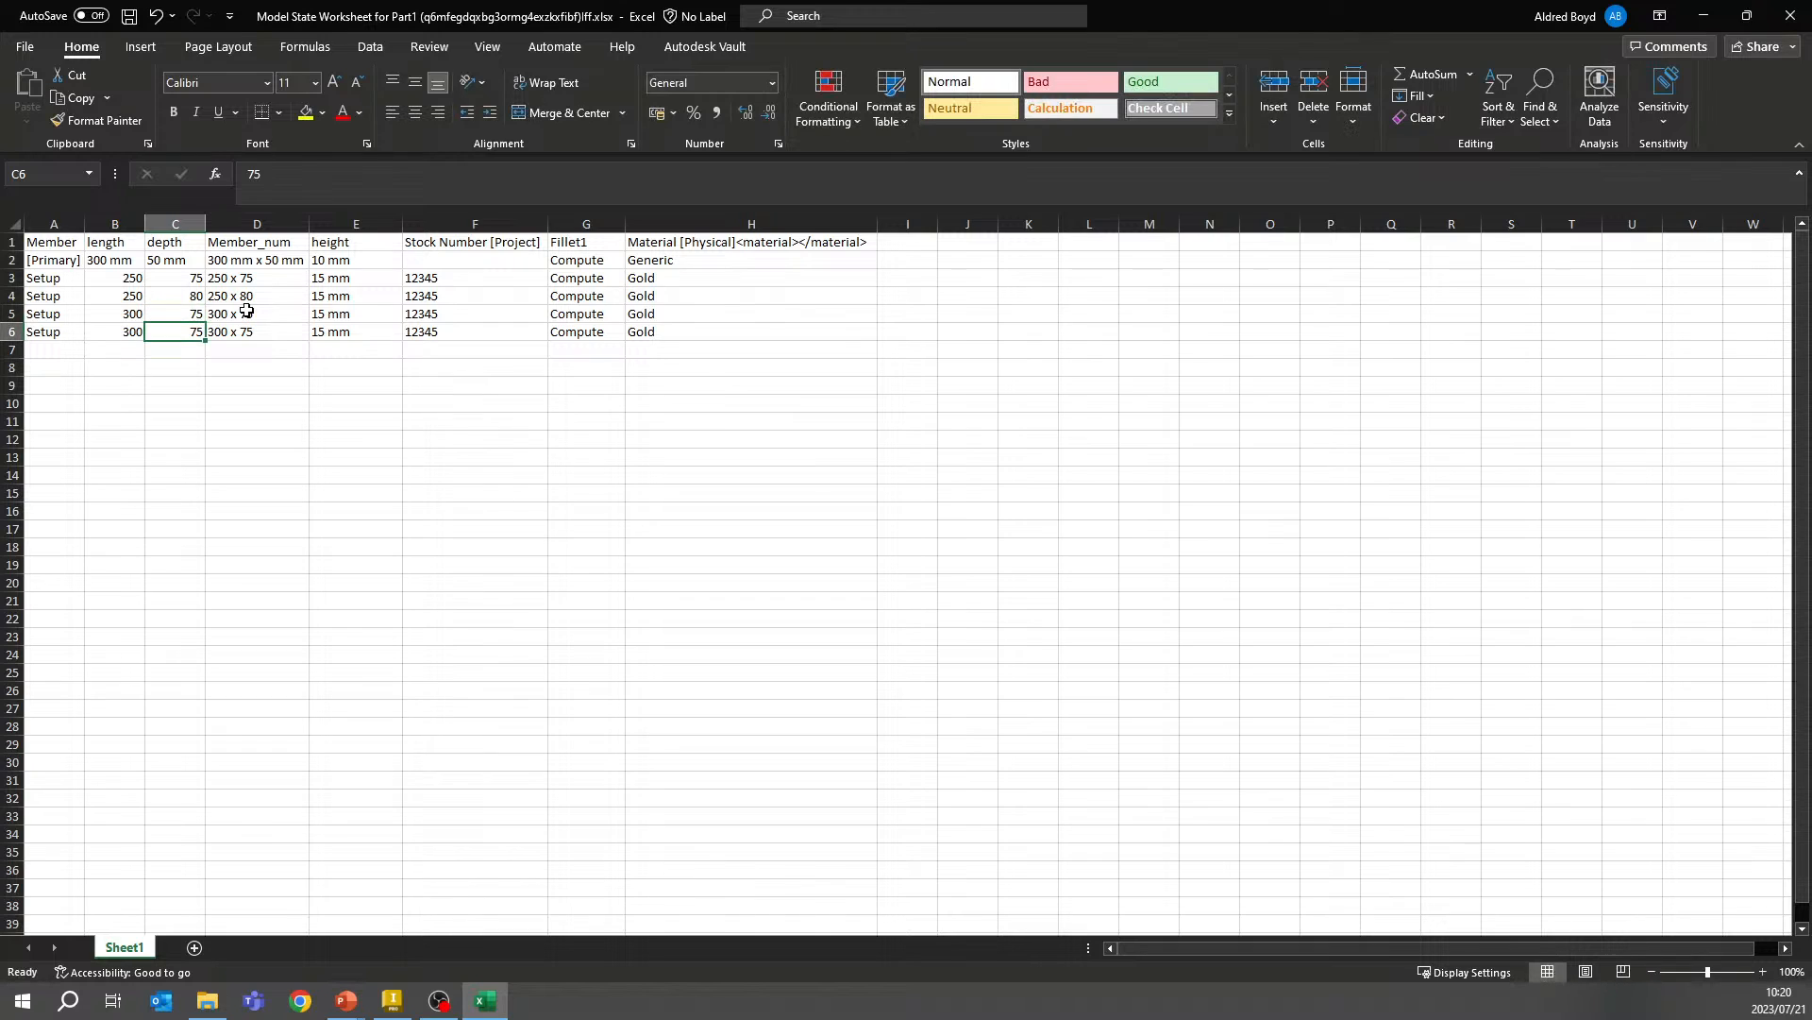
pyautogui.write('80')
pyautogui.click(225, 404)
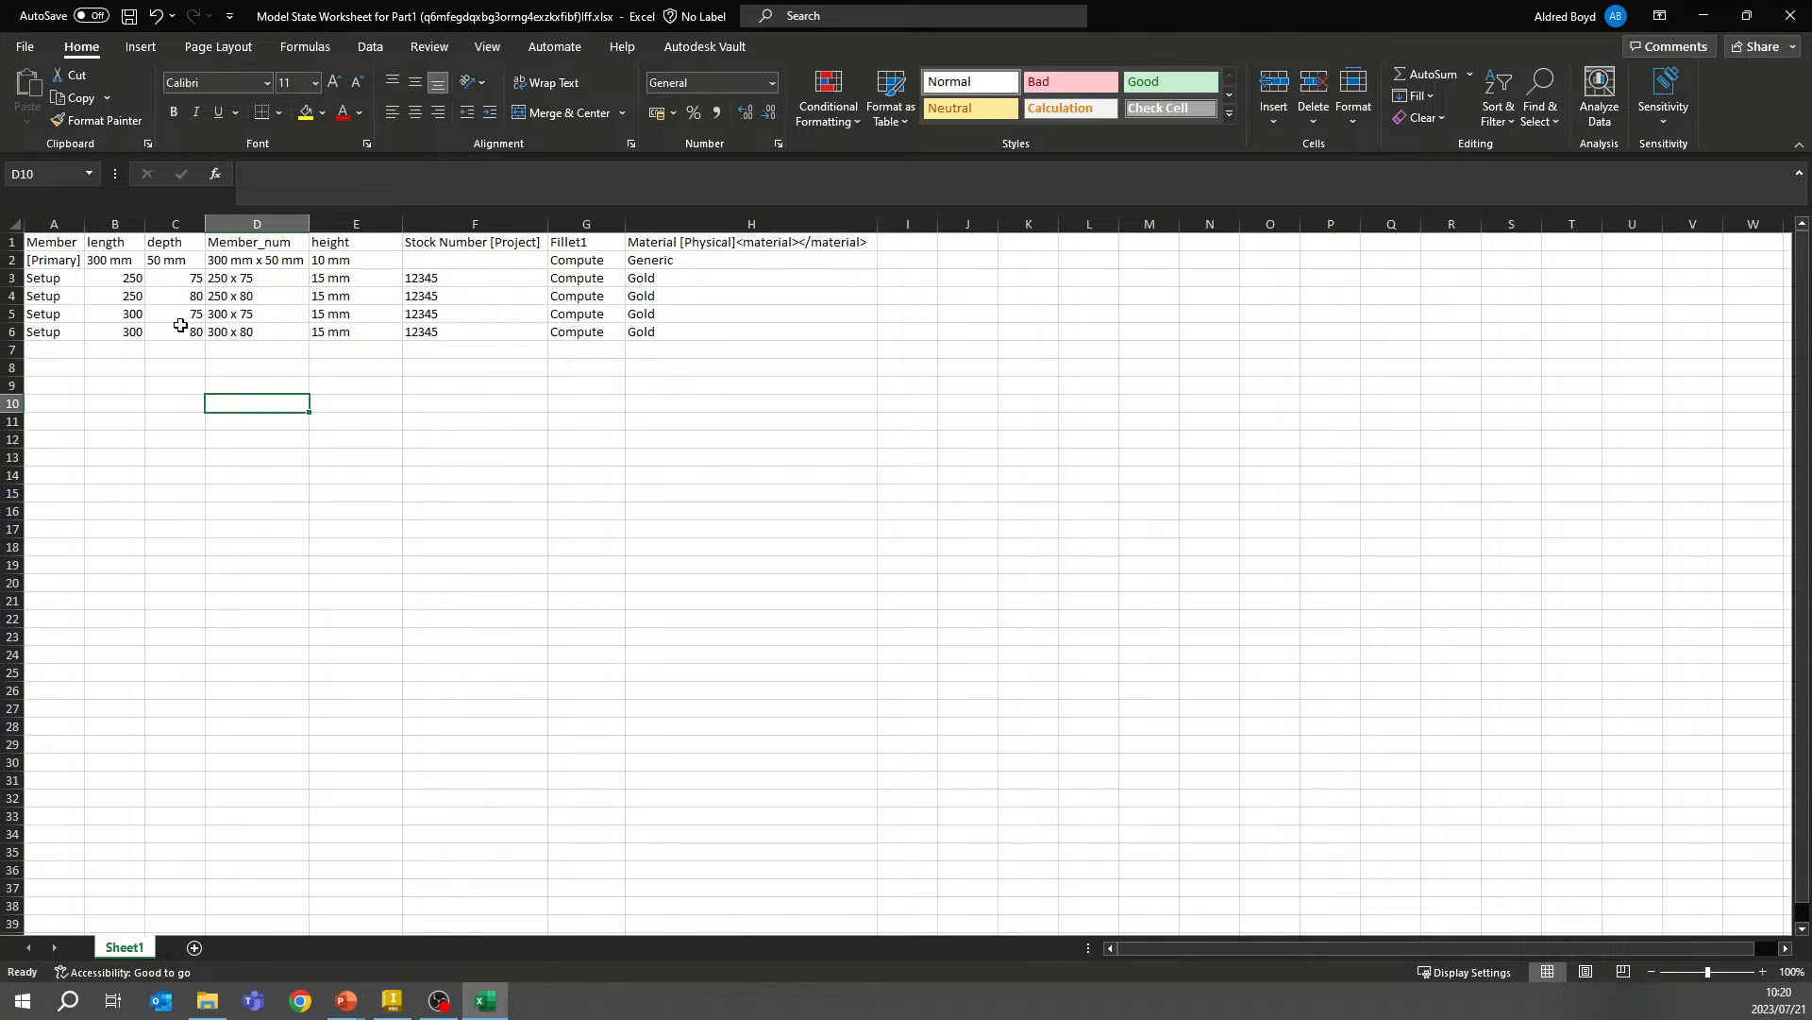
# Insert a row above the first 300-length row and paste a copy of row 4 into it
pyautogui.click(12, 314)
pyautogui.rightClick(12, 316)
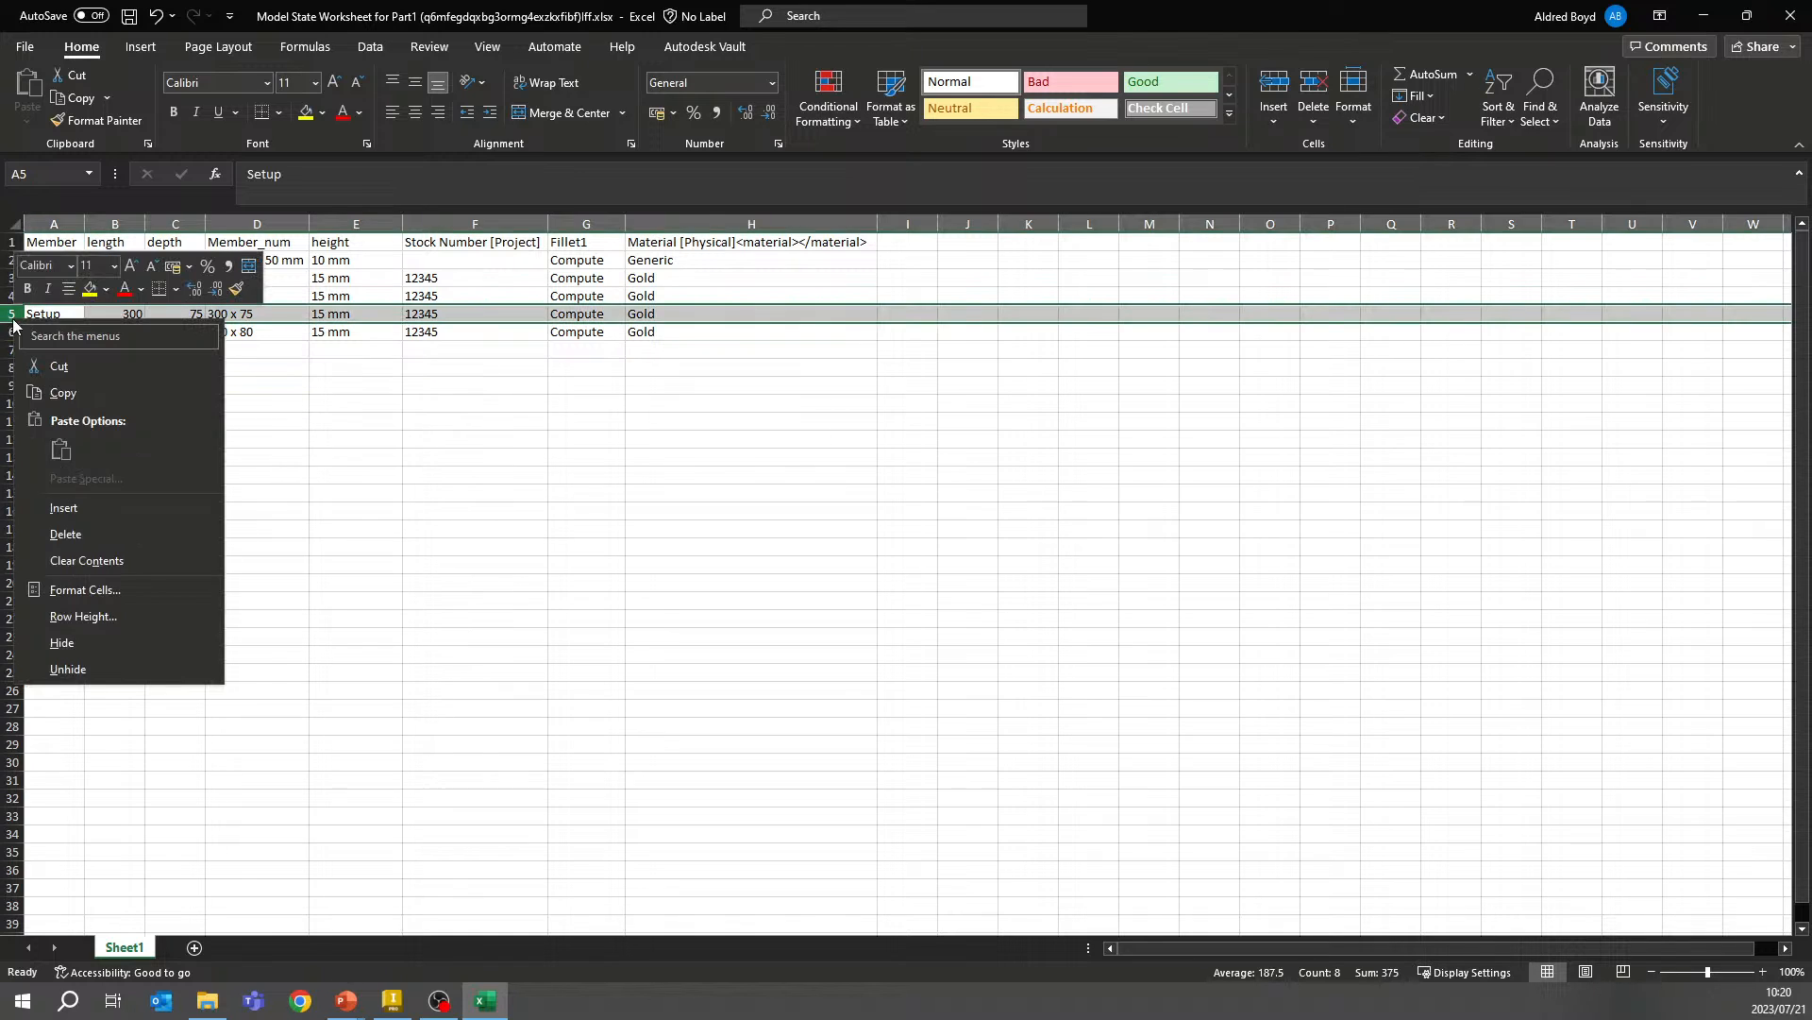
pyautogui.click(63, 508)
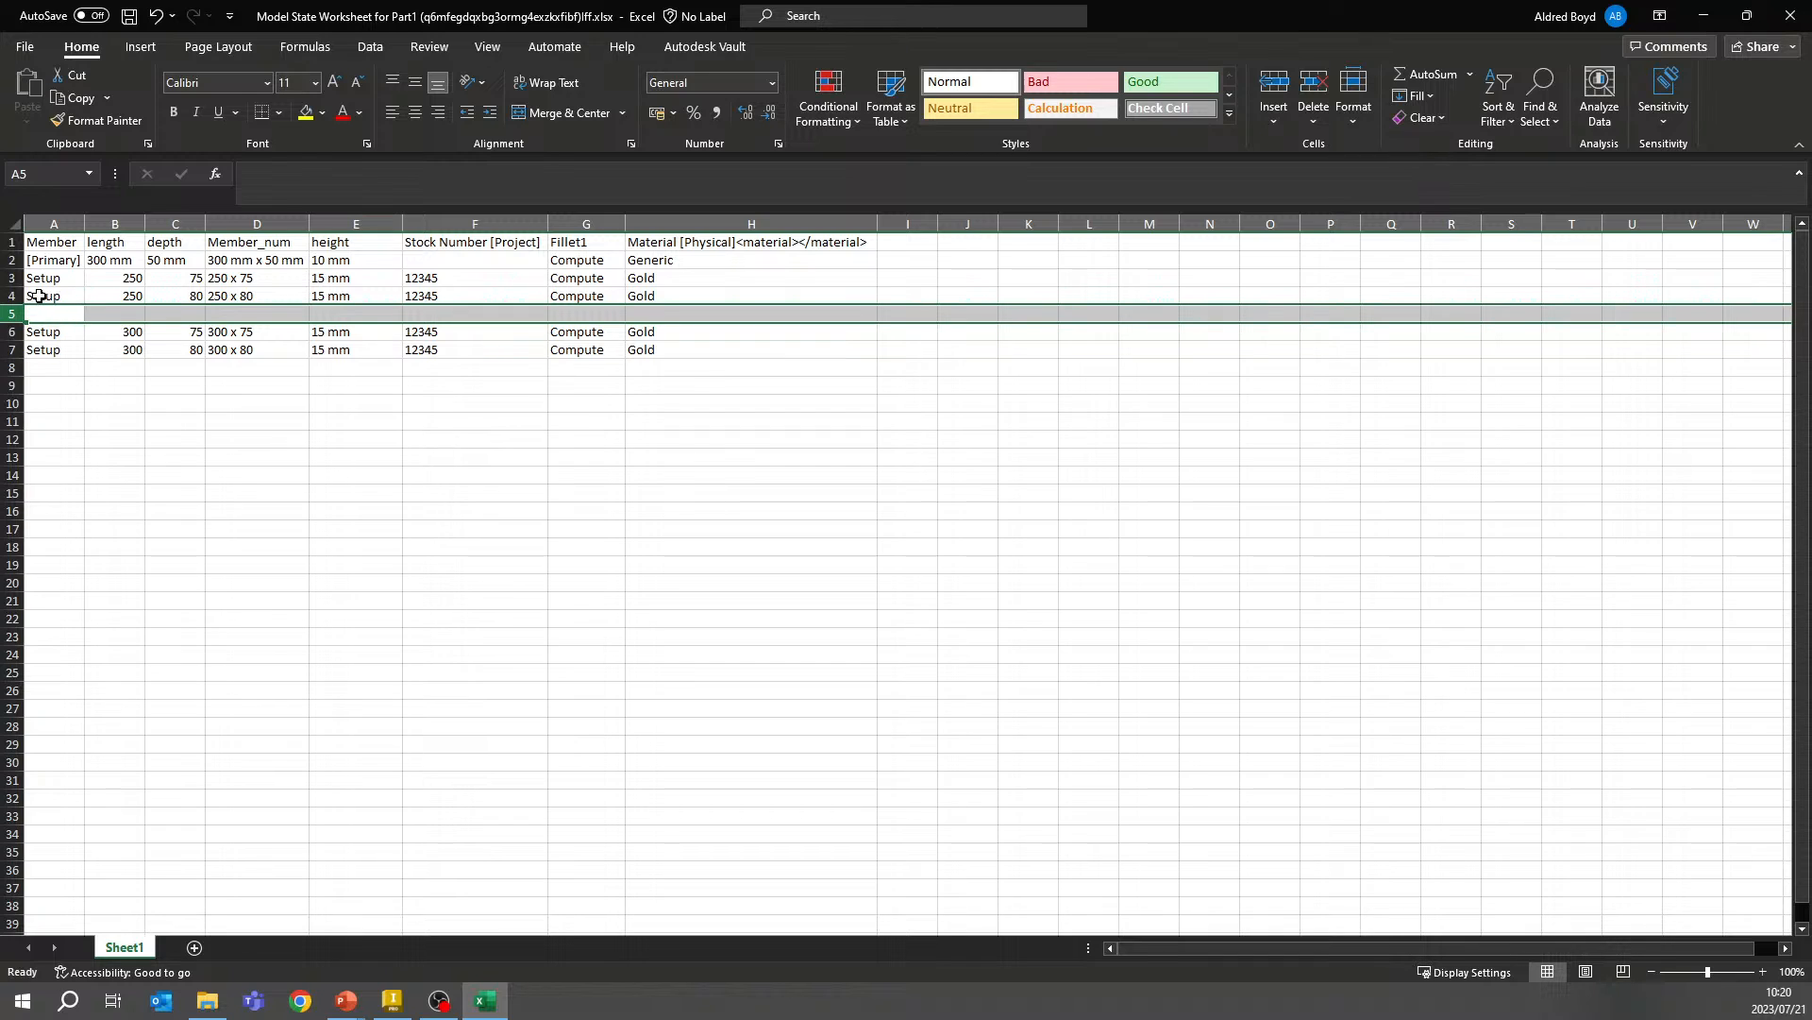
pyautogui.click(10, 295)
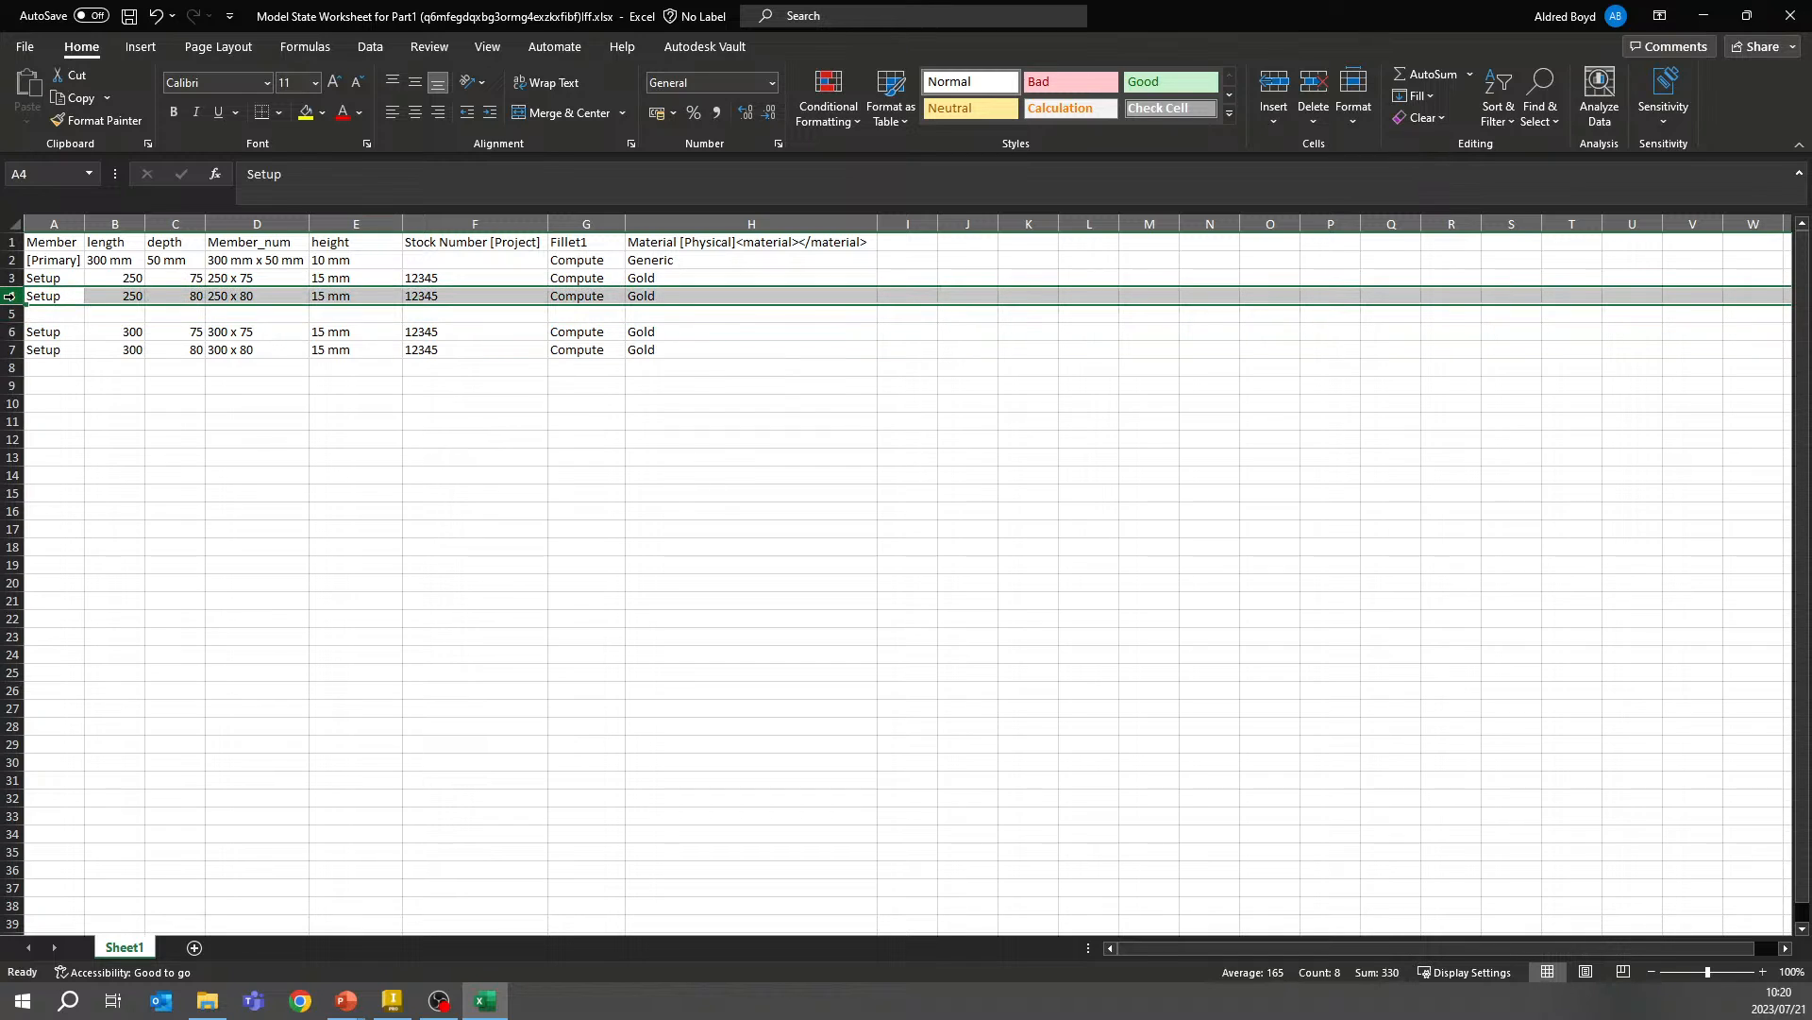
pyautogui.hotkey('ctrl', 'c')
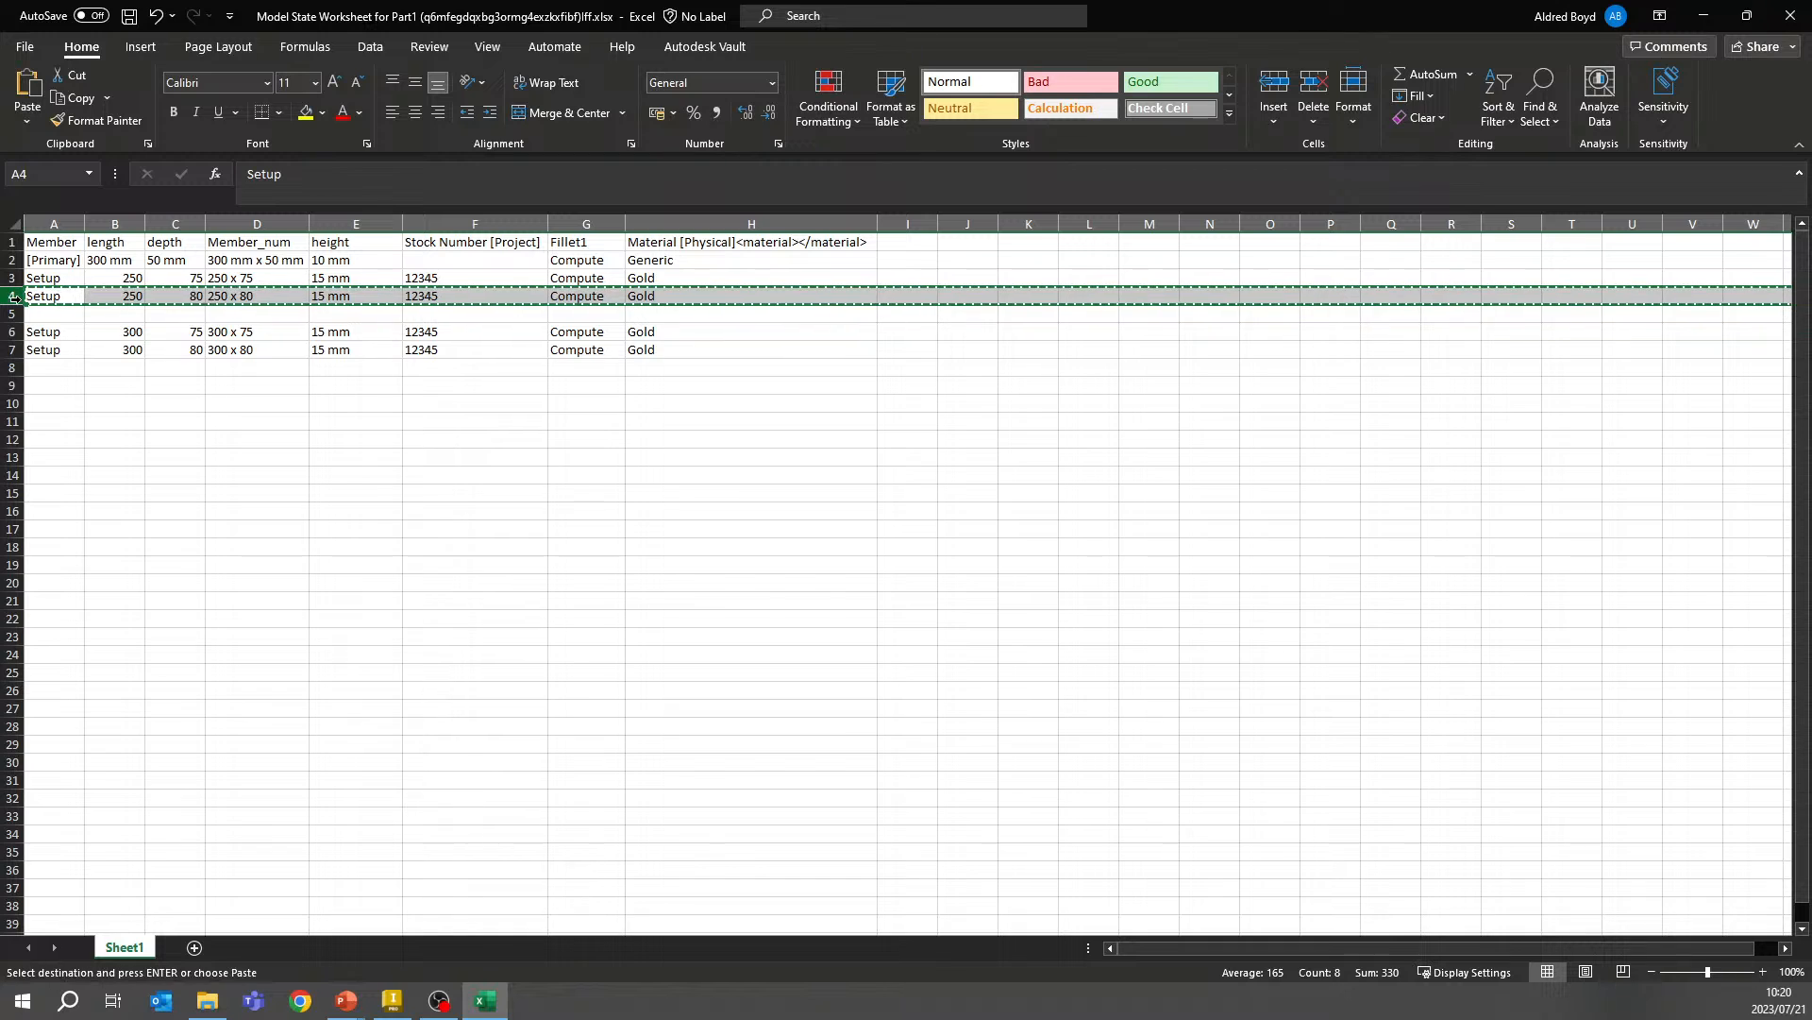
pyautogui.click(51, 316)
pyautogui.hotkey('ctrl', 'v')
pyautogui.click(75, 392)
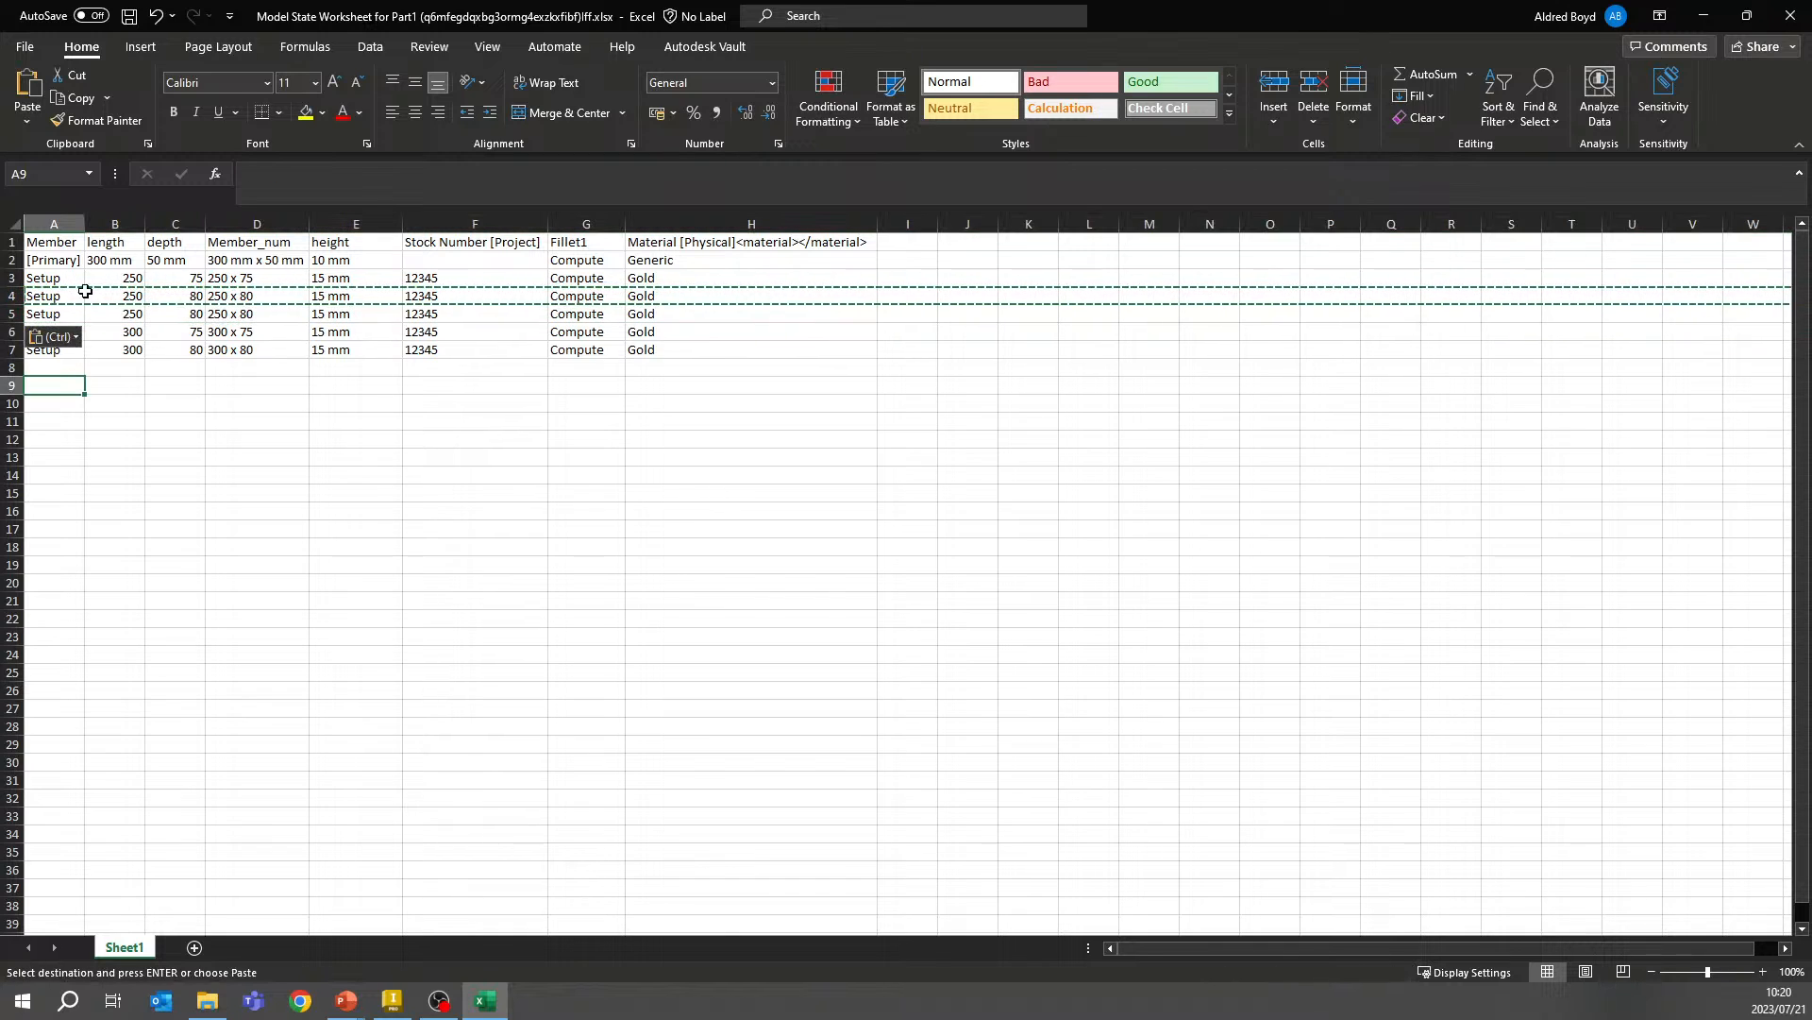
# Set the depth of the Setup copy in row 4 to 75
pyautogui.click(191, 297)
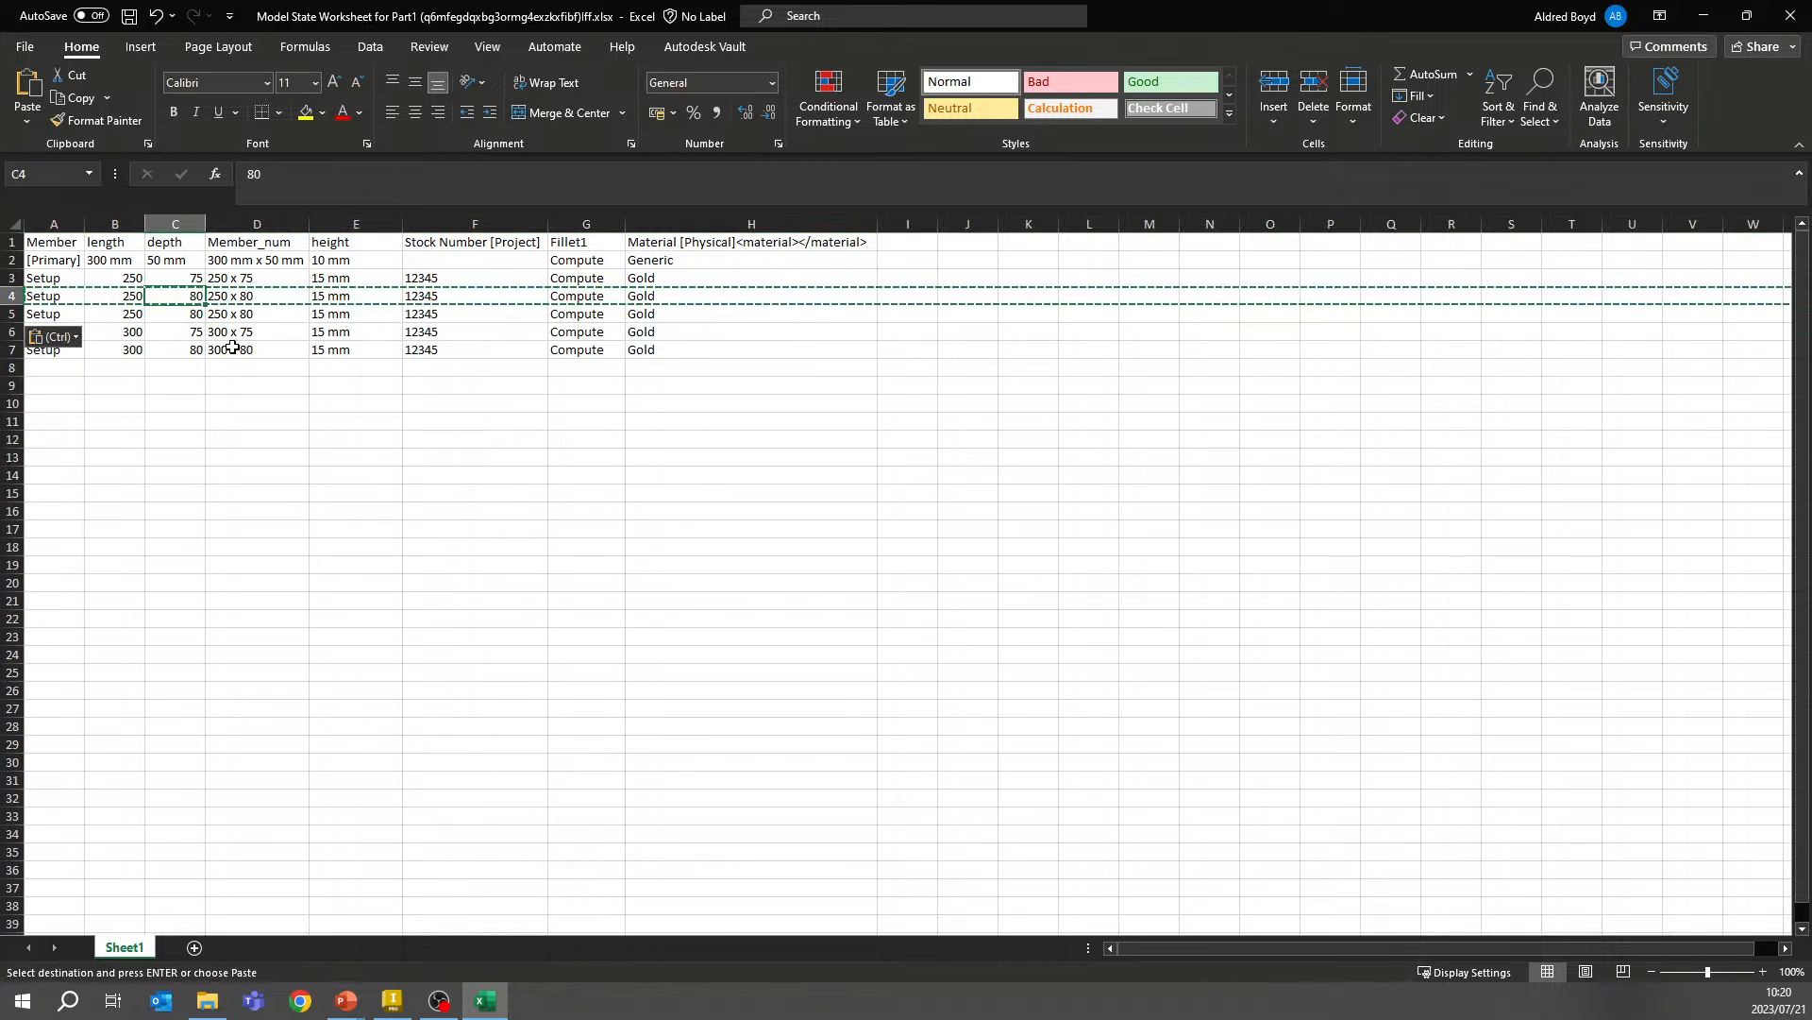
pyautogui.write('75')
pyautogui.click(243, 429)
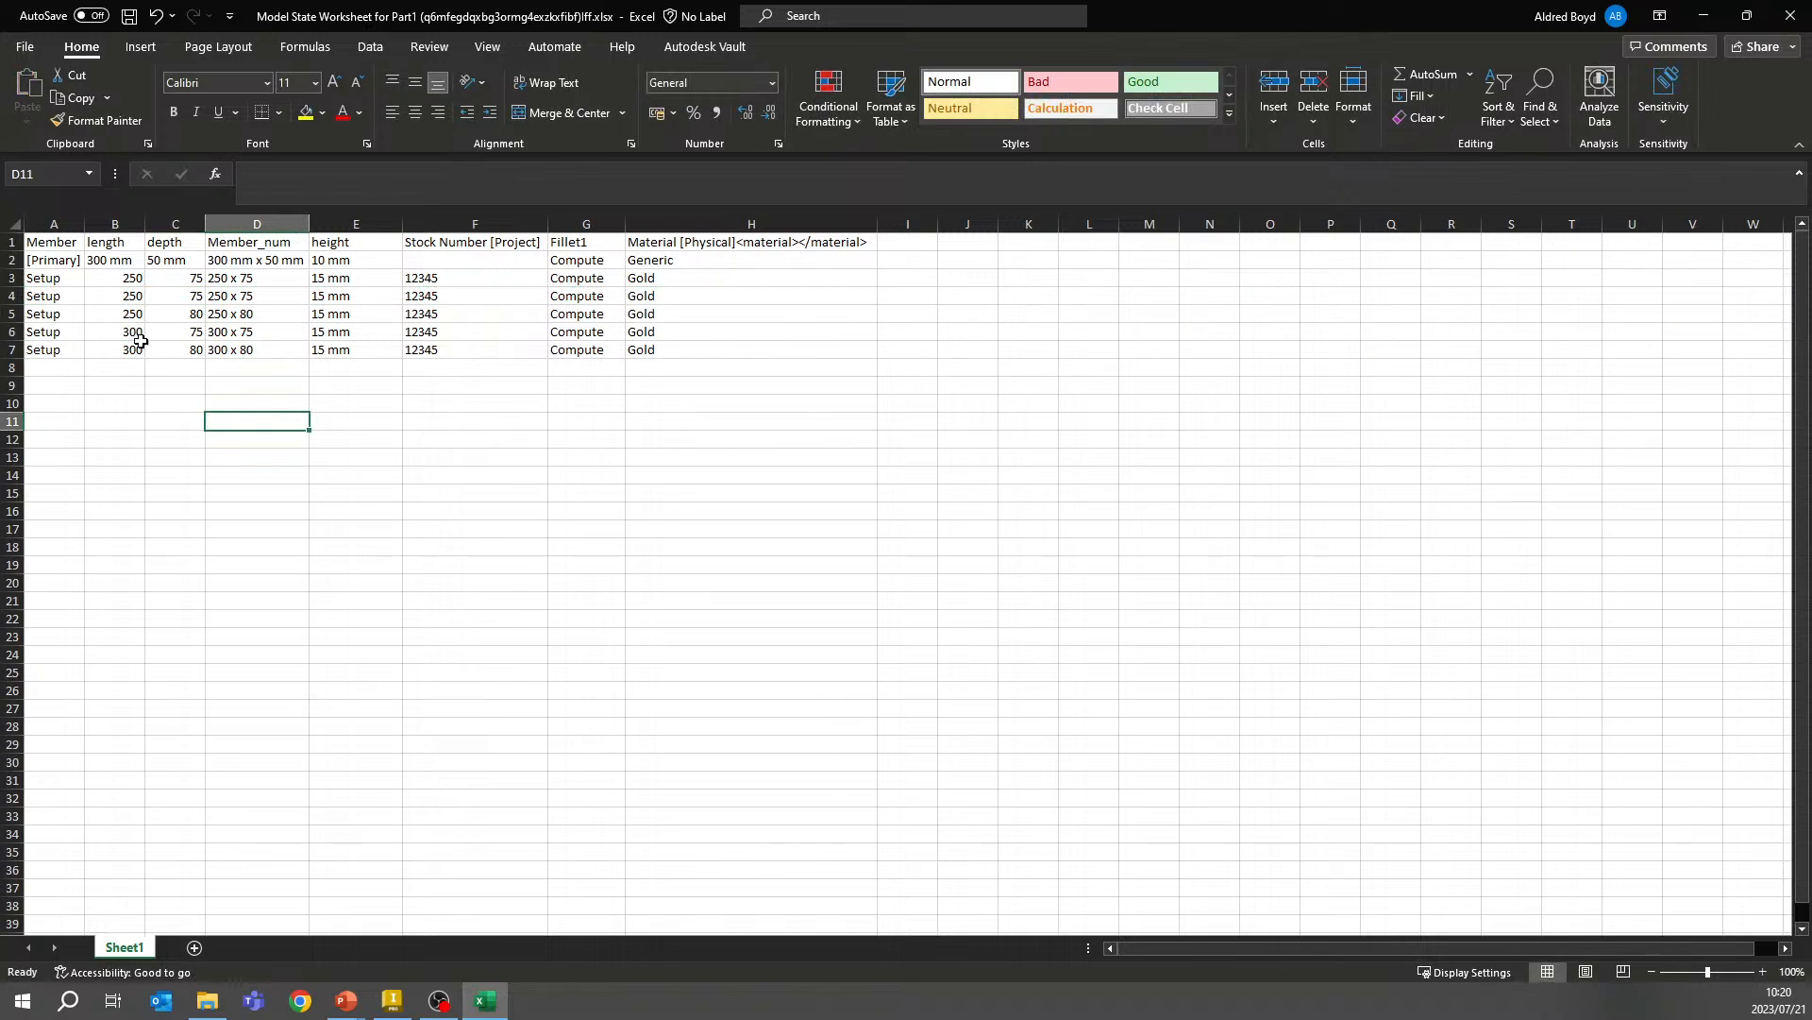
# Link the member name in row 4 to its Member_num cell with =D4 and fill the formula through row 7
pyautogui.click(68, 298)
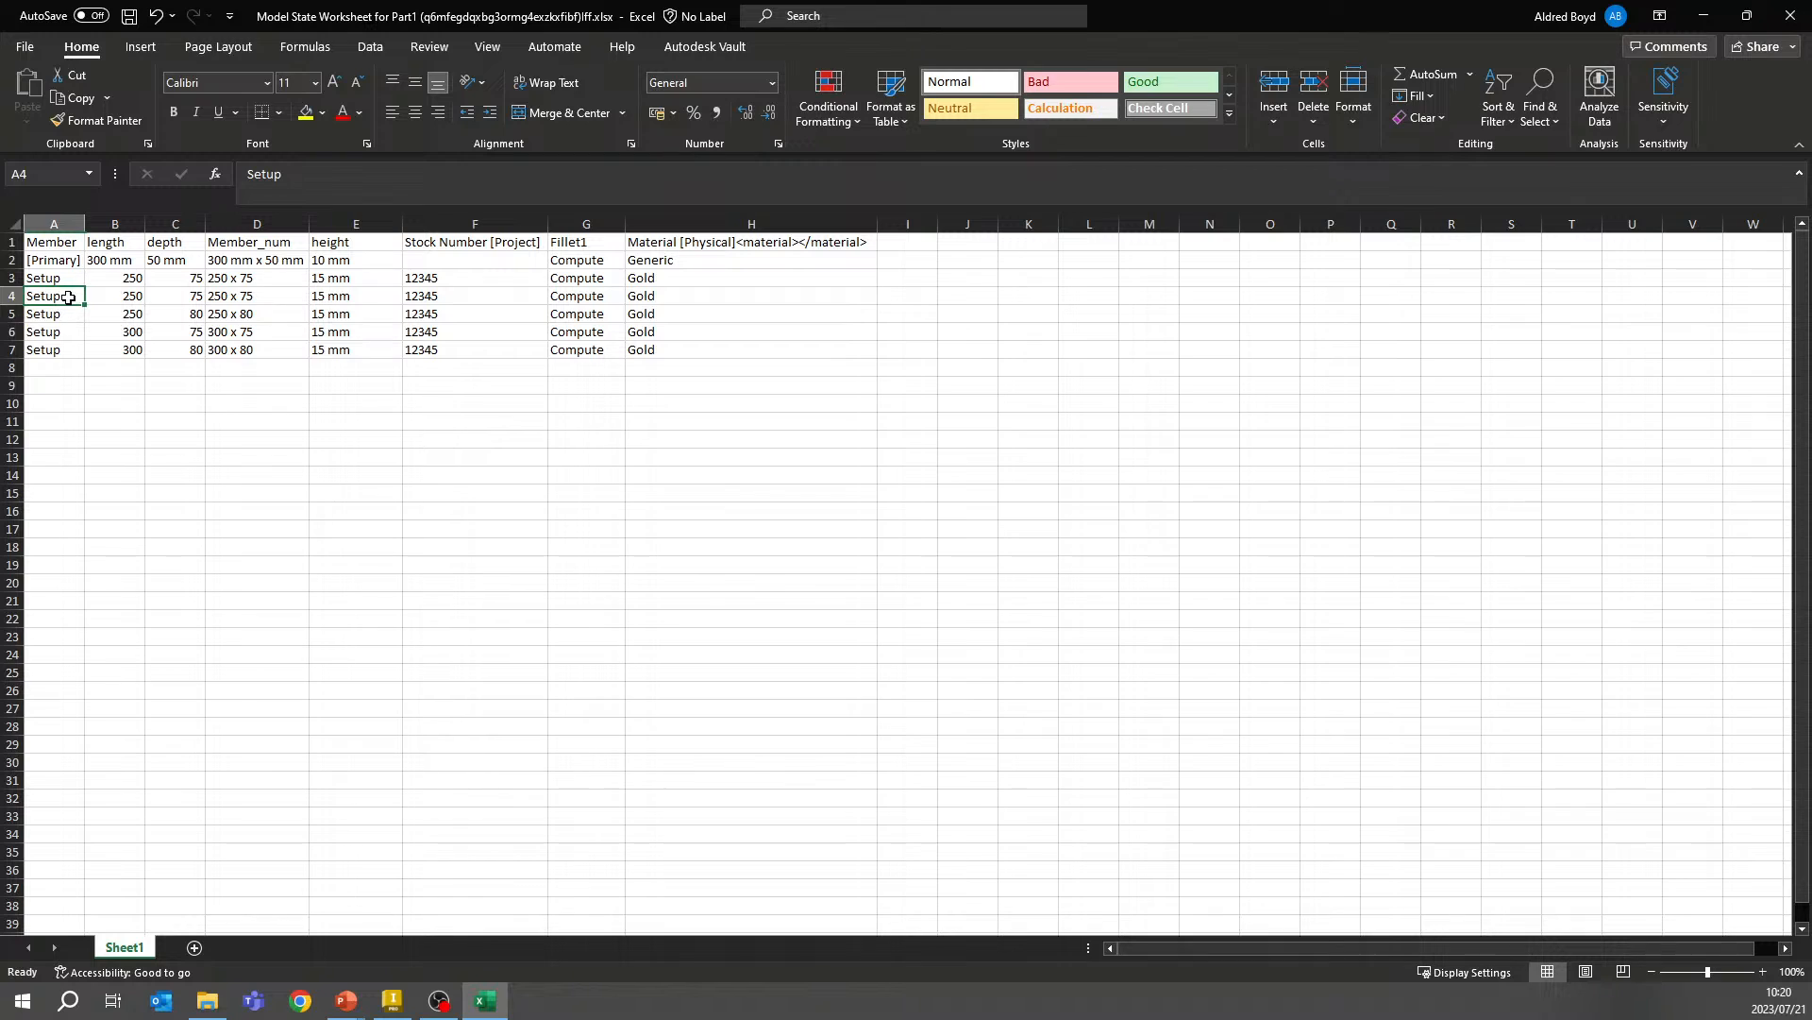
pyautogui.write('=')
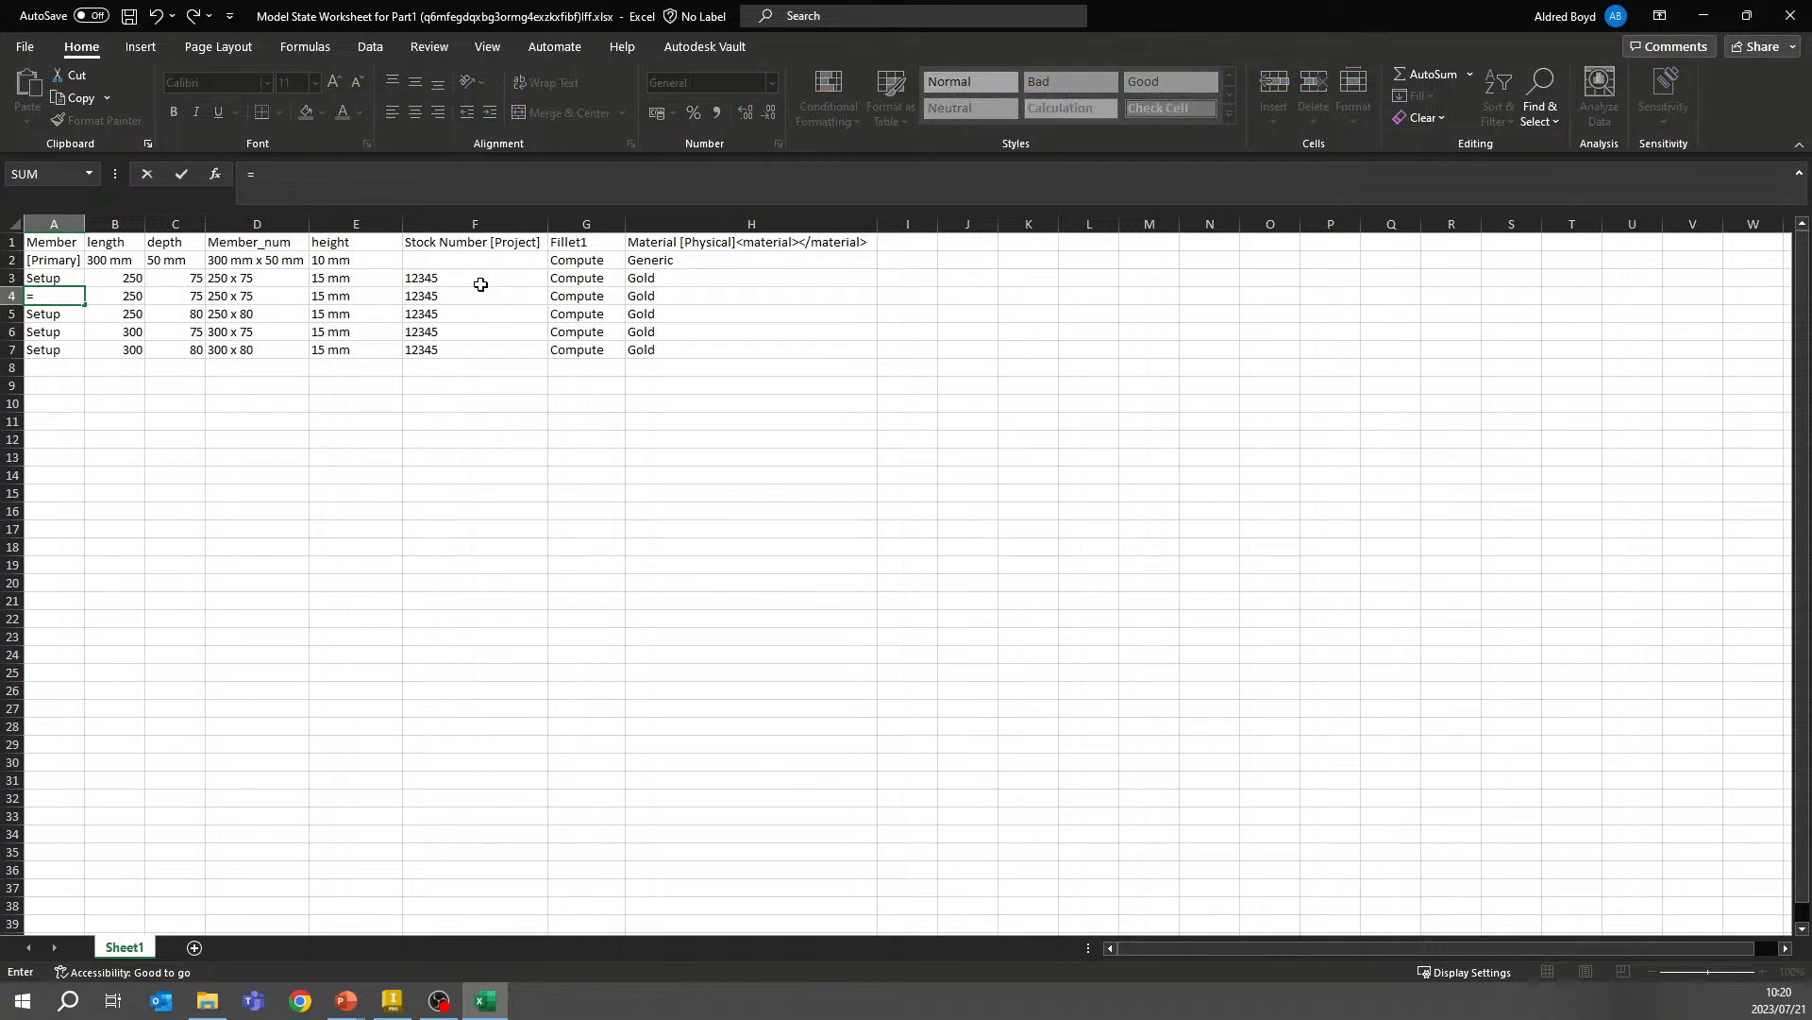
pyautogui.click(248, 299)
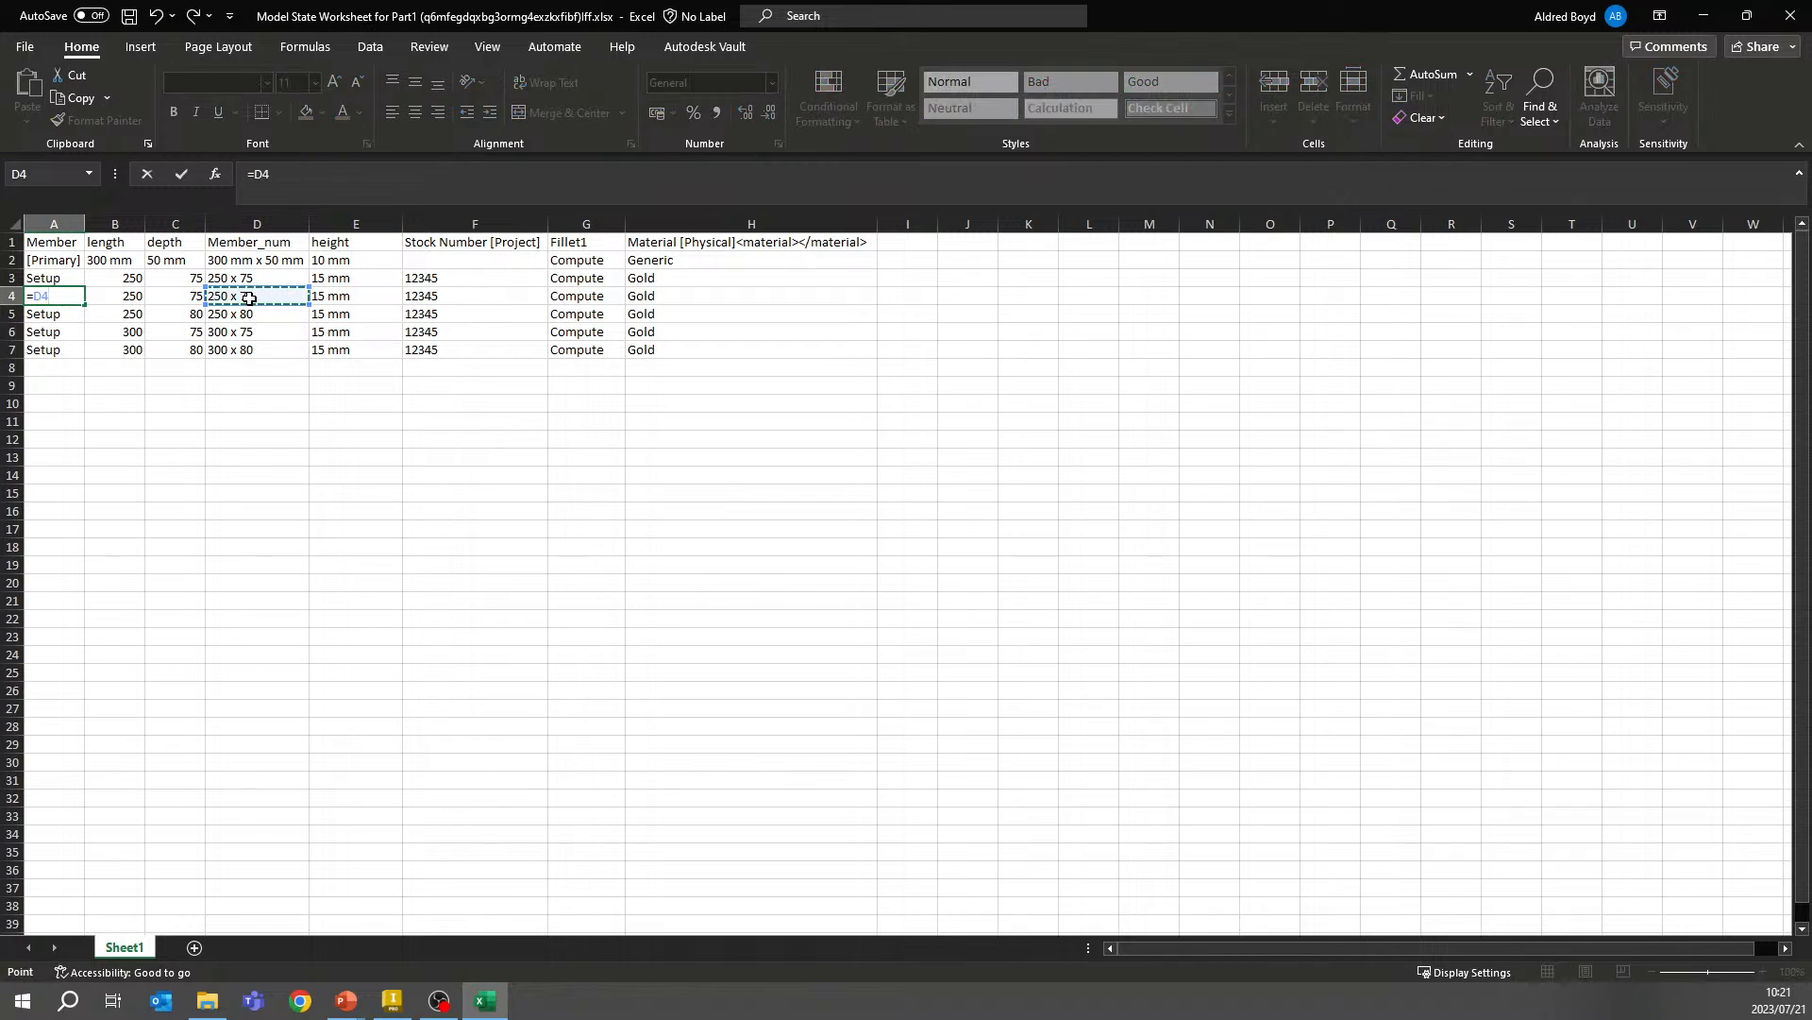
pyautogui.press('Return')
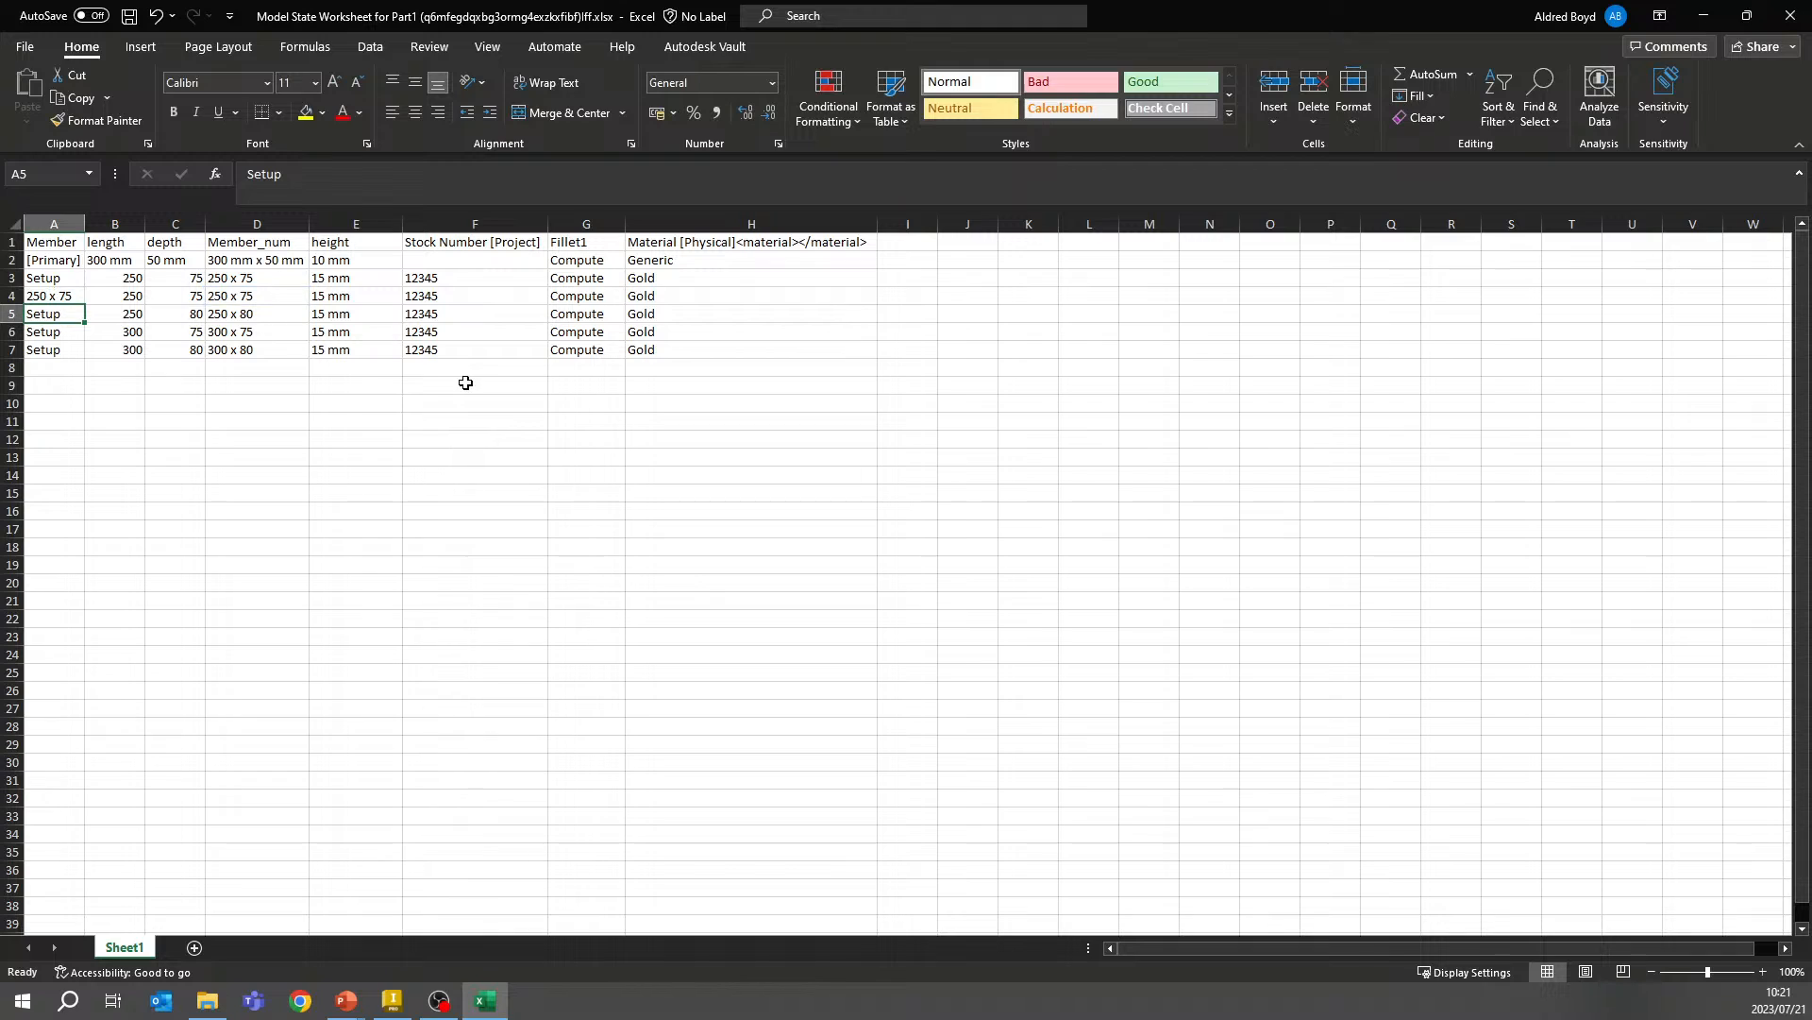
pyautogui.click(66, 292)
pyautogui.moveTo(88, 306); pyautogui.dragTo(82, 360, button='right')
pyautogui.click(170, 372)
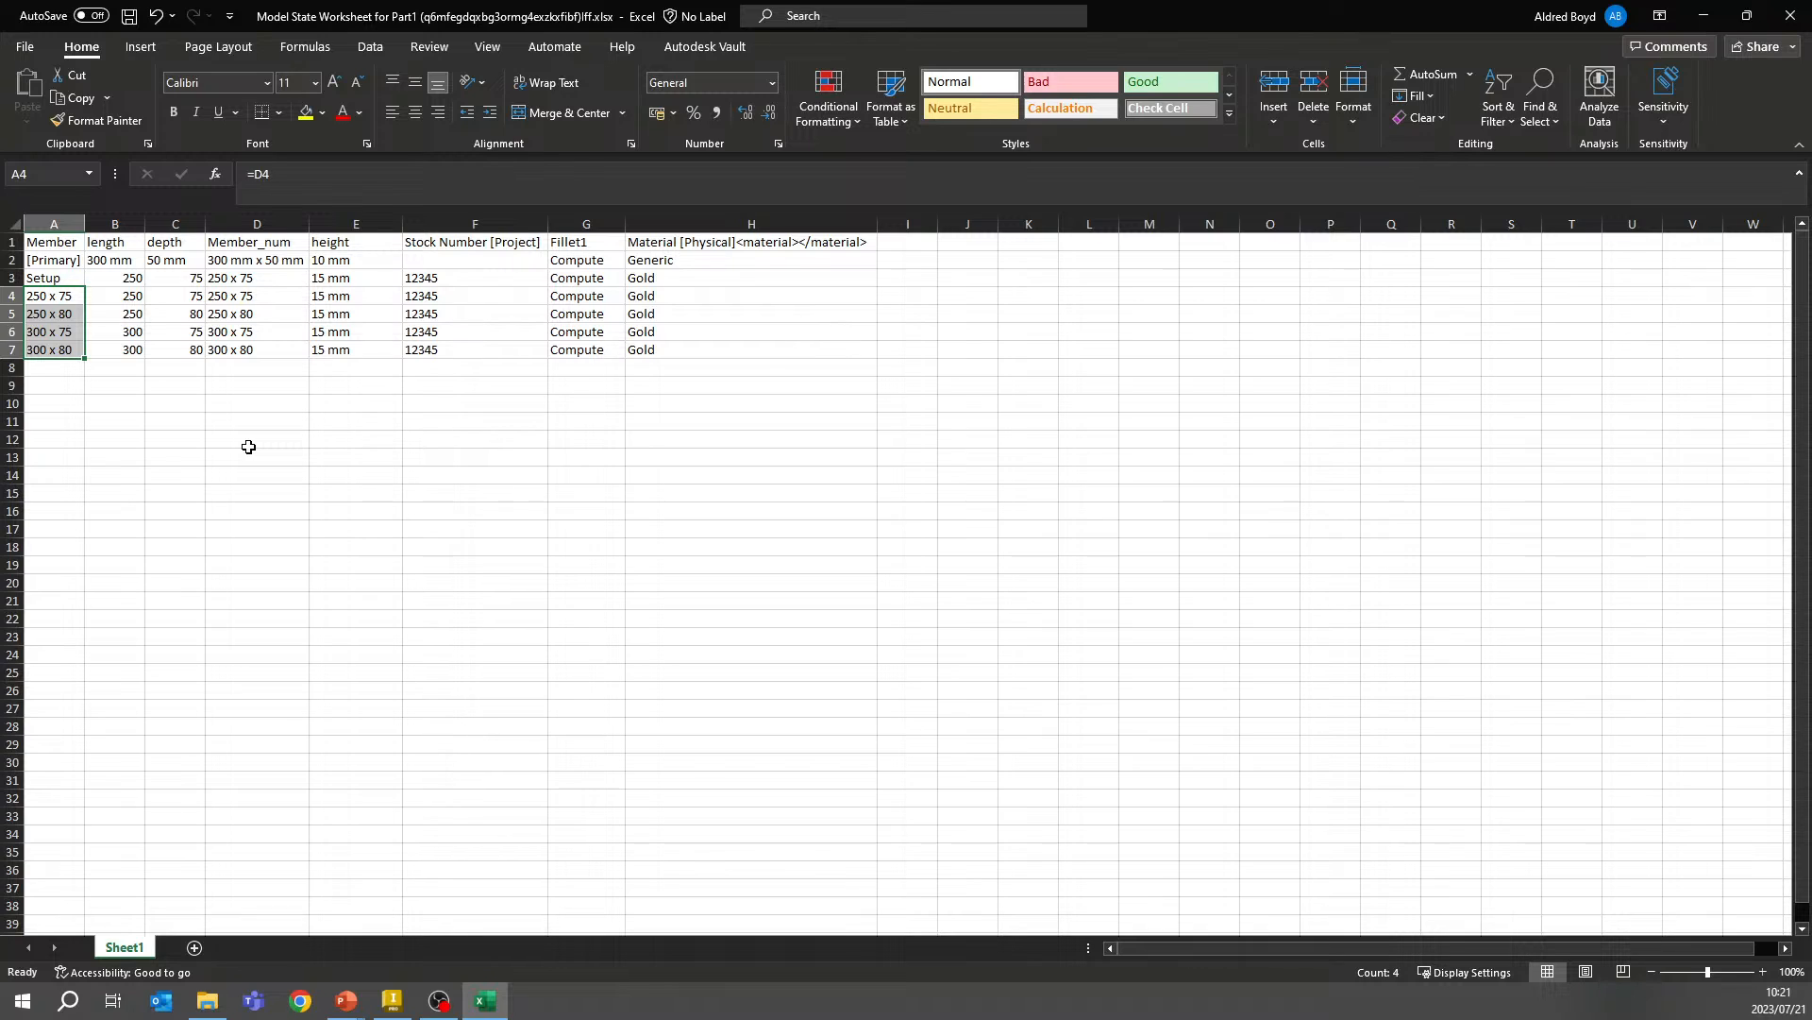
# Fill the Stock Number column from row 3 to row 7 as a series from 12345 to 12349
pyautogui.click(479, 281)
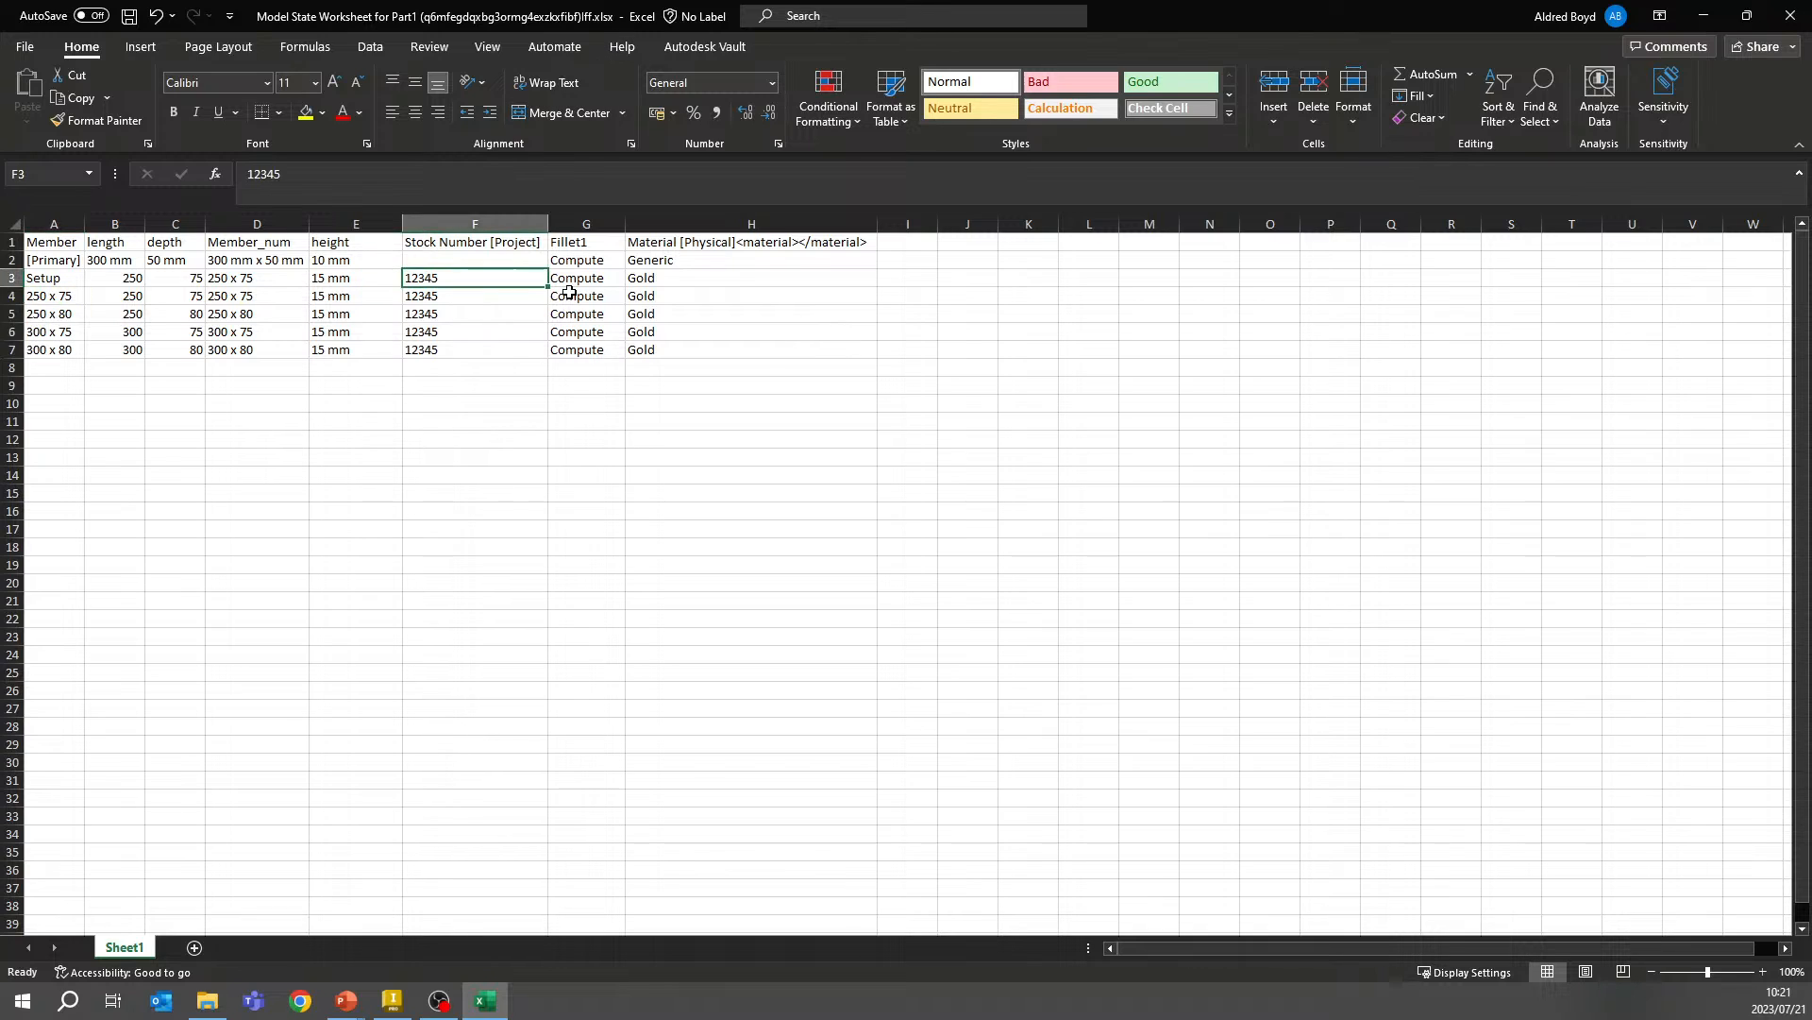
pyautogui.moveTo(547, 287); pyautogui.dragTo(545, 362)
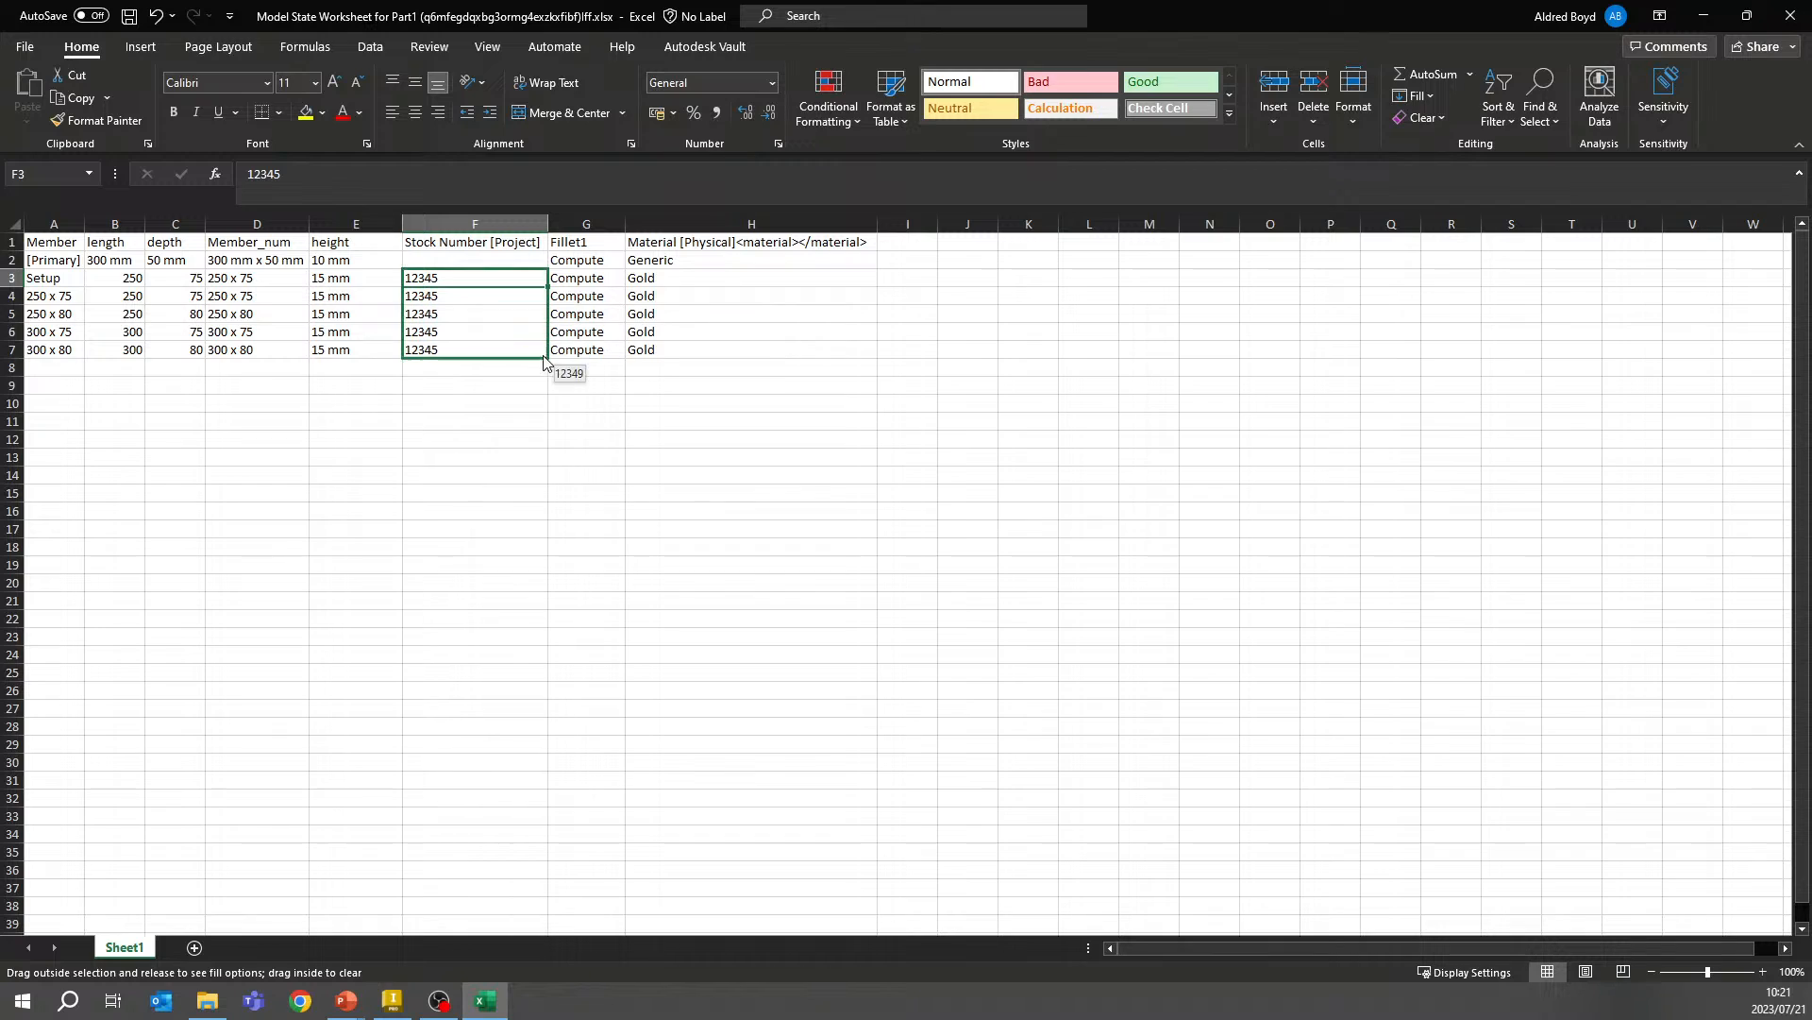
pyautogui.moveTo(545, 362); pyautogui.dragTo(545, 362, button='right')
pyautogui.click(586, 397)
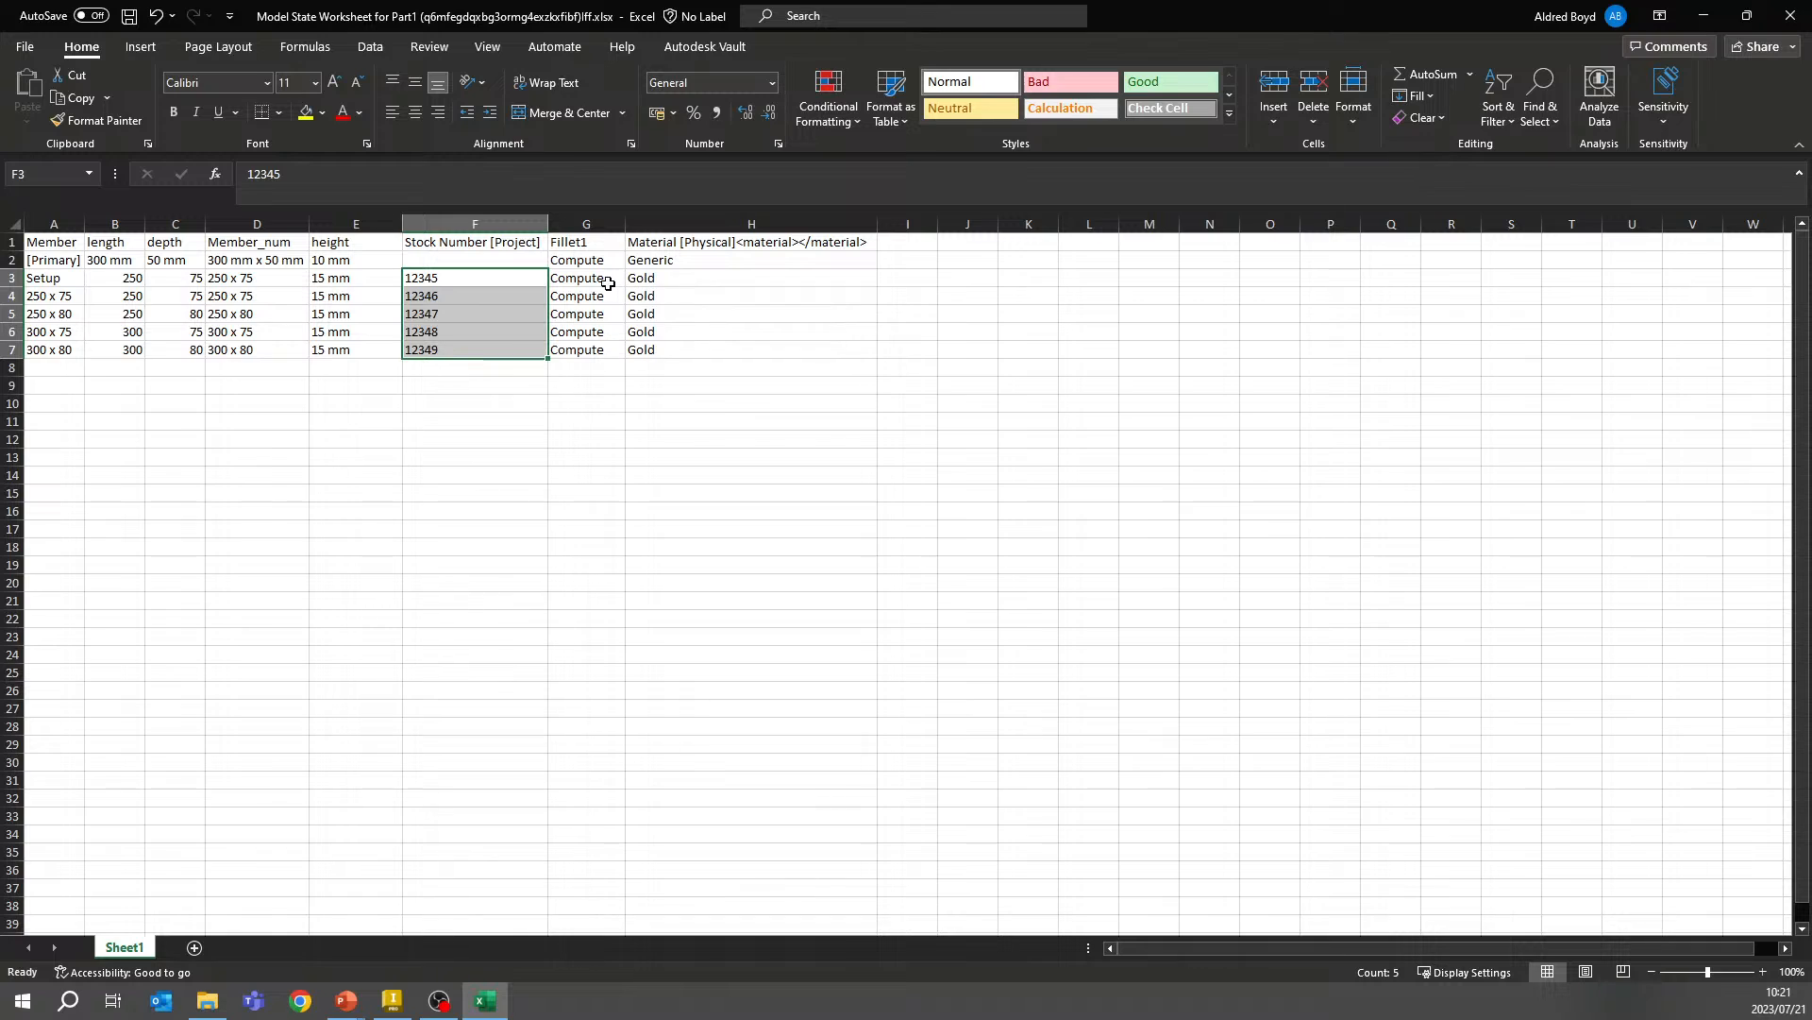
# Set Fillet1 to Suppress for the 250 x 75 and 300 x 75 members, and close the worksheet with its changes saved
pyautogui.click(579, 297)
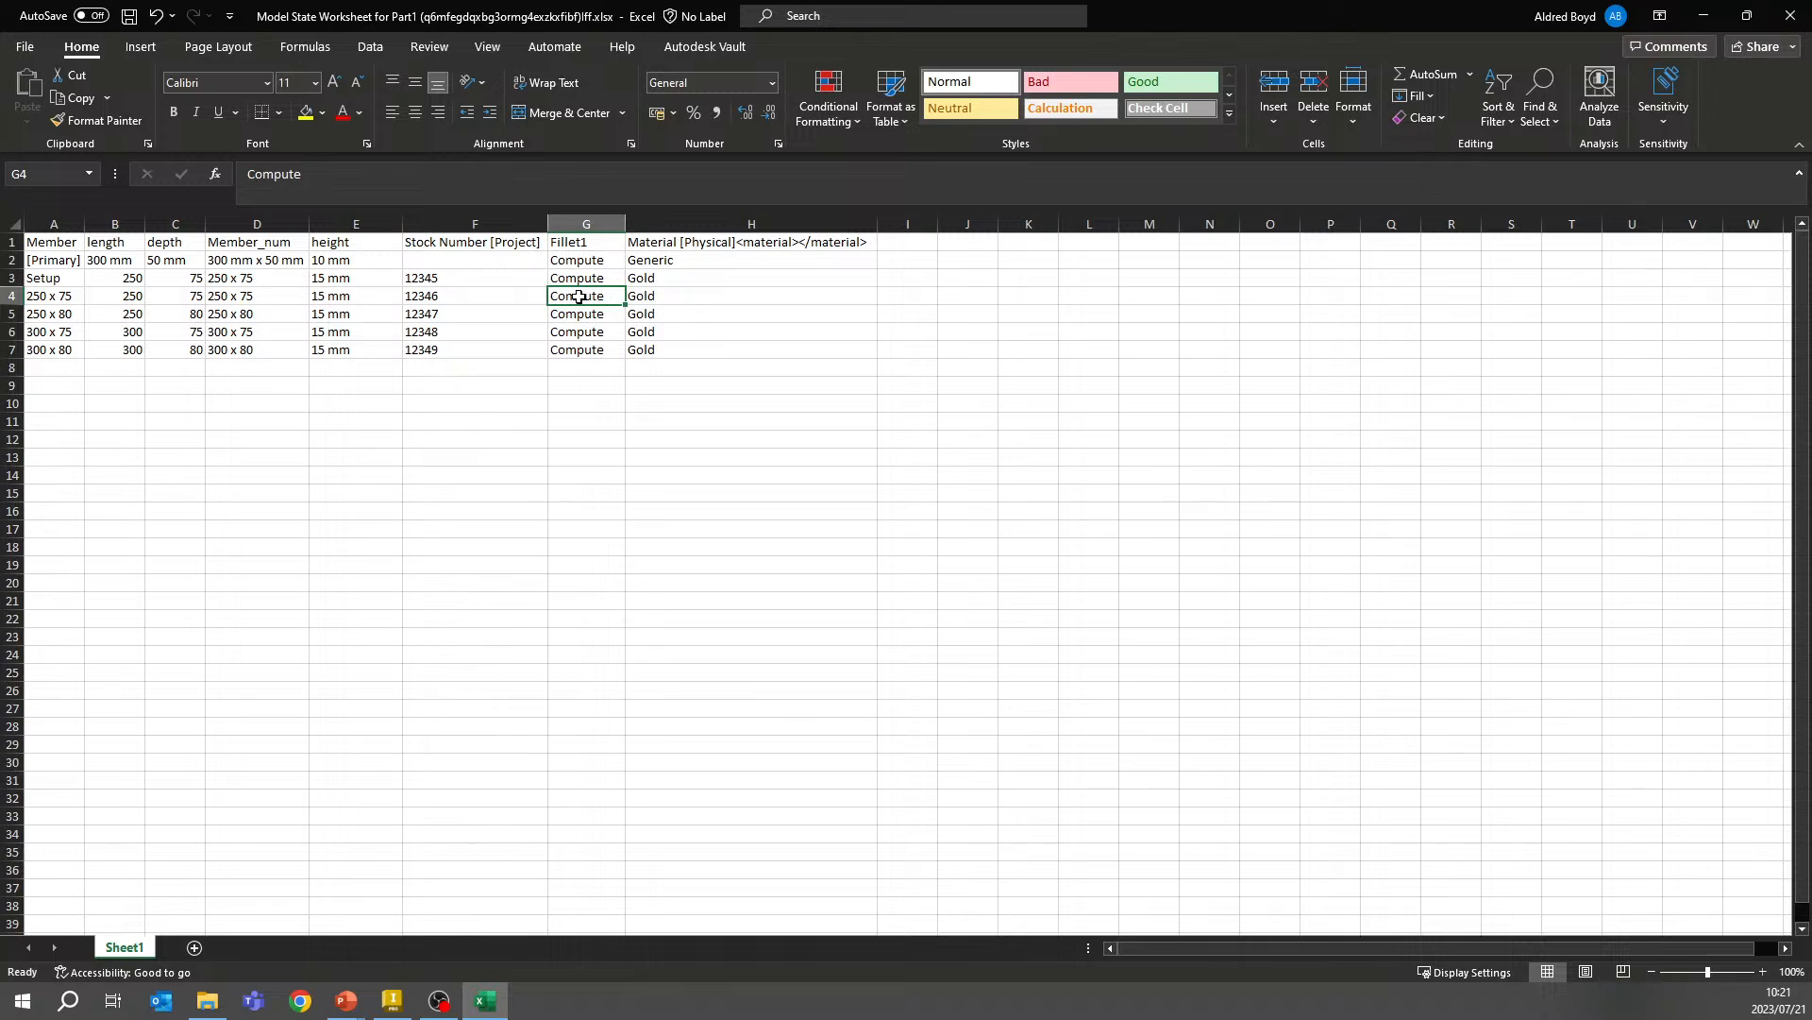
pyautogui.write('Su')
pyautogui.write('ppress')
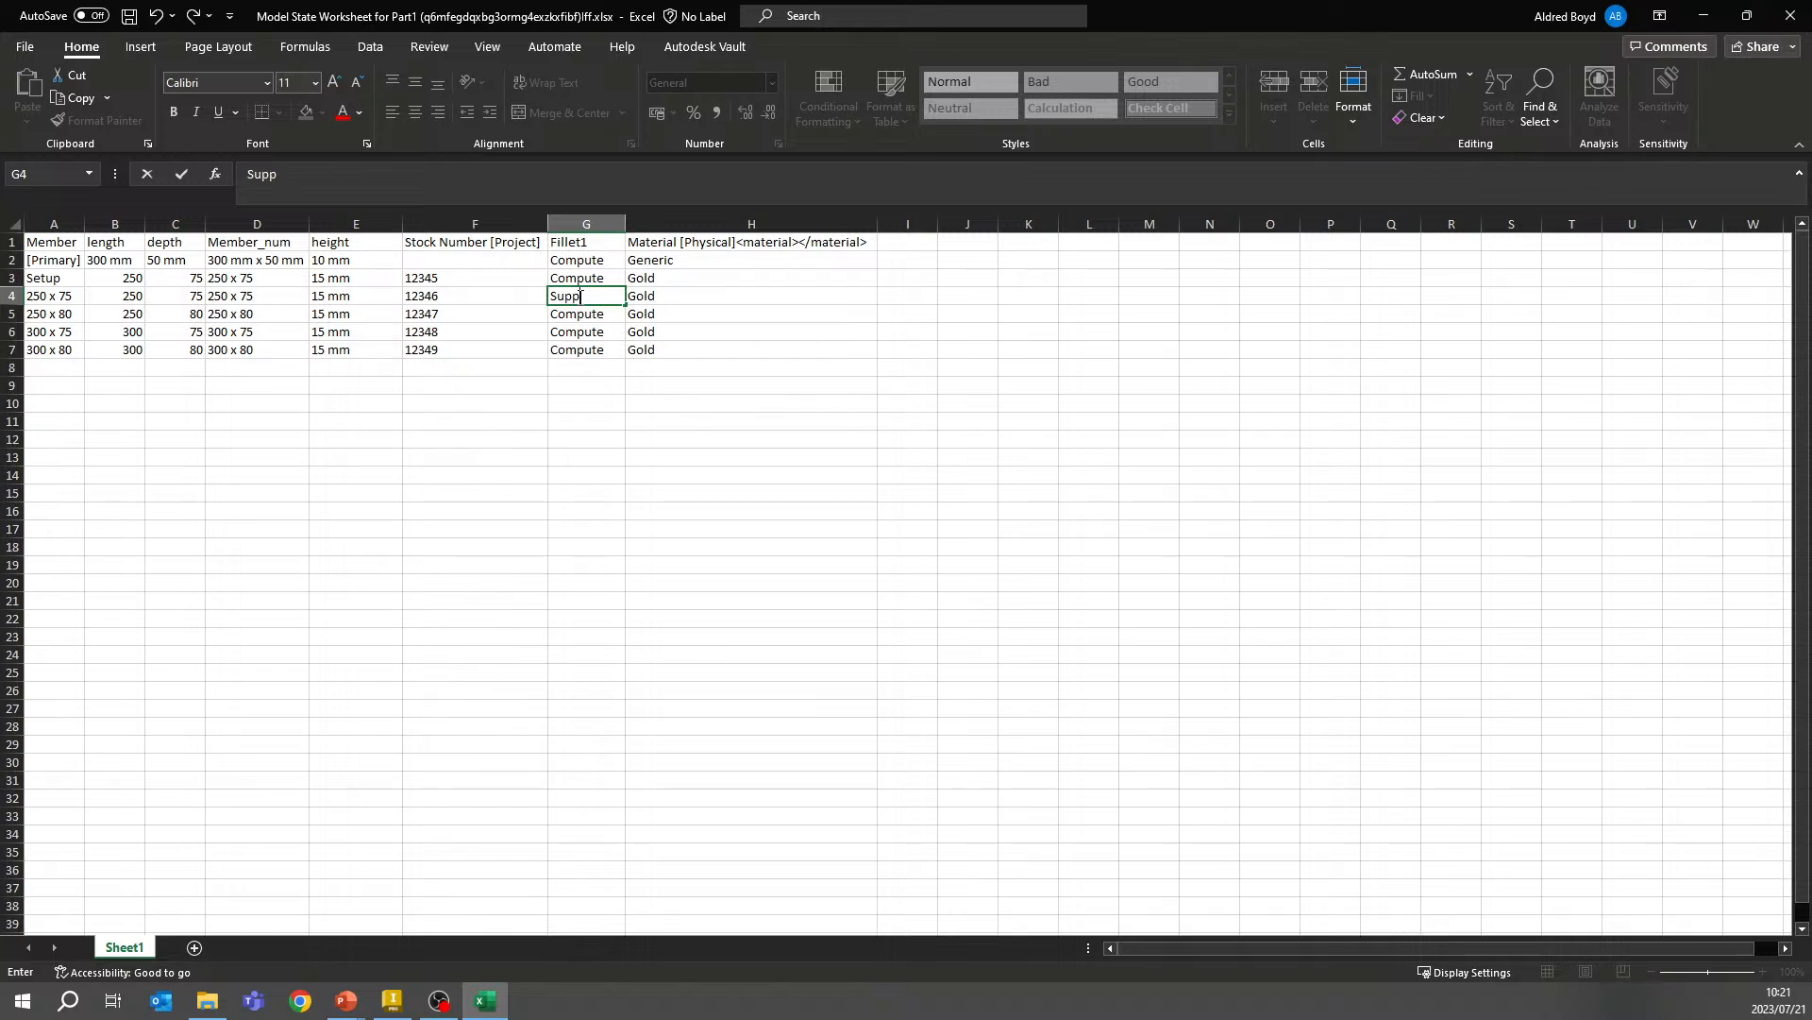
pyautogui.click(618, 366)
pyautogui.click(605, 296)
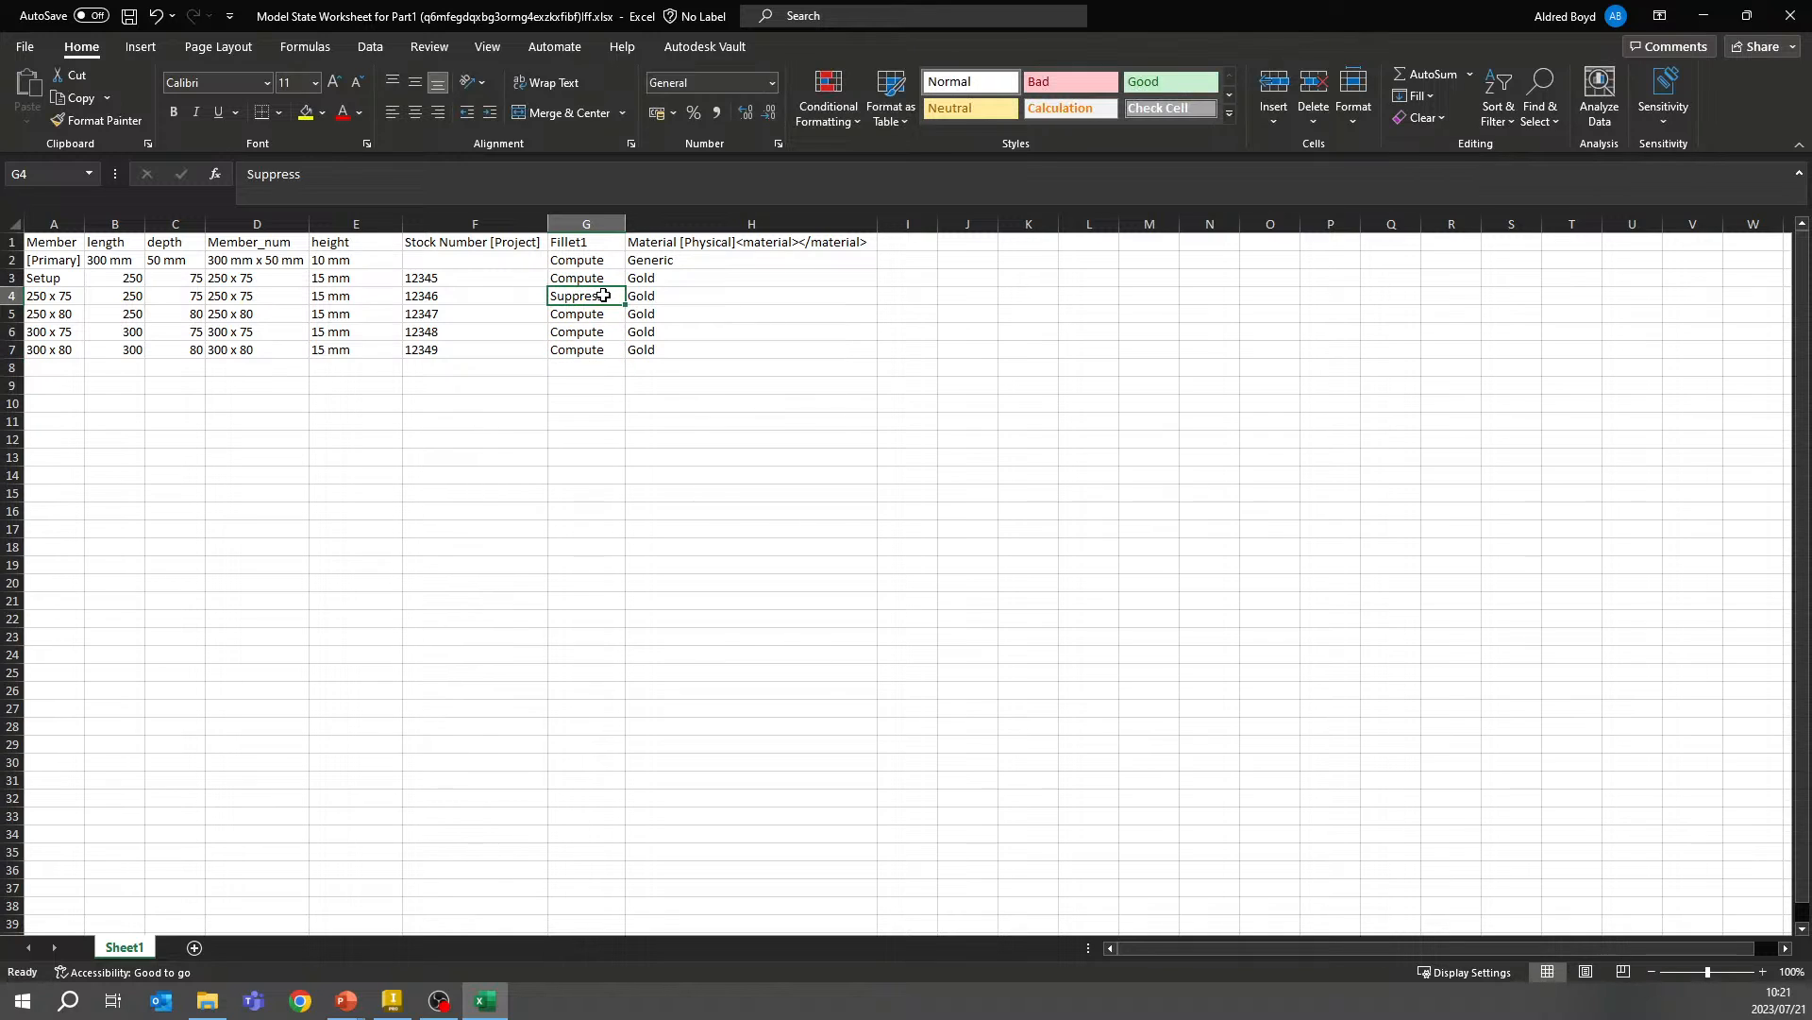
pyautogui.hotkey('ctrl', 'c')
pyautogui.click(586, 332)
pyautogui.hotkey('ctrl', 'v')
pyautogui.click(587, 439)
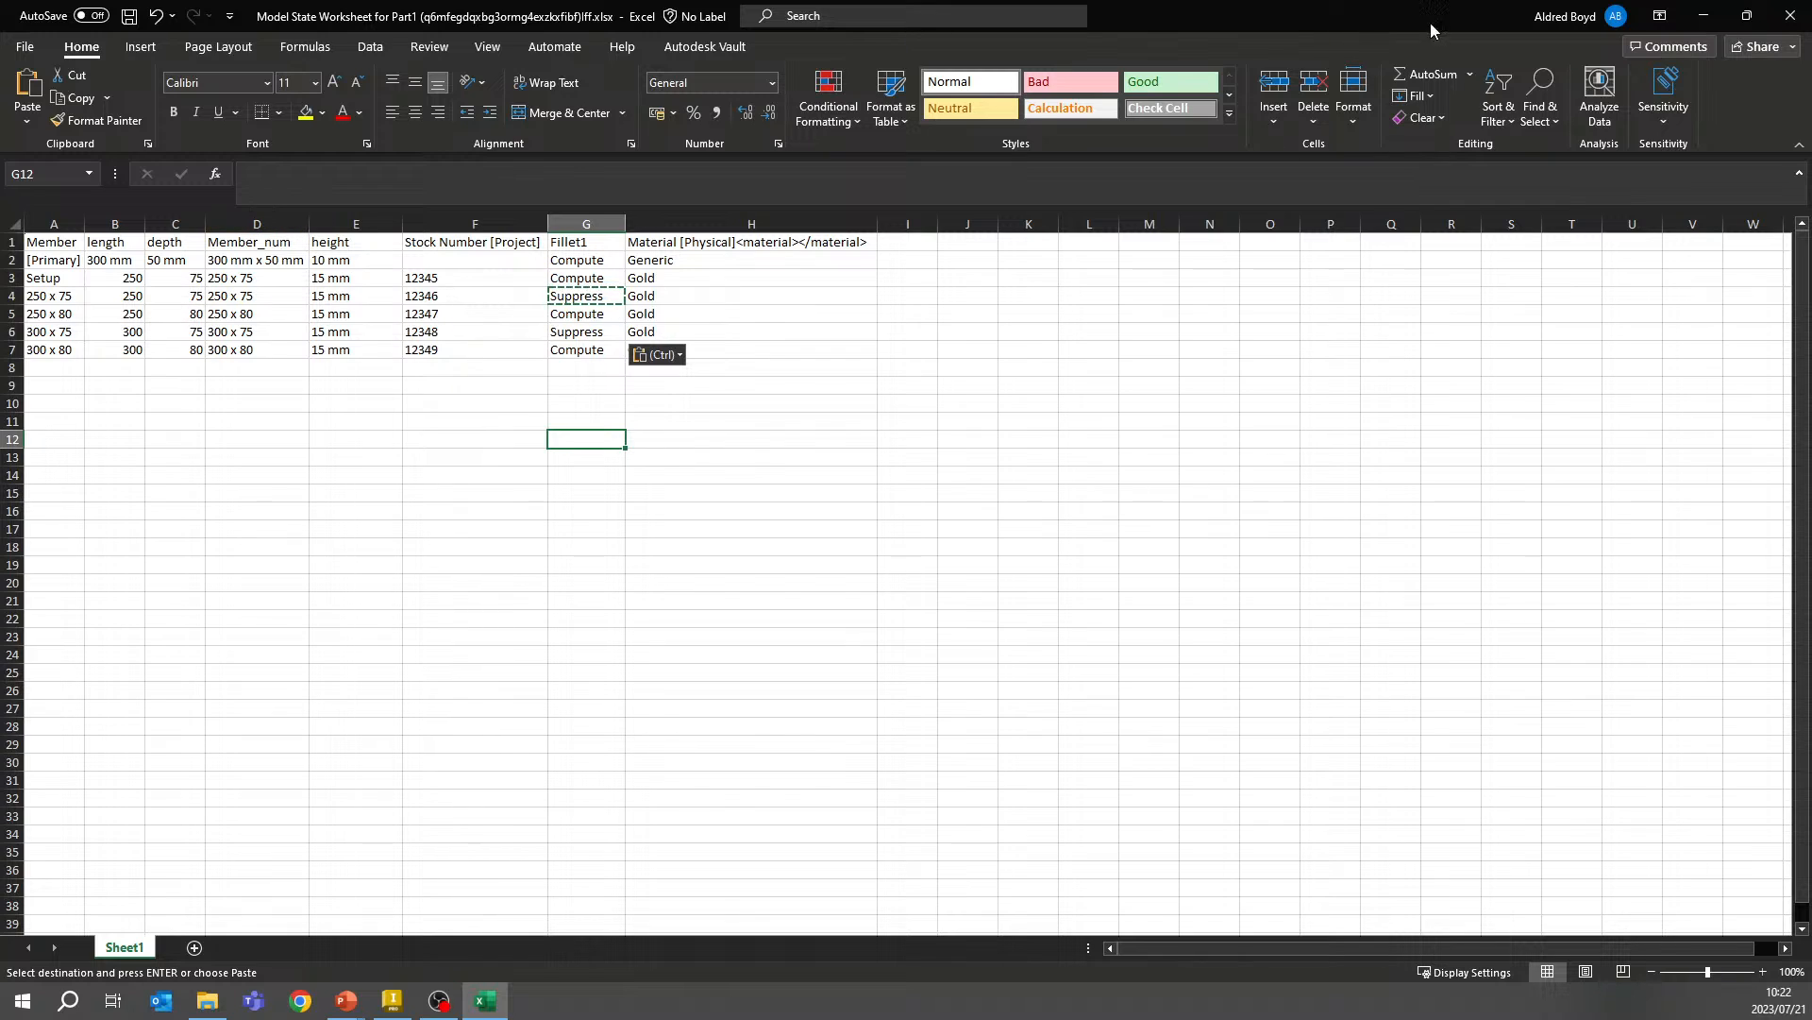
pyautogui.click(1791, 16)
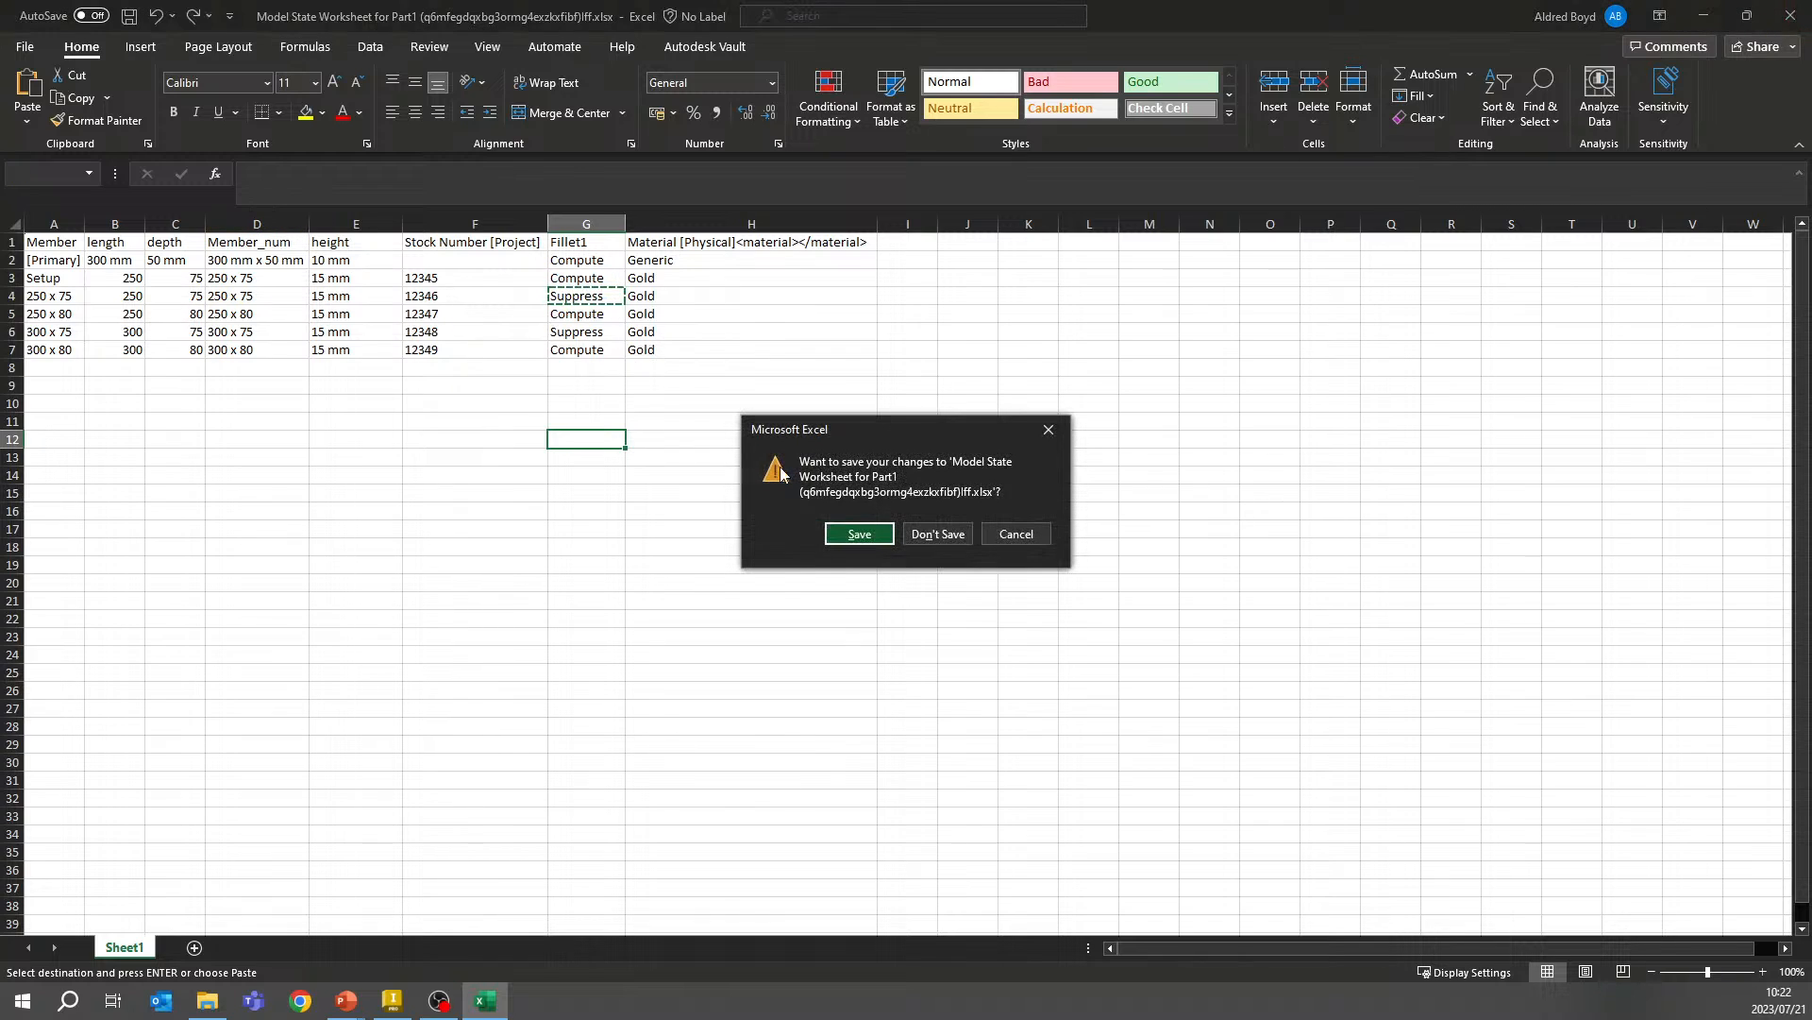
pyautogui.click(859, 534)
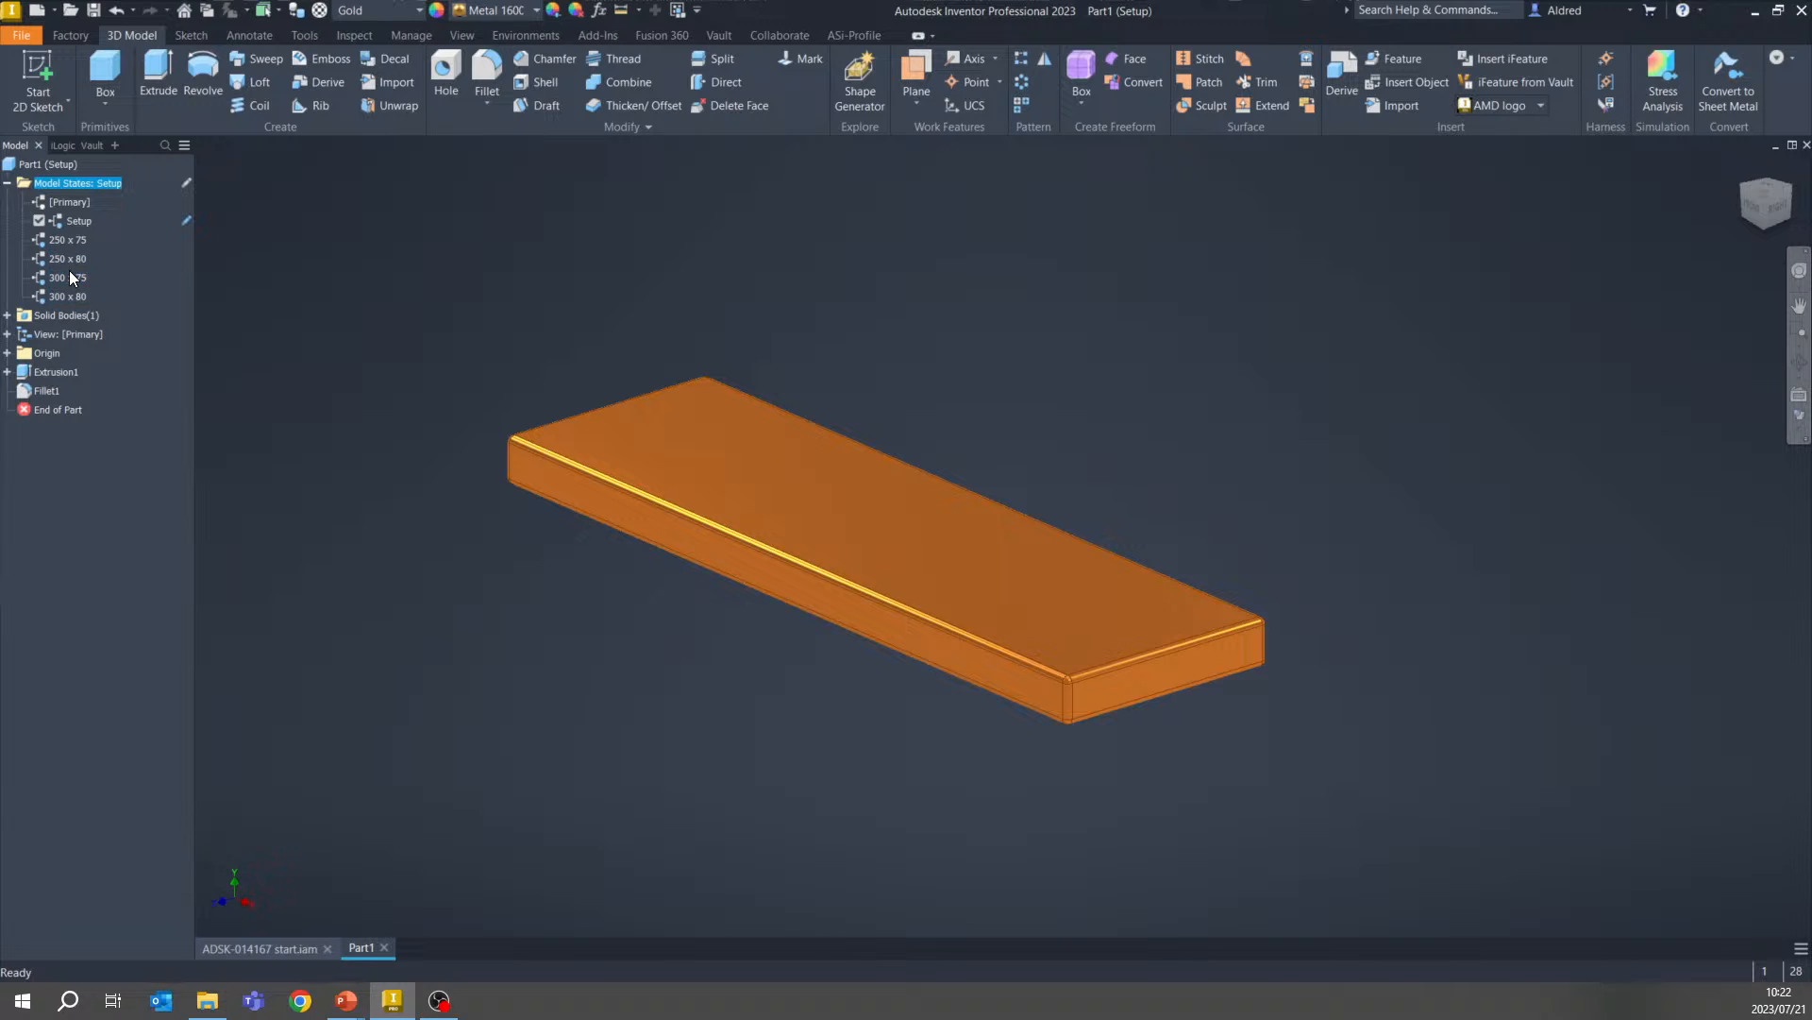
# Move the 300 x 75 and 300 x 80 model states above the 250 ones, and activate each of the four sizes in turn
pyautogui.moveTo(71, 277); pyautogui.dragTo(68, 236)
pyautogui.moveTo(79, 298); pyautogui.dragTo(76, 258)
pyautogui.doubleClick(62, 240)
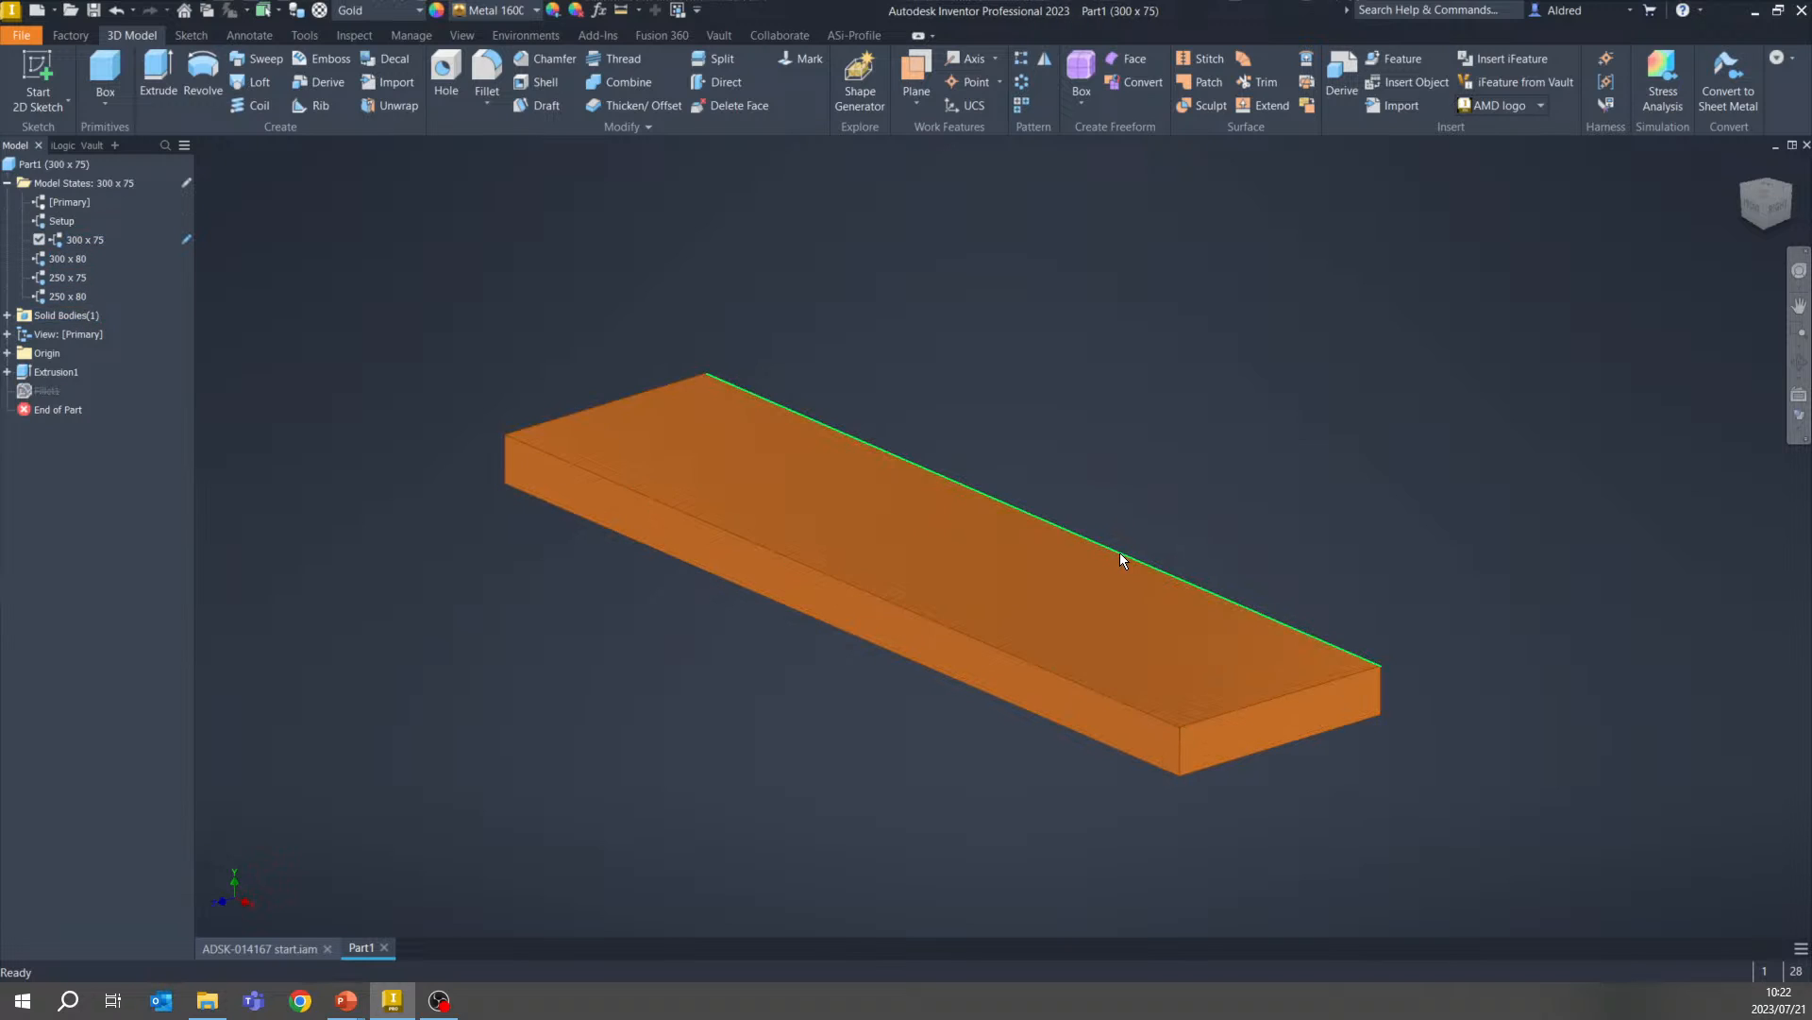
pyautogui.doubleClick(59, 257)
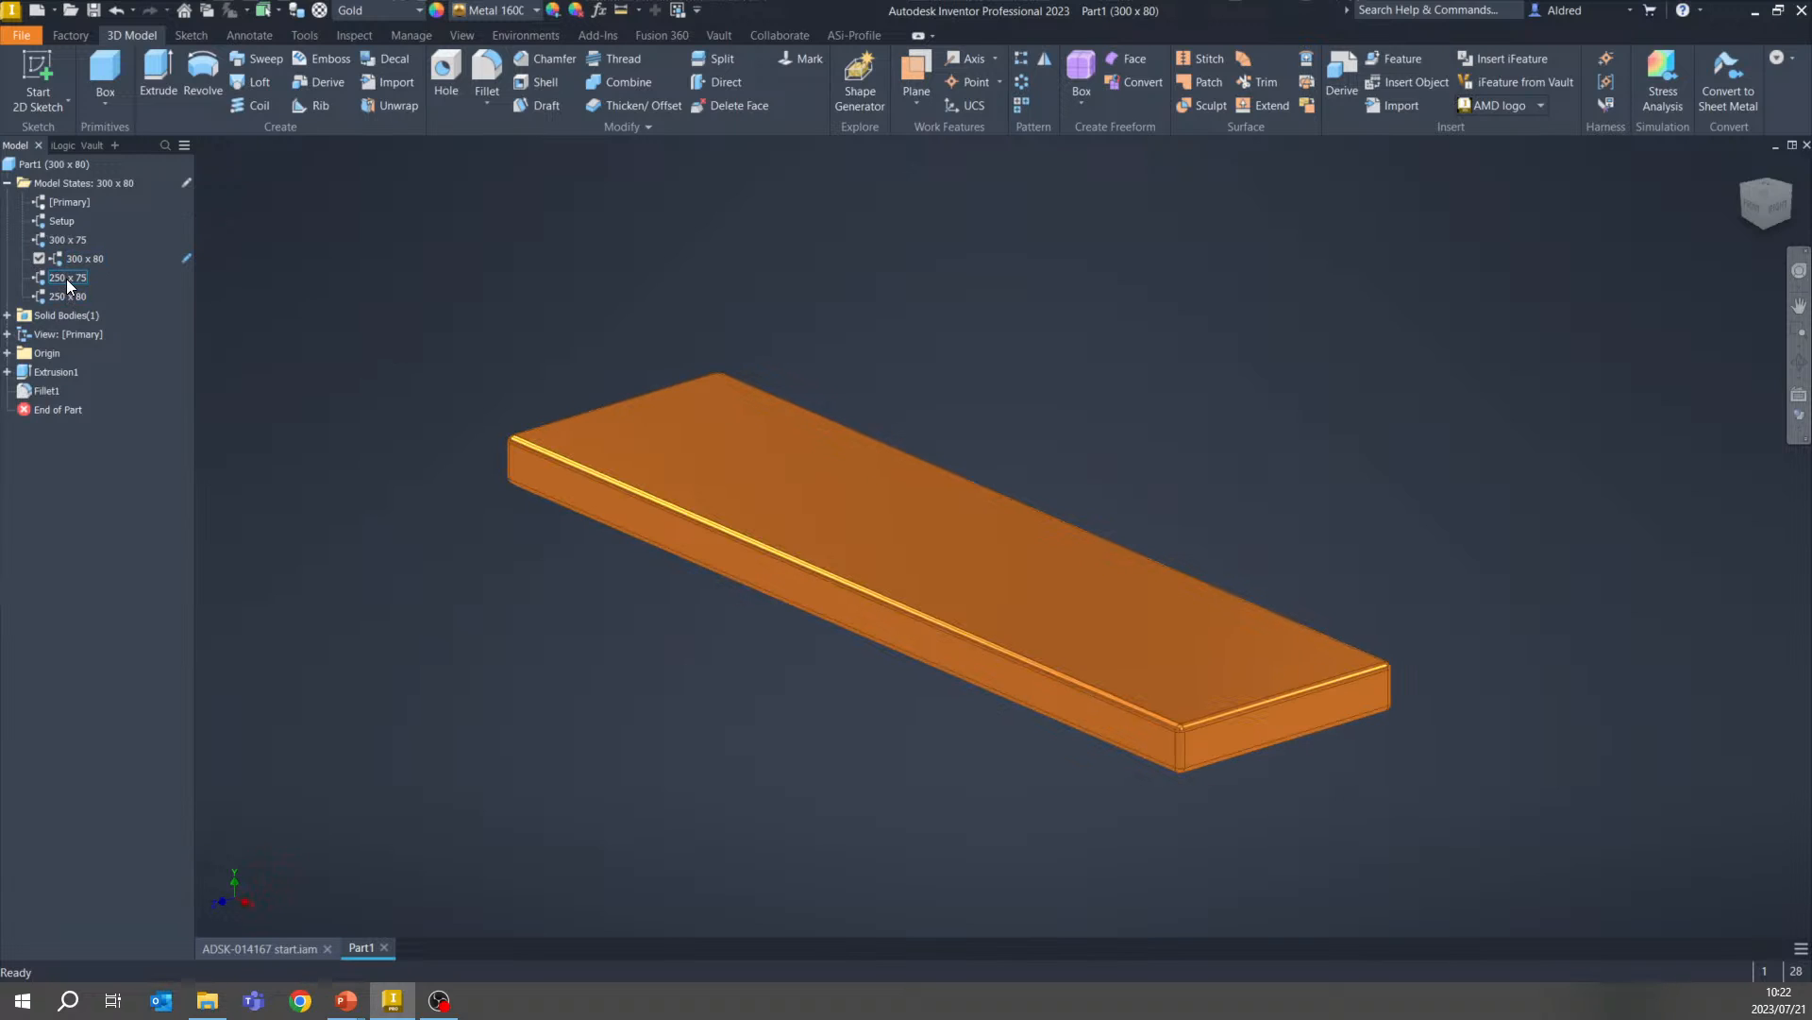
pyautogui.doubleClick(66, 279)
pyautogui.doubleClick(67, 297)
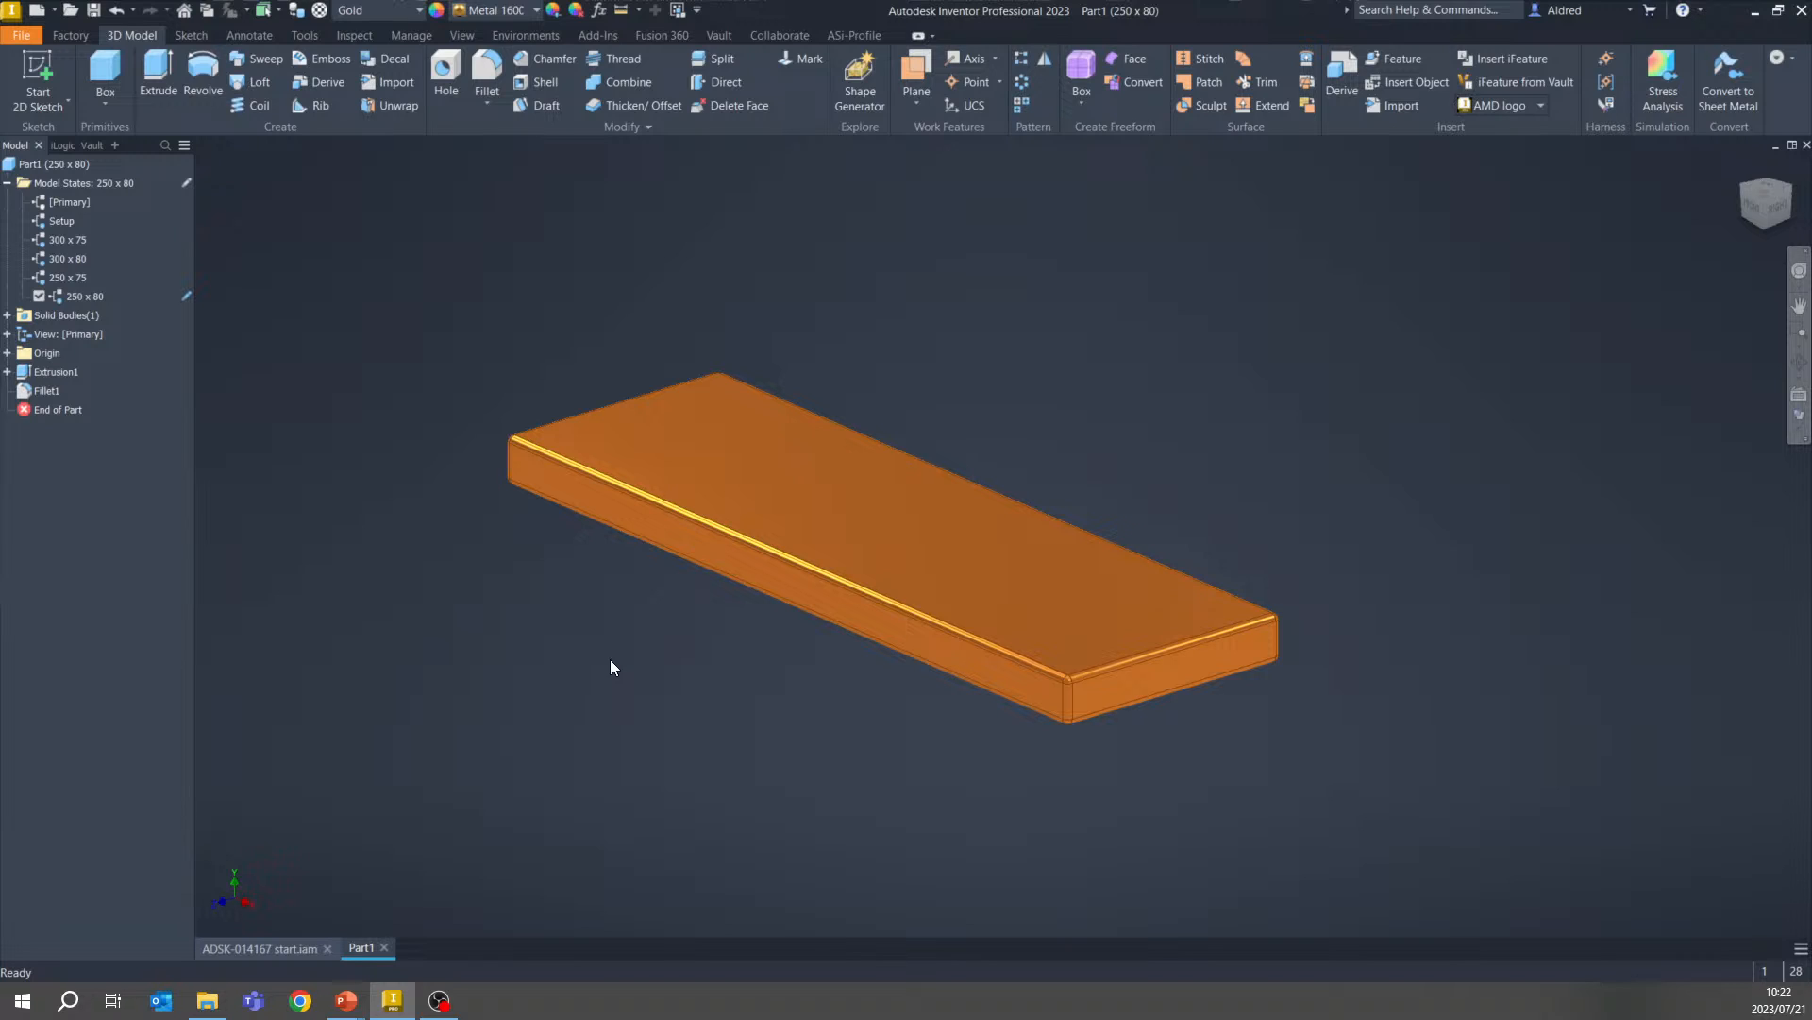
# Activate the 300 x 75 model state and set its material to Lead
pyautogui.doubleClick(76, 241)
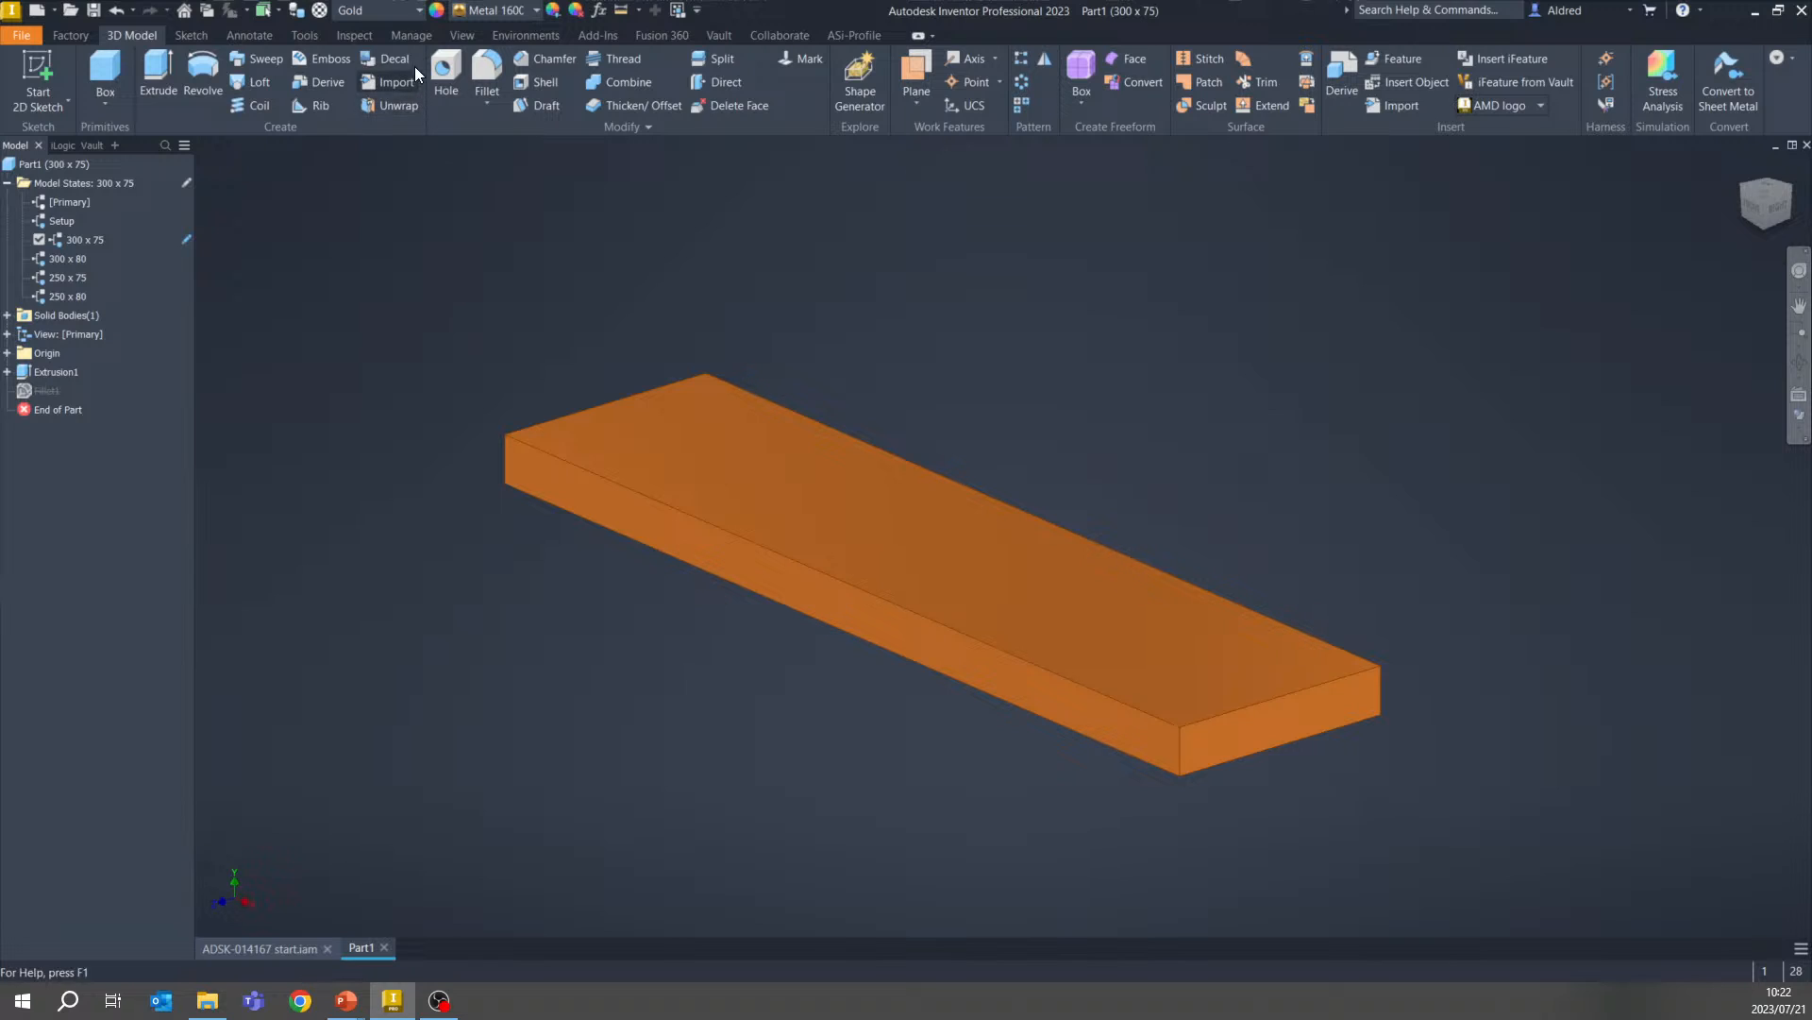
pyautogui.click(409, 12)
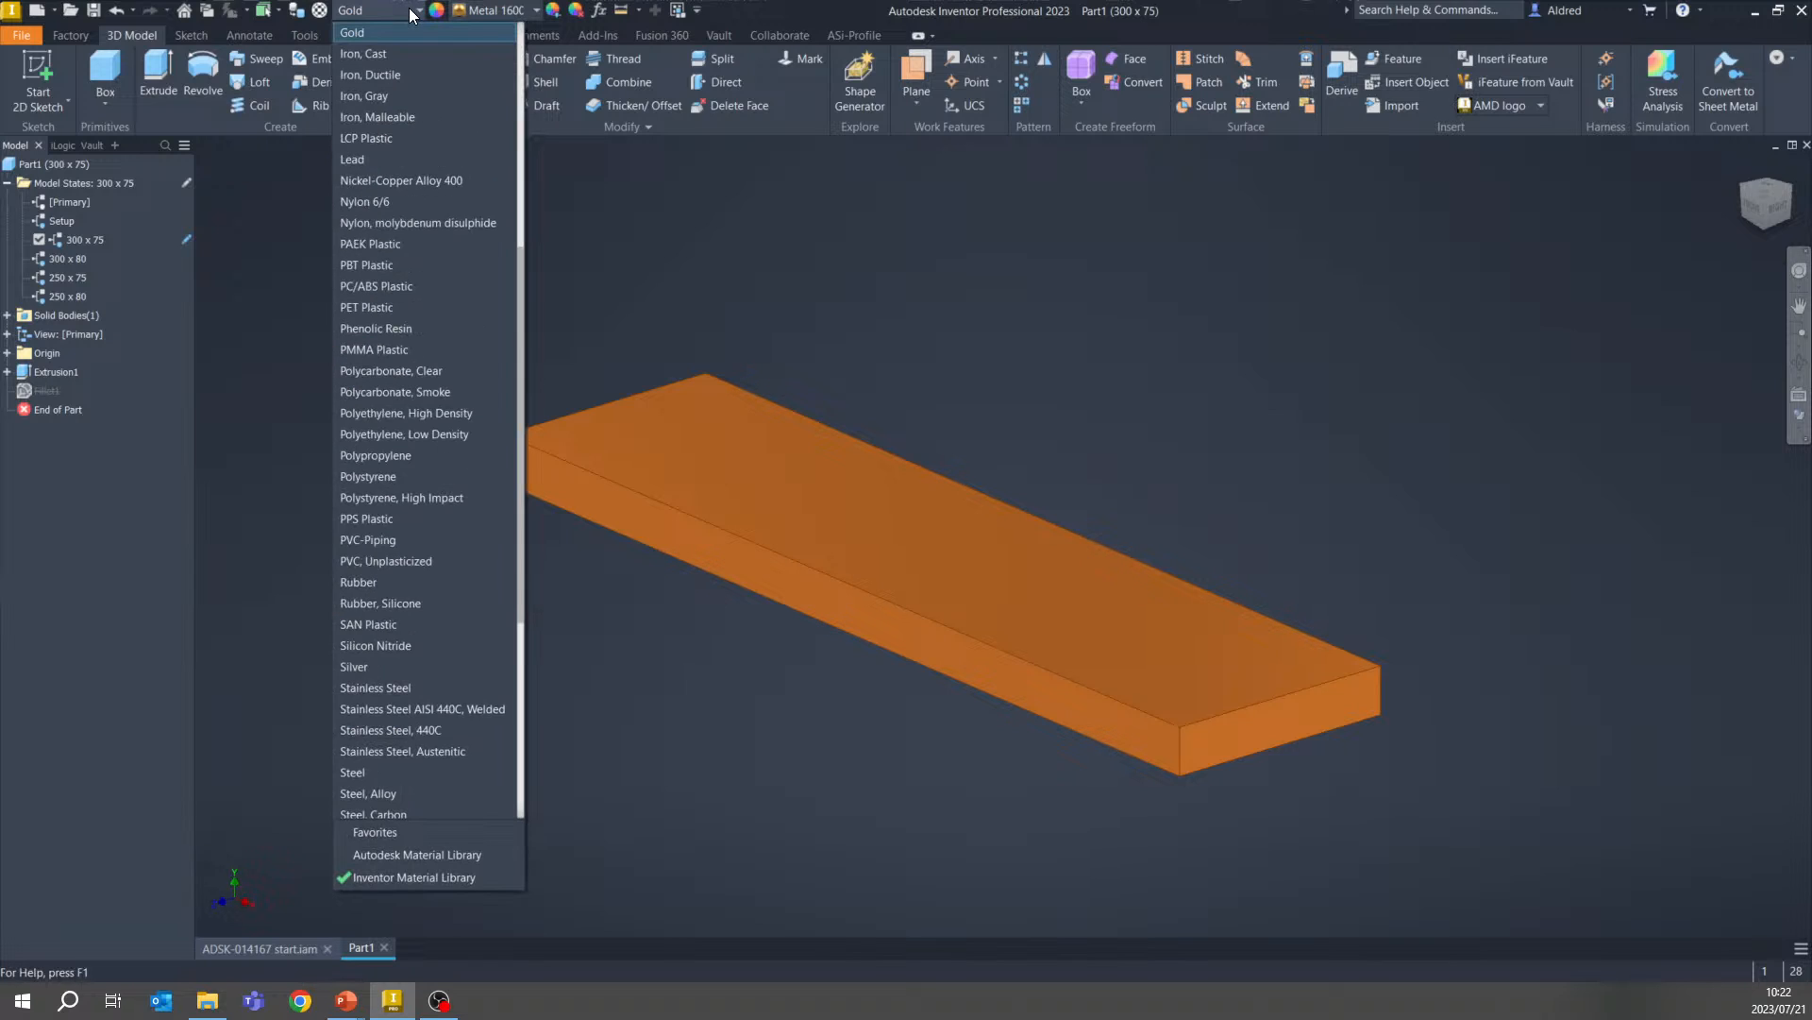
pyautogui.click(371, 157)
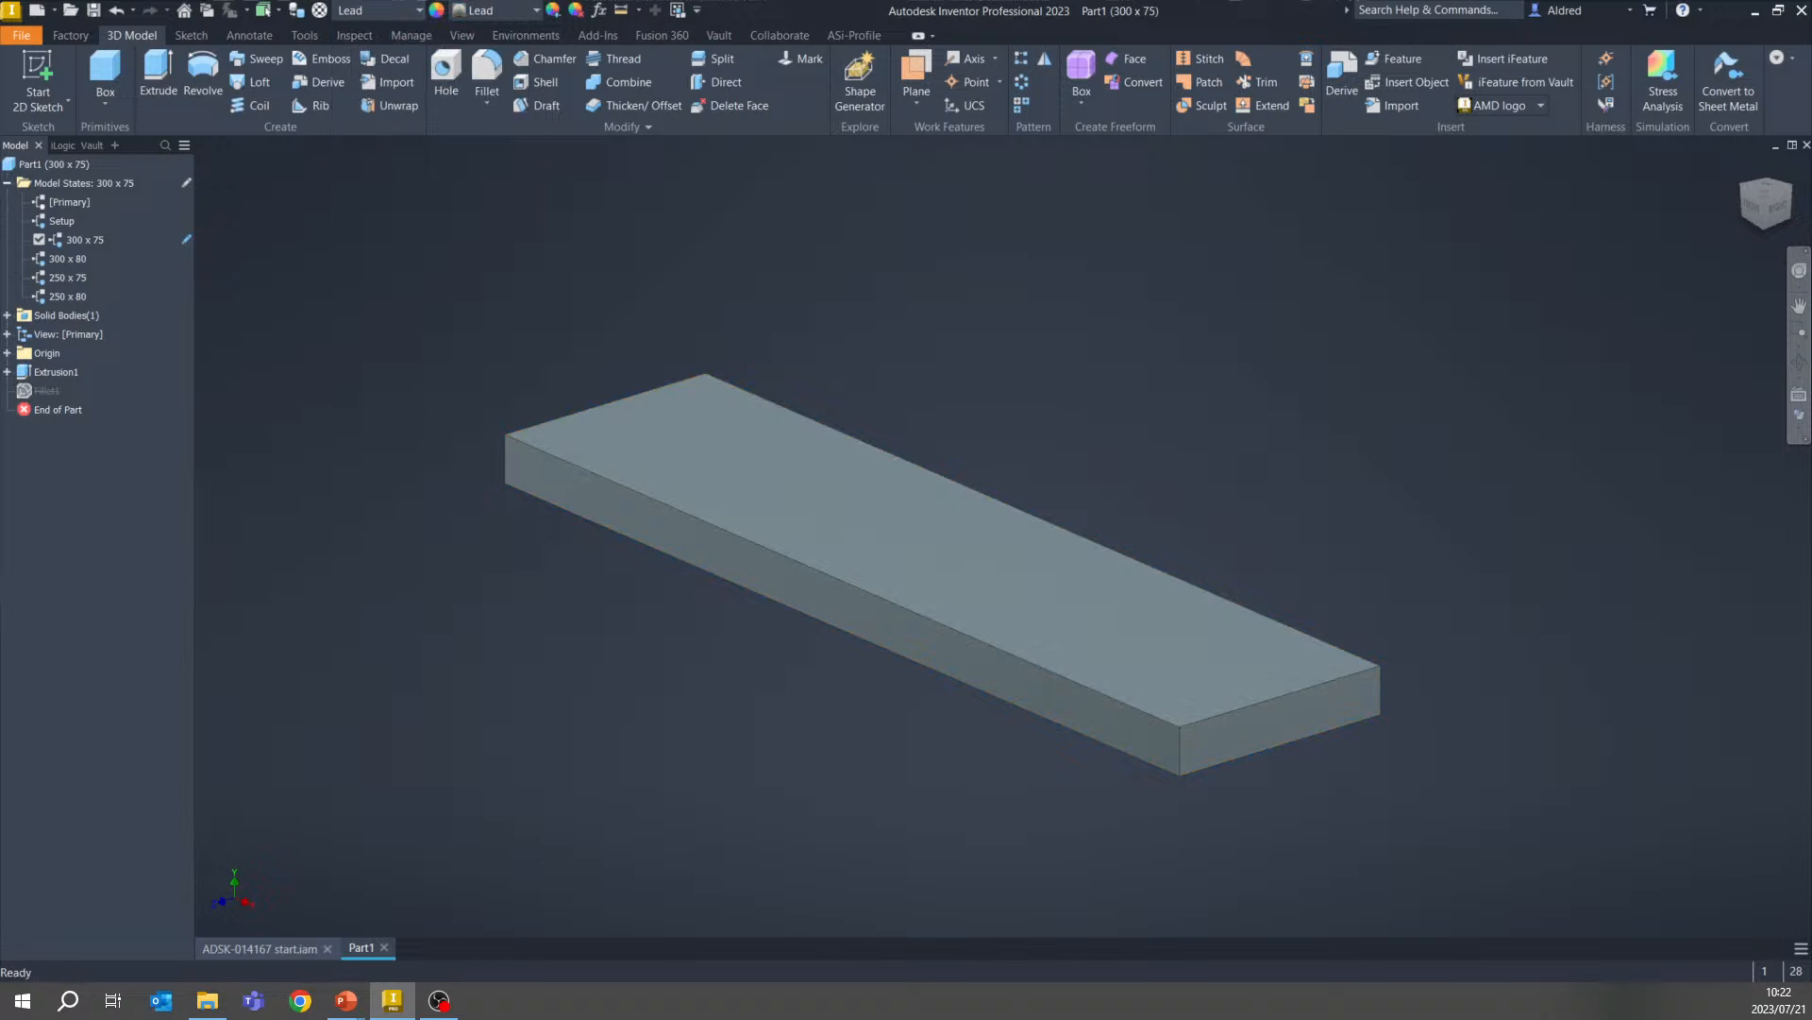
# Open the model states spreadsheet, check the material entry of the 300 x 75 member, and close the worksheet
pyautogui.rightClick(62, 183)
pyautogui.click(108, 228)
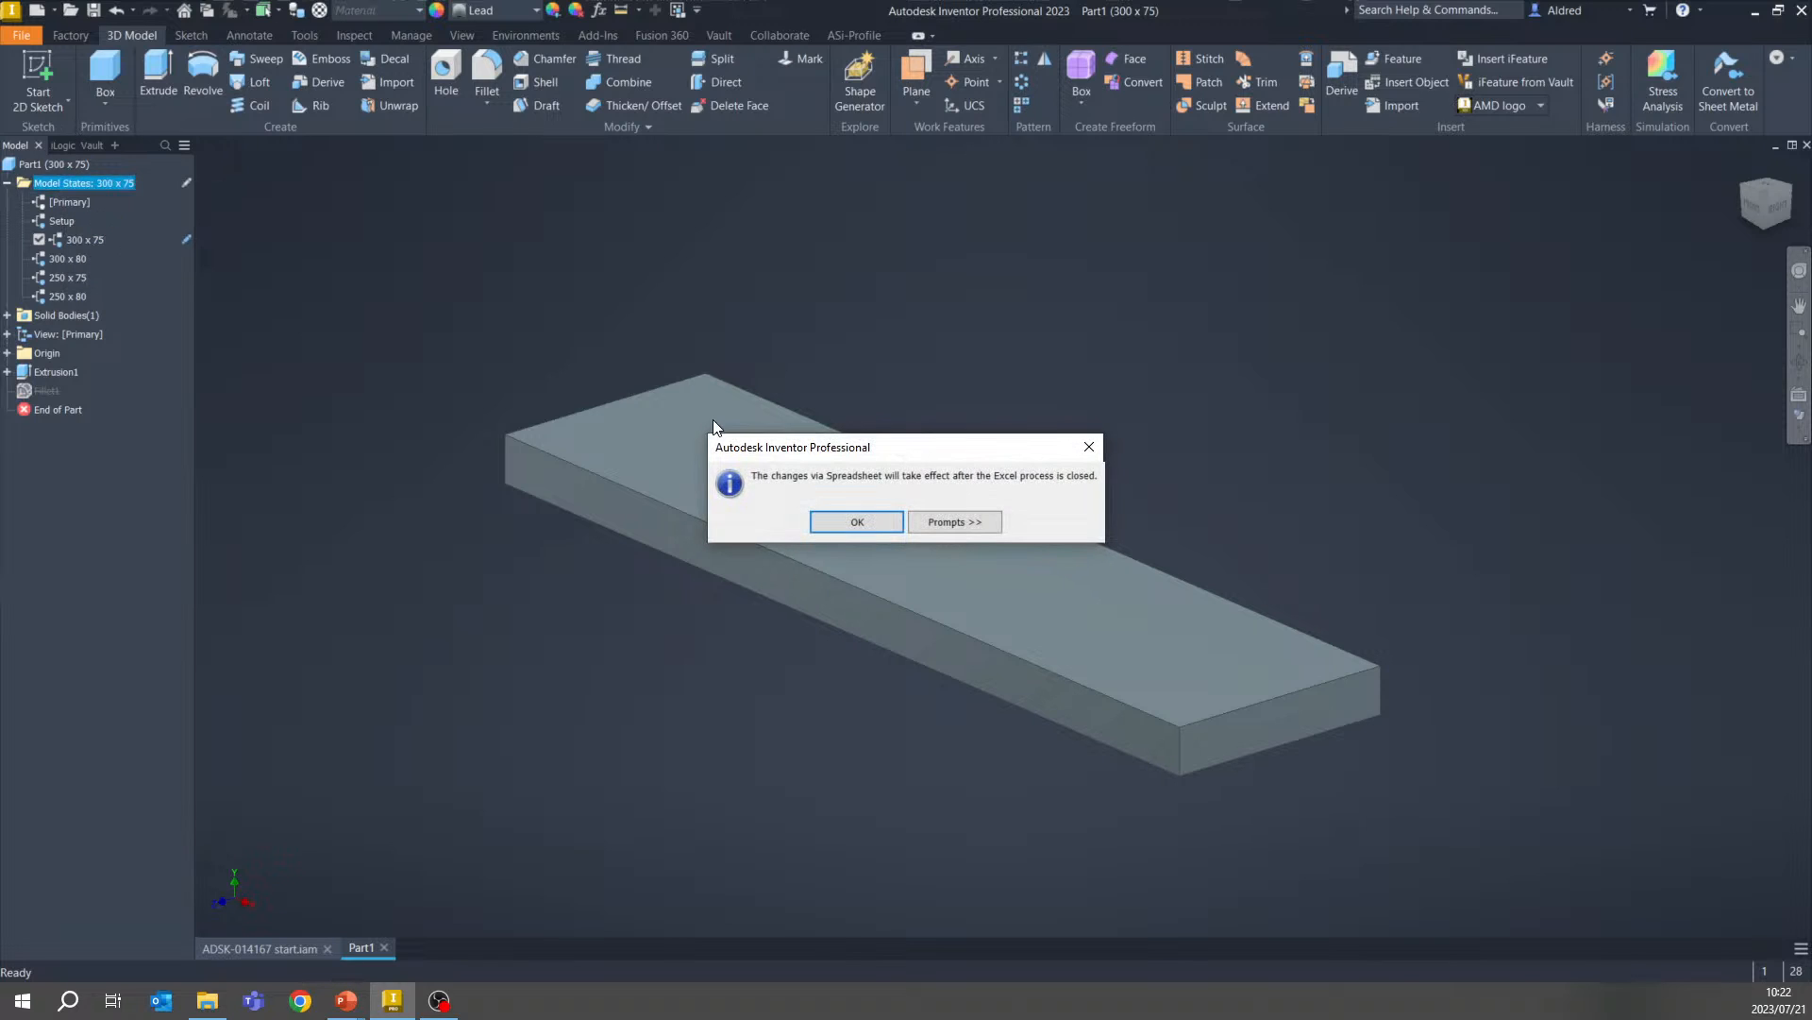
pyautogui.click(865, 523)
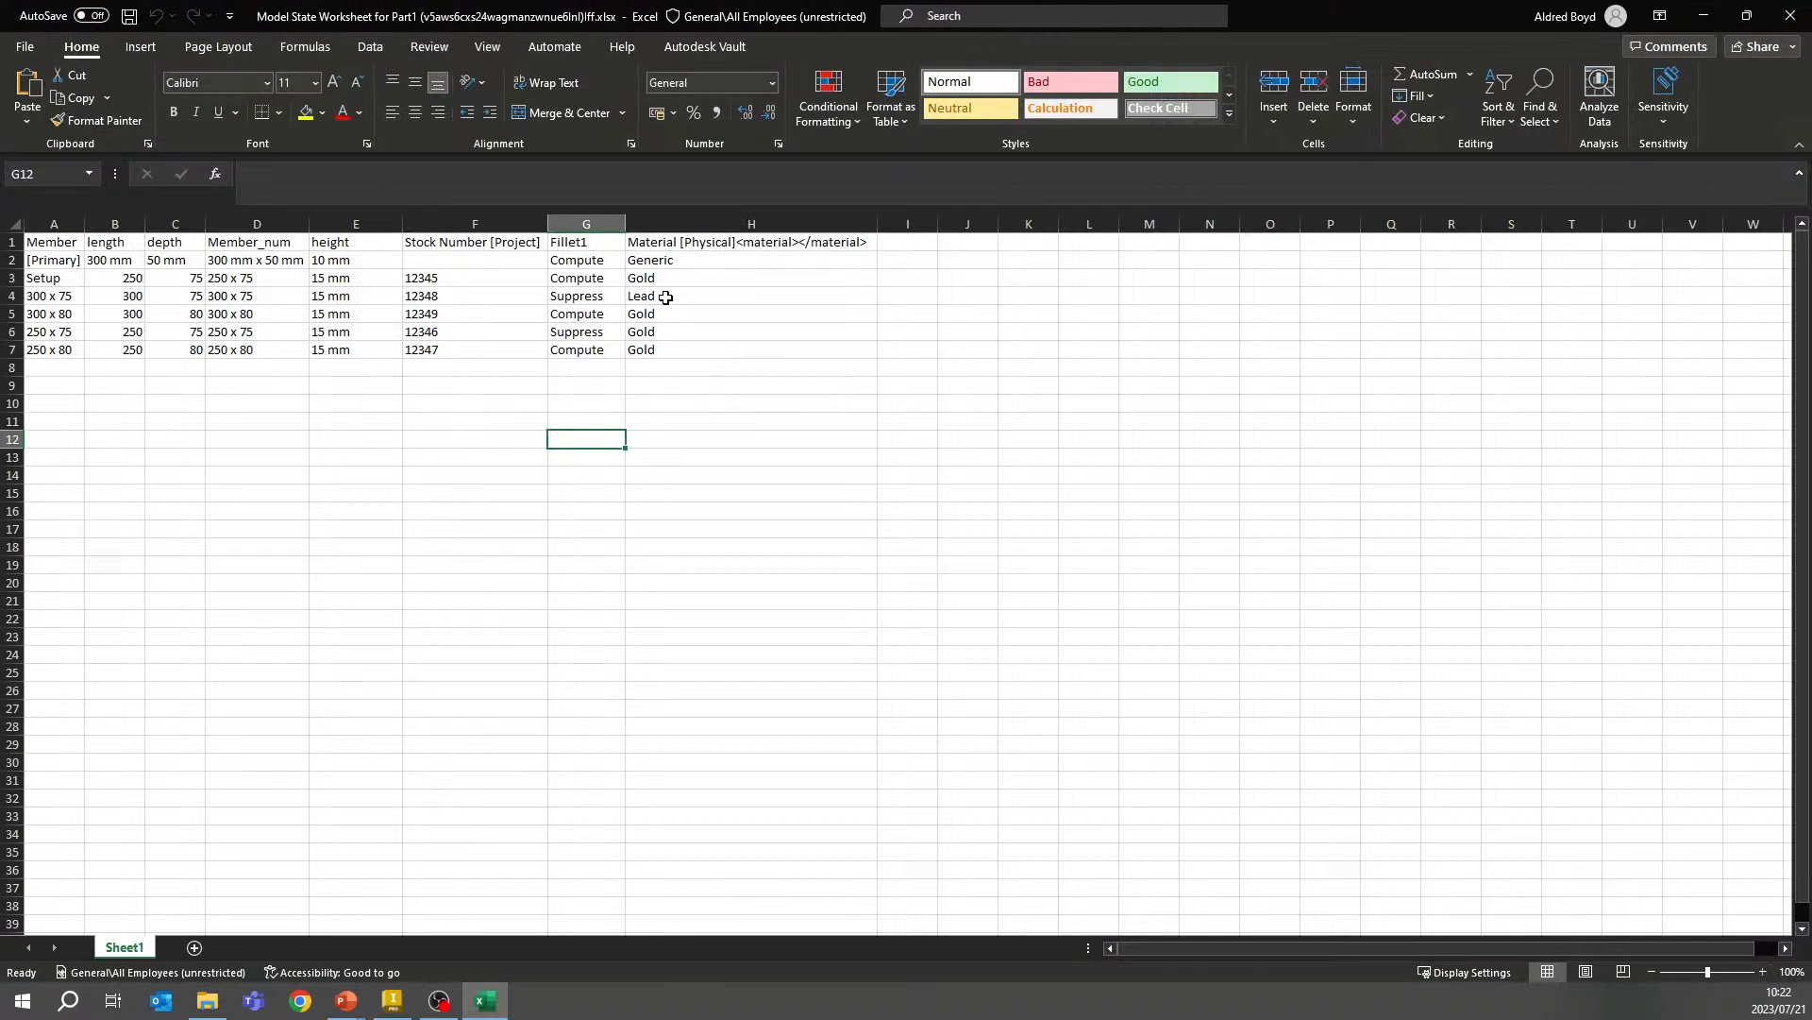
pyautogui.click(662, 296)
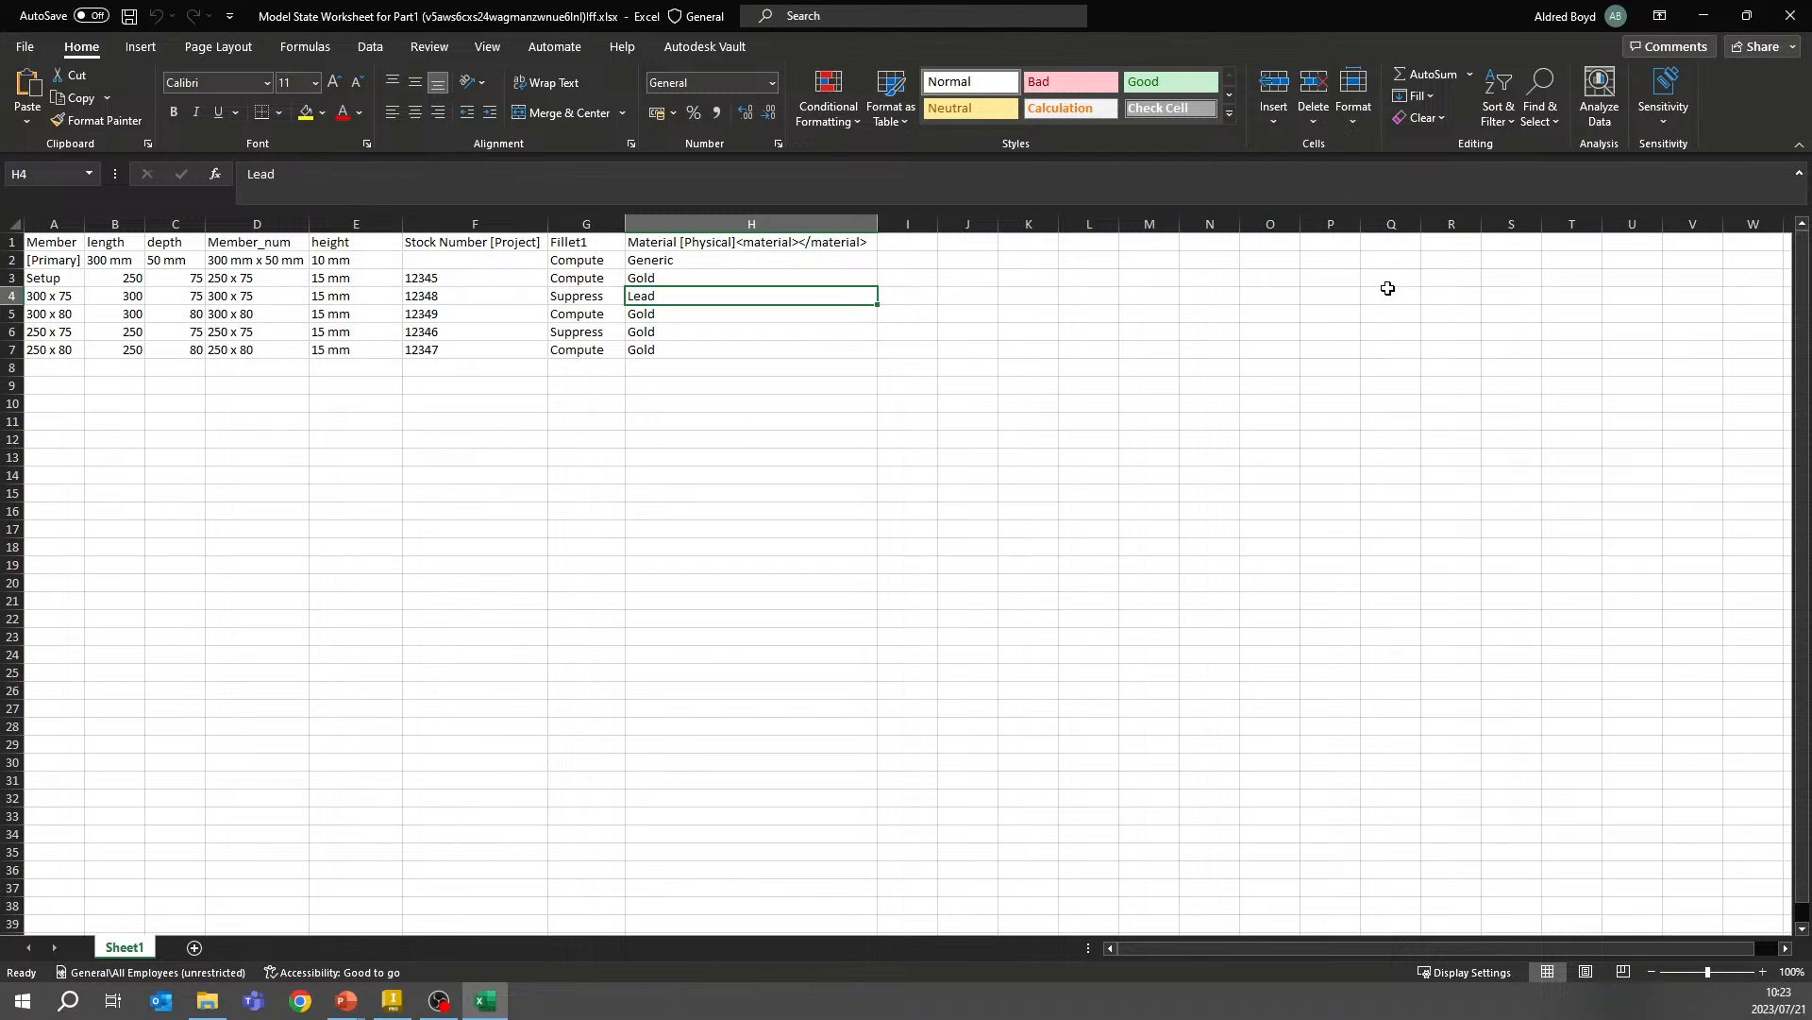
pyautogui.click(1790, 16)
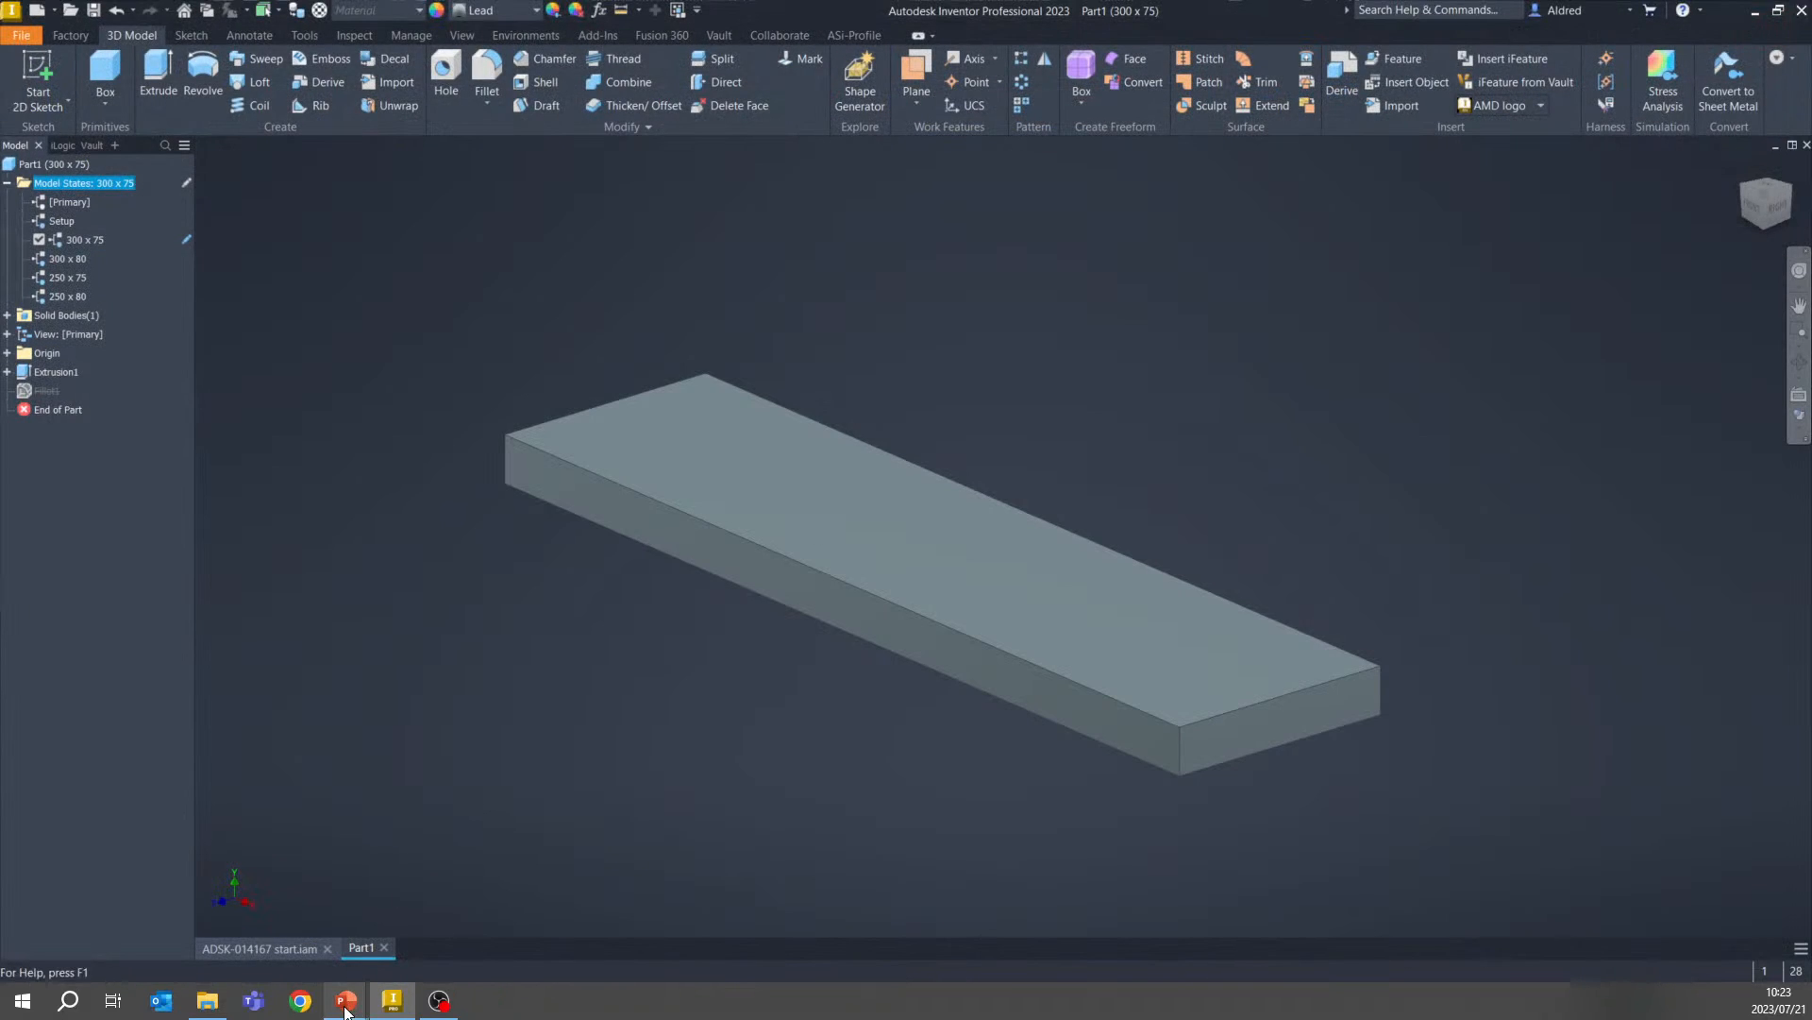
# Switch to the PowerPoint slide show and advance past the DEMO slide
pyautogui.moveTo(345, 1008)
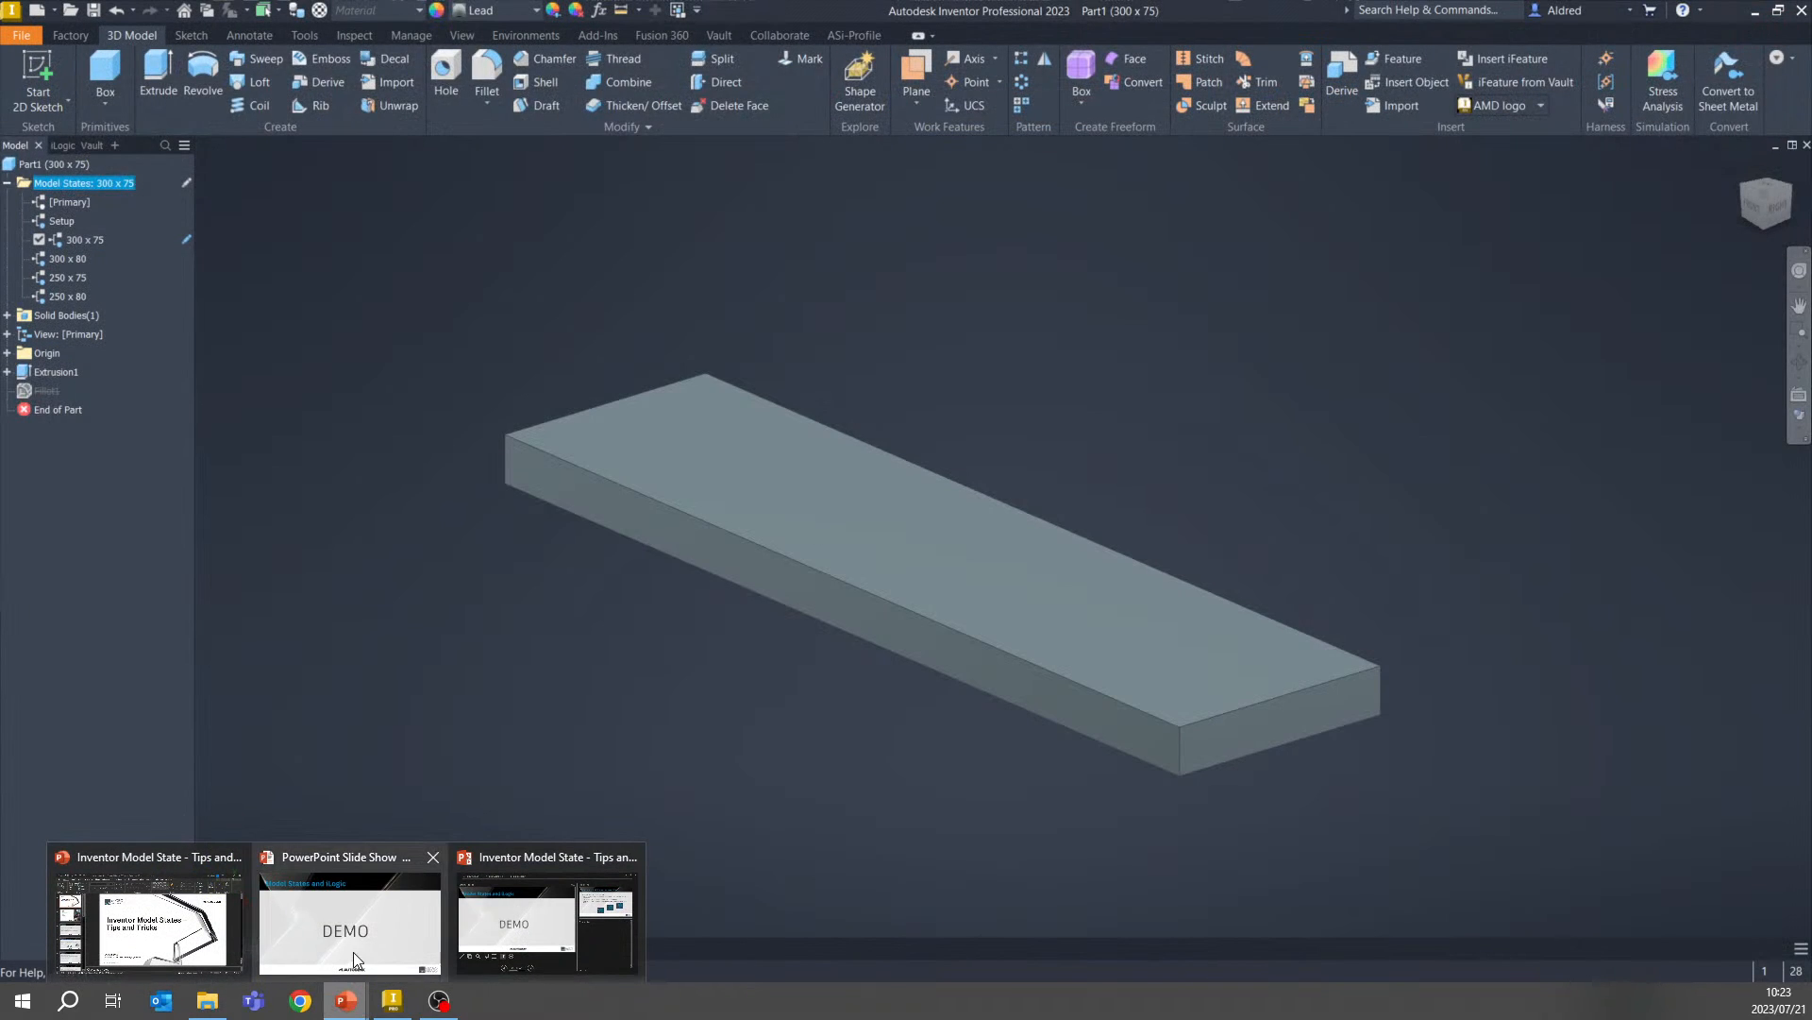
pyautogui.click(354, 949)
pyautogui.press('Right')
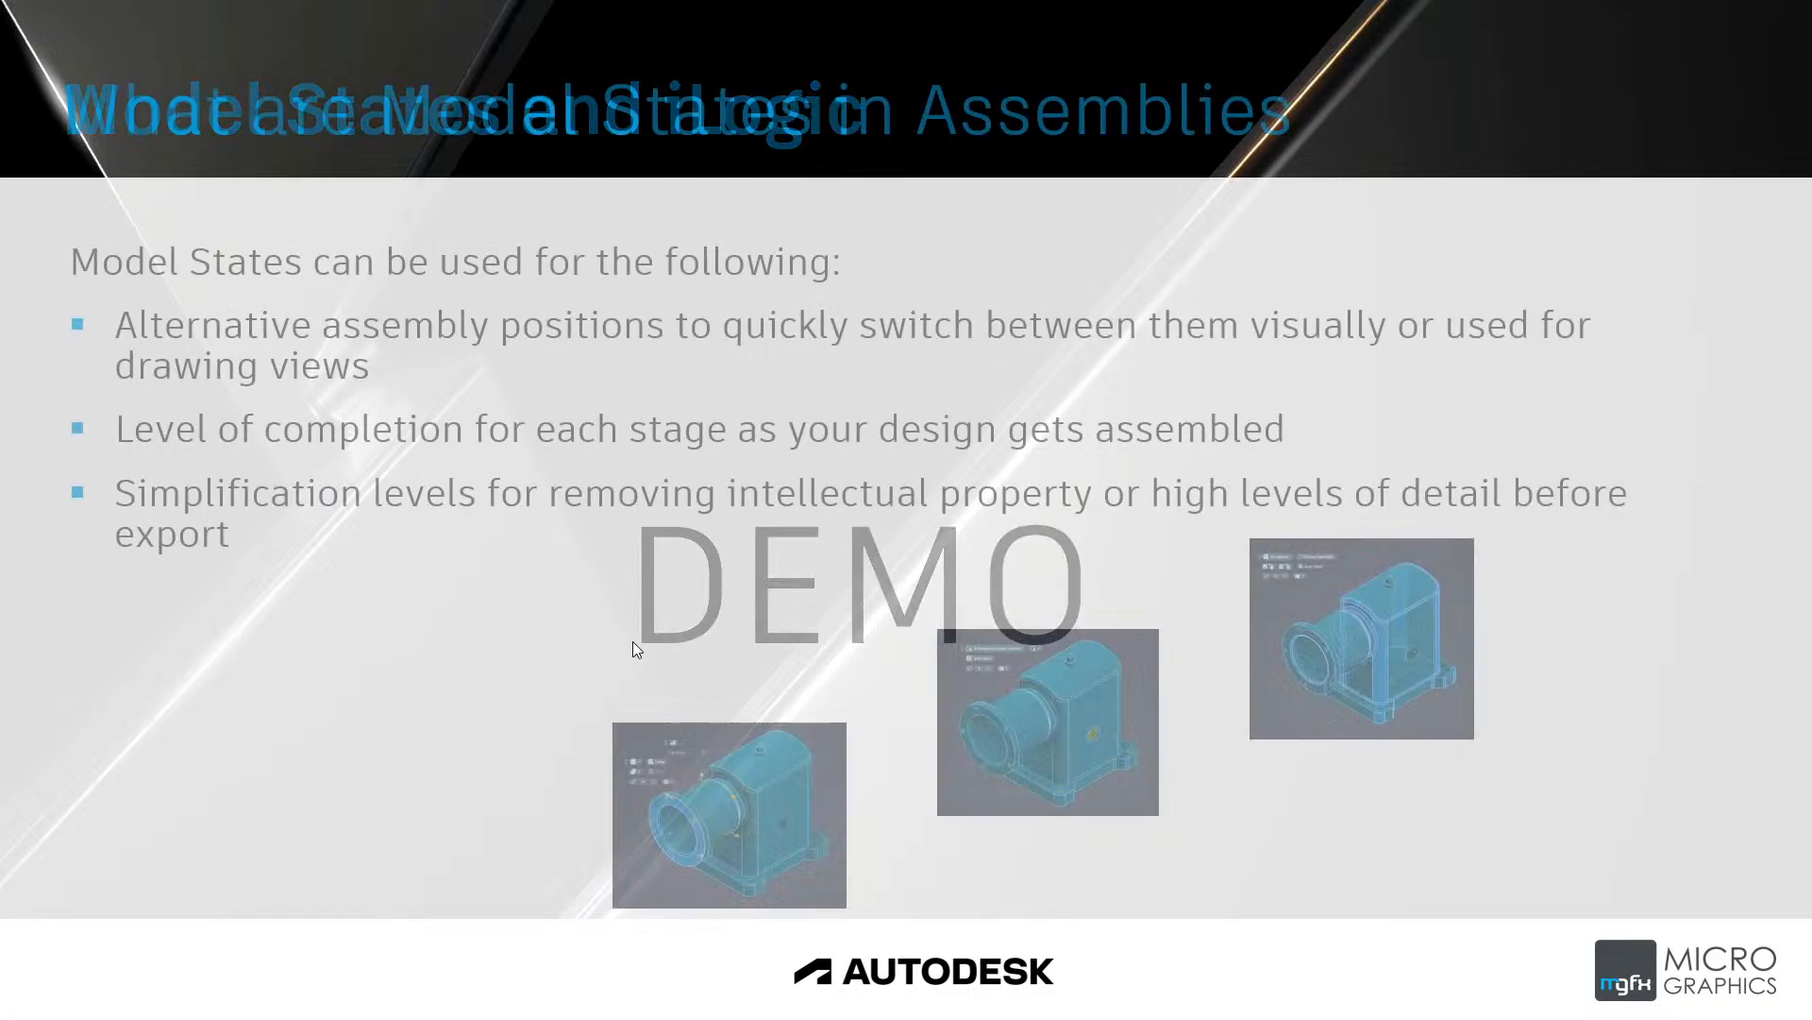
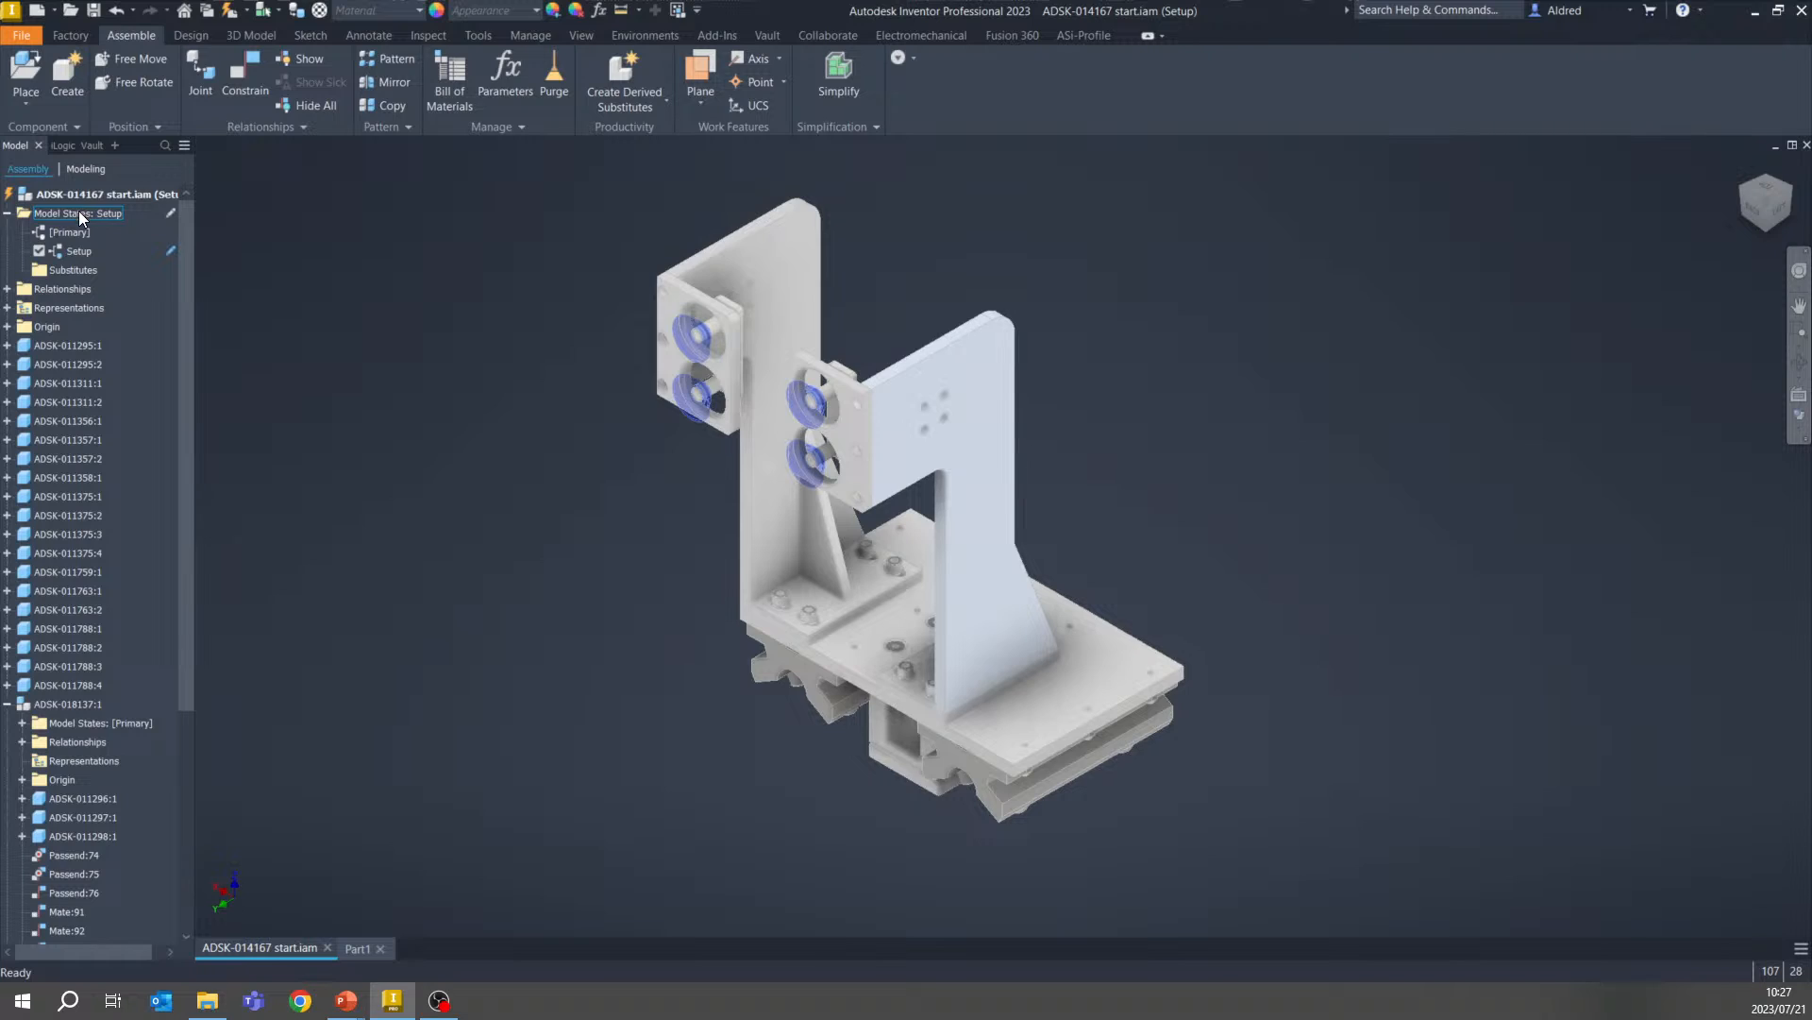
# Create a new model state in the ADSK-014167 start.iam assembly and name it 1
pyautogui.rightClick(82, 212)
pyautogui.click(142, 236)
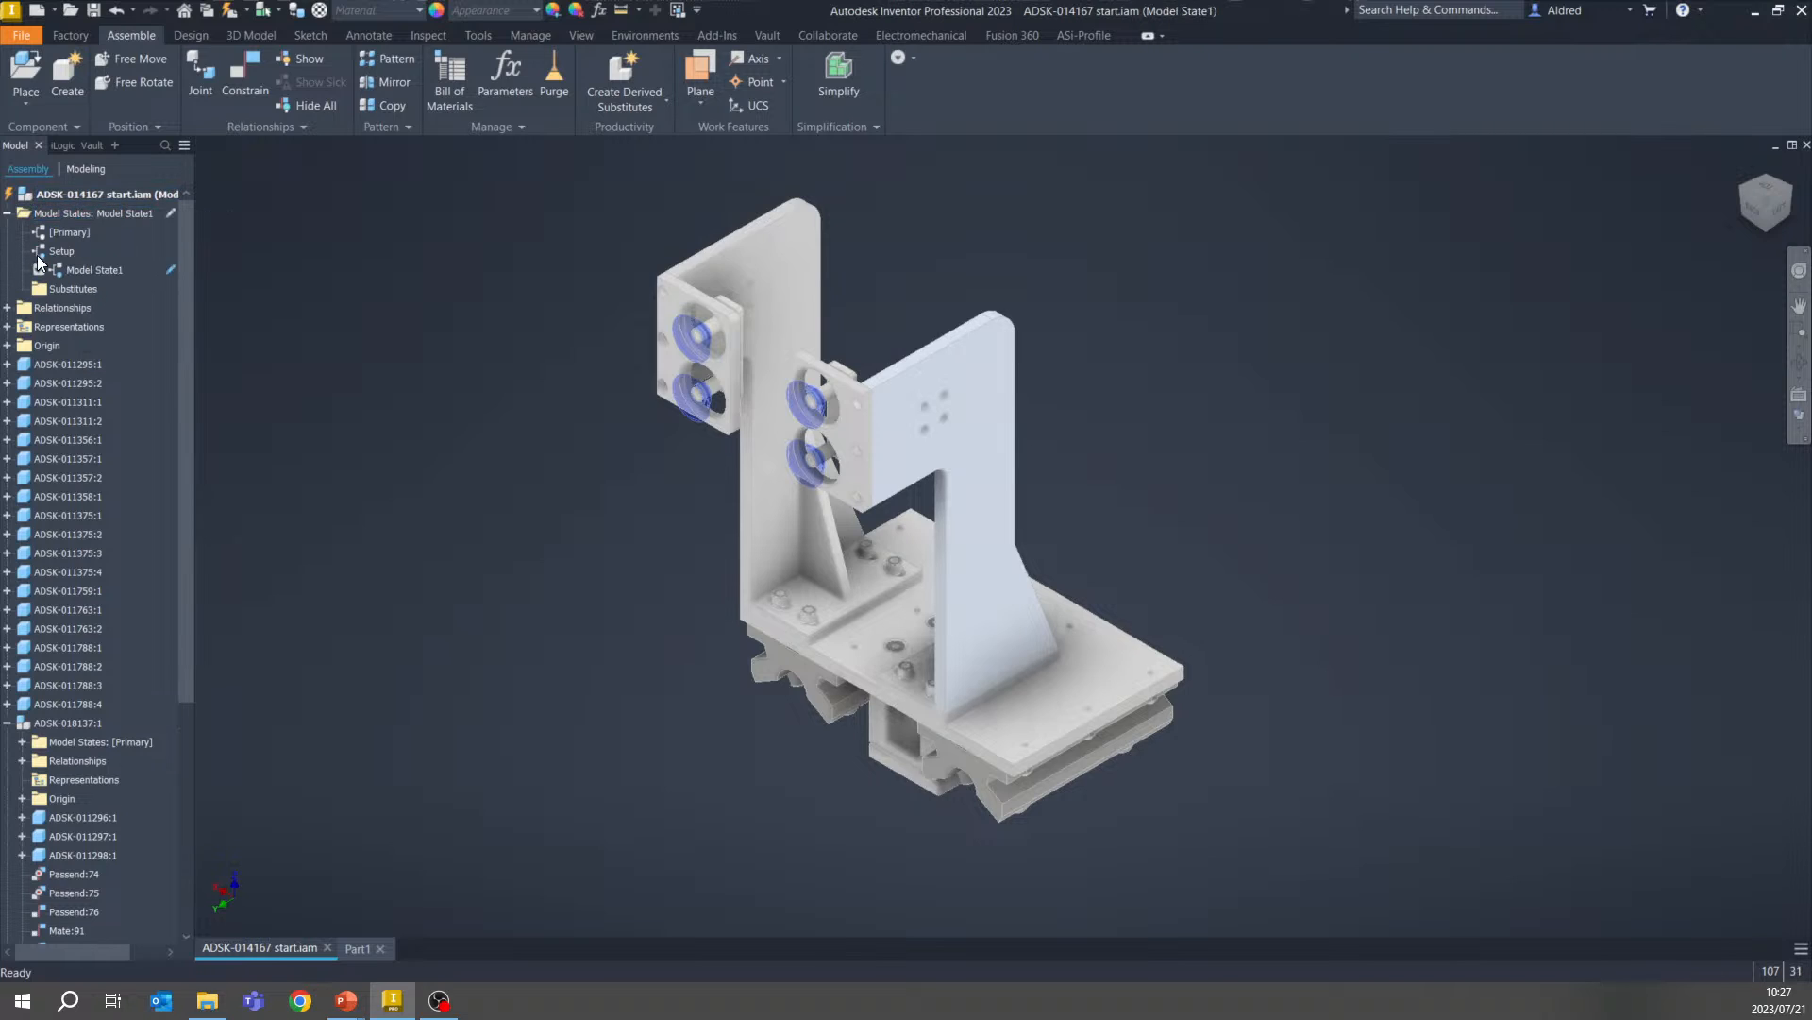
pyautogui.click(89, 274)
pyautogui.press('Return')
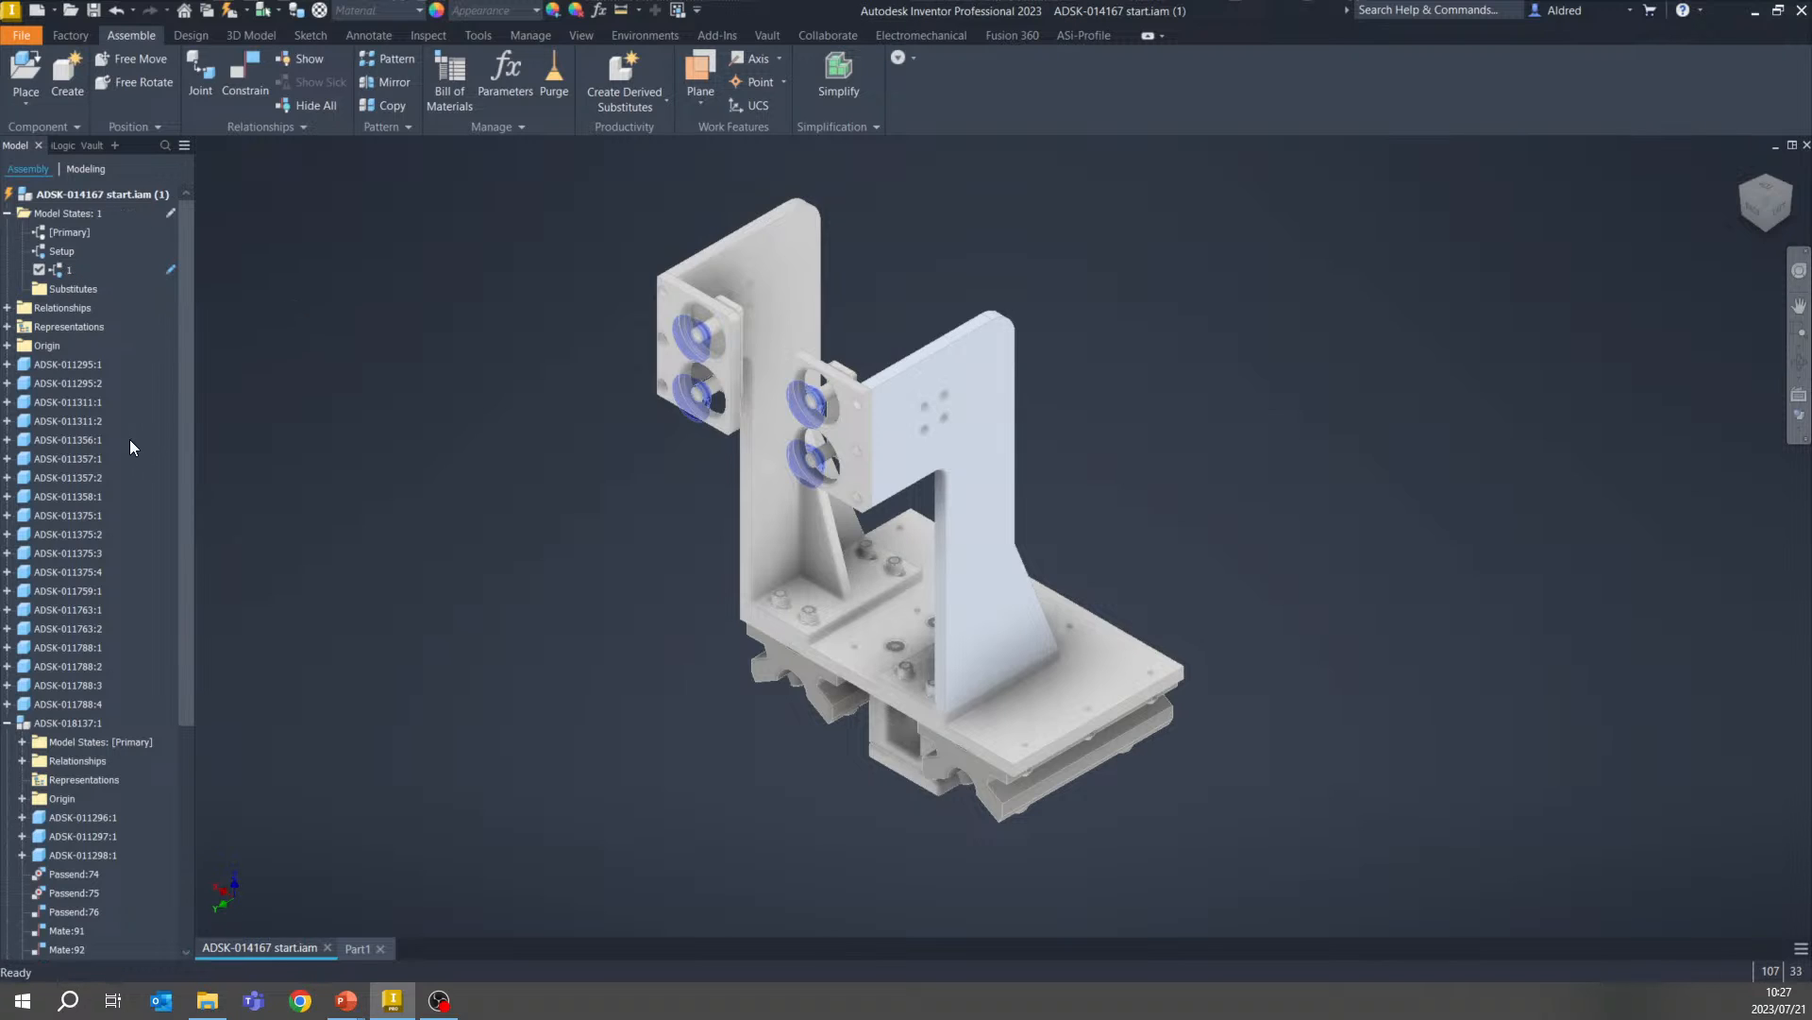
# Add another model state to the assembly and name it 2
pyautogui.rightClick(82, 219)
pyautogui.click(132, 241)
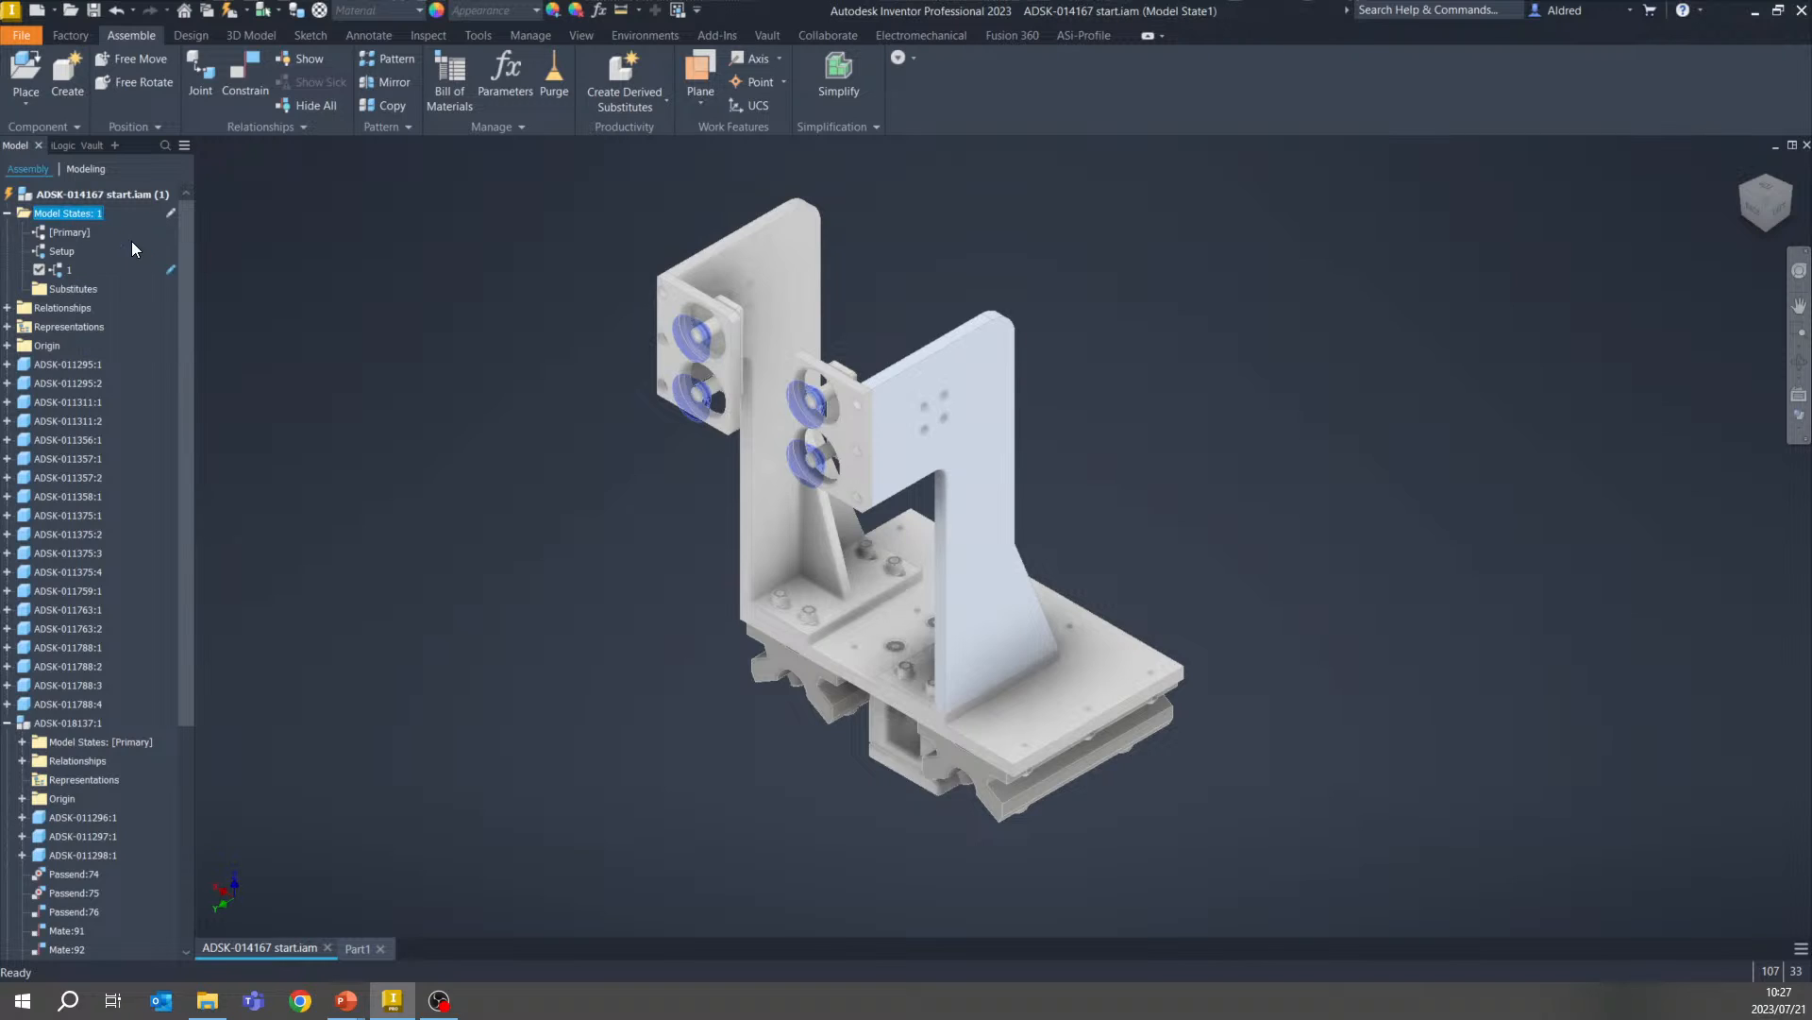
pyautogui.click(52, 270)
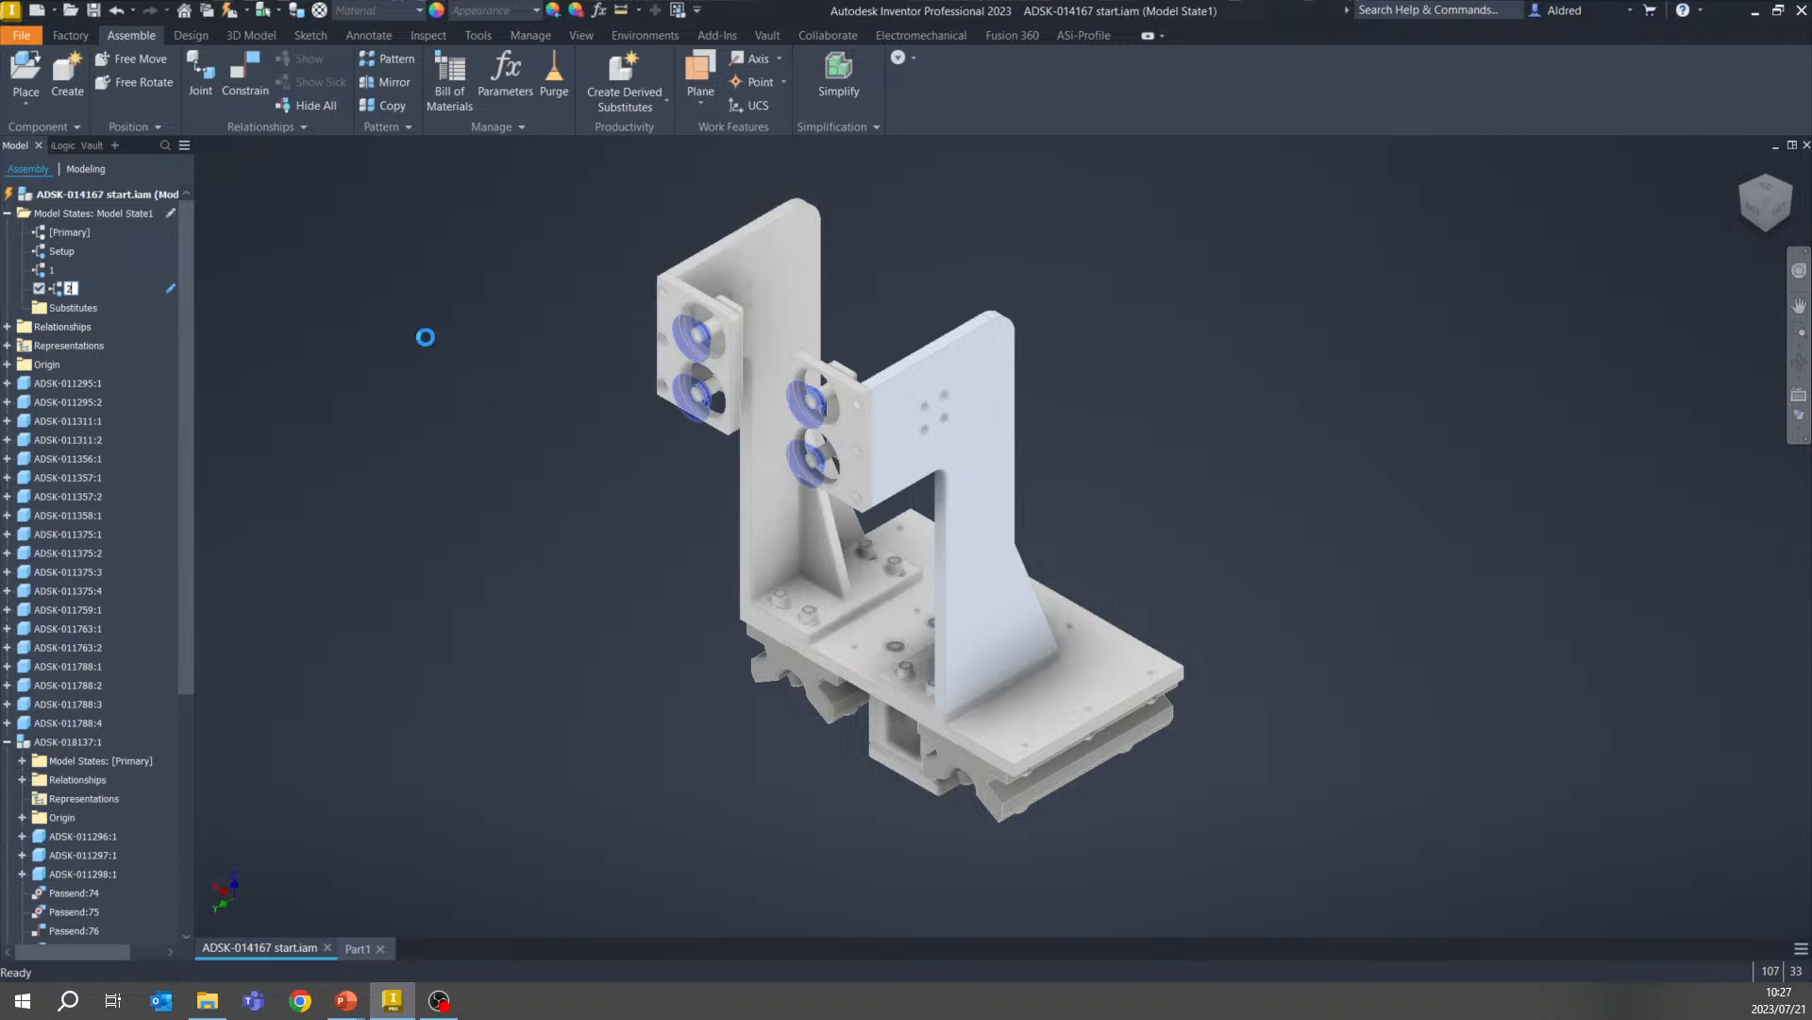
pyautogui.press('Return')
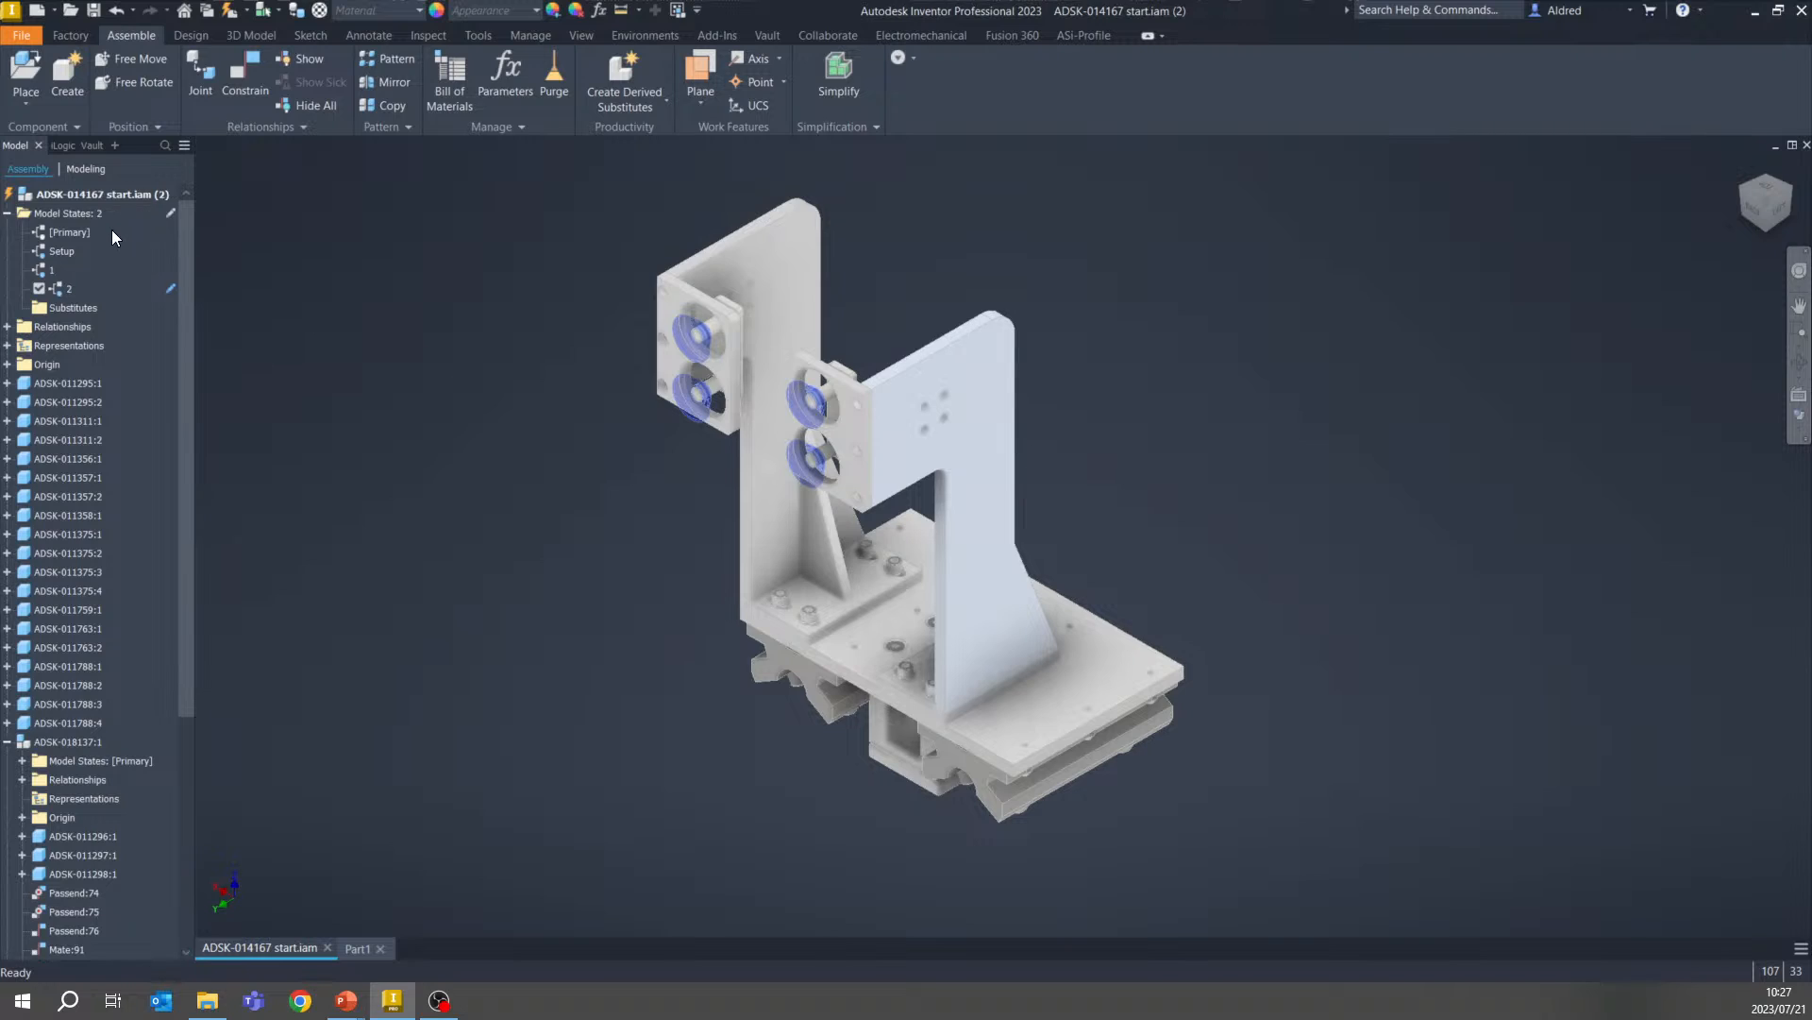
# Activate model state 1 in the assembly and suppress the components ADSK-011788:1 and ADSK-011788:2
pyautogui.doubleClick(51, 272)
pyautogui.click(83, 388)
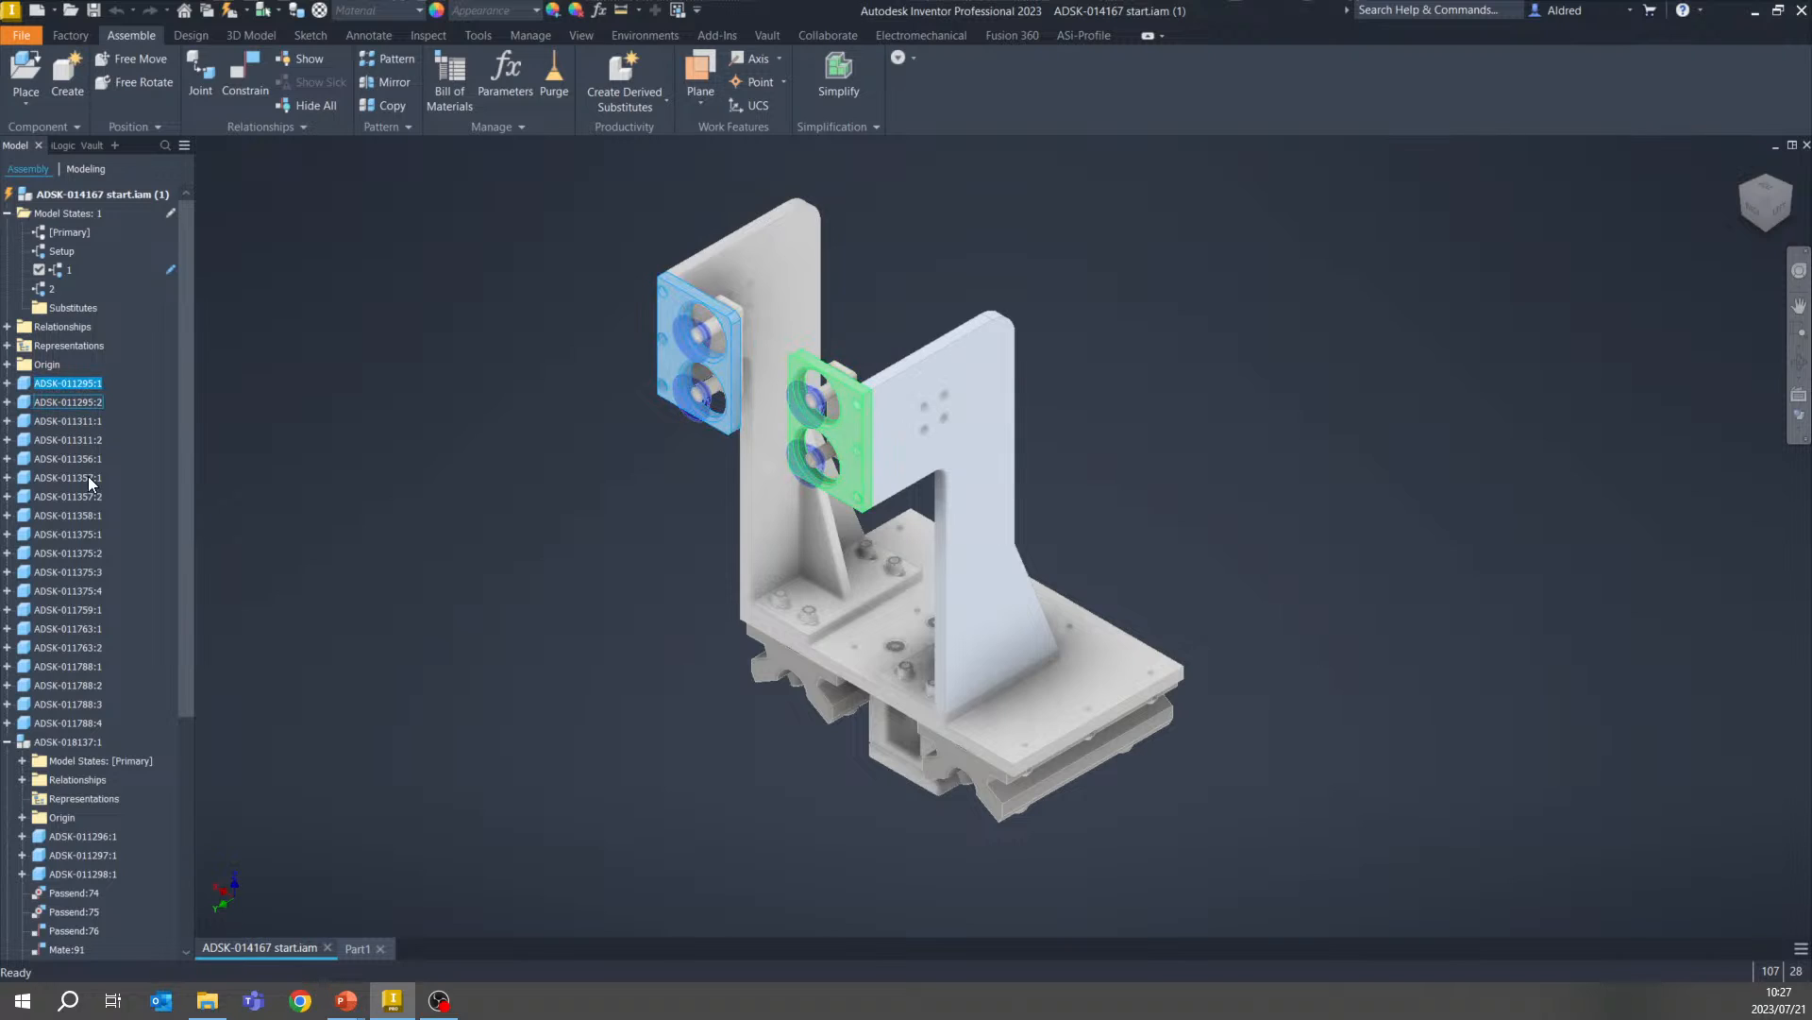
pyautogui.click(80, 662)
pyautogui.keyDown('ctrl'); pyautogui.click(79, 682); pyautogui.keyUp('ctrl')
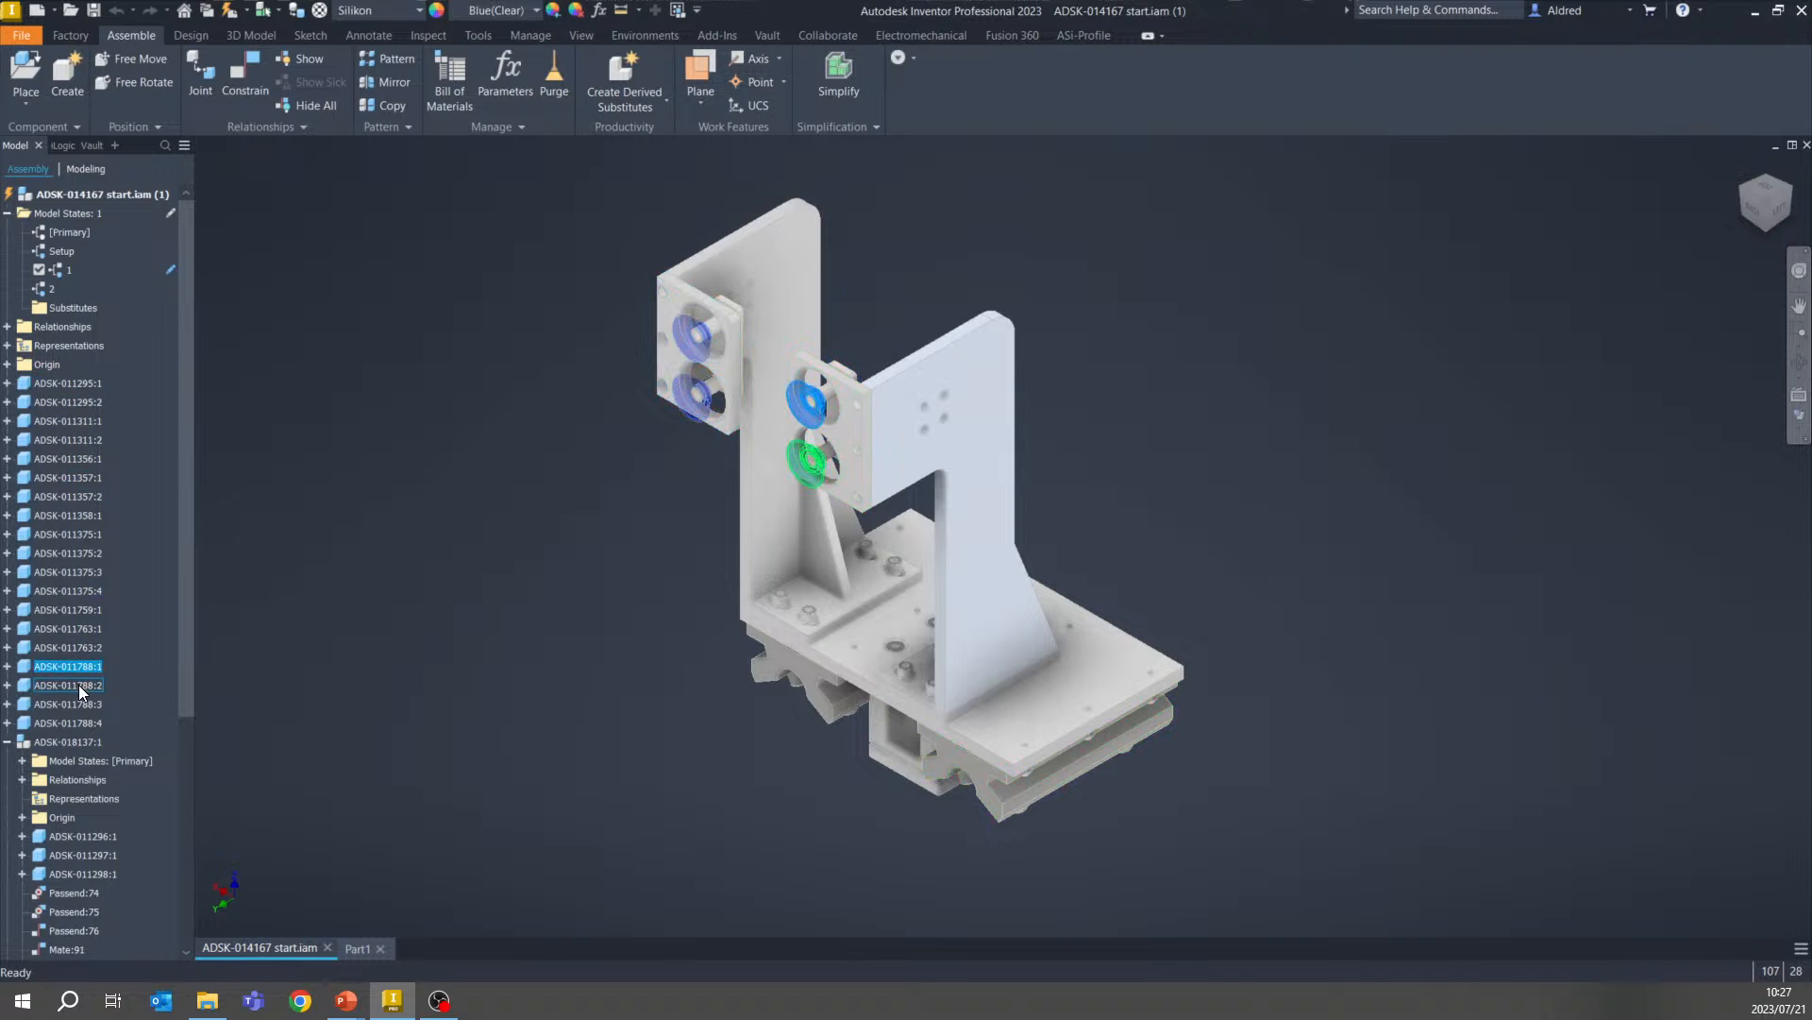
pyautogui.rightClick(78, 683)
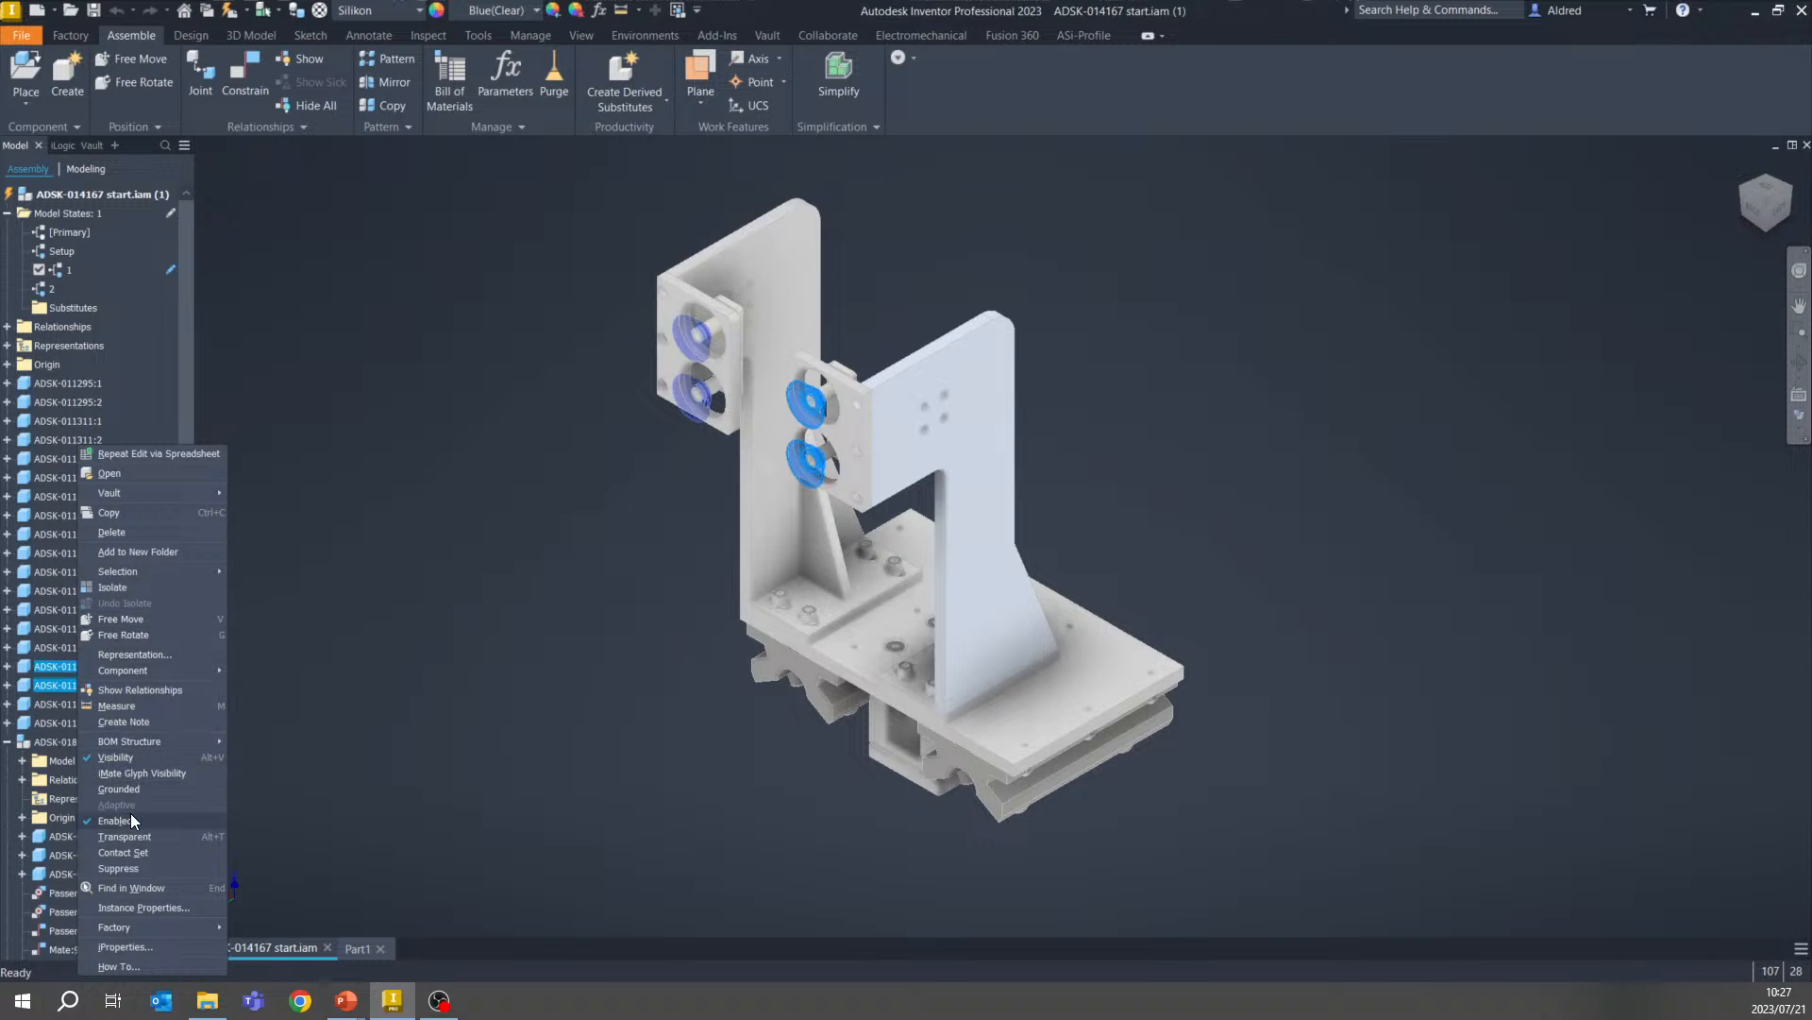
pyautogui.click(123, 868)
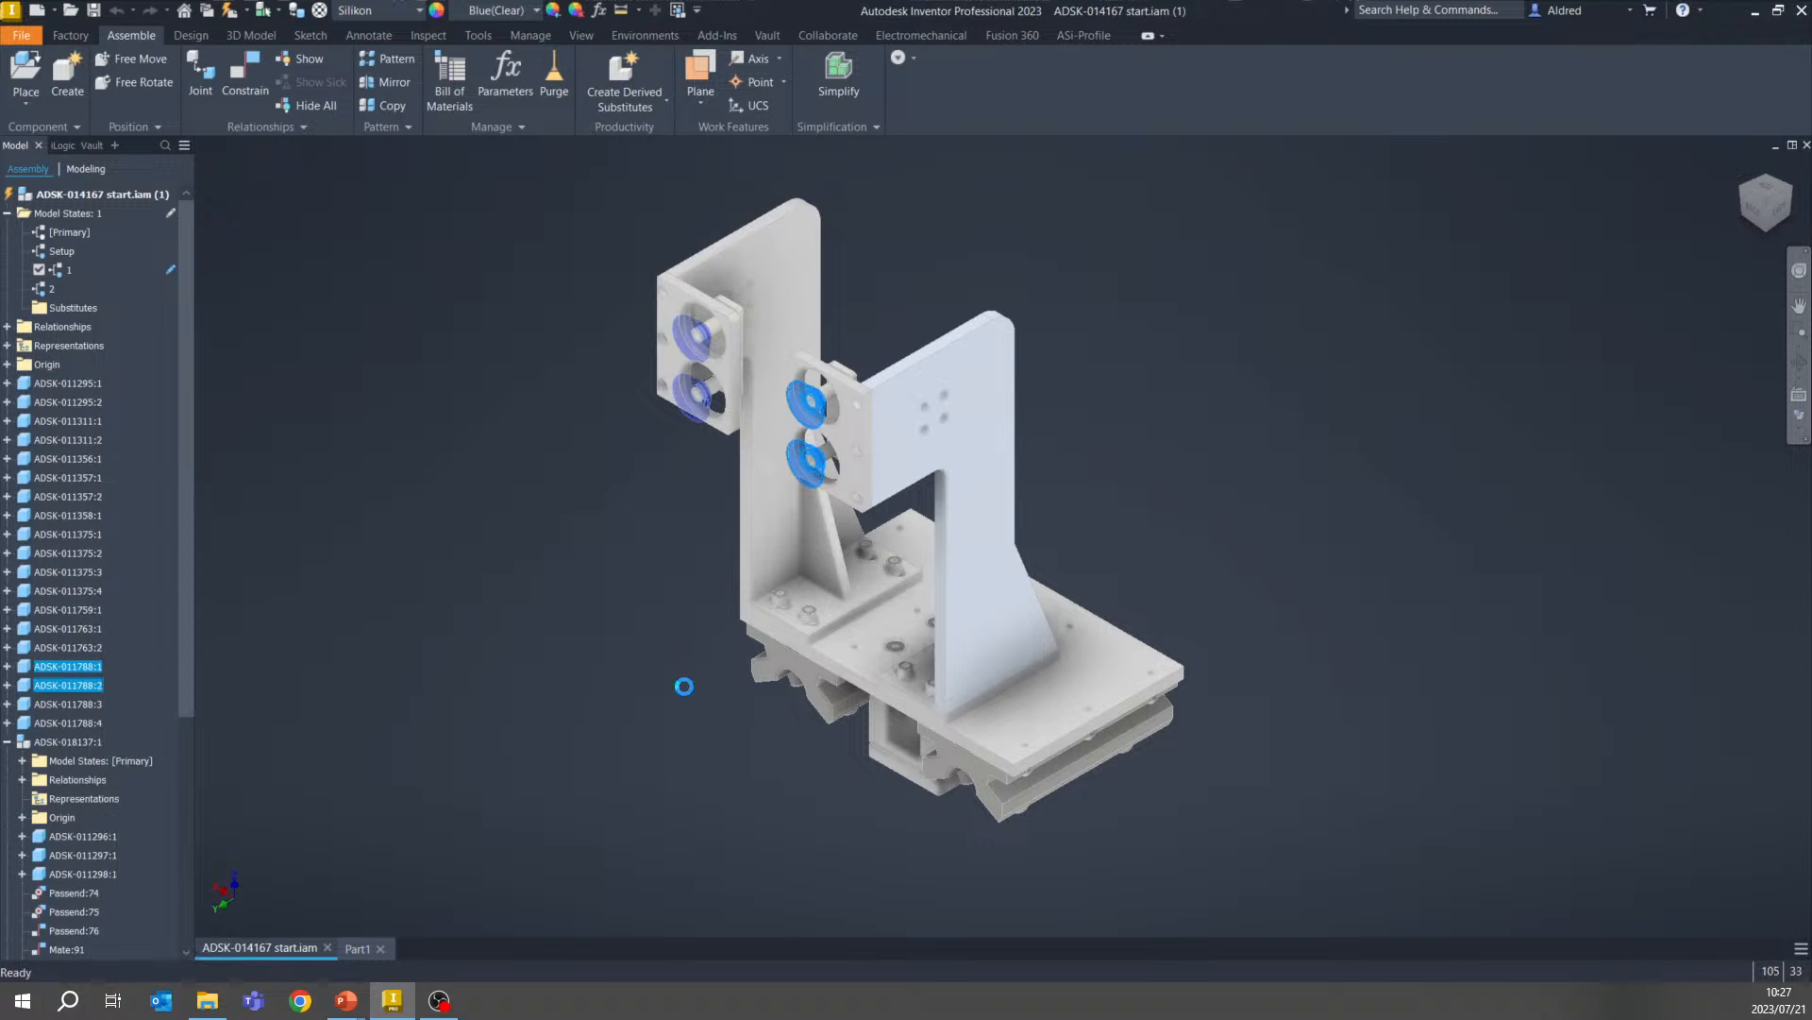
# Compare the assembly's model states by switching between 1 and 2, leaving model state 2 active
pyautogui.doubleClick(43, 286)
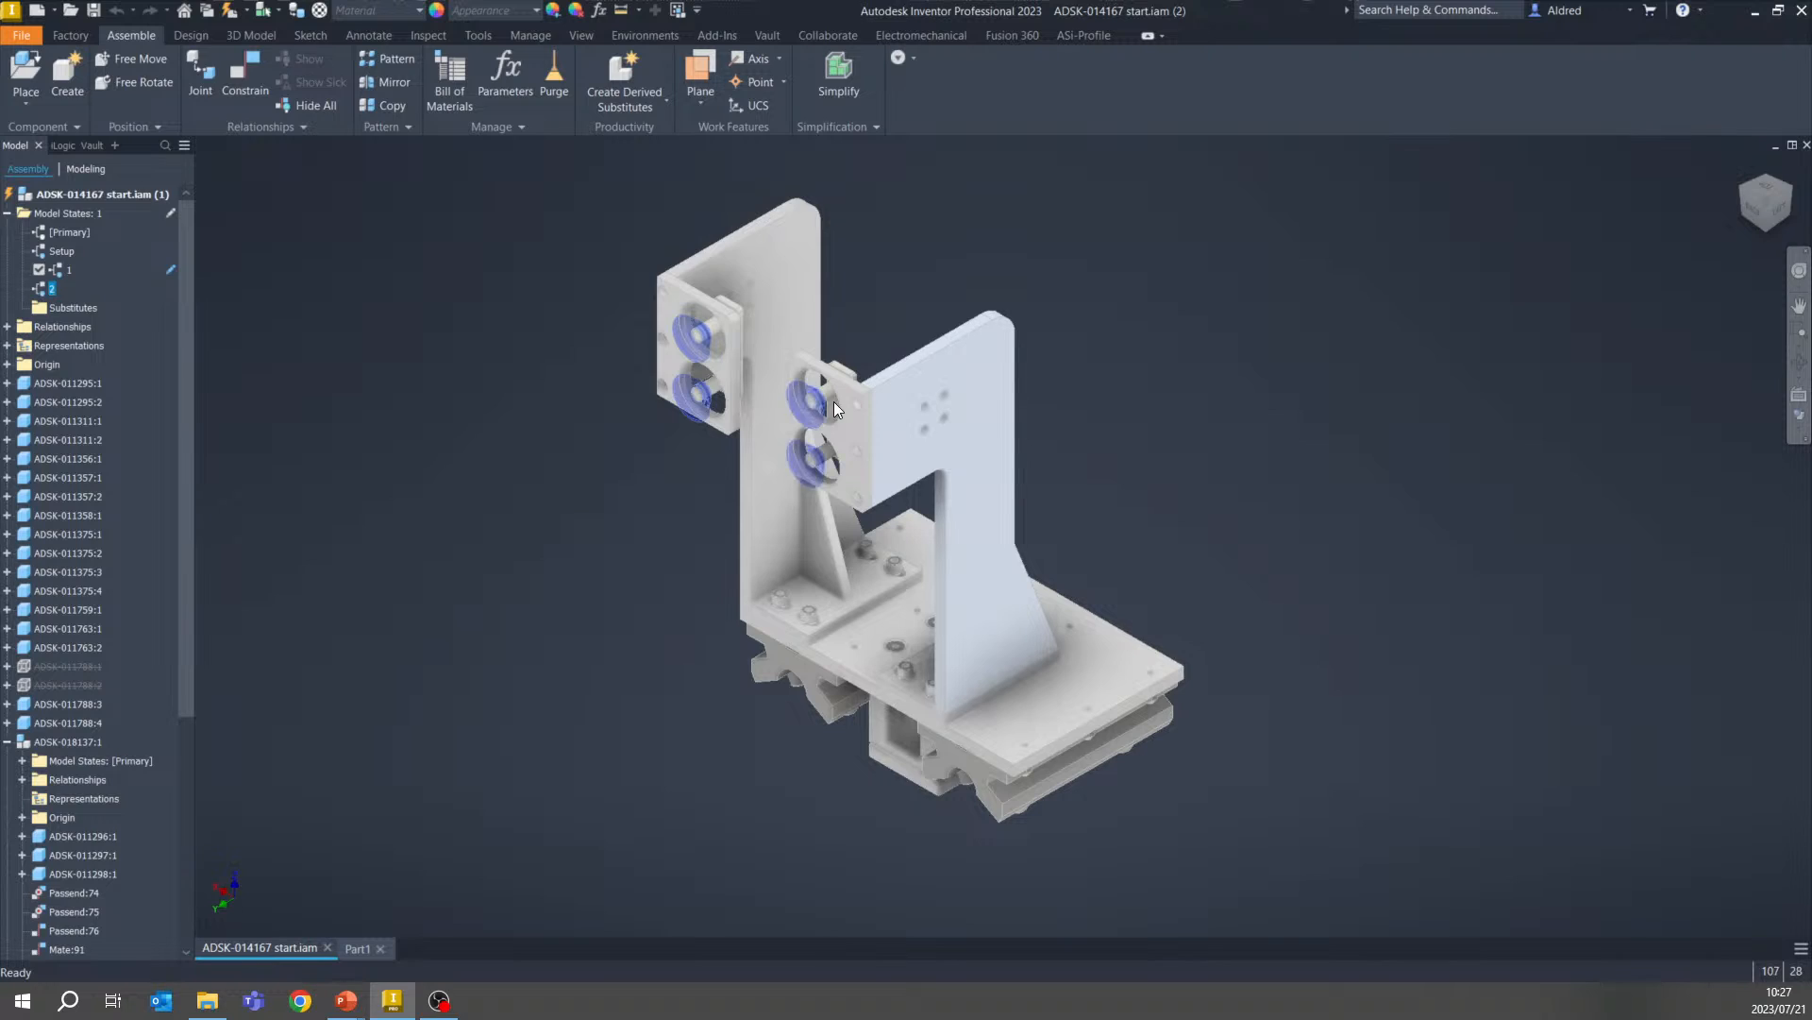
pyautogui.doubleClick(51, 269)
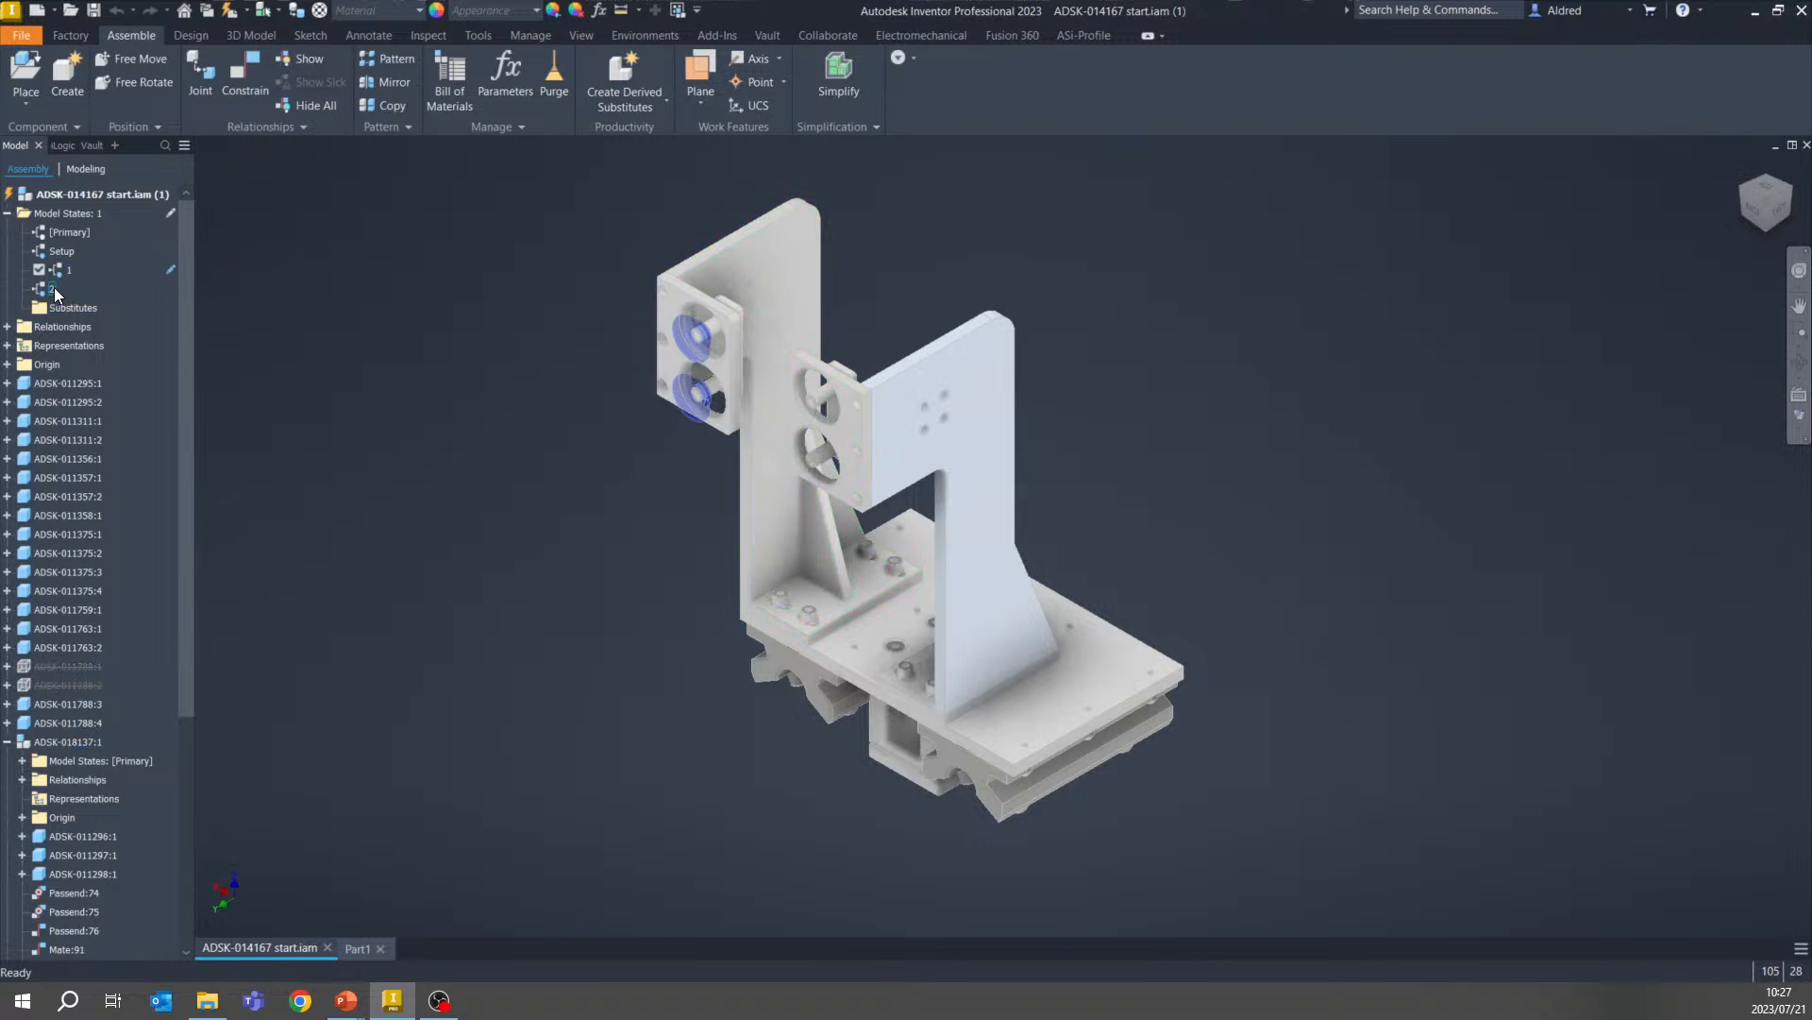
pyautogui.doubleClick(54, 287)
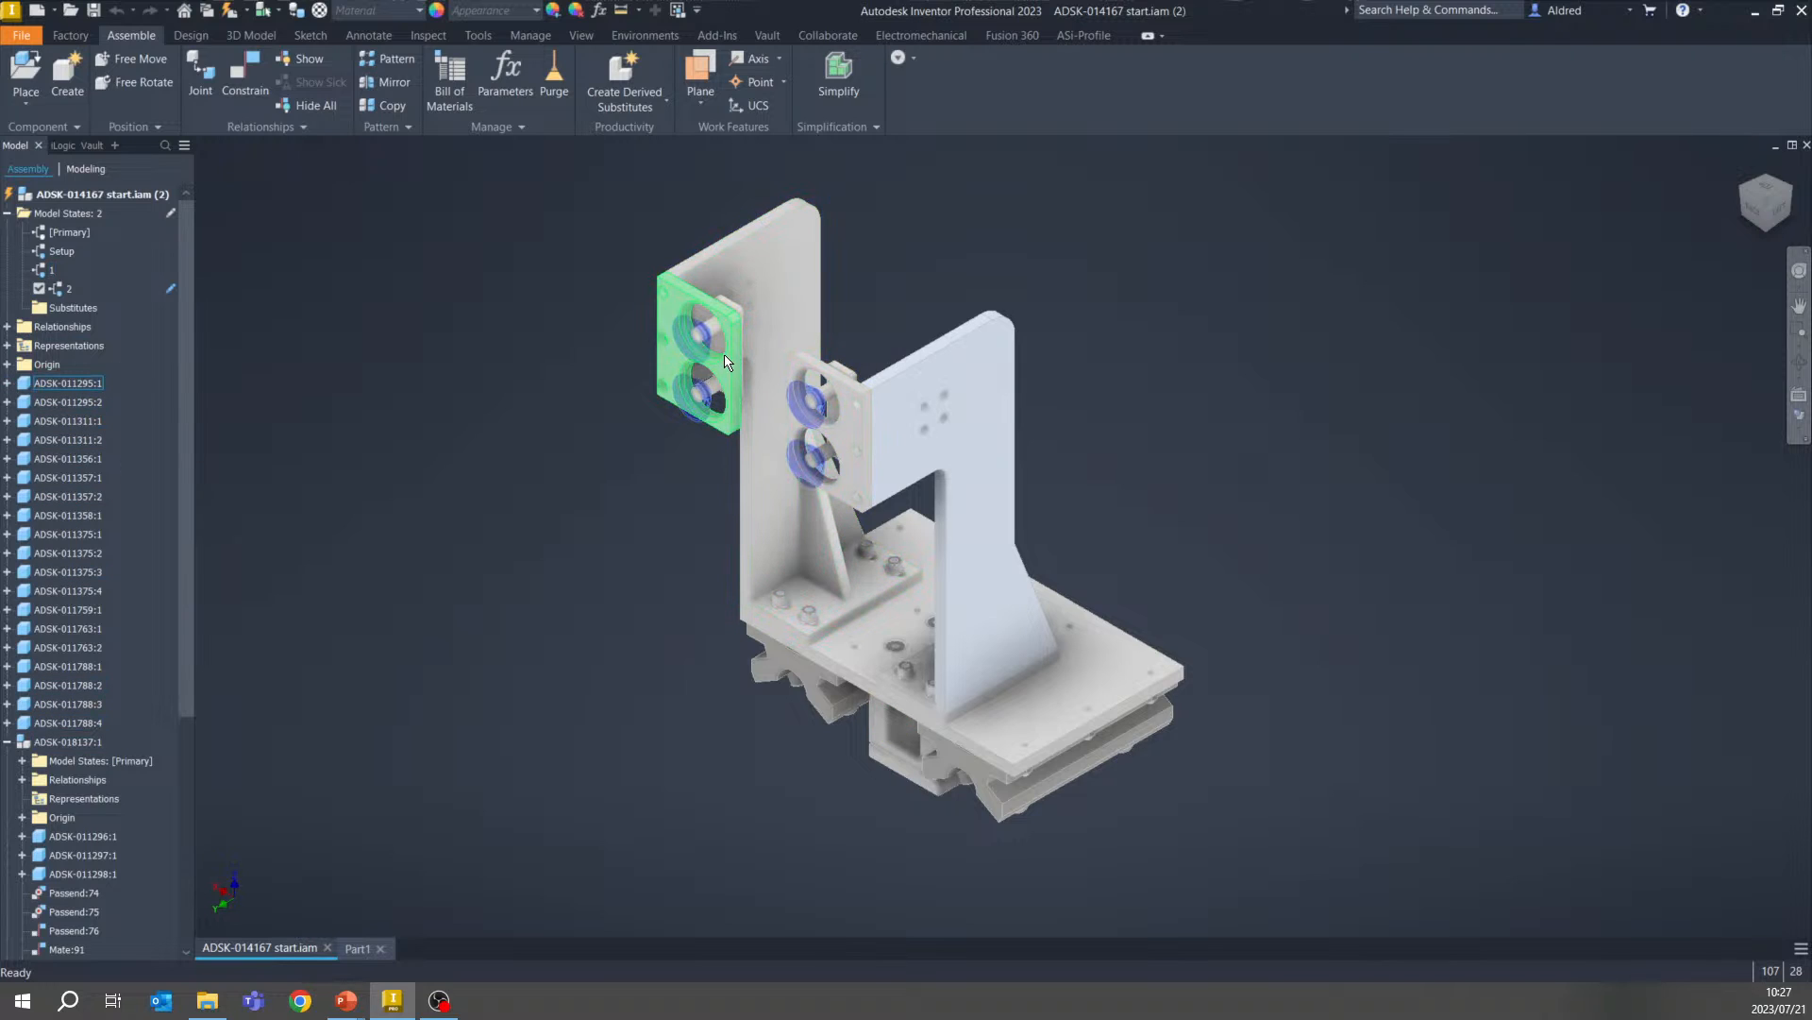
# Set the offset of the Passend:98 constraint on ADSK-011295:1 to 50 mm in model state 2
pyautogui.click(672, 373)
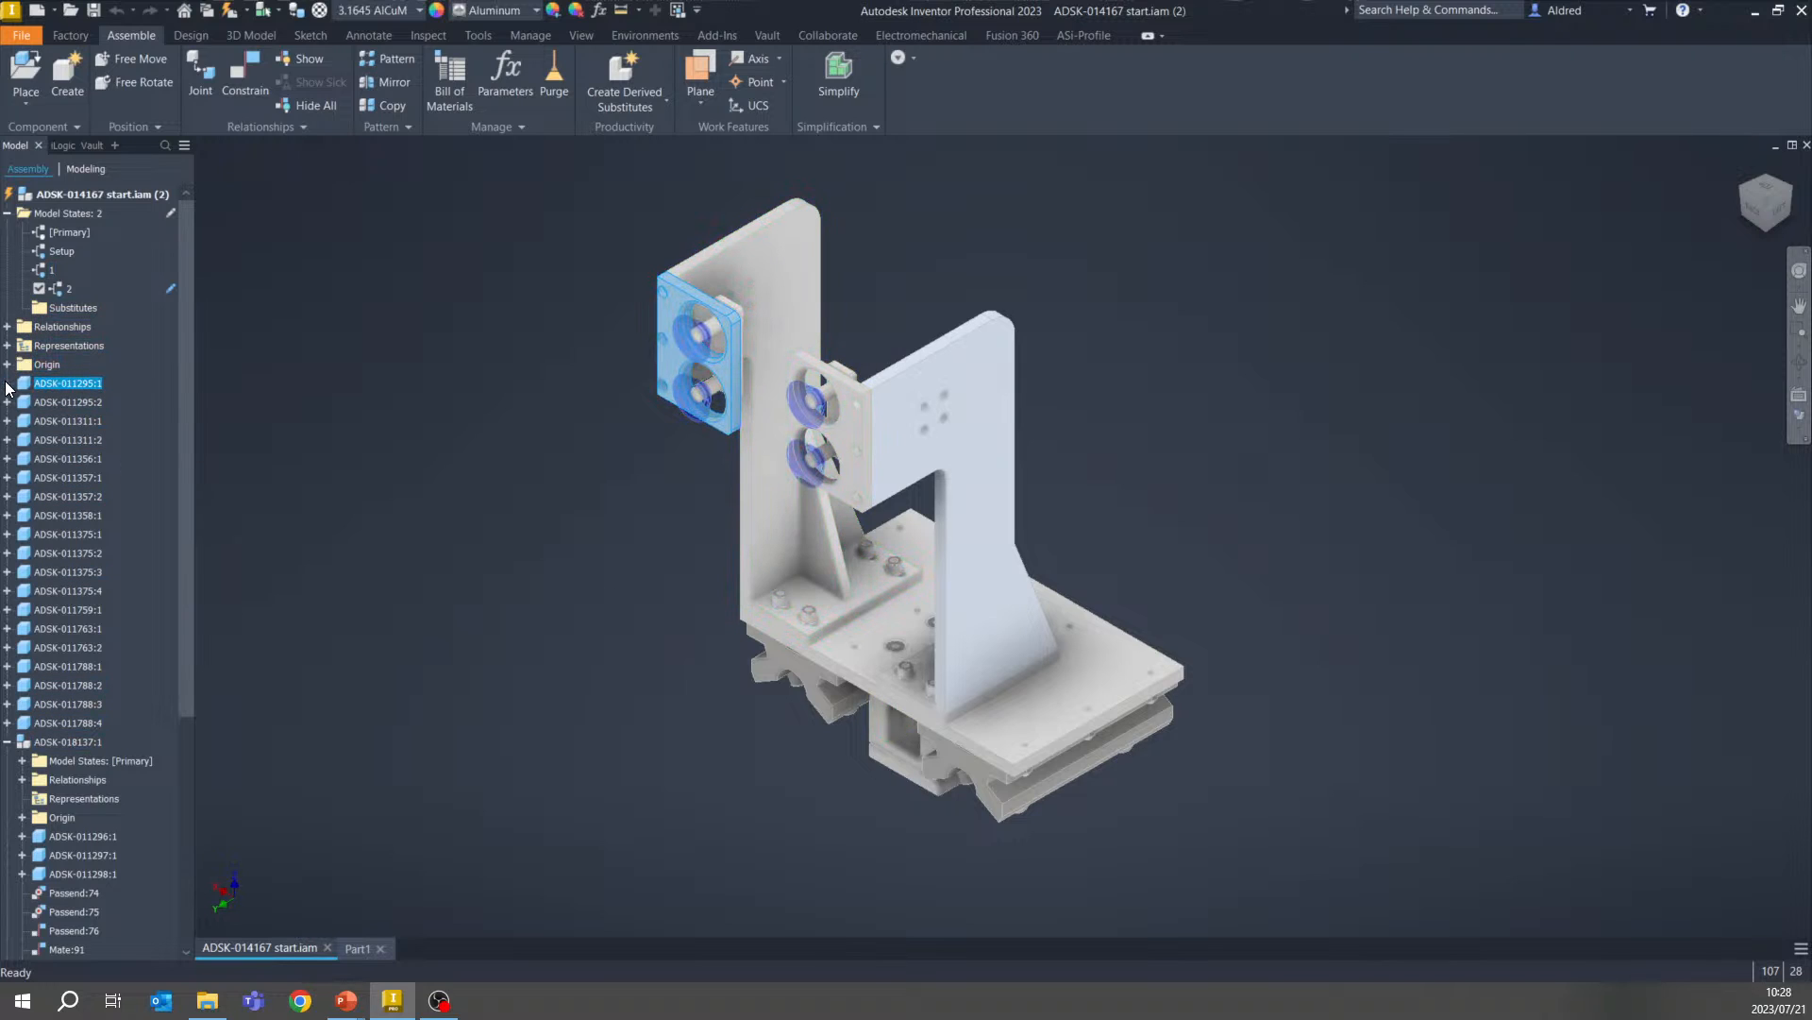
pyautogui.click(7, 383)
pyautogui.click(71, 460)
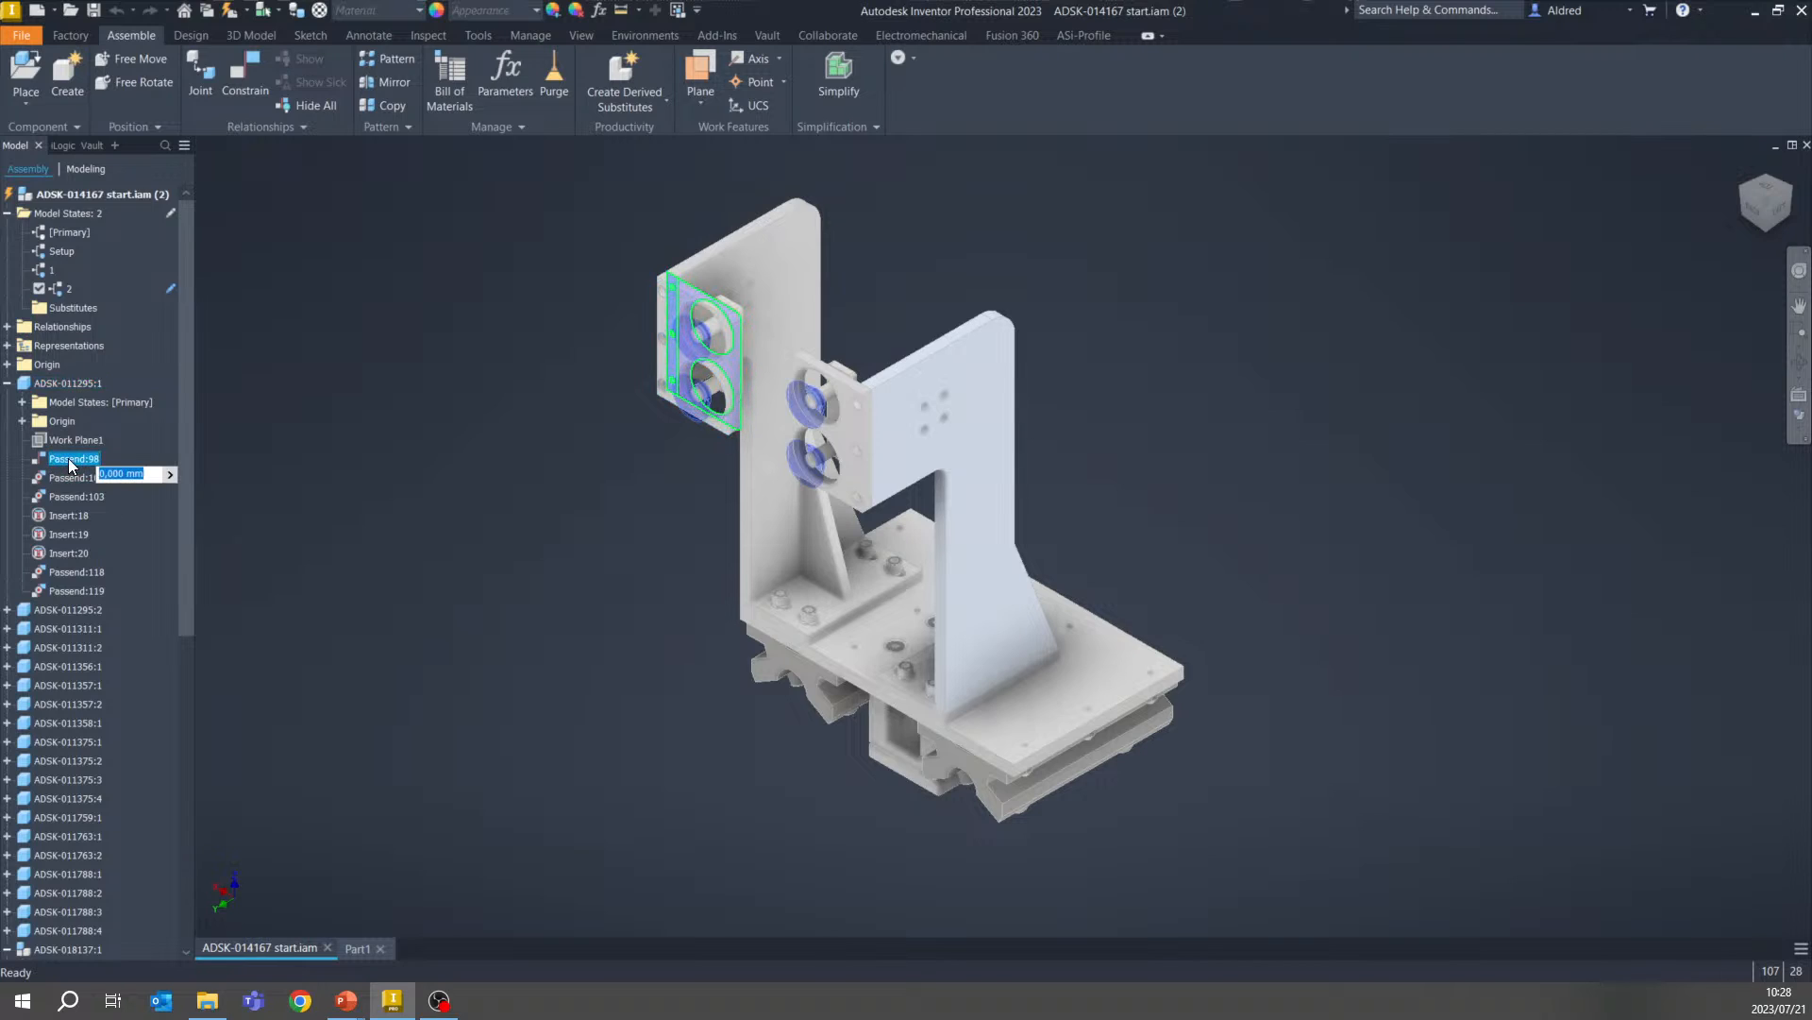
pyautogui.write('50')
pyautogui.press('Return')
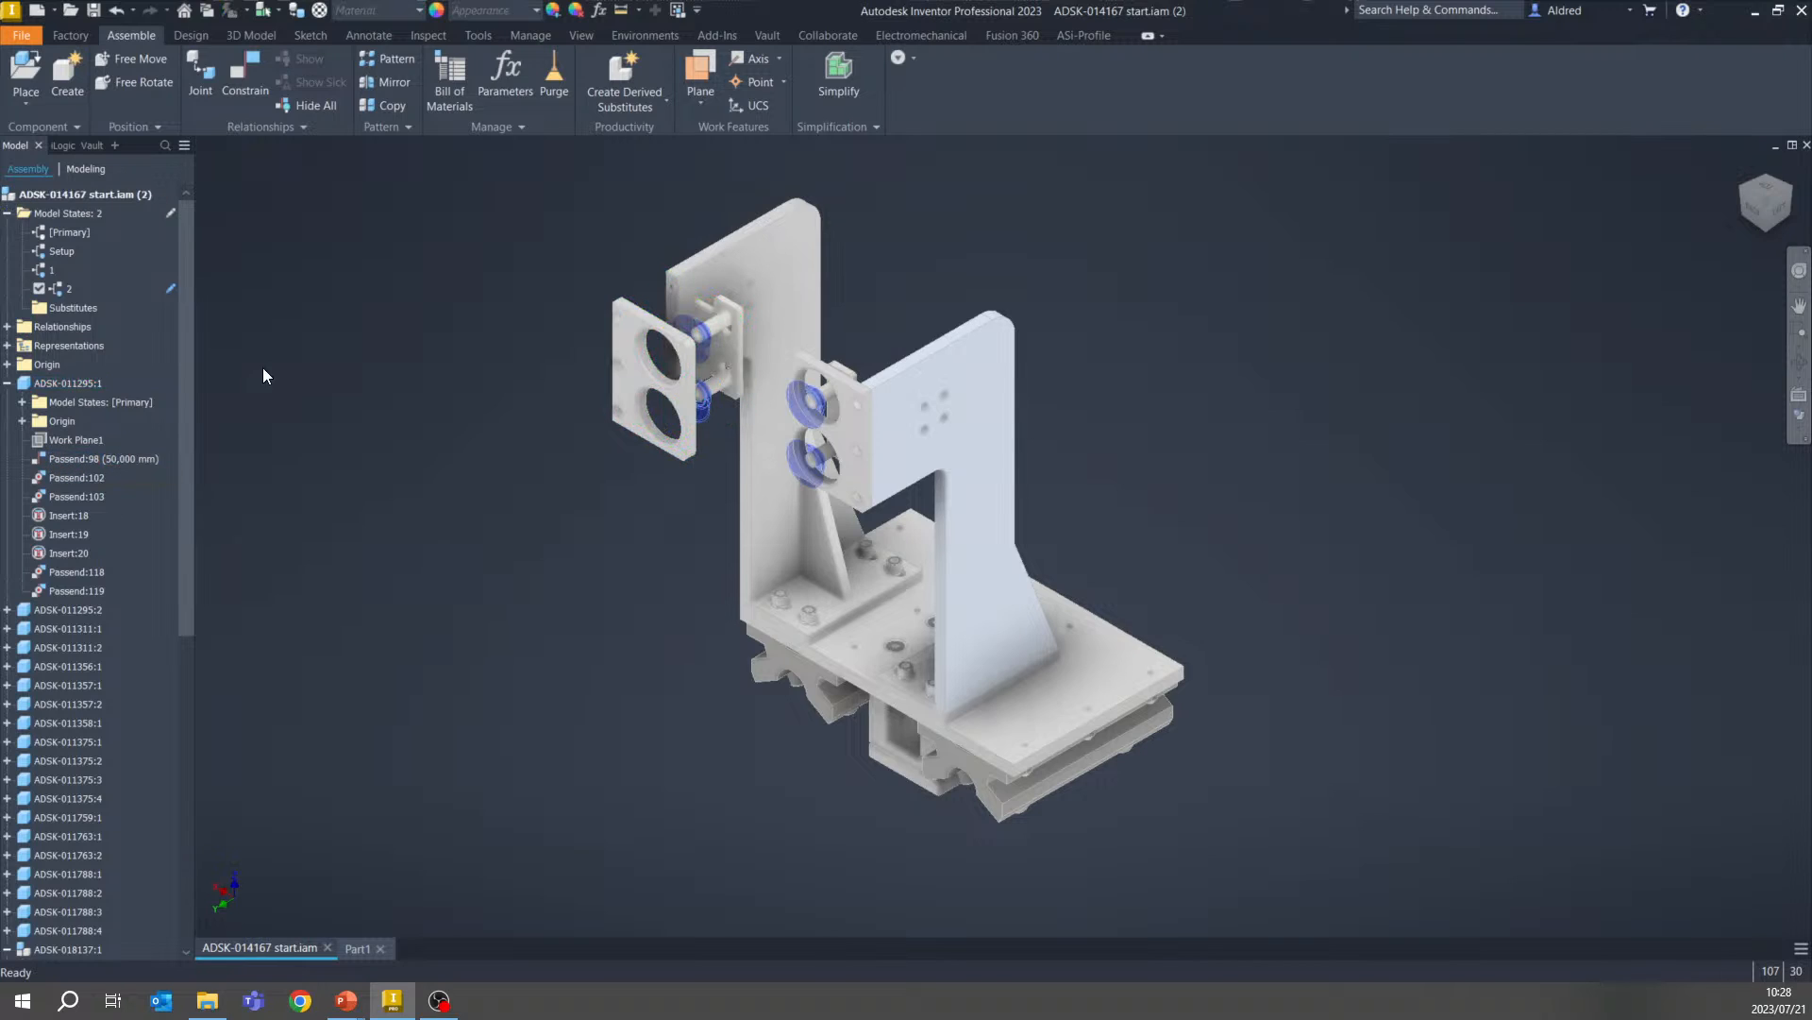
pyautogui.click(7, 382)
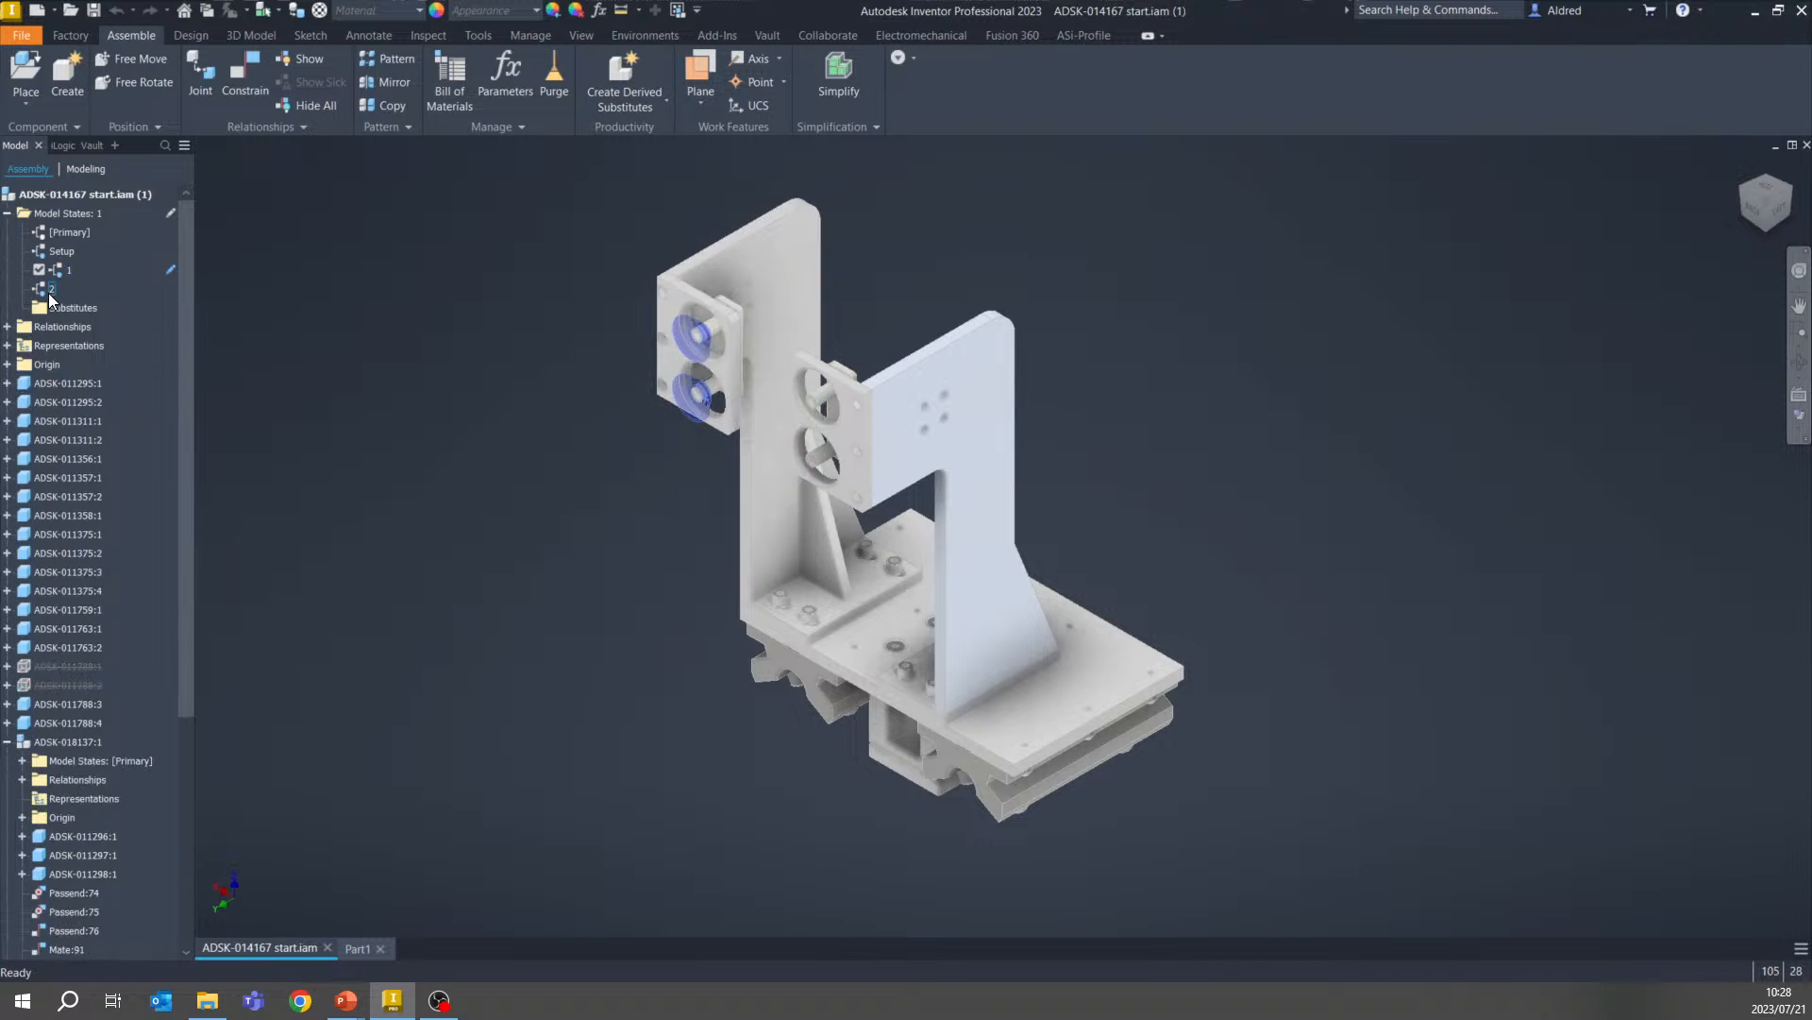
# Switch the assembly between model states 2 and 1 to compare the plate positions, ending on state 1
pyautogui.doubleClick(49, 290)
pyautogui.click(47, 267)
pyautogui.doubleClick(47, 267)
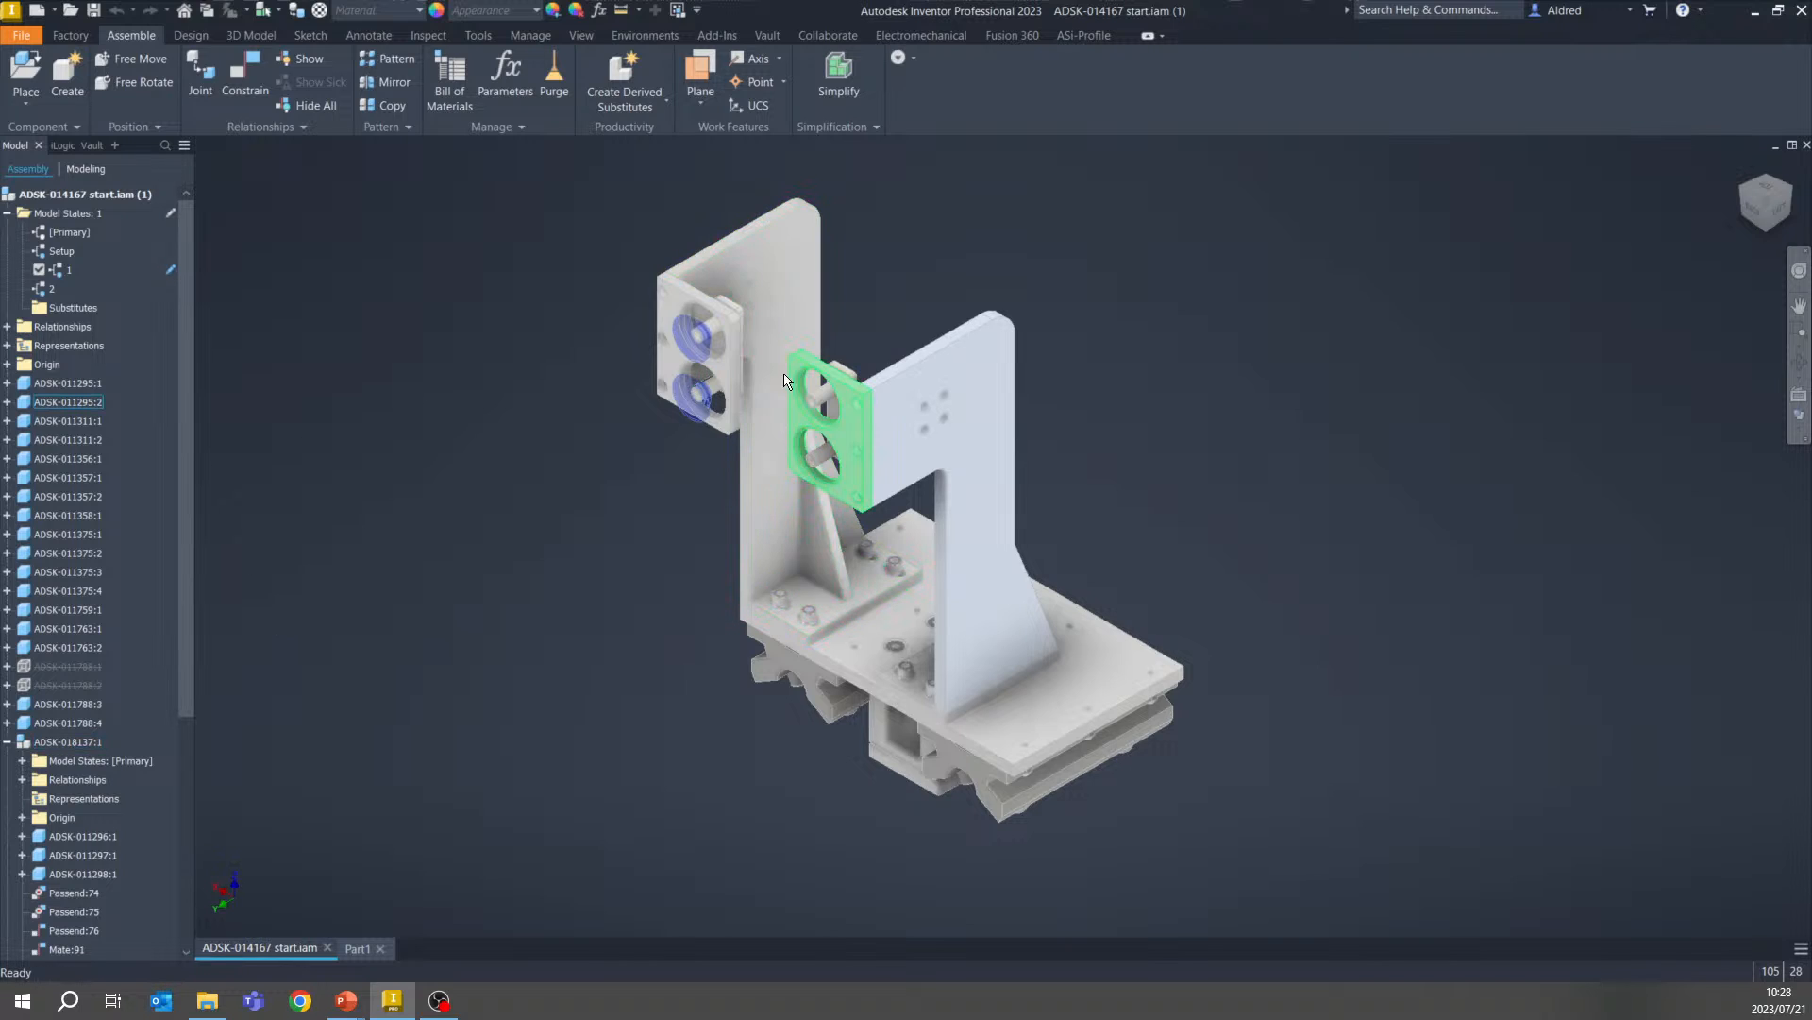
# Open the ADSK-011295 part from the assembly and create a model state named 1 in it
pyautogui.click(66, 384)
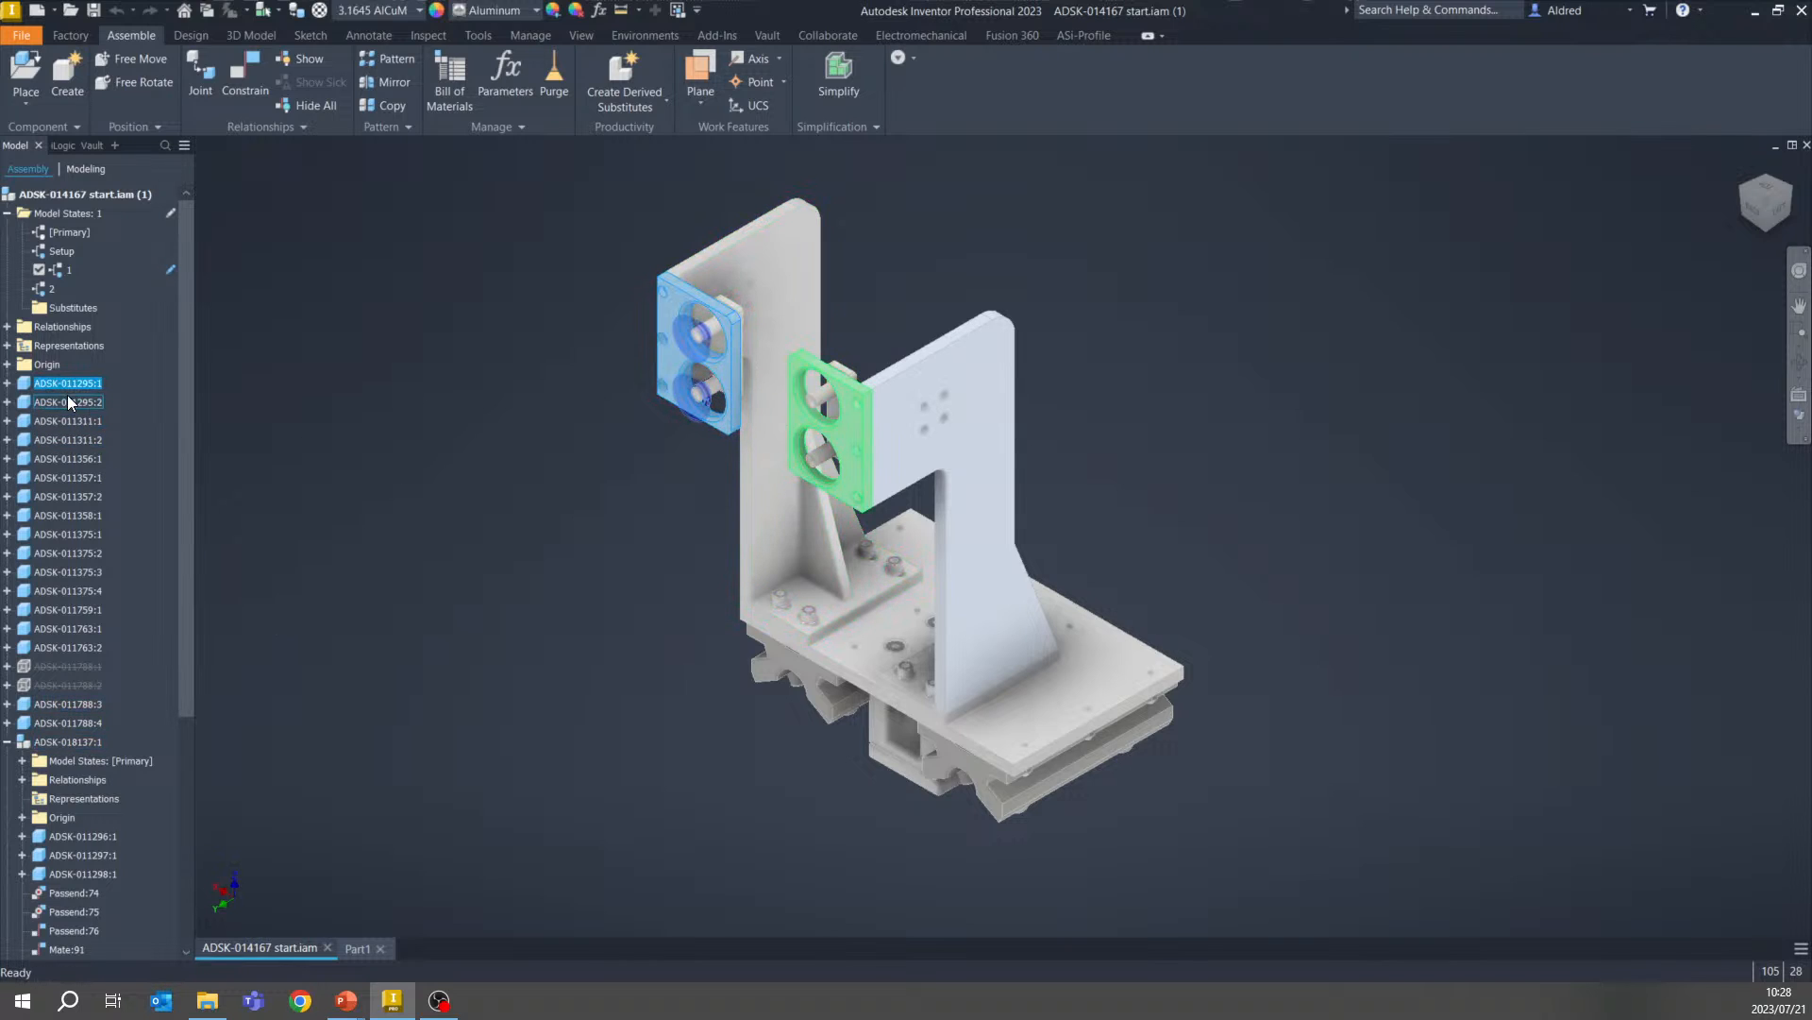
pyautogui.rightClick(24, 385)
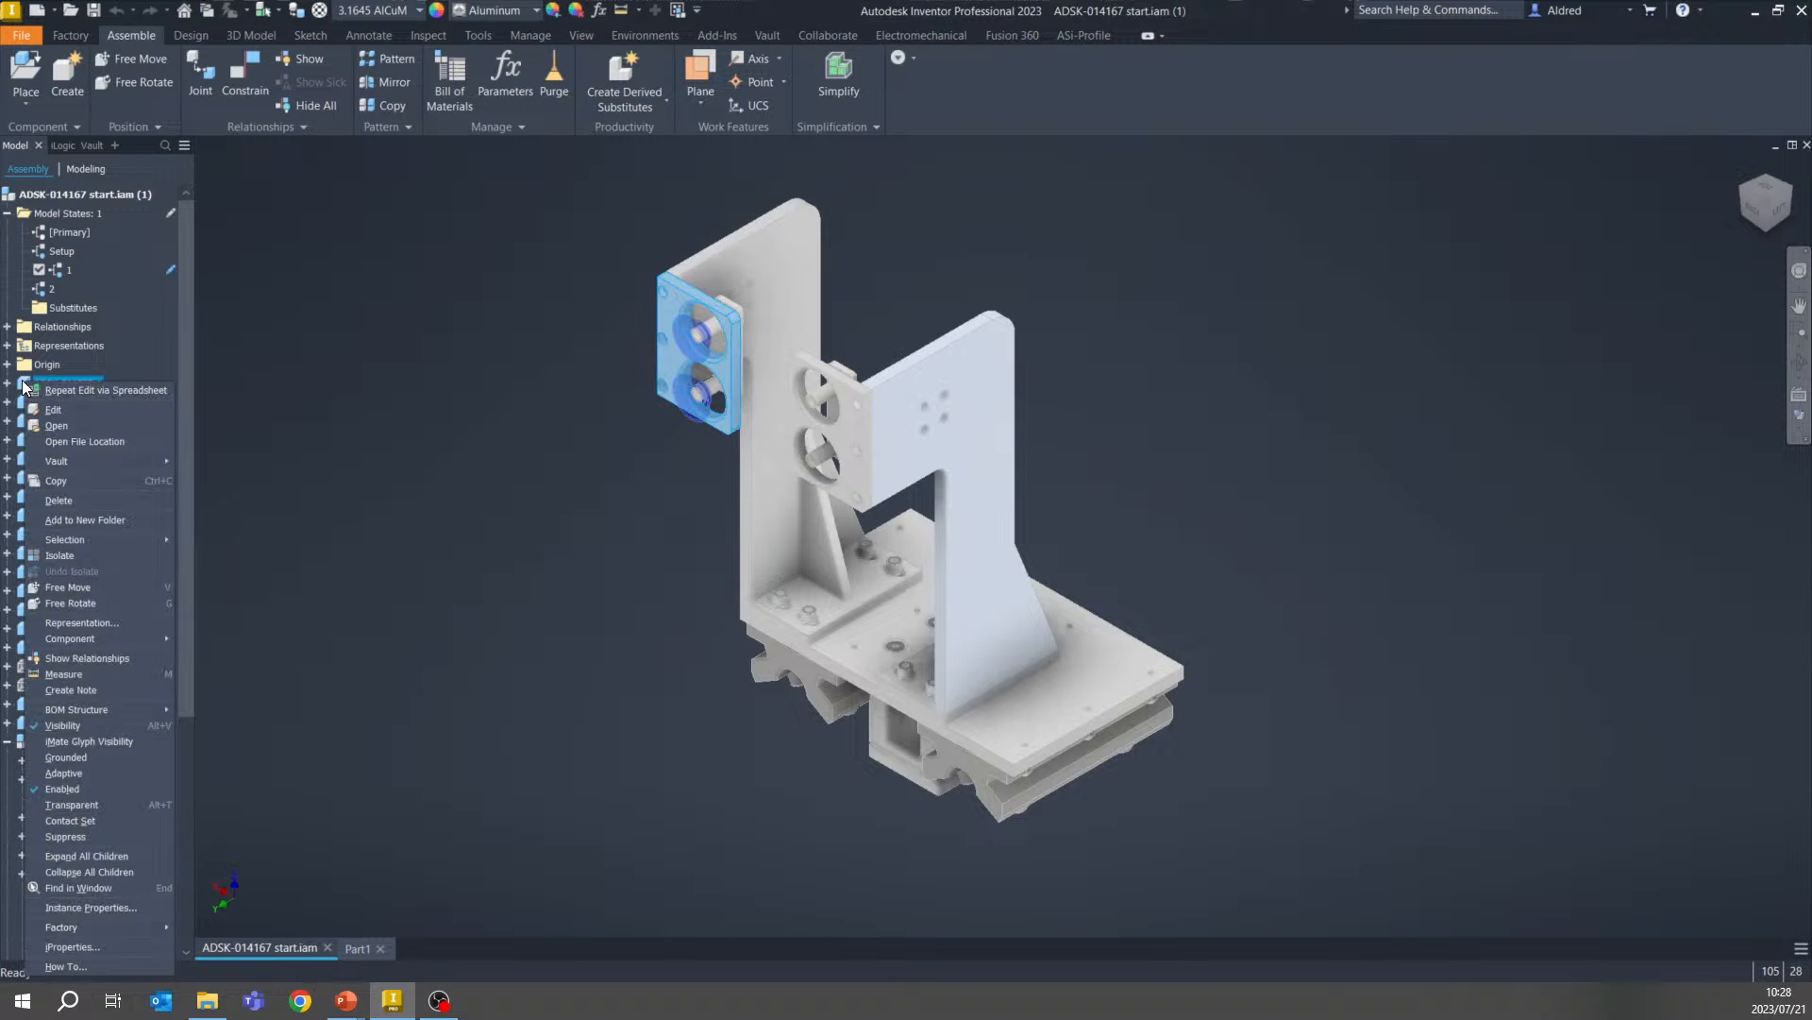
pyautogui.click(49, 426)
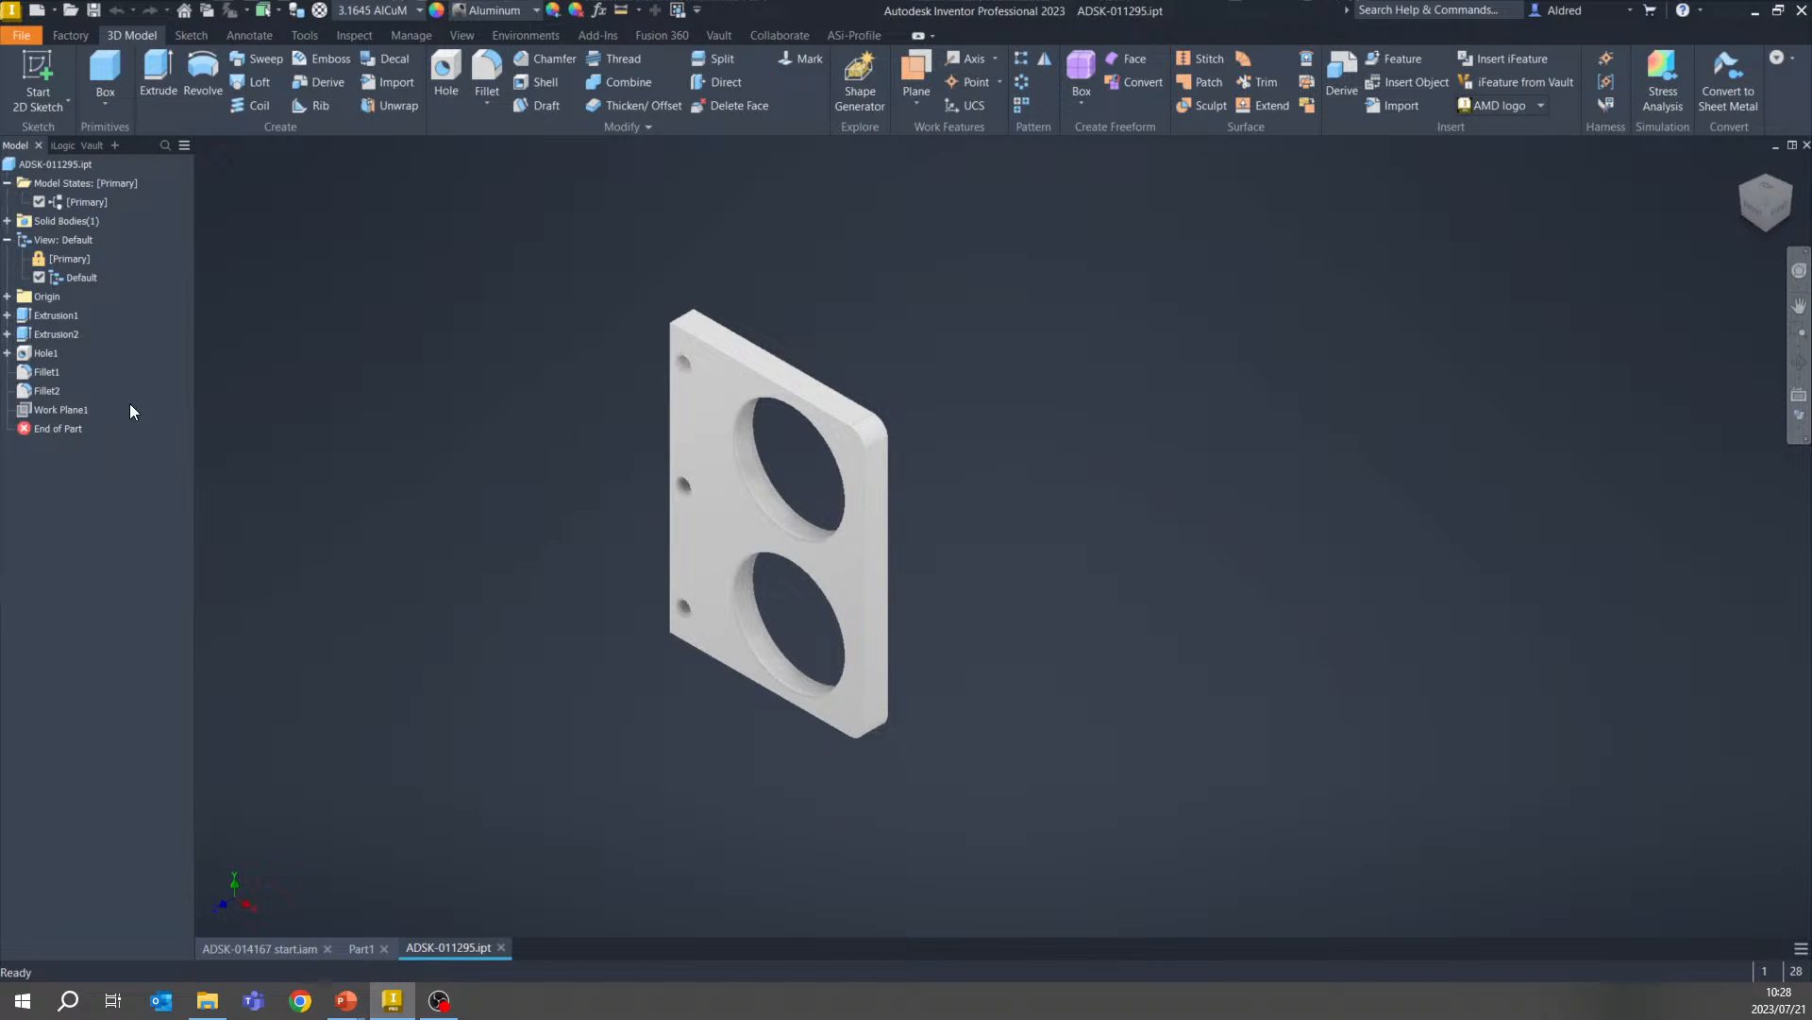
pyautogui.rightClick(64, 180)
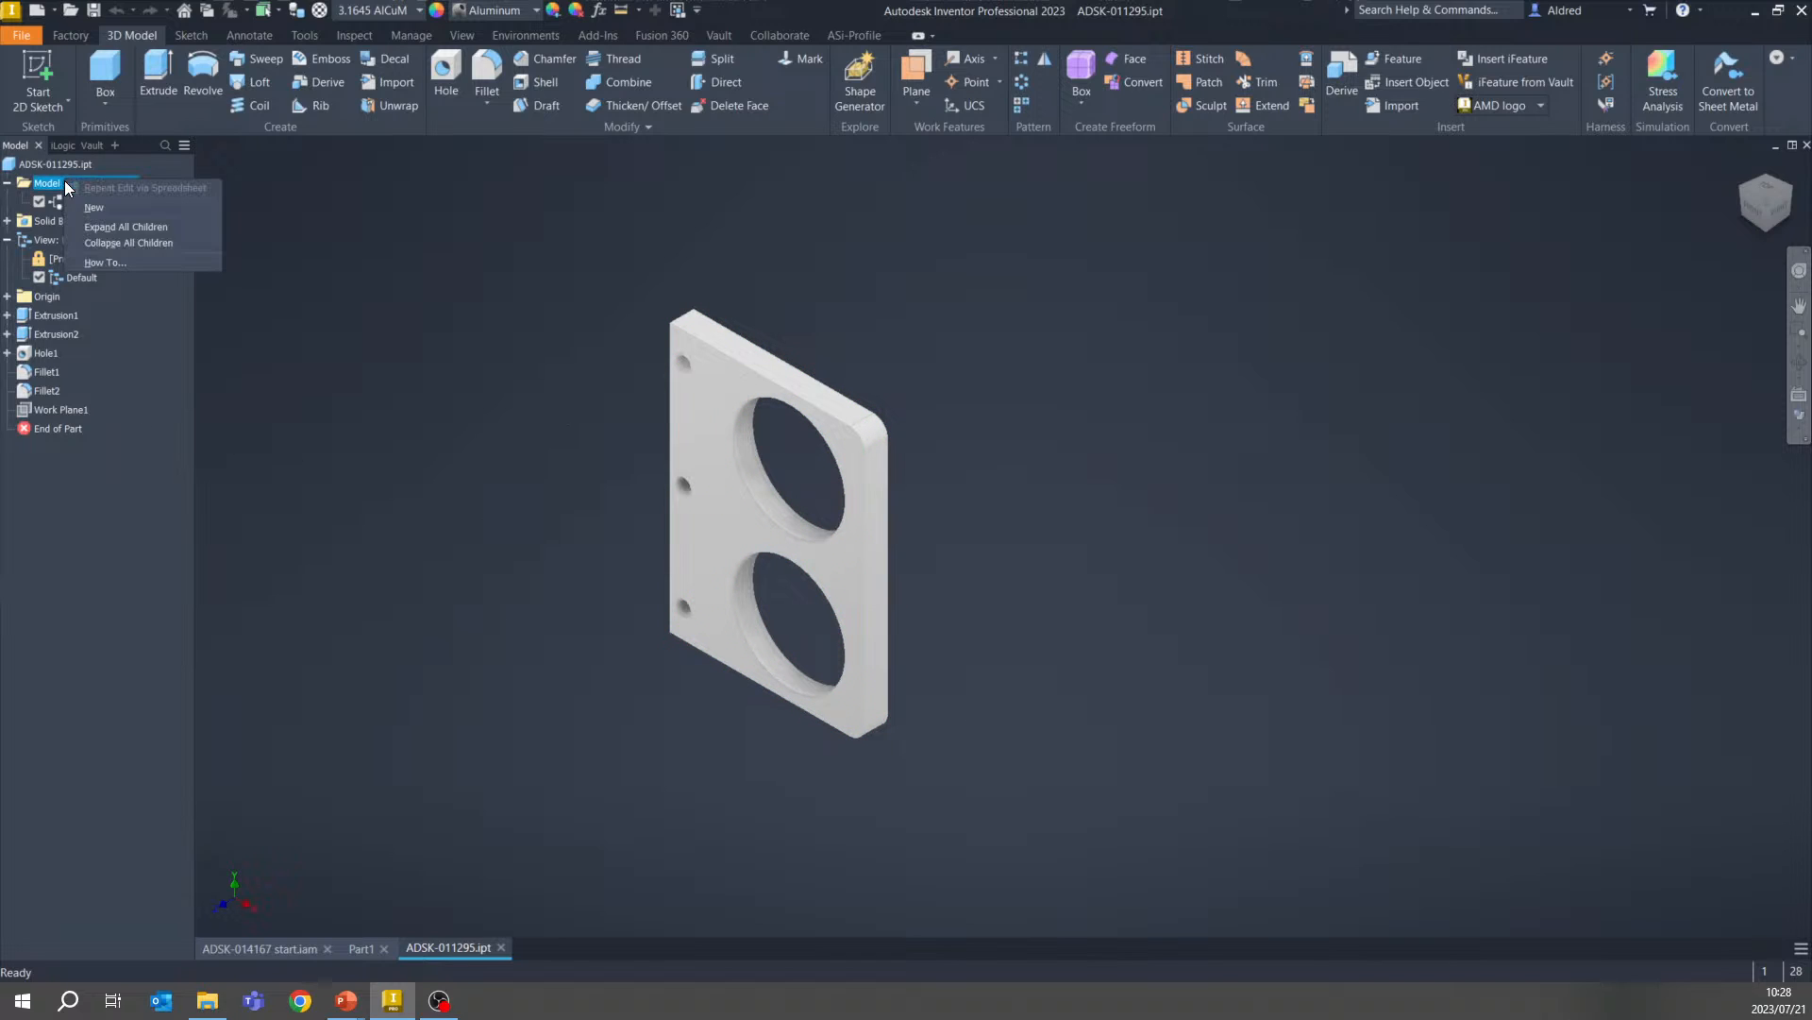
pyautogui.click(108, 208)
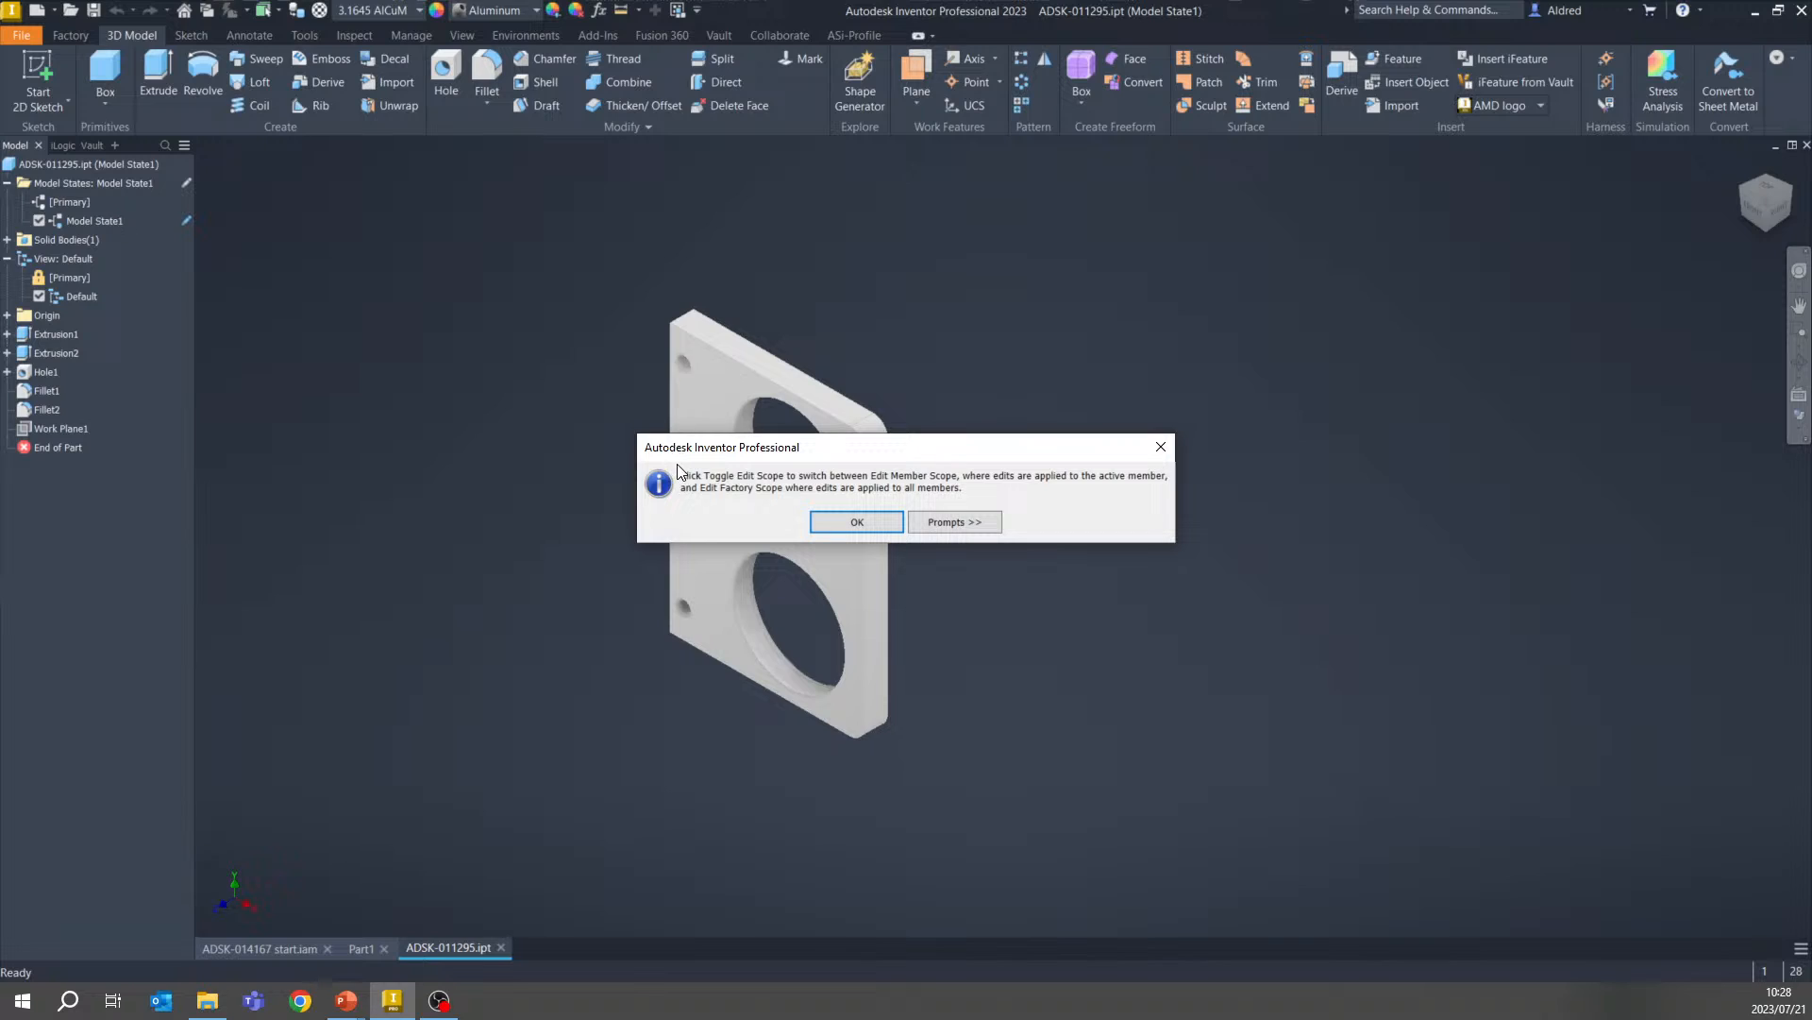
pyautogui.click(812, 517)
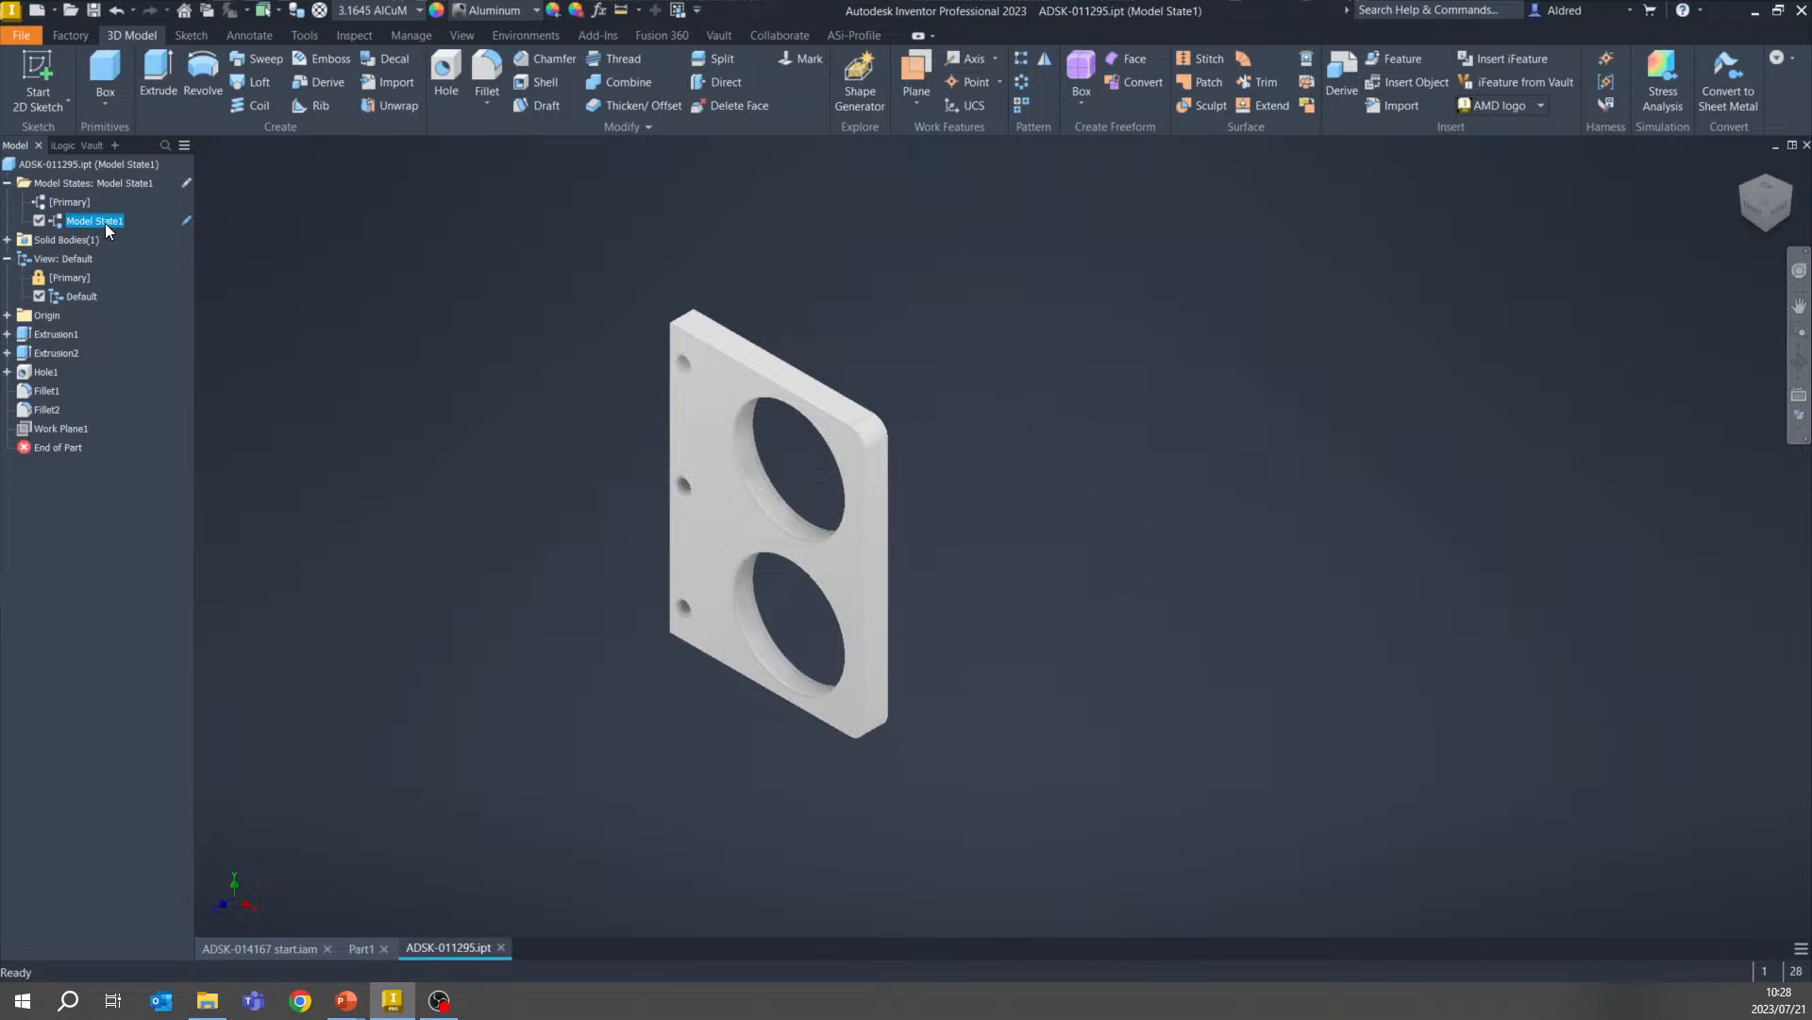
pyautogui.write('1')
pyautogui.press('Return')
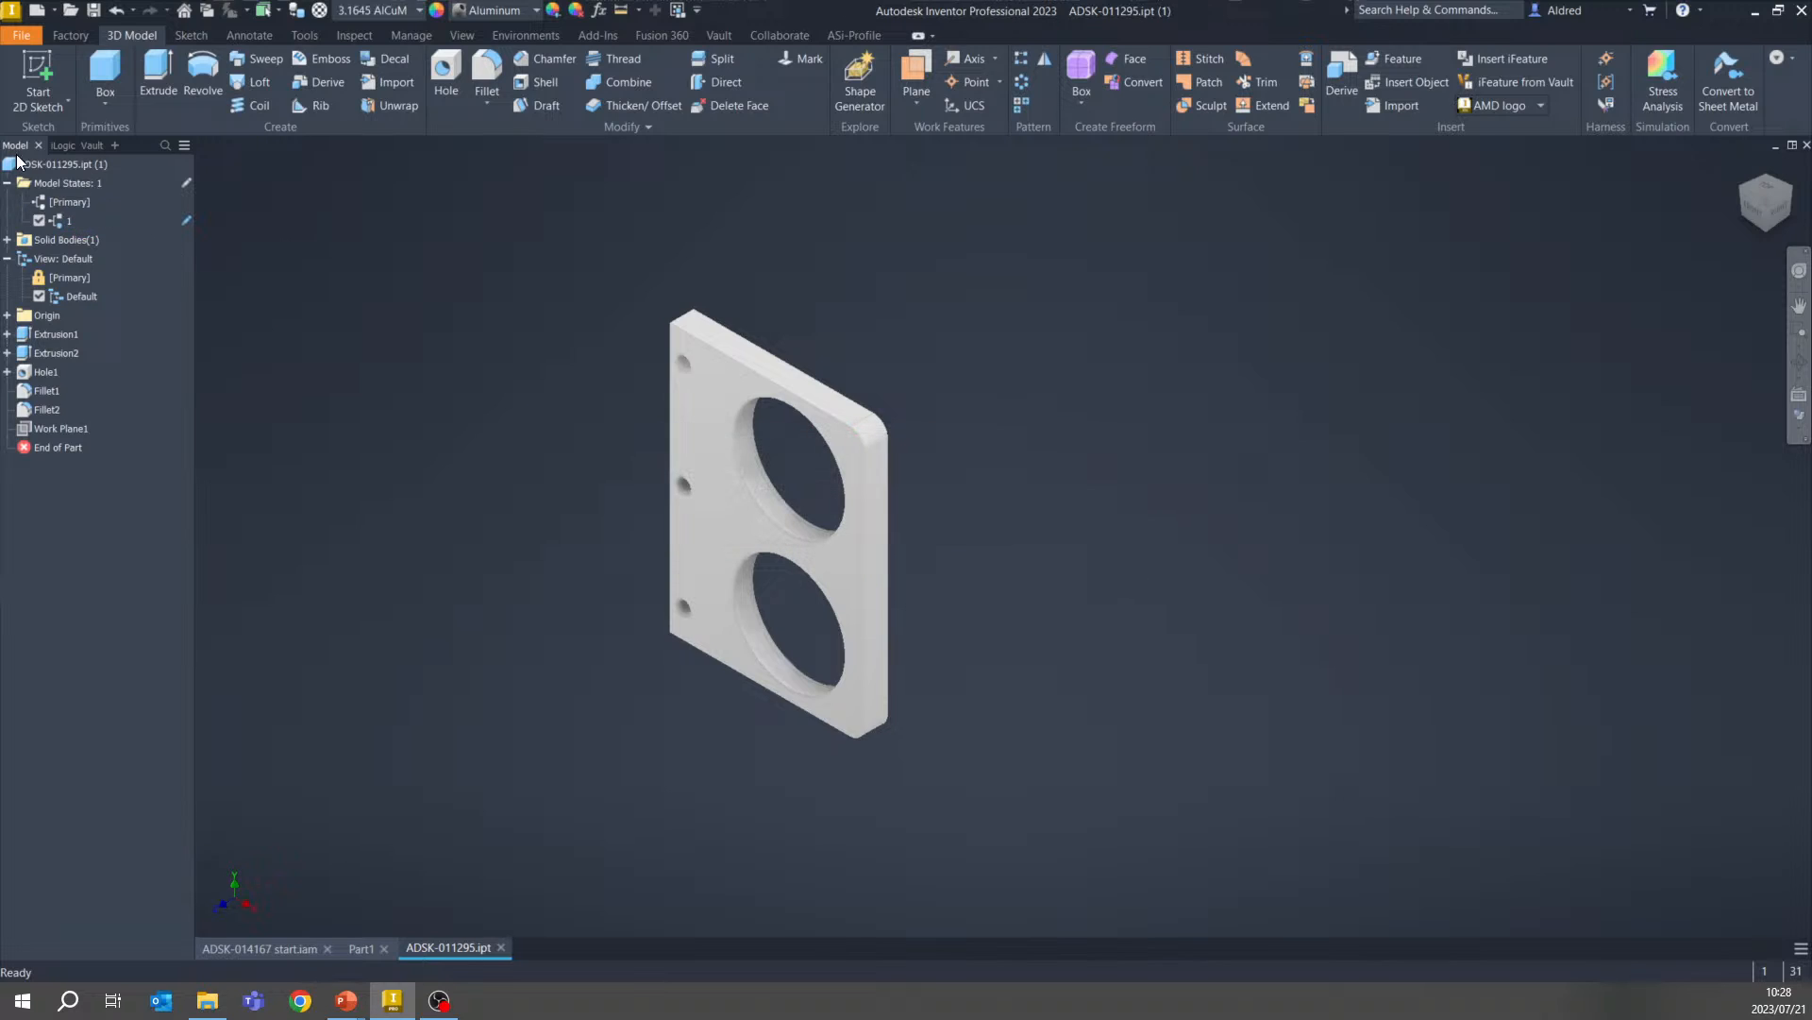
# Add a second model state to the ADSK-011295 part and name it 2
pyautogui.rightClick(60, 181)
pyautogui.click(113, 210)
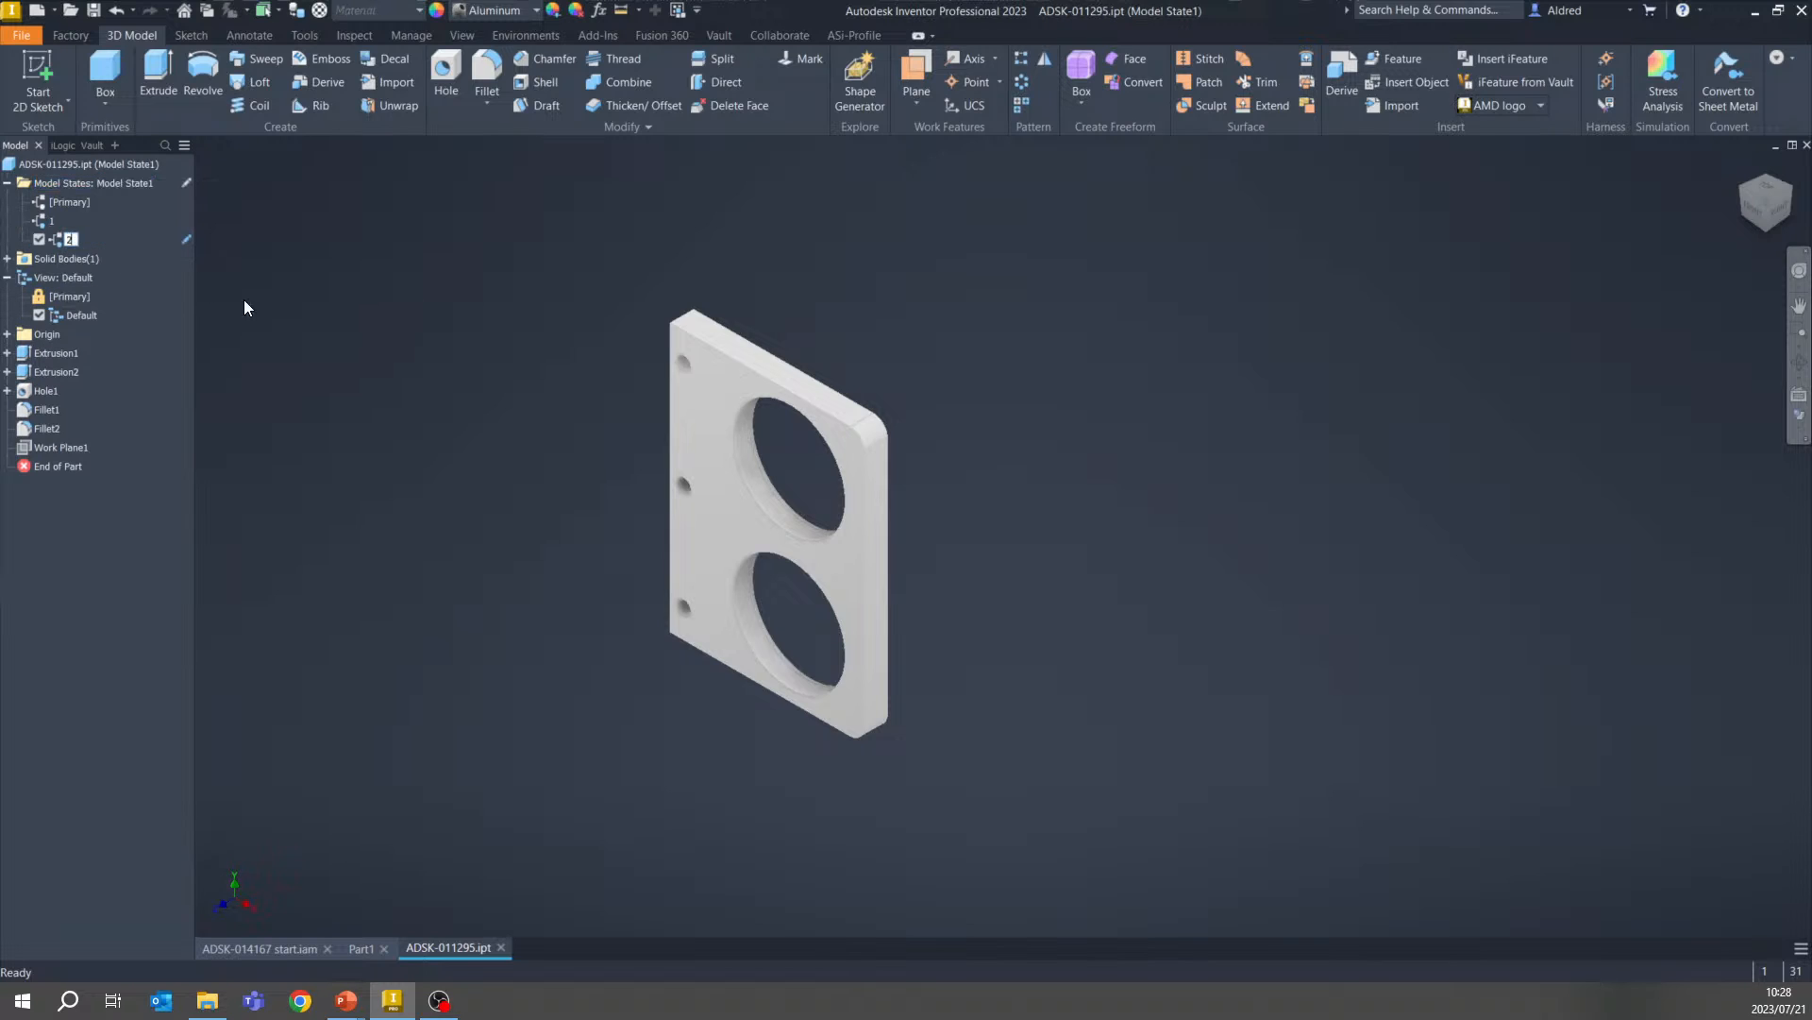
pyautogui.write('2')
pyautogui.press('Return')
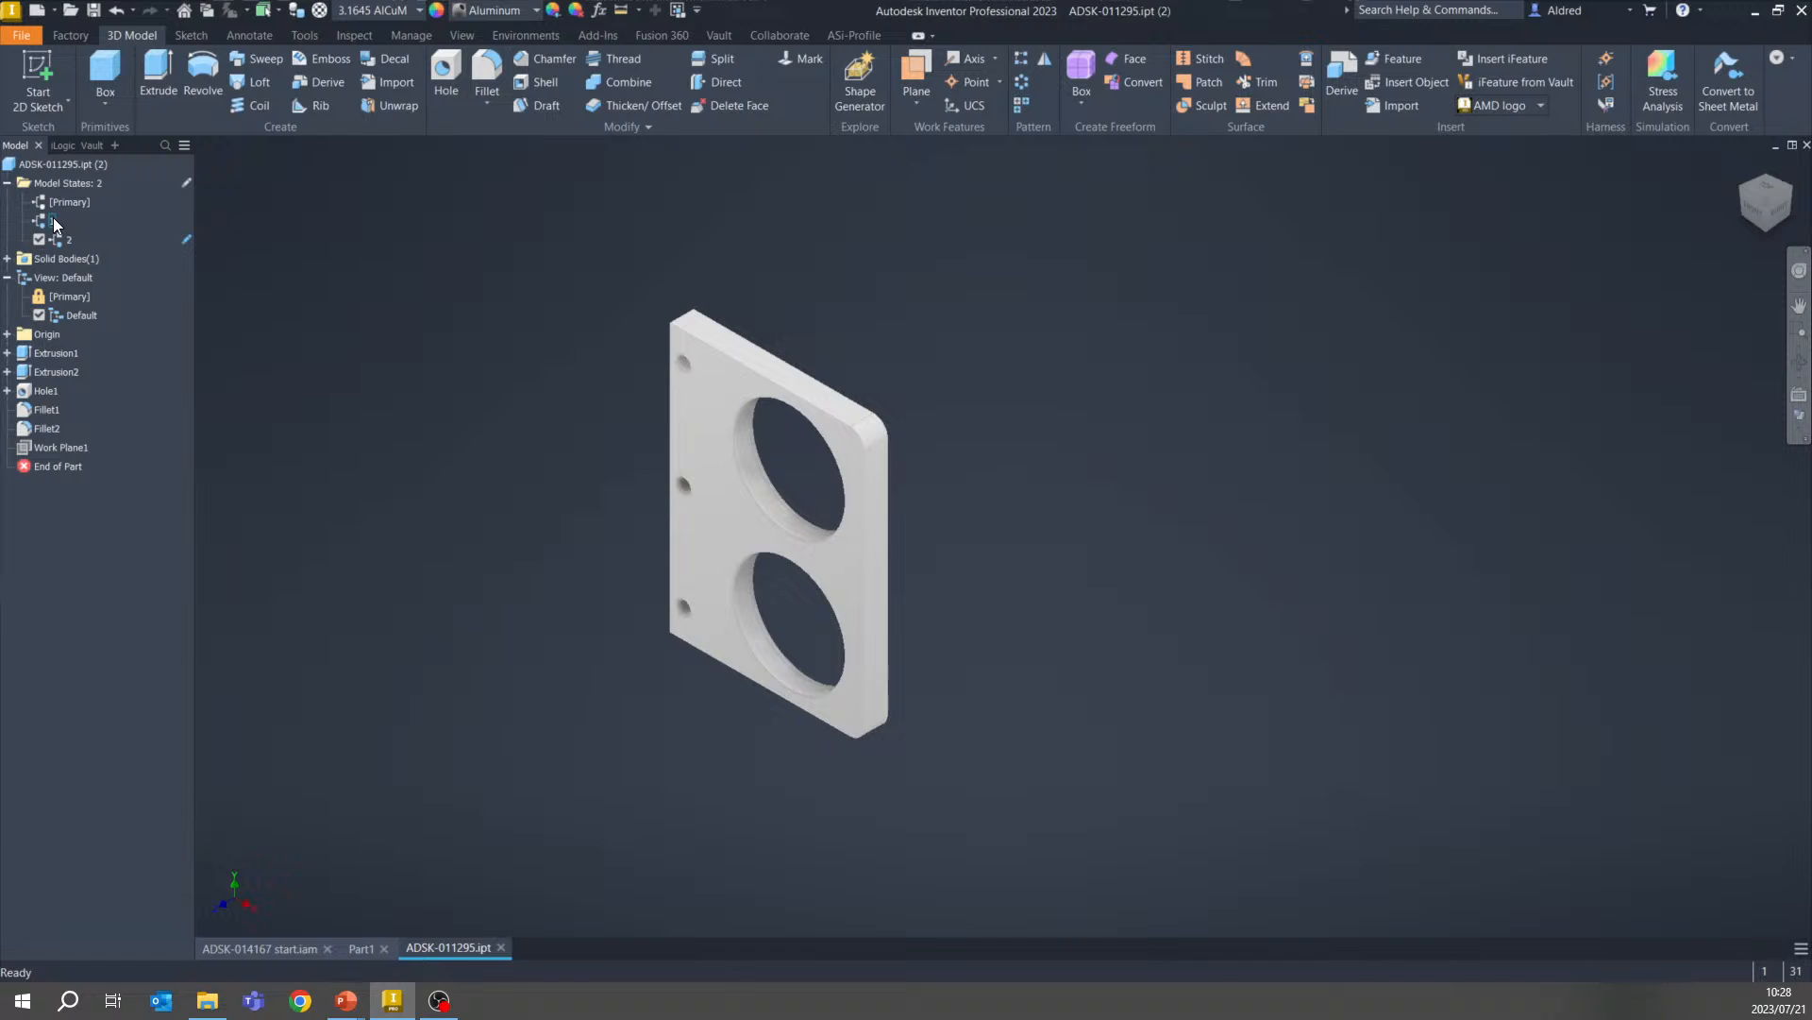
# Activate the part's model state 1 and set its material to Wood (Cherry)
pyautogui.doubleClick(66, 219)
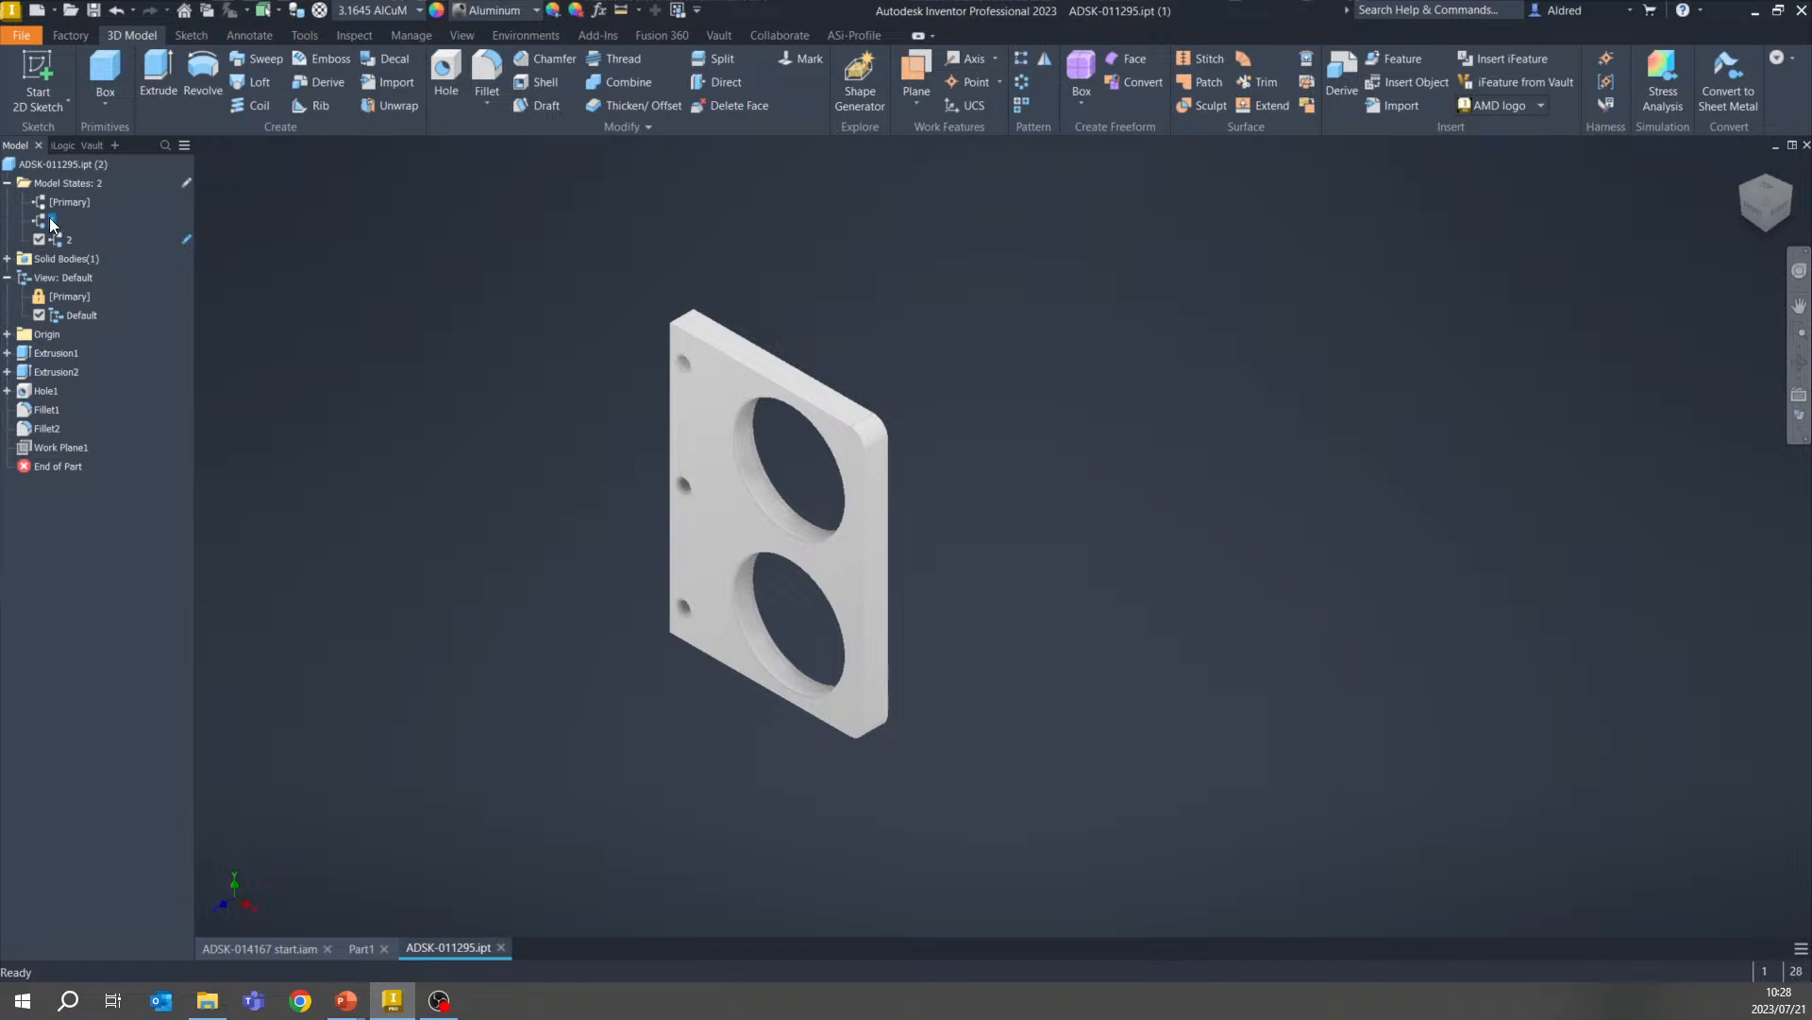
pyautogui.click(418, 9)
pyautogui.scroll(-10, 436, 567)
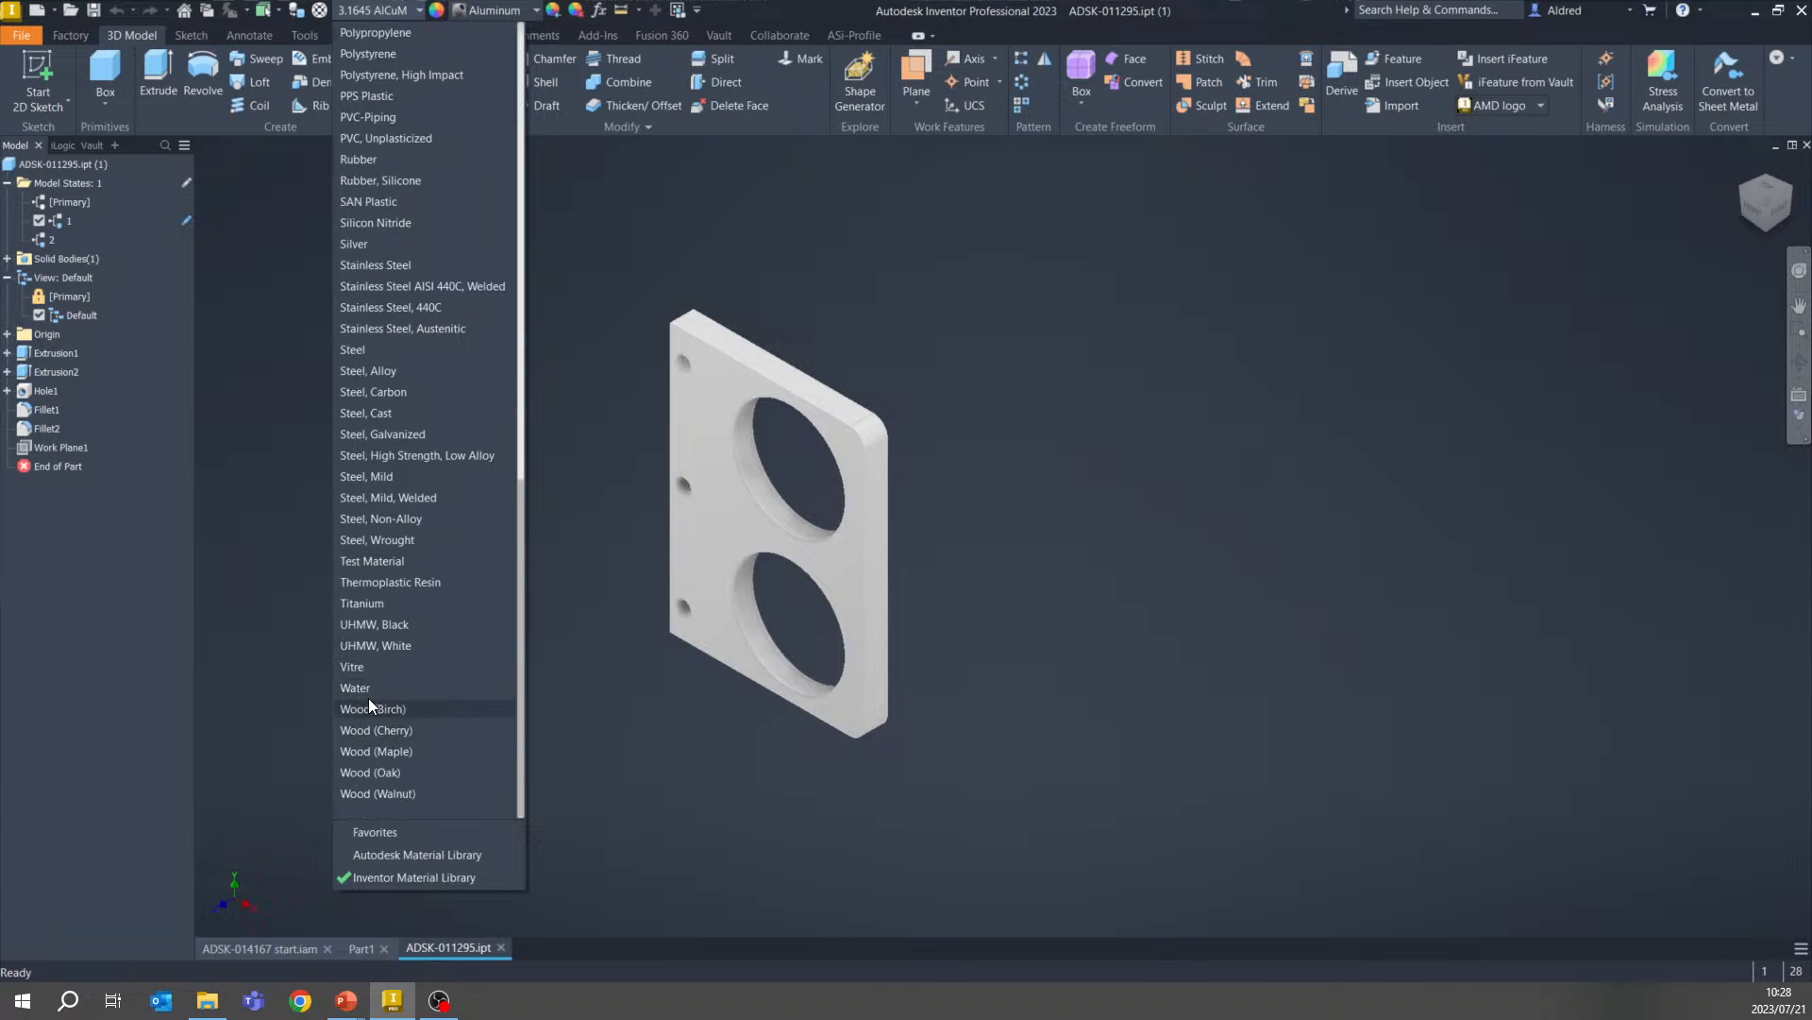
pyautogui.click(360, 732)
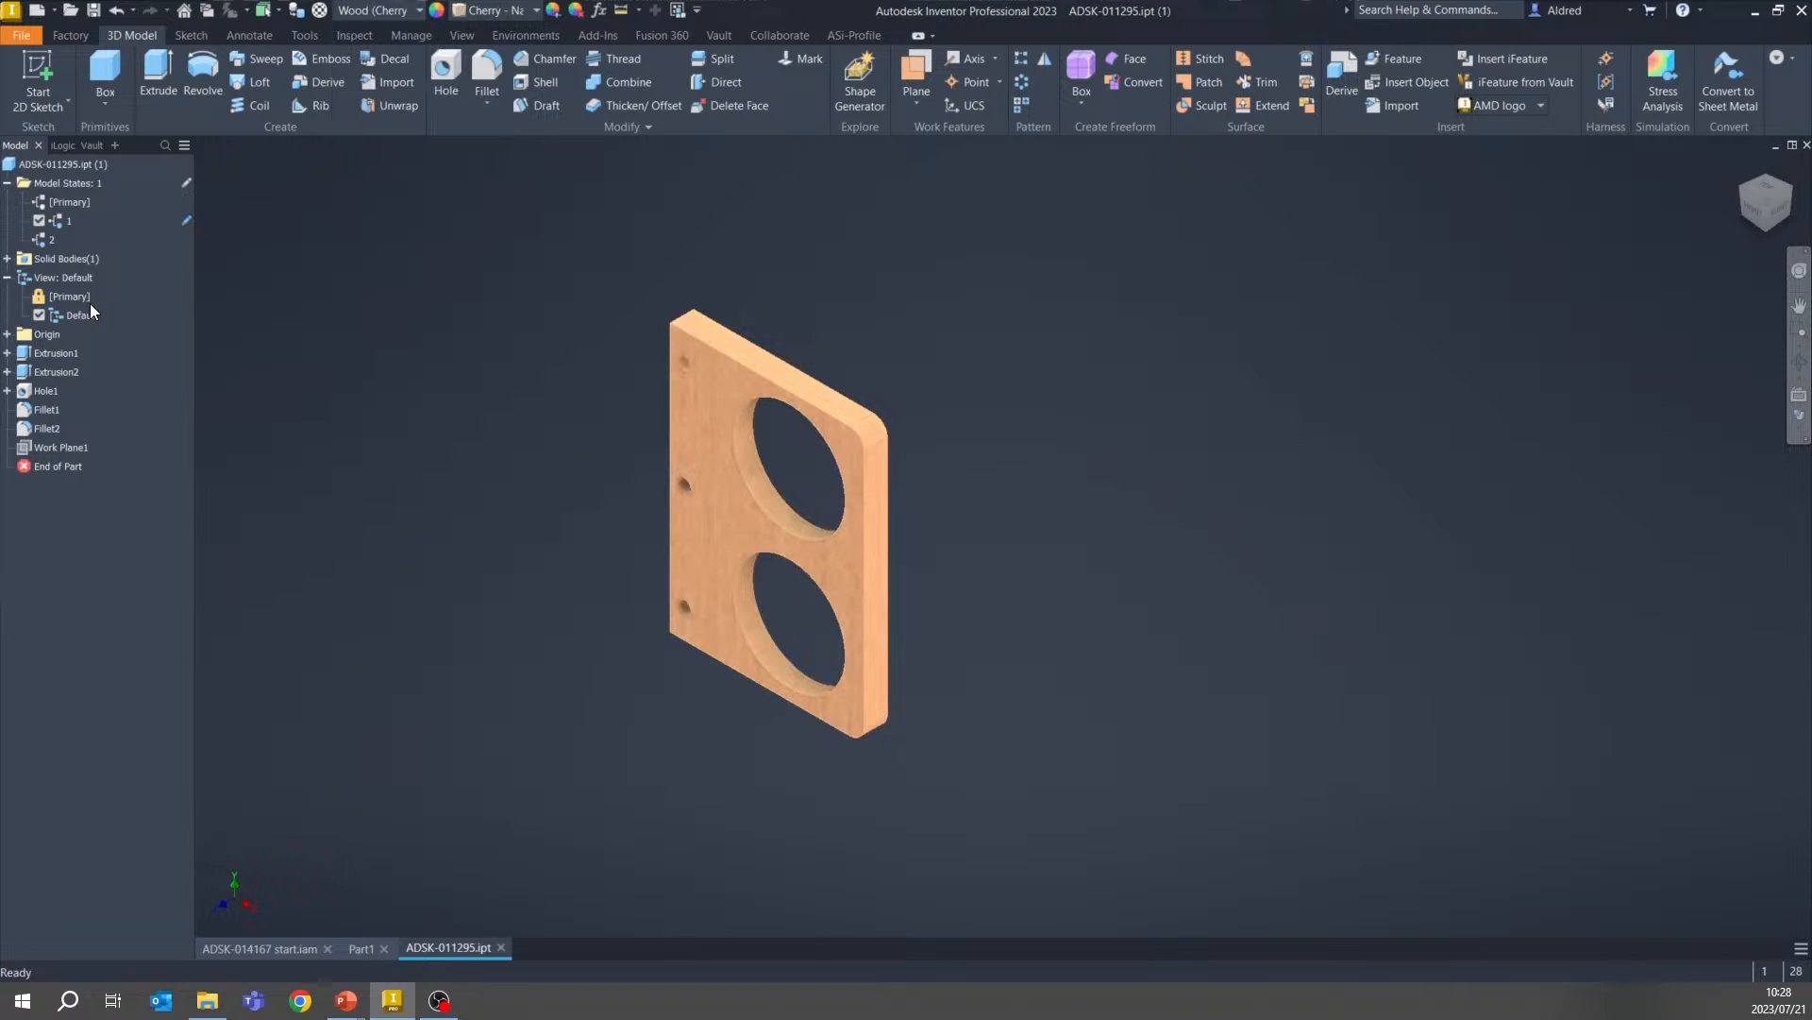
# Activate the part's model state 2 and set its material to Gold
pyautogui.doubleClick(54, 240)
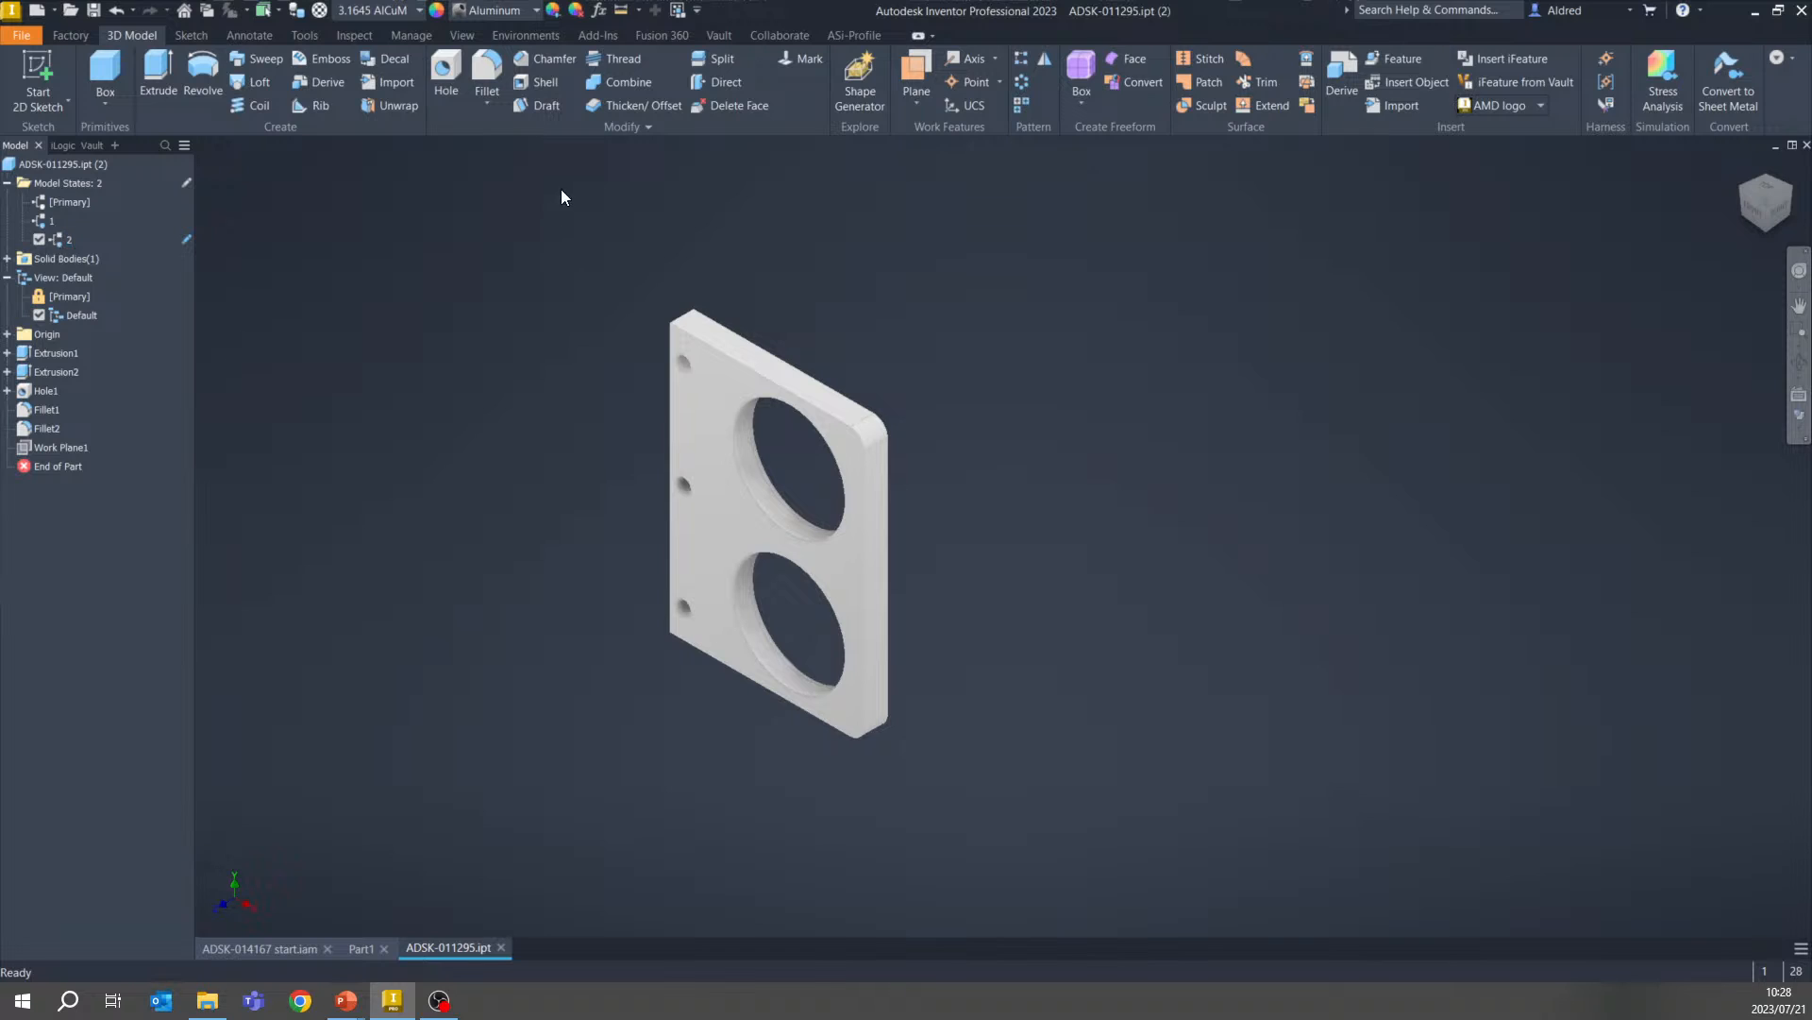
pyautogui.click(411, 9)
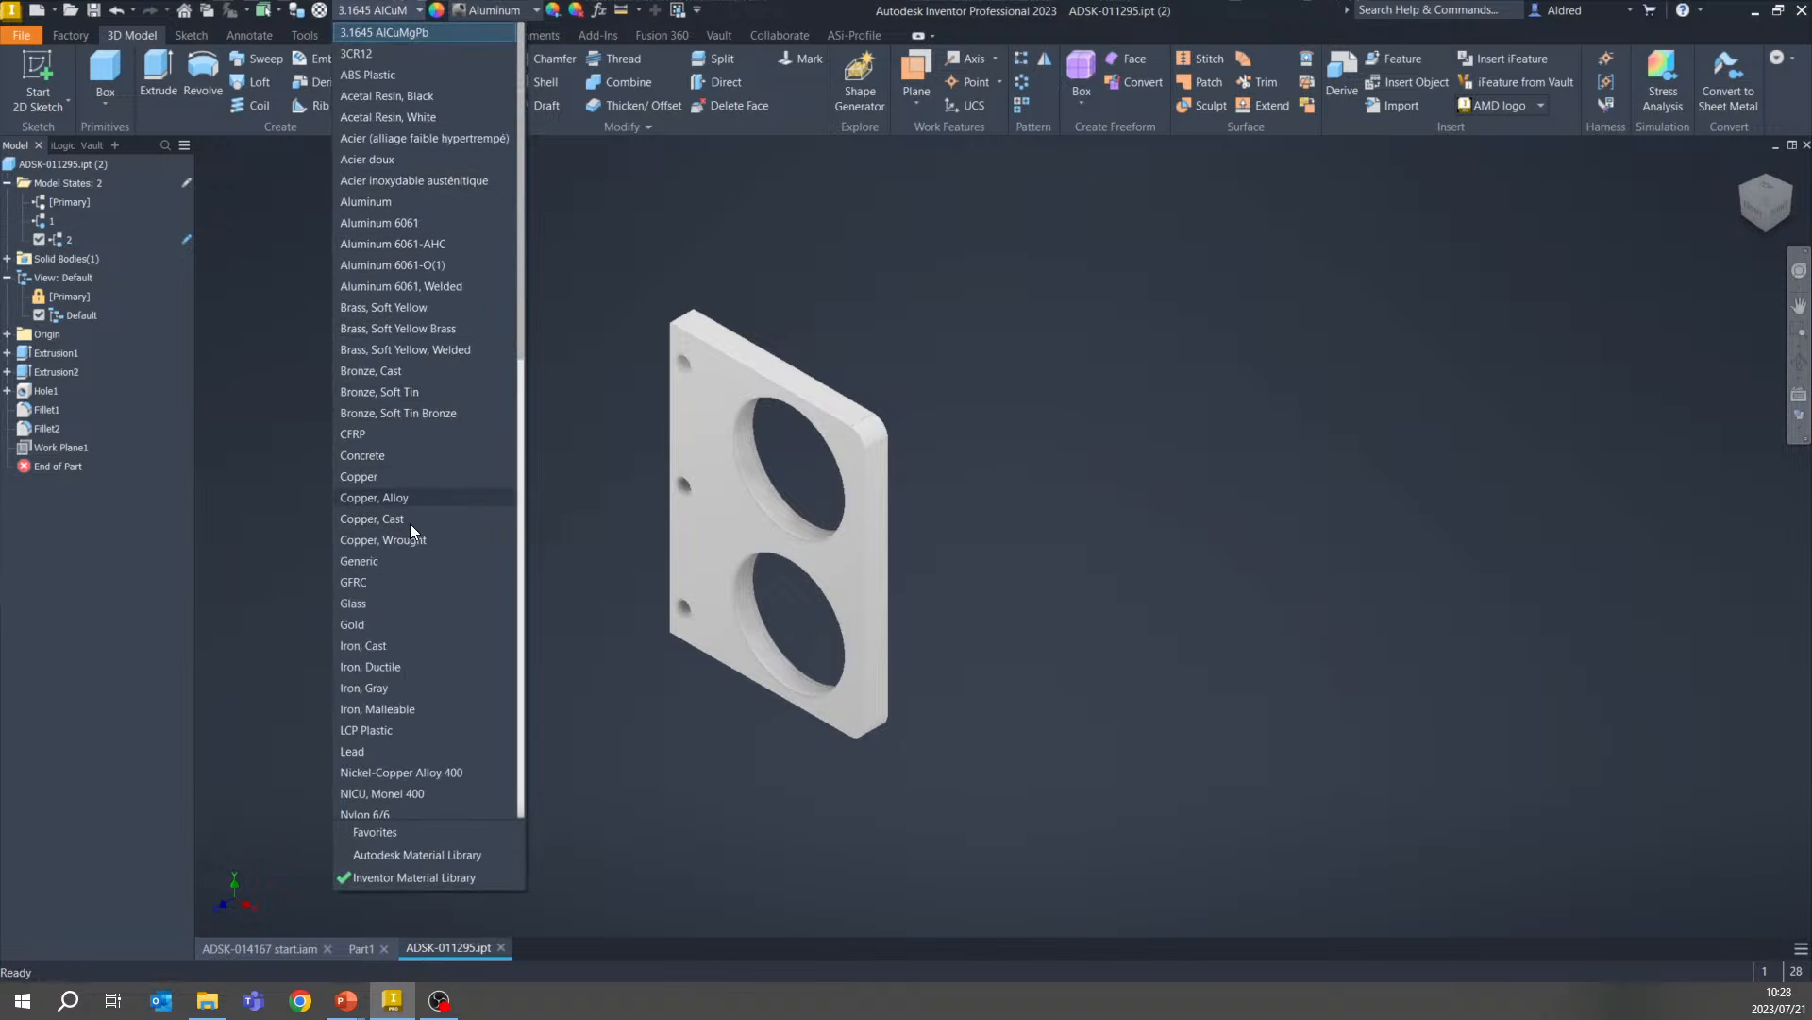
pyautogui.click(344, 624)
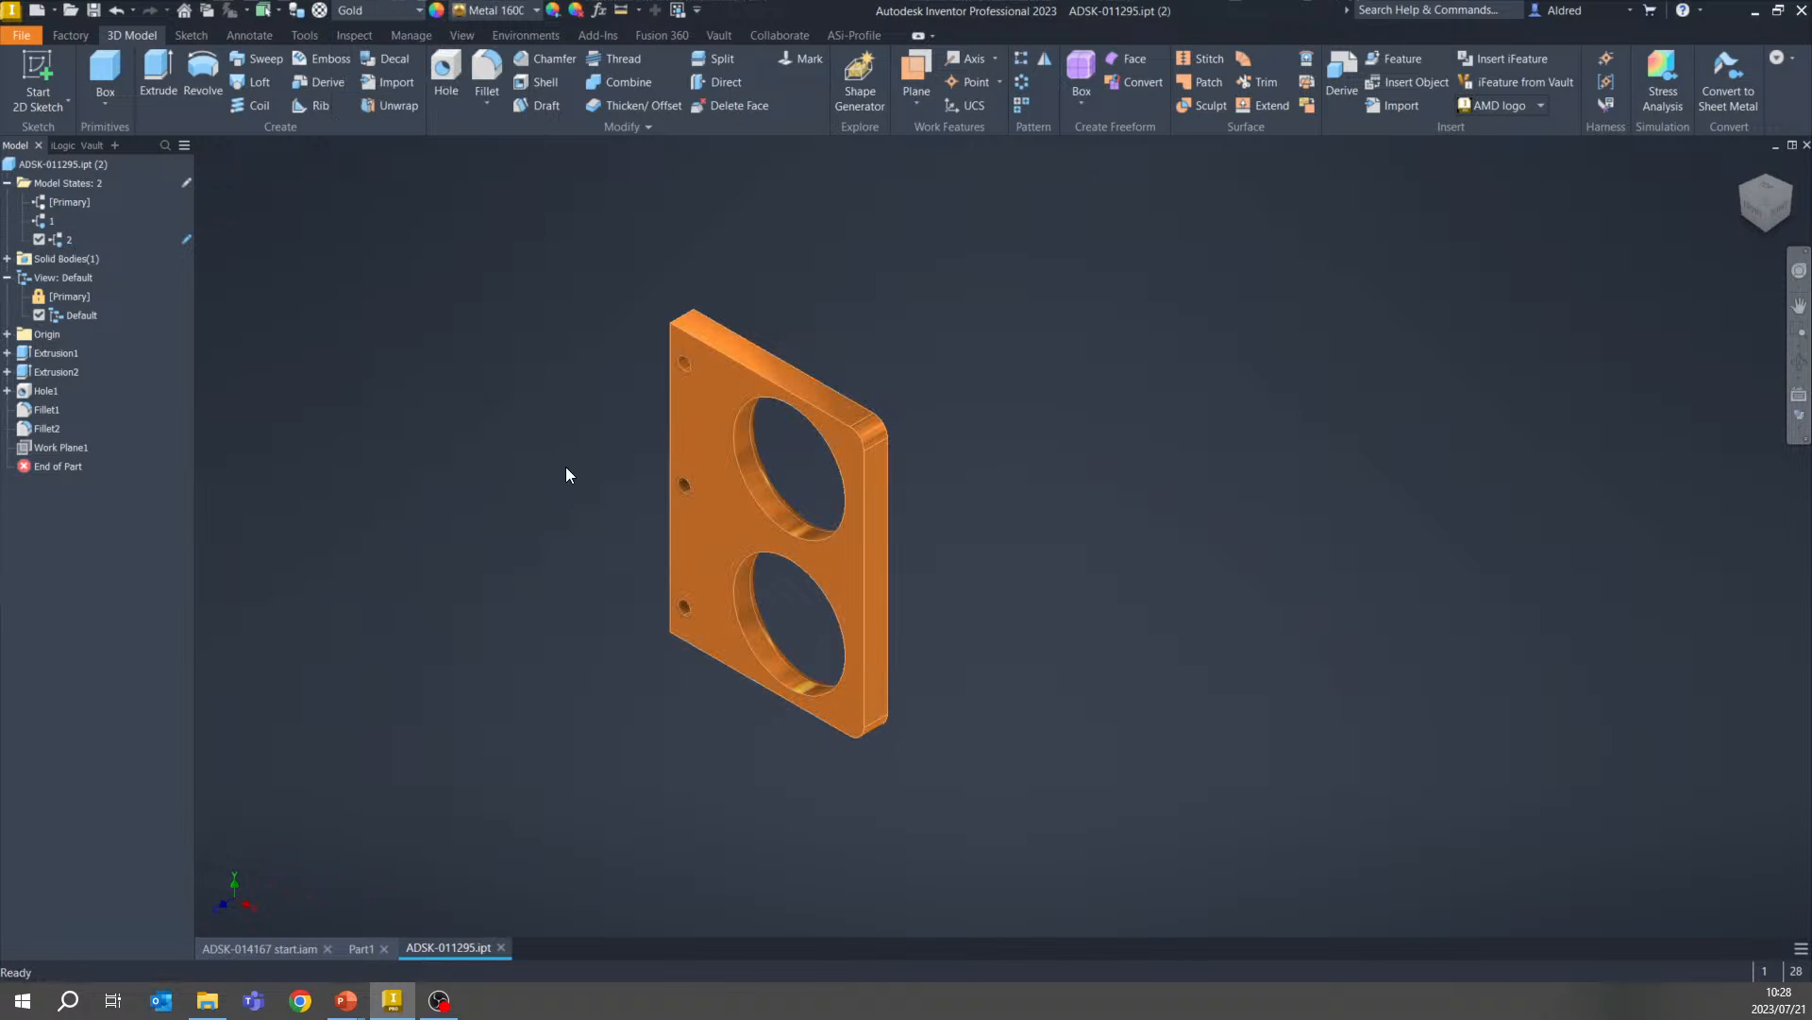
# Reactivate the part's model state 1 and close the part, saving the changes without checking it in
pyautogui.doubleClick(50, 217)
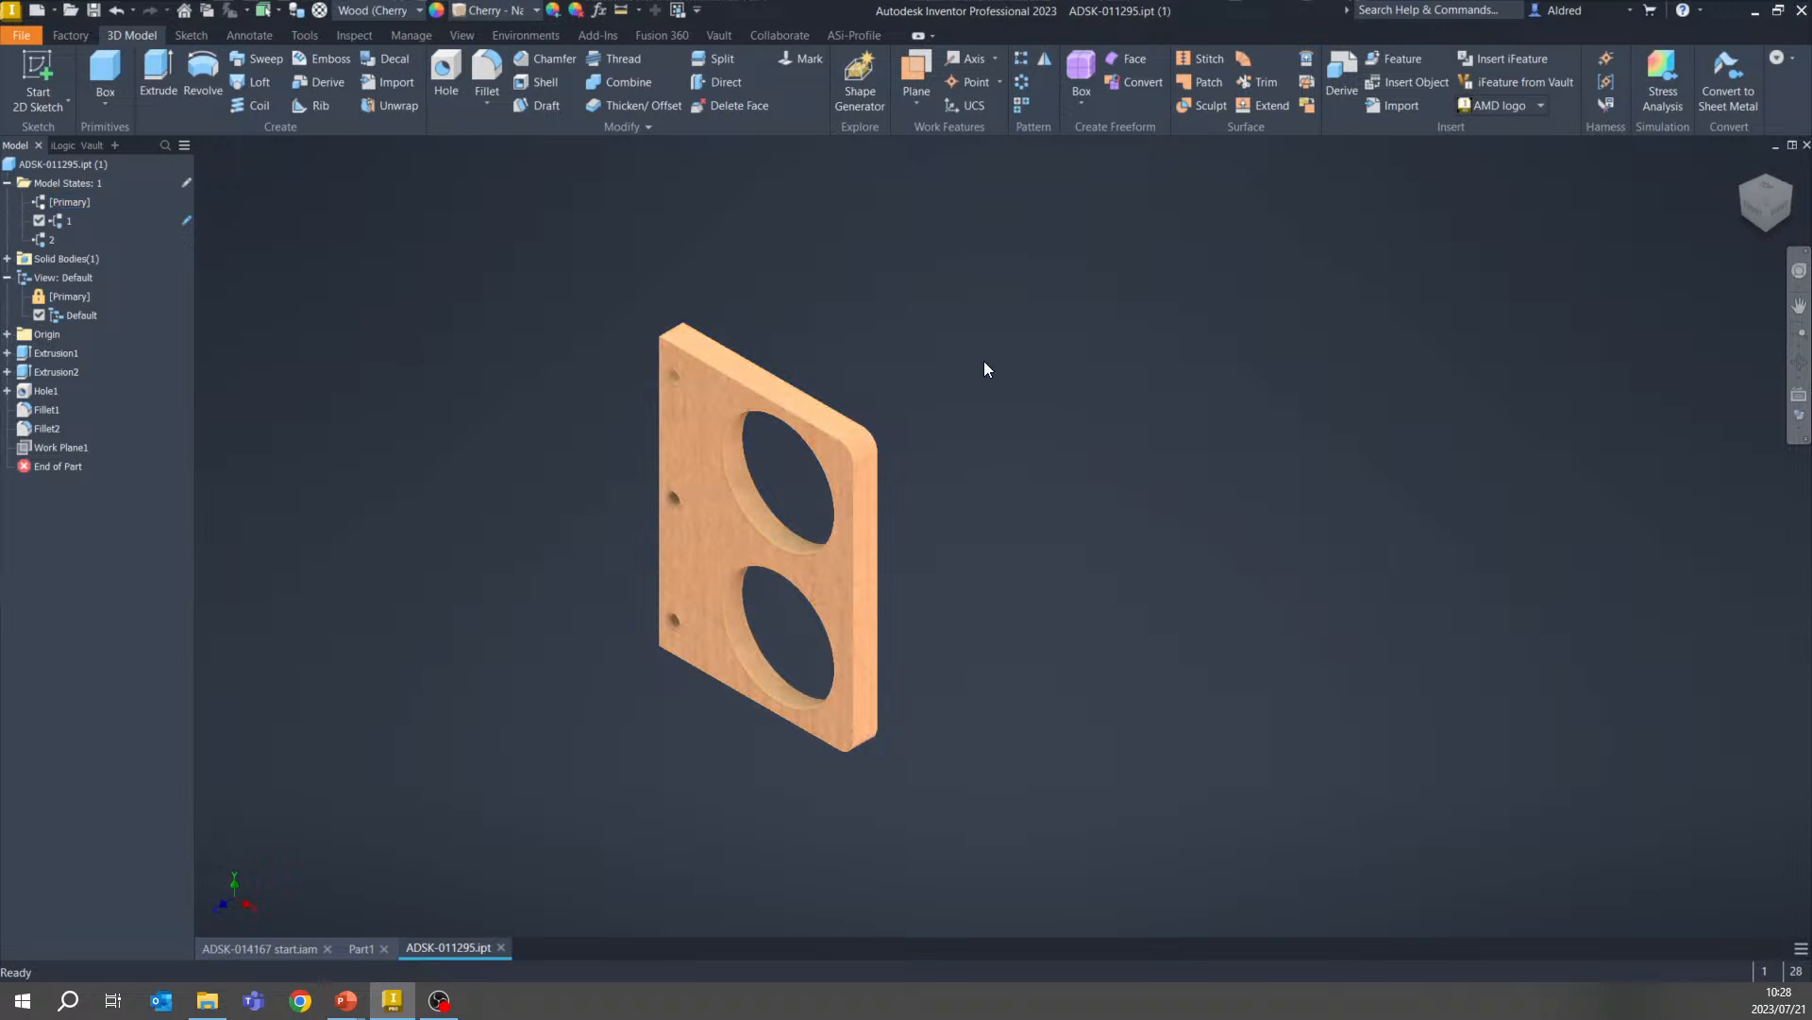
pyautogui.click(1805, 148)
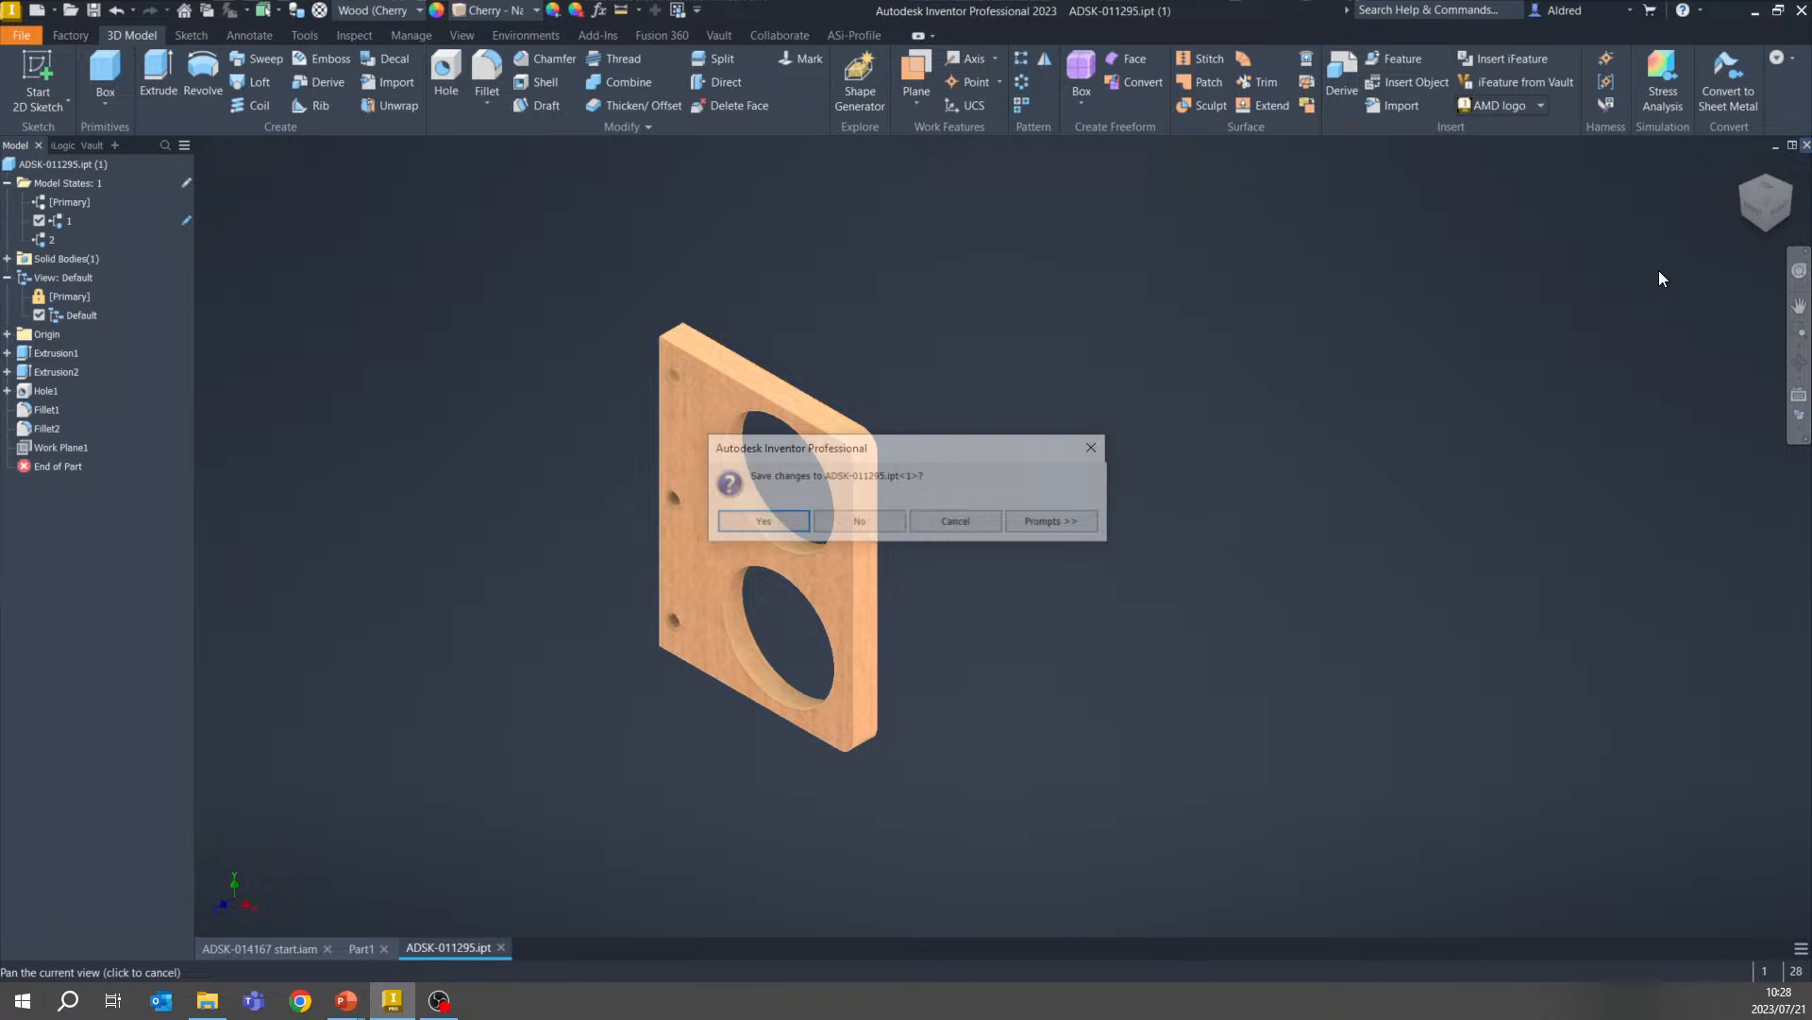
pyautogui.click(758, 522)
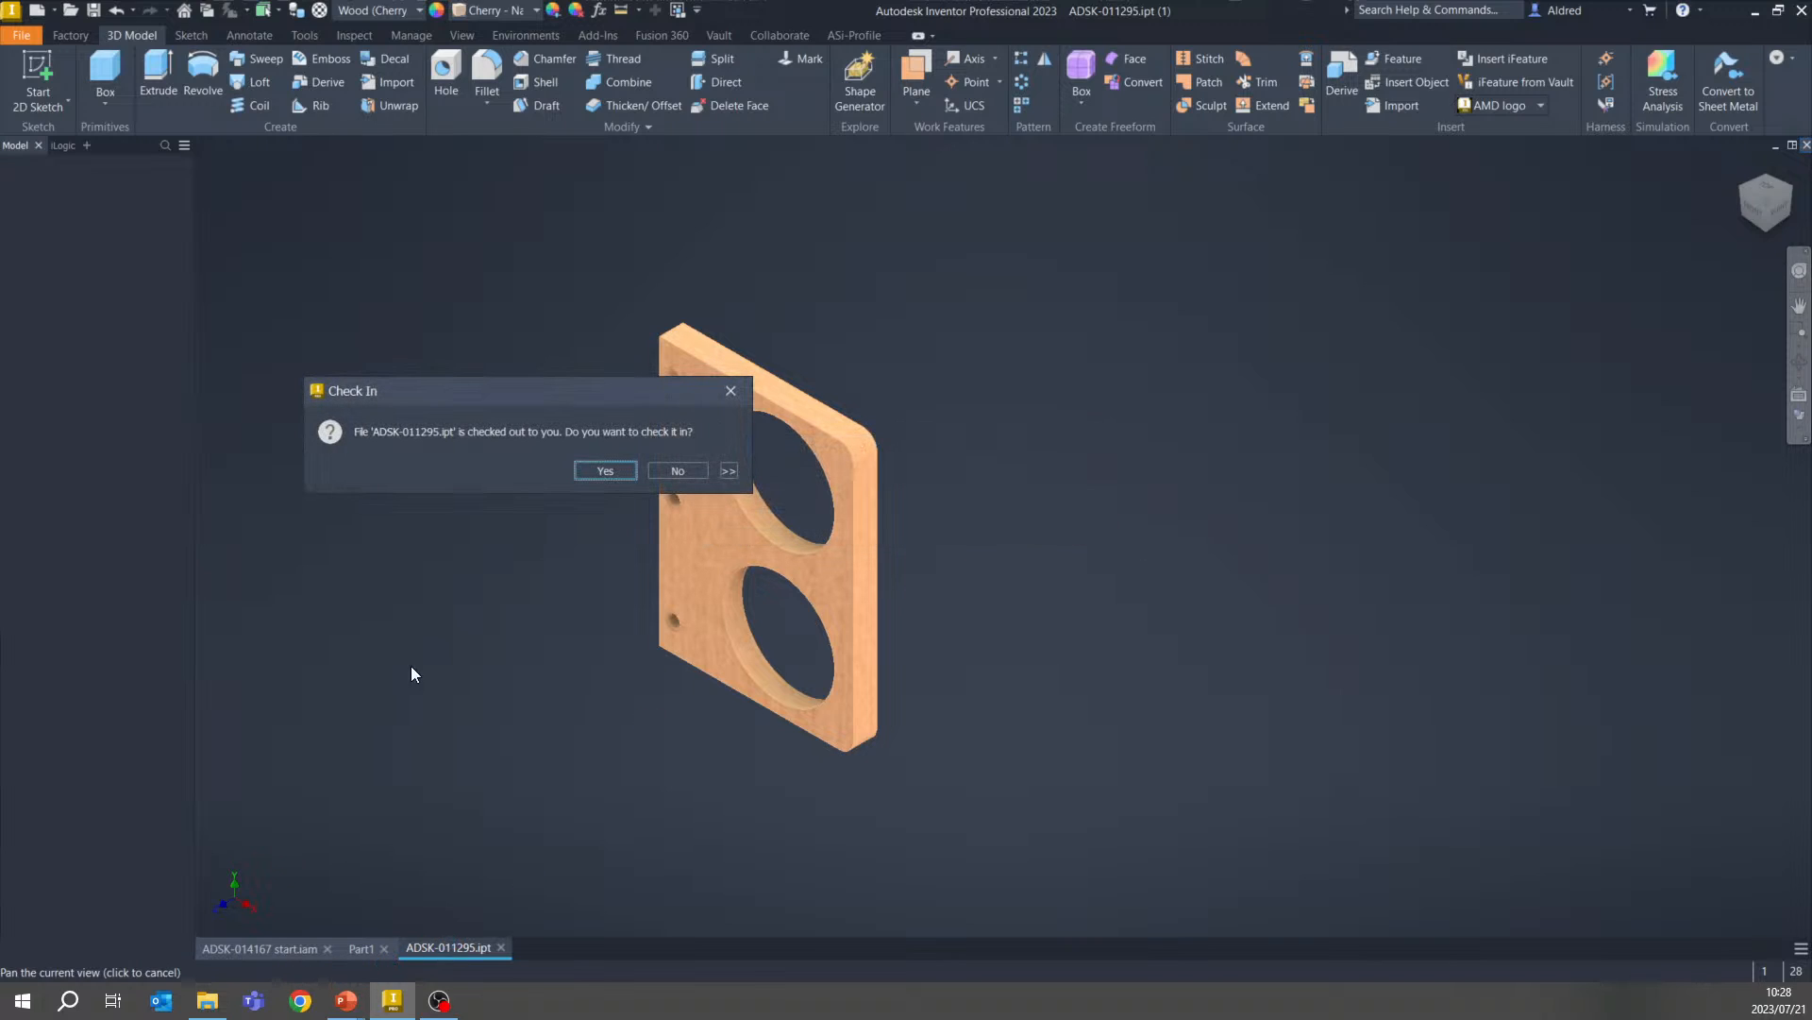
pyautogui.click(700, 470)
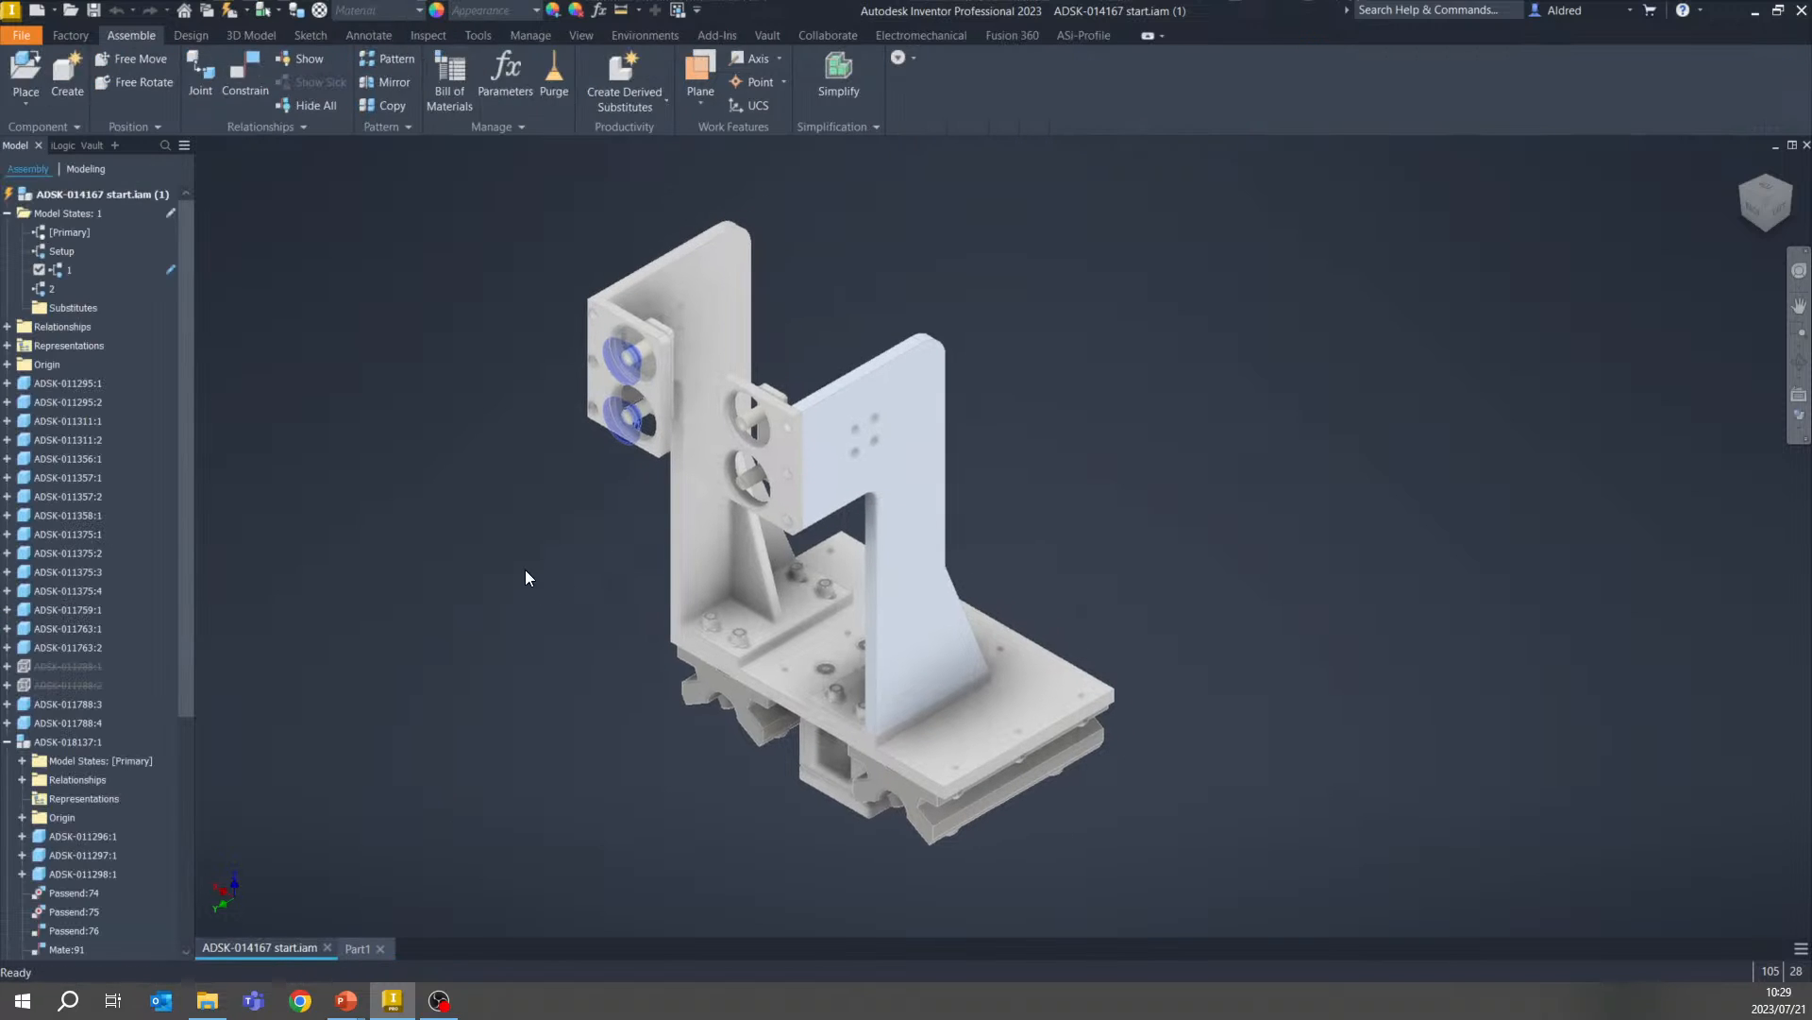
# Check assembly model states 2 and 1, and use Link Model States to activate state 1 in the matching components
pyautogui.doubleClick(43, 285)
pyautogui.doubleClick(51, 269)
pyautogui.click(637, 102)
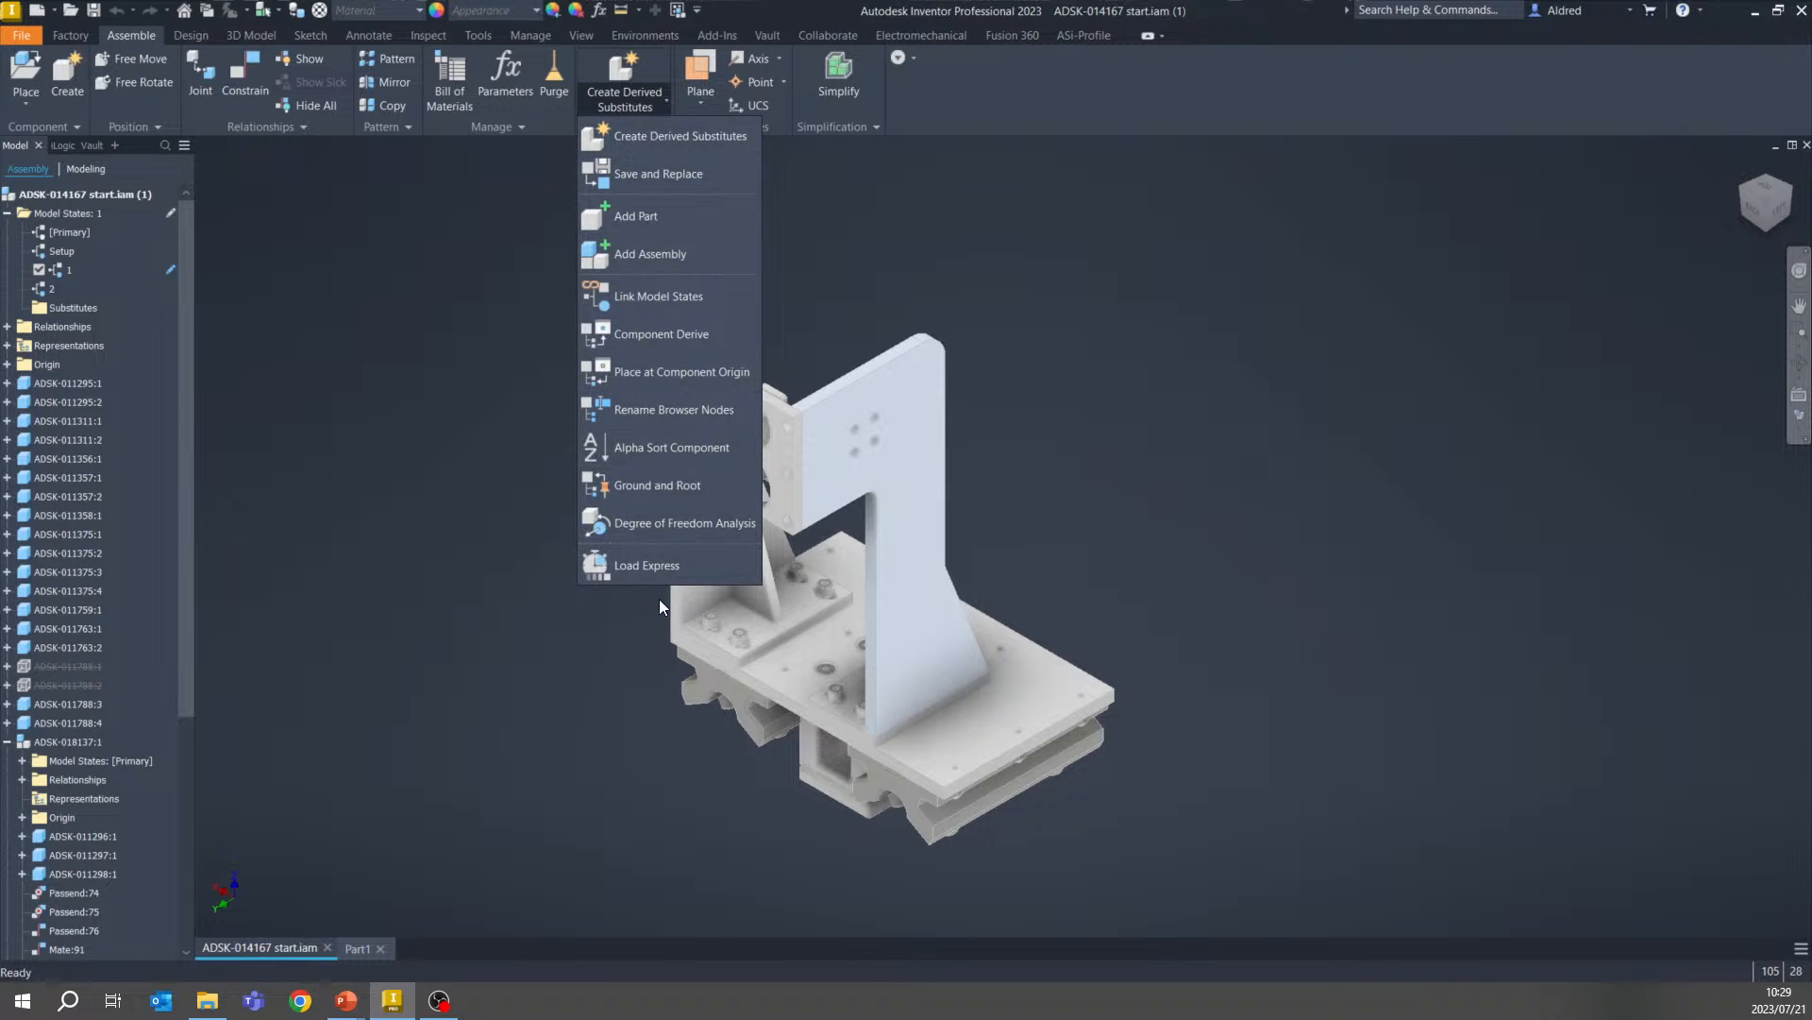
pyautogui.click(653, 296)
pyautogui.moveTo(552, 317); pyautogui.dragTo(516, 215)
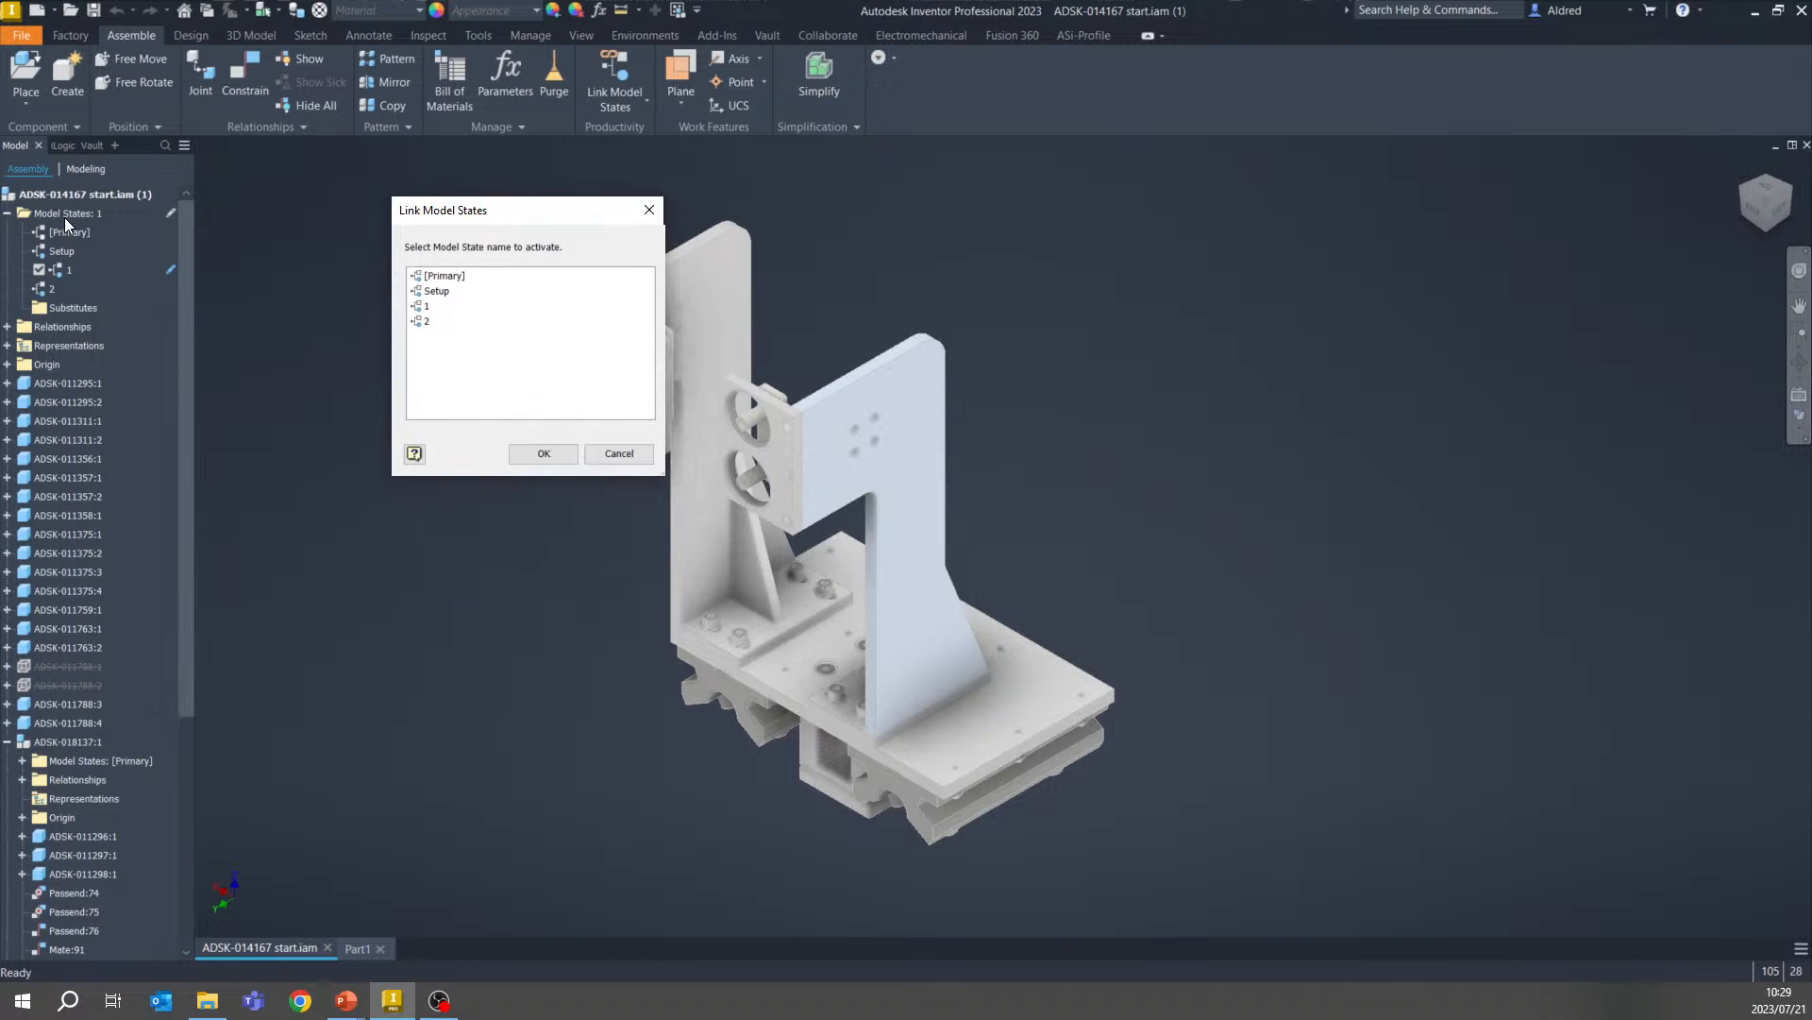
pyautogui.click(420, 321)
pyautogui.click(544, 453)
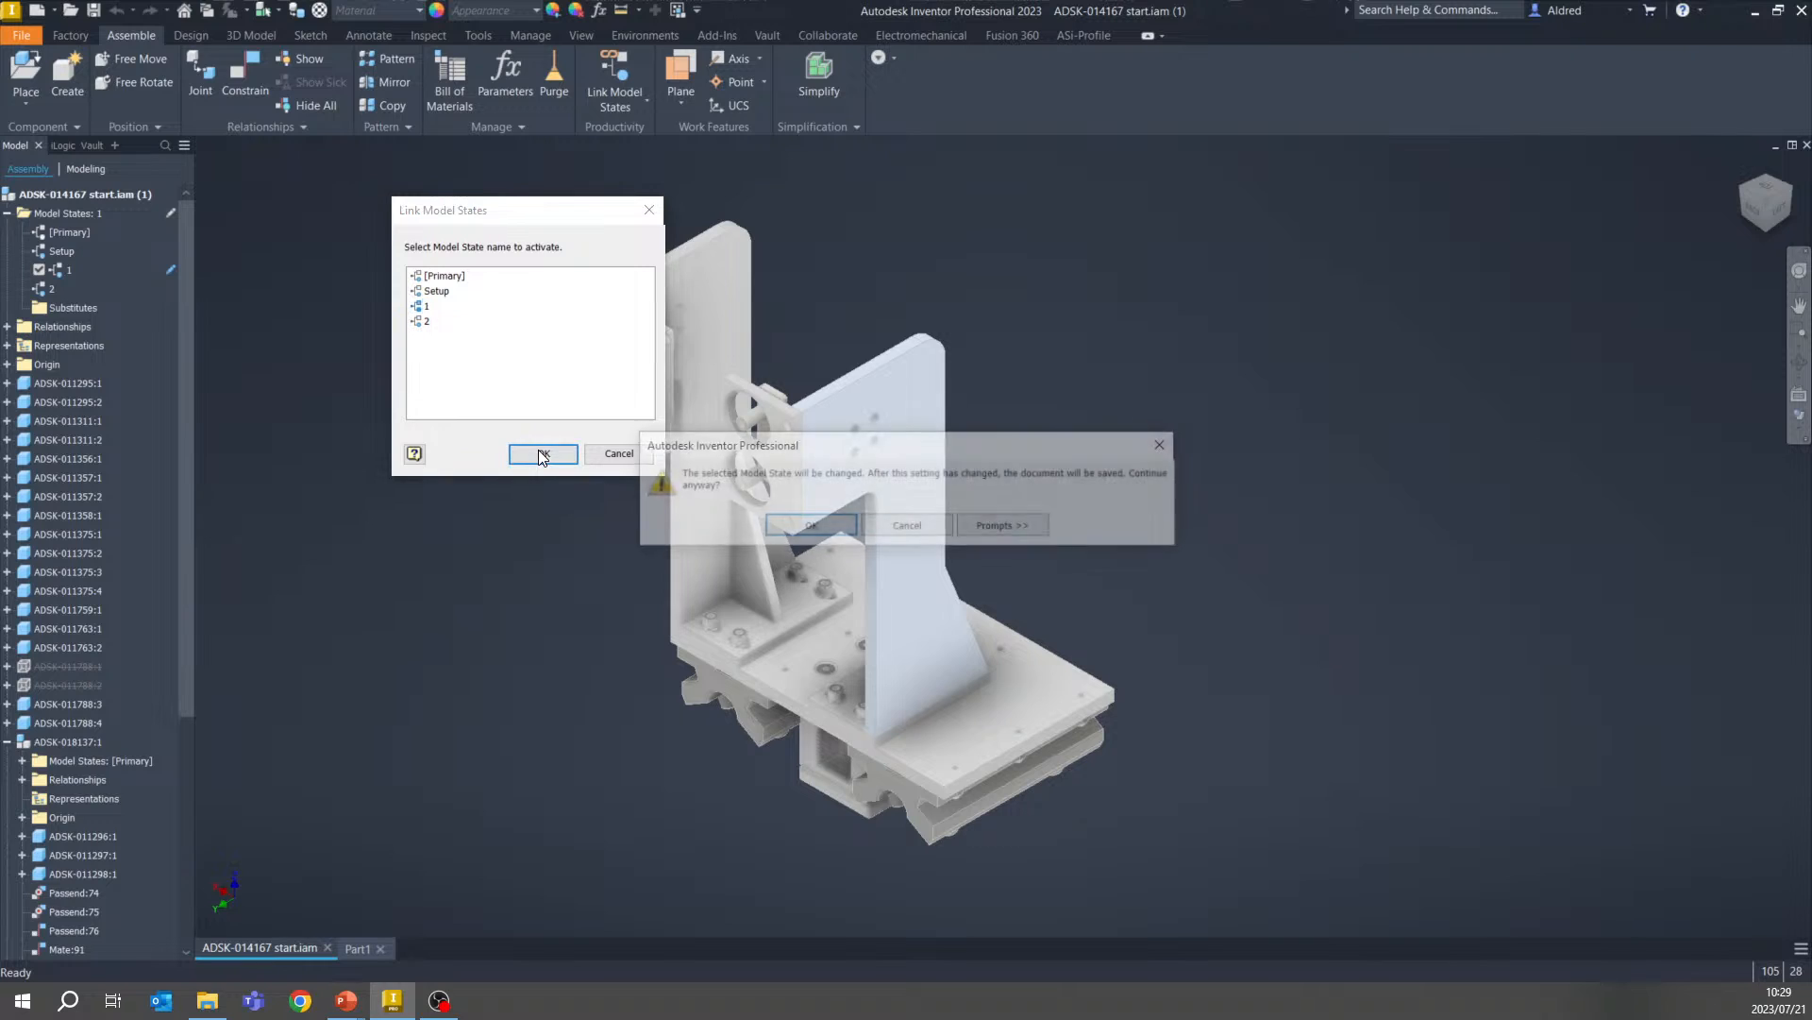
pyautogui.click(842, 524)
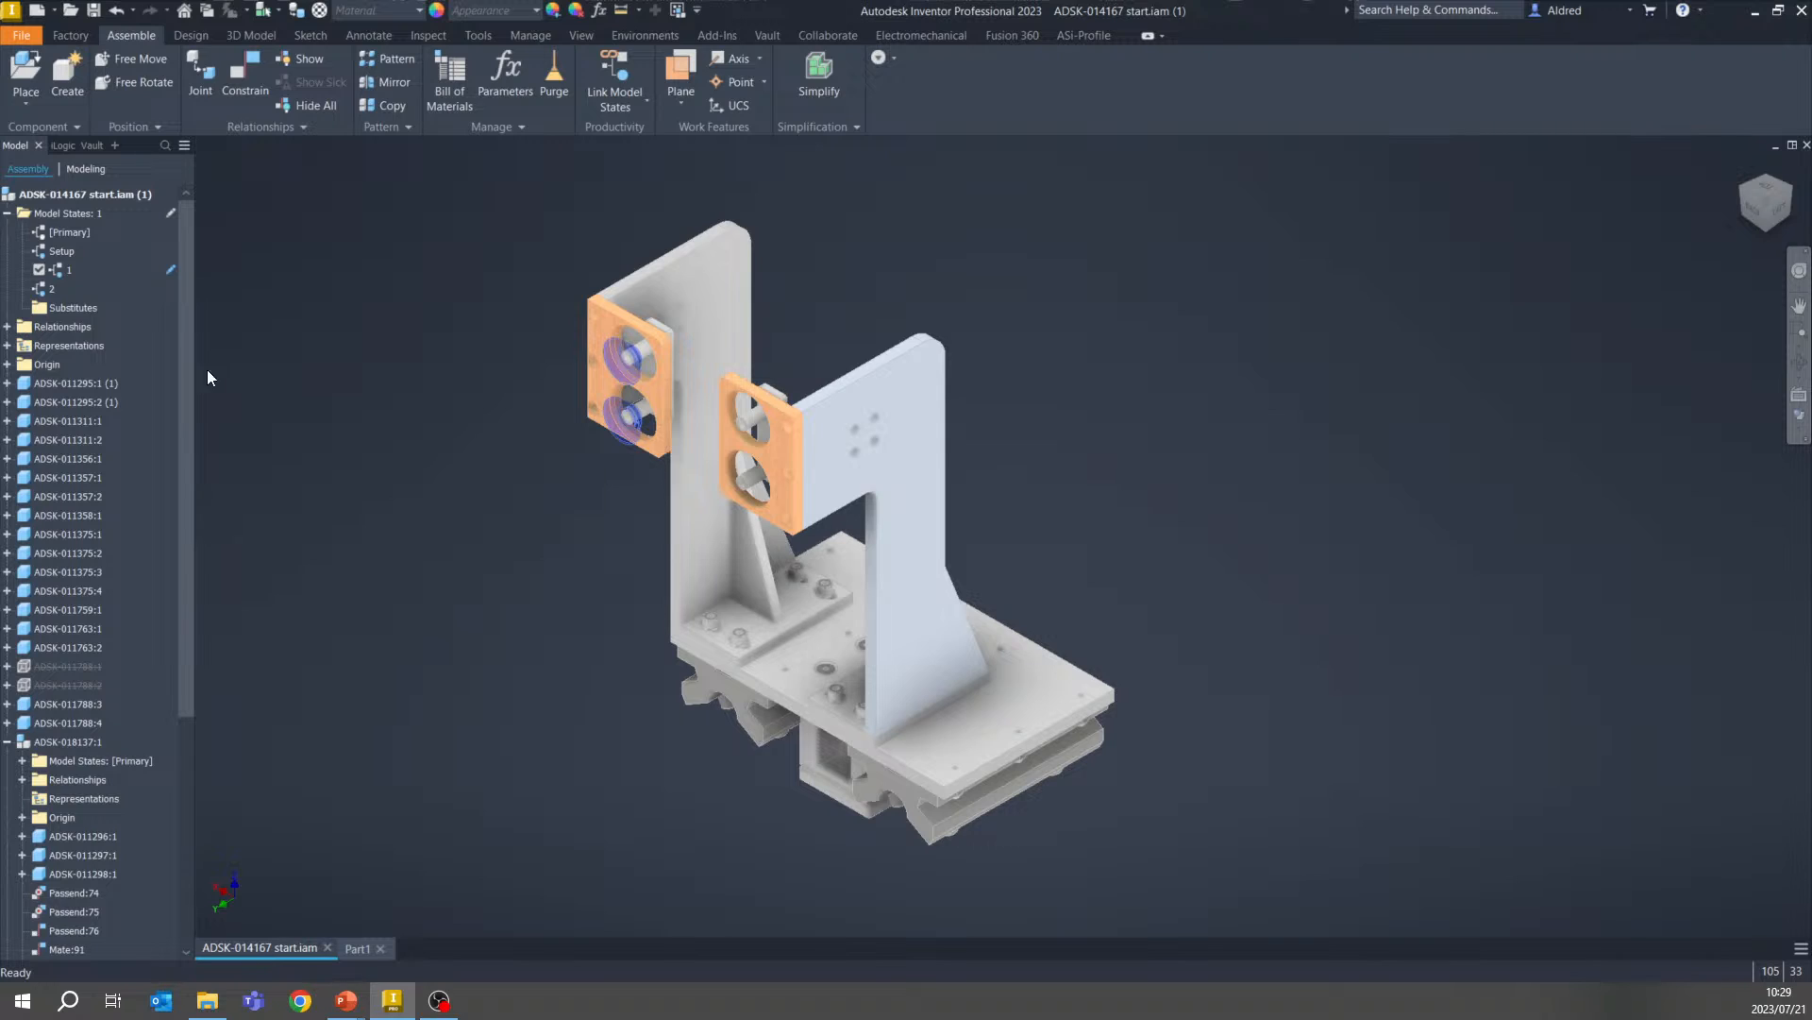
# Use Link Model States to activate model state 2 in the assembly and its matching components
pyautogui.click(630, 68)
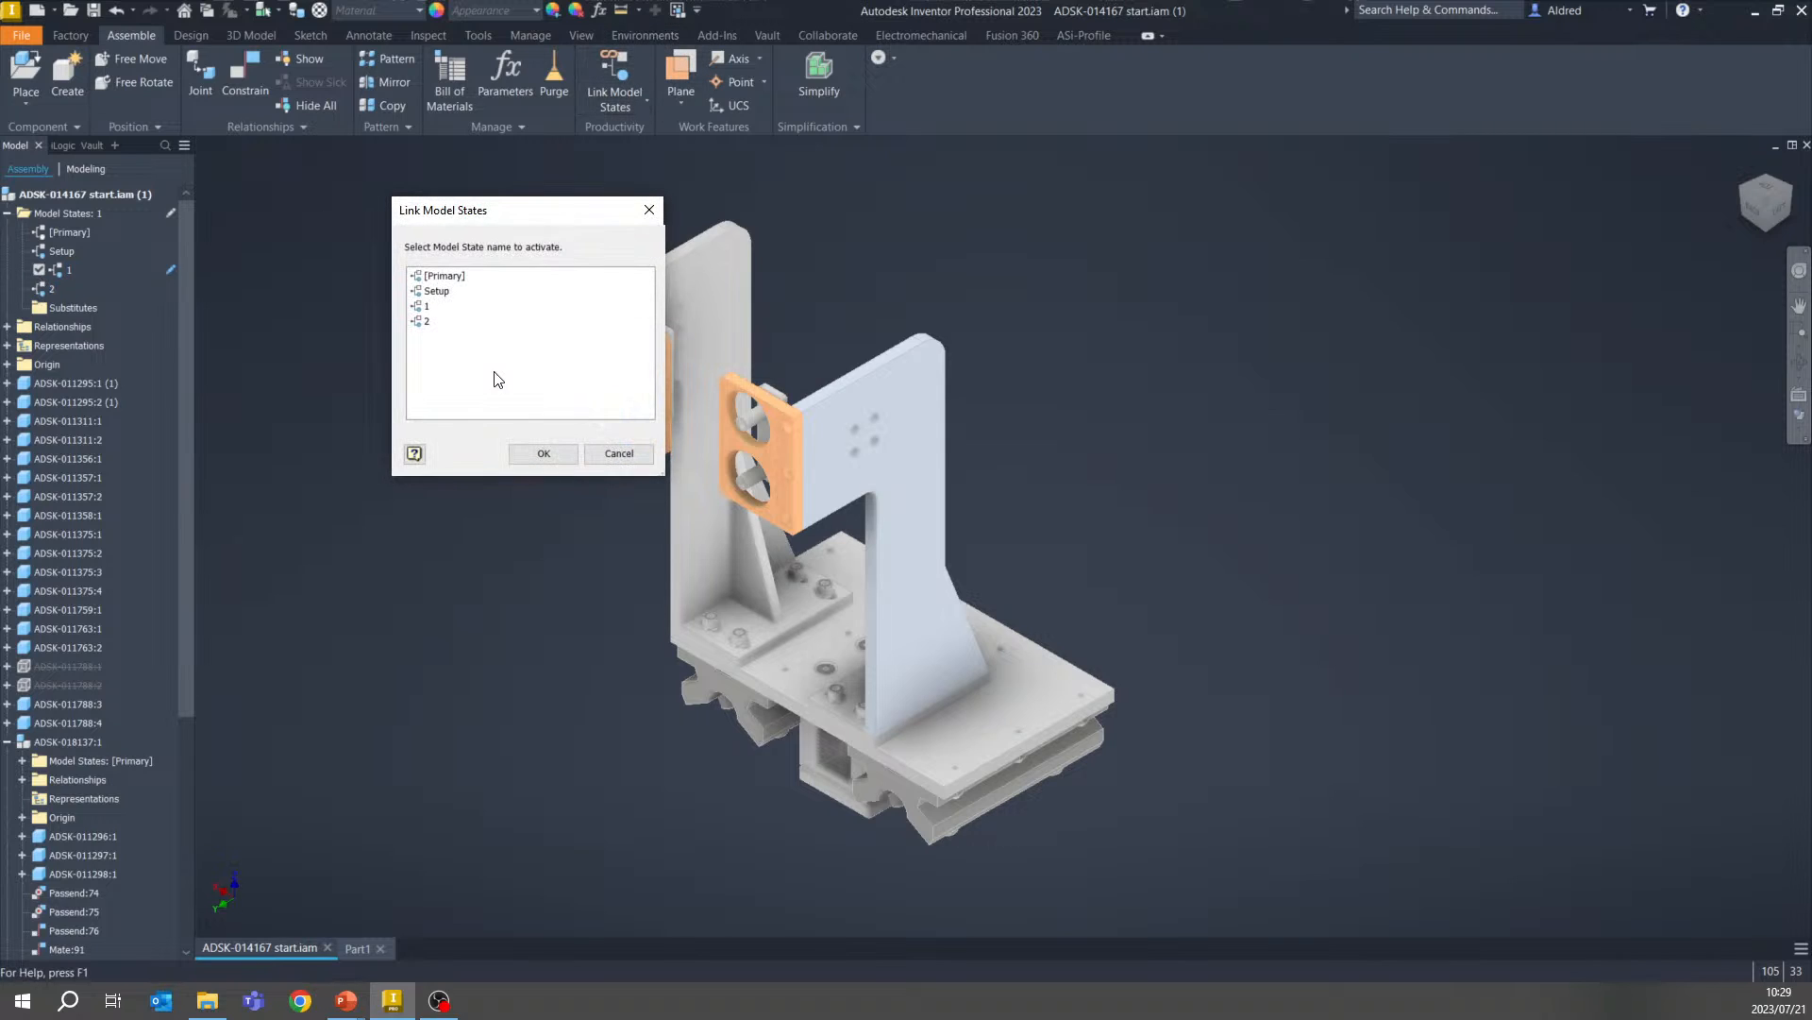
pyautogui.click(427, 321)
pyautogui.click(542, 453)
pyautogui.click(805, 525)
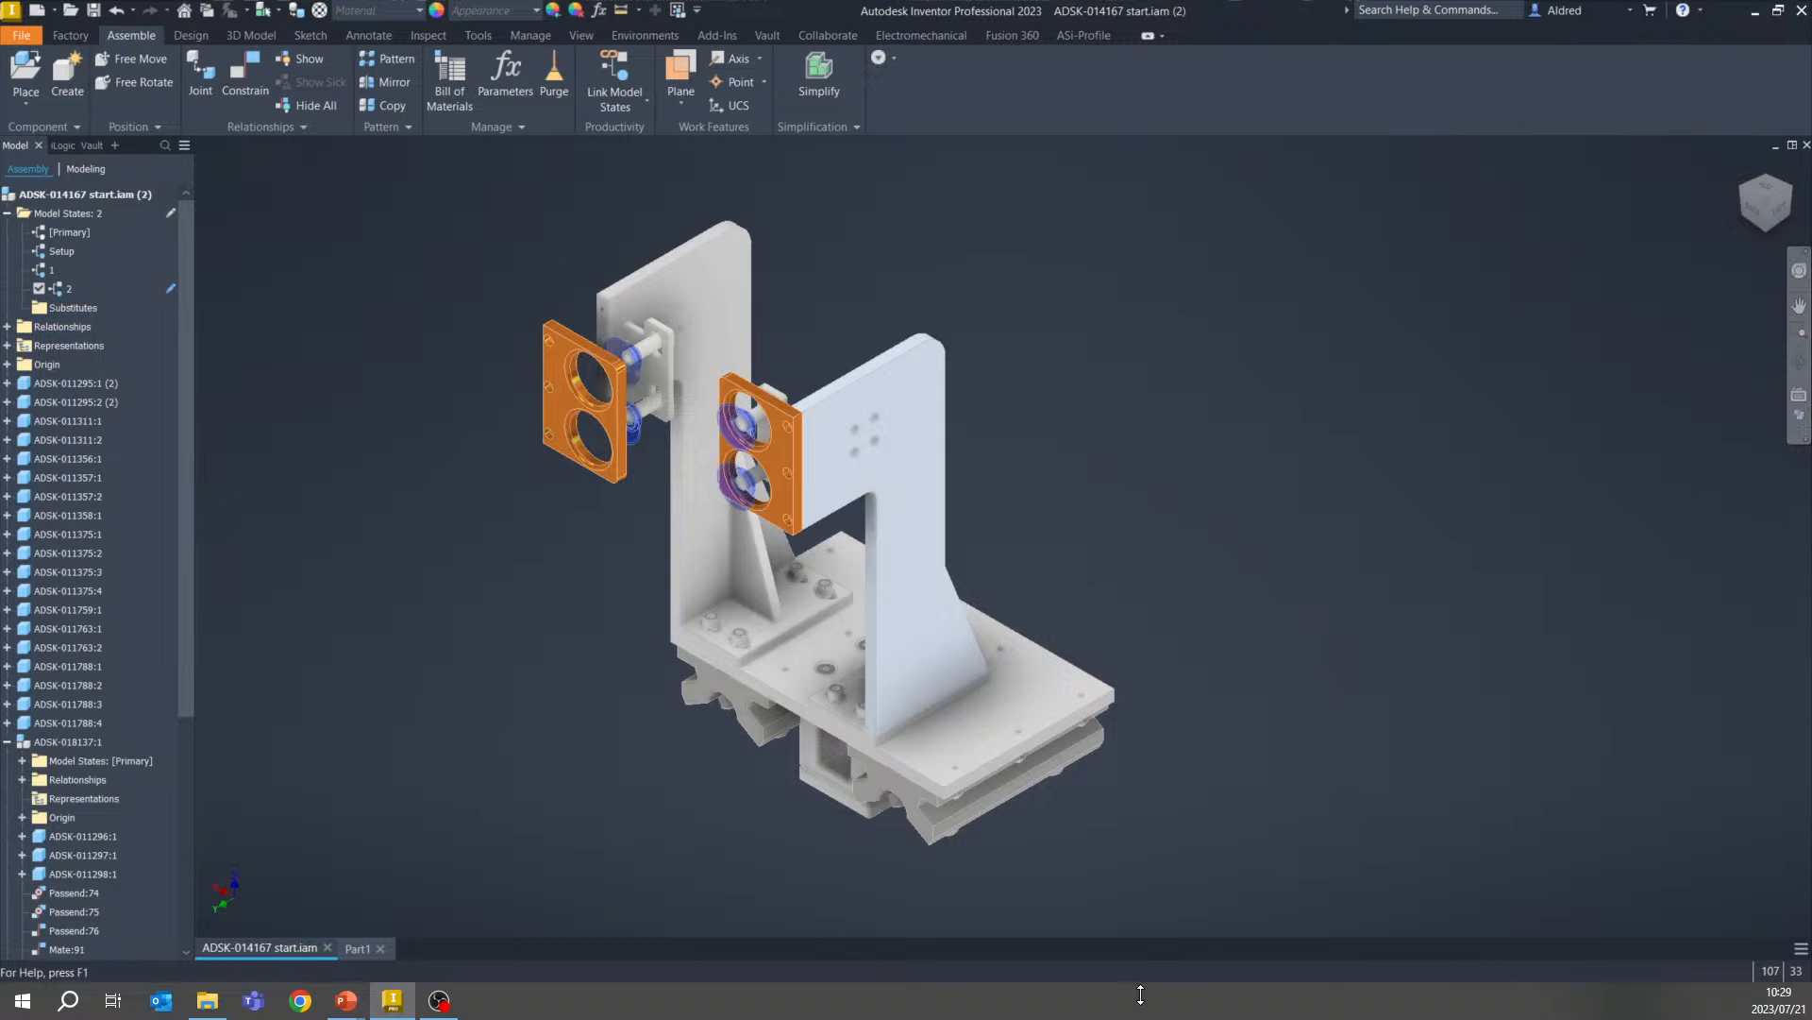
pyautogui.moveTo(612, 640); pyautogui.dragTo(650, 683, button='middle')
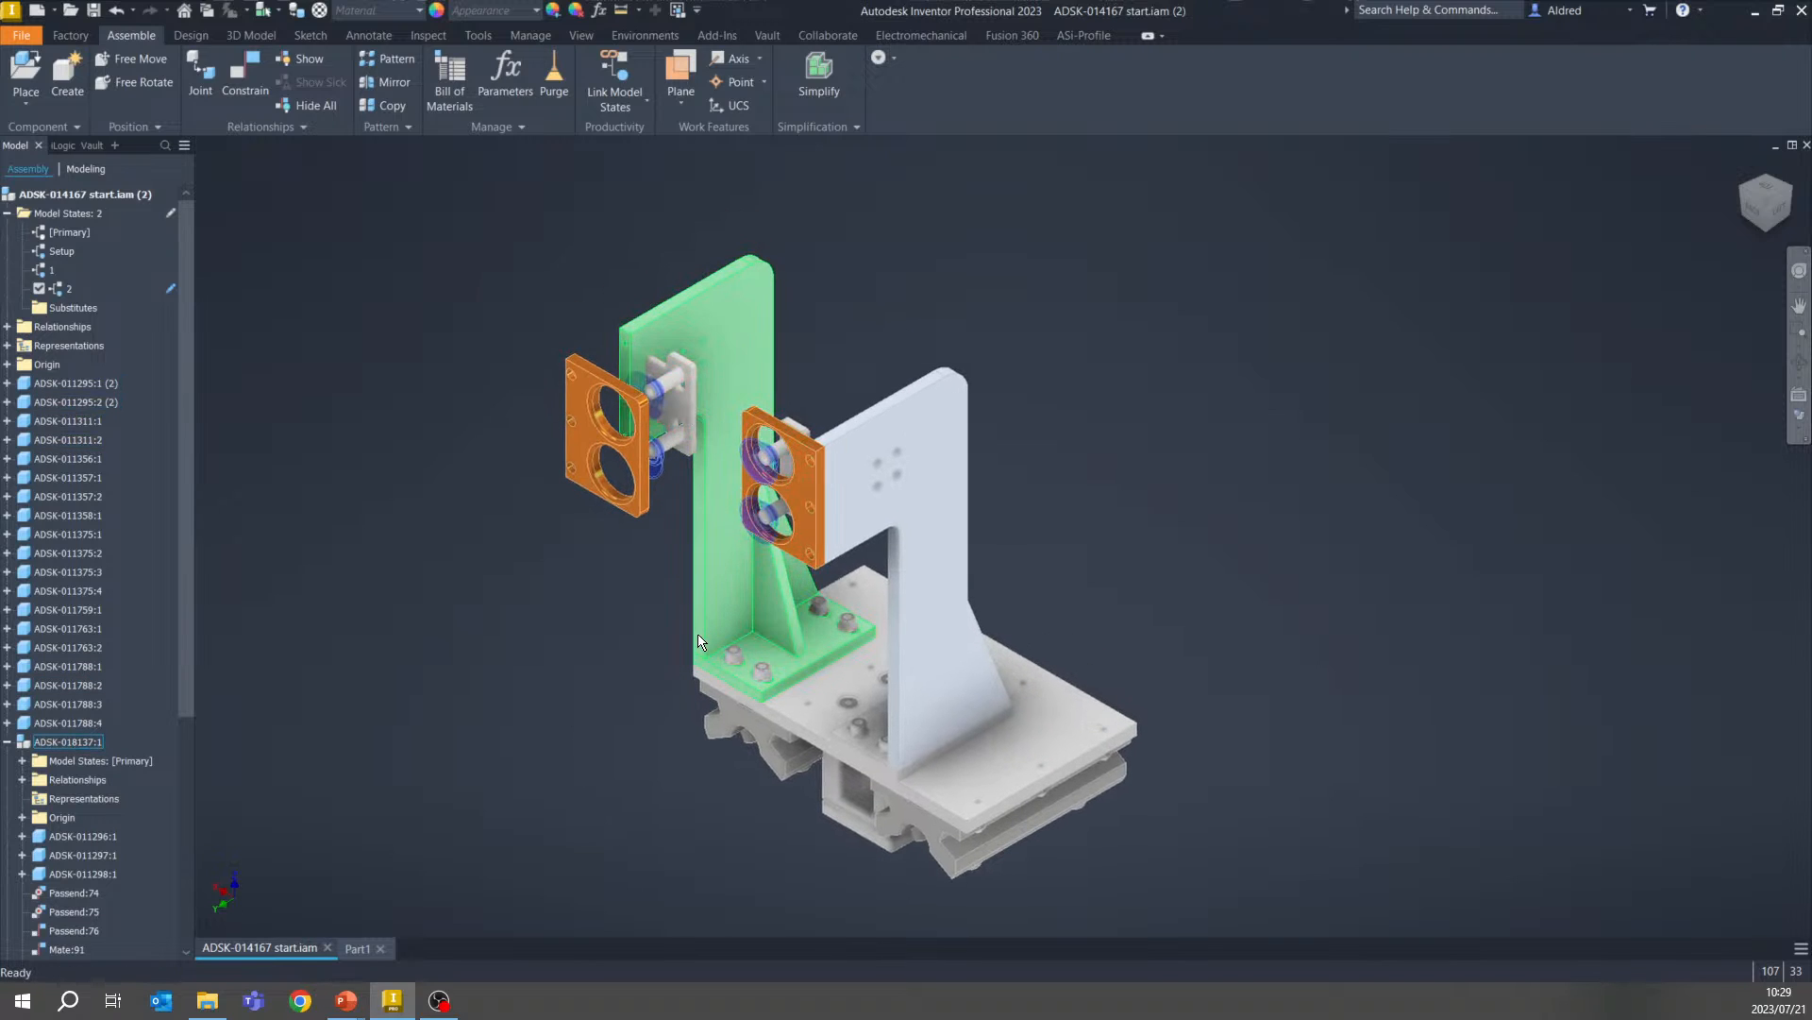
# Switch to the PowerPoint slide show and advance to the Model States and iLogic slide
pyautogui.hotkey('alt', 'Tab')
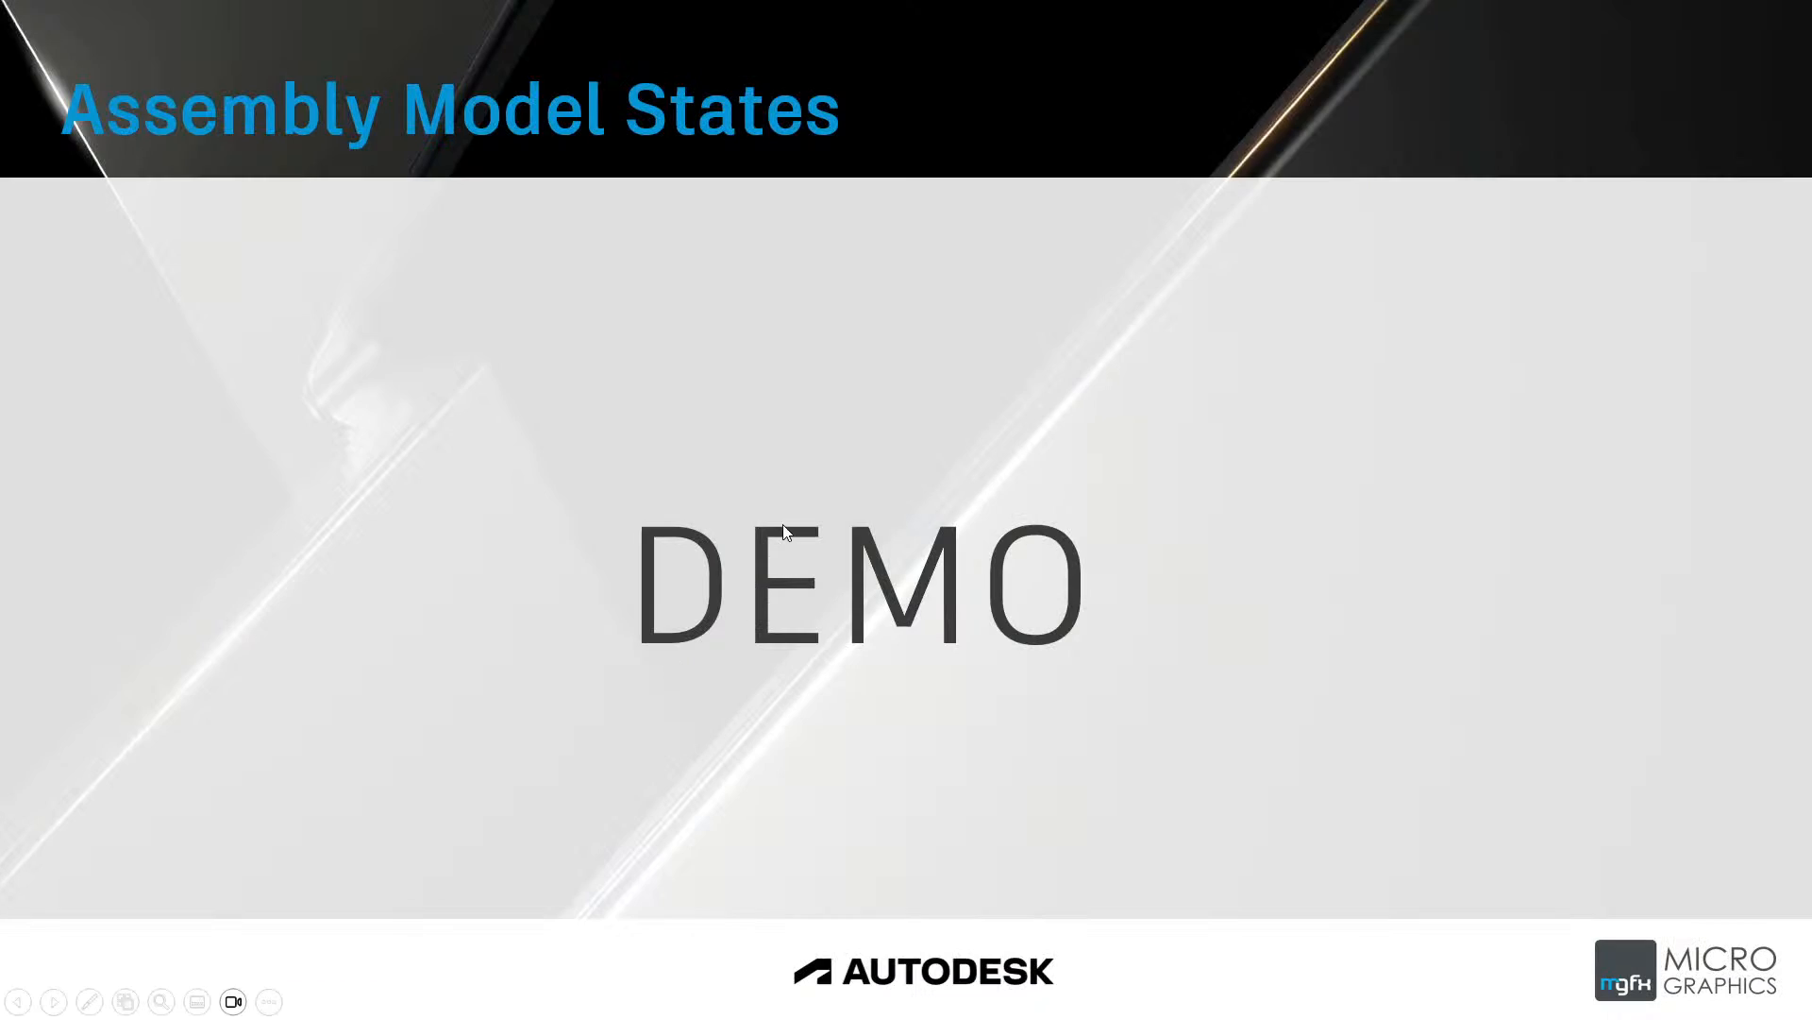
pyautogui.click(779, 528)
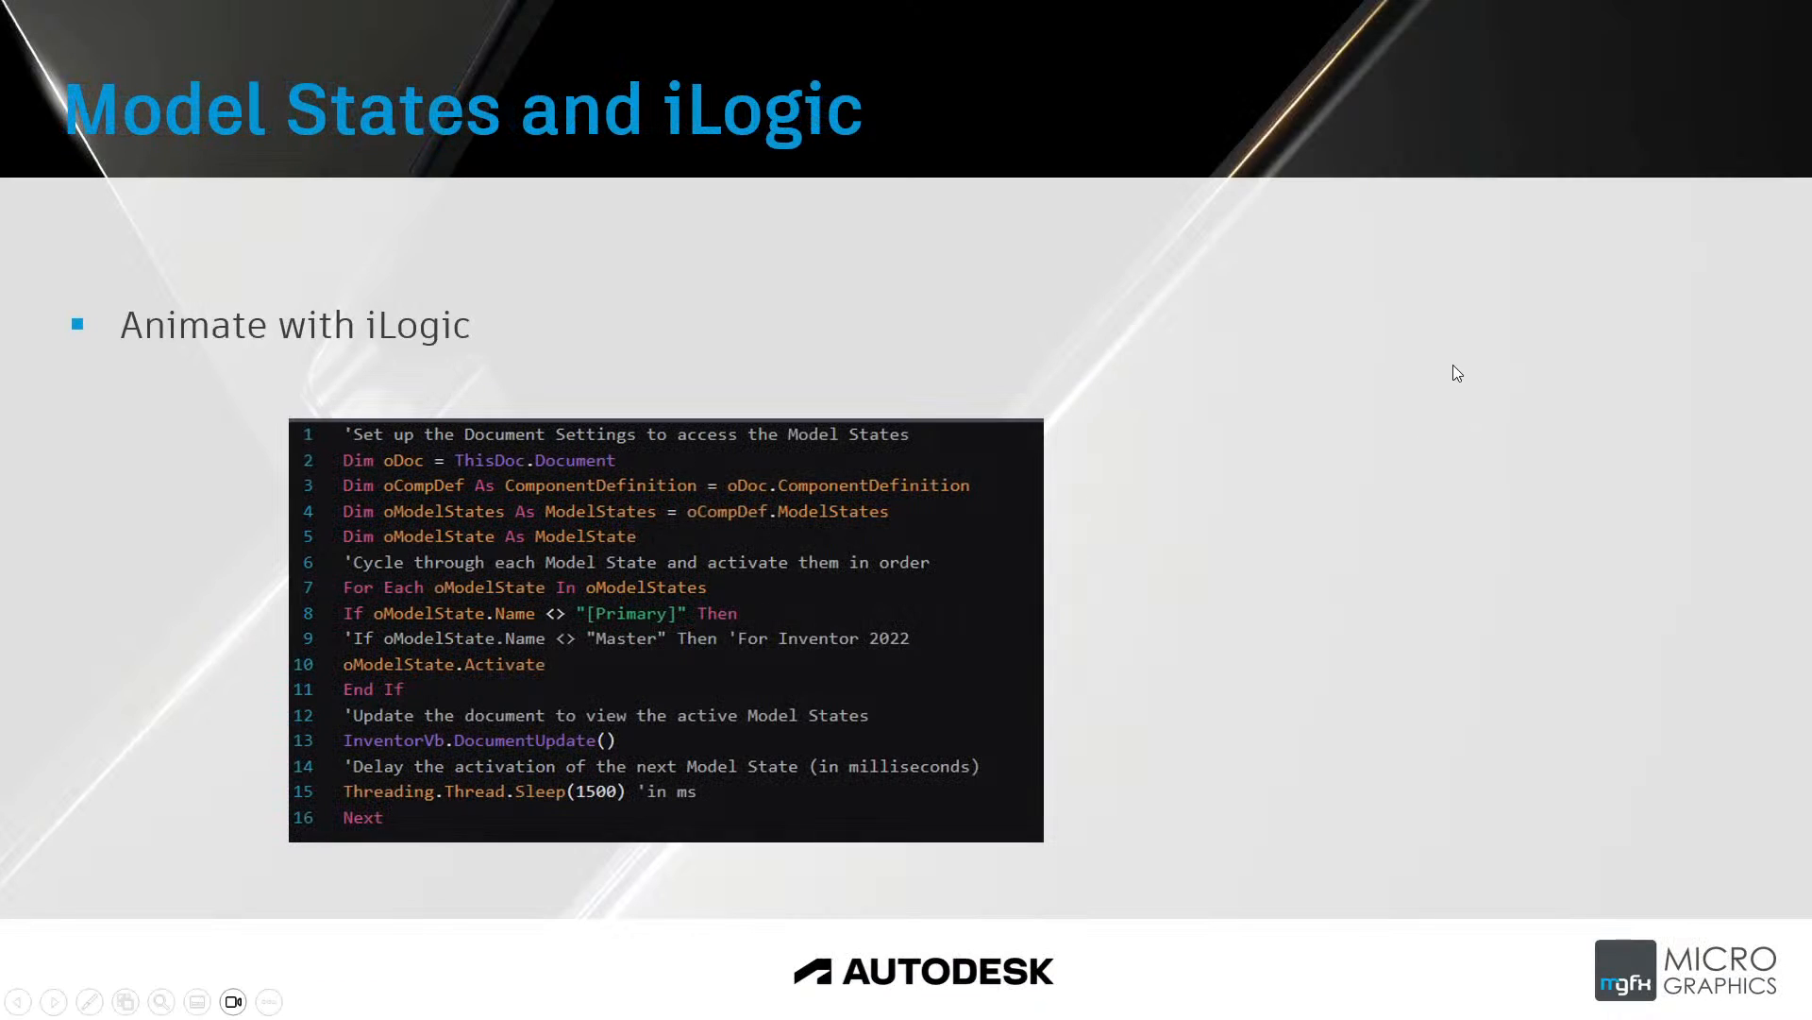